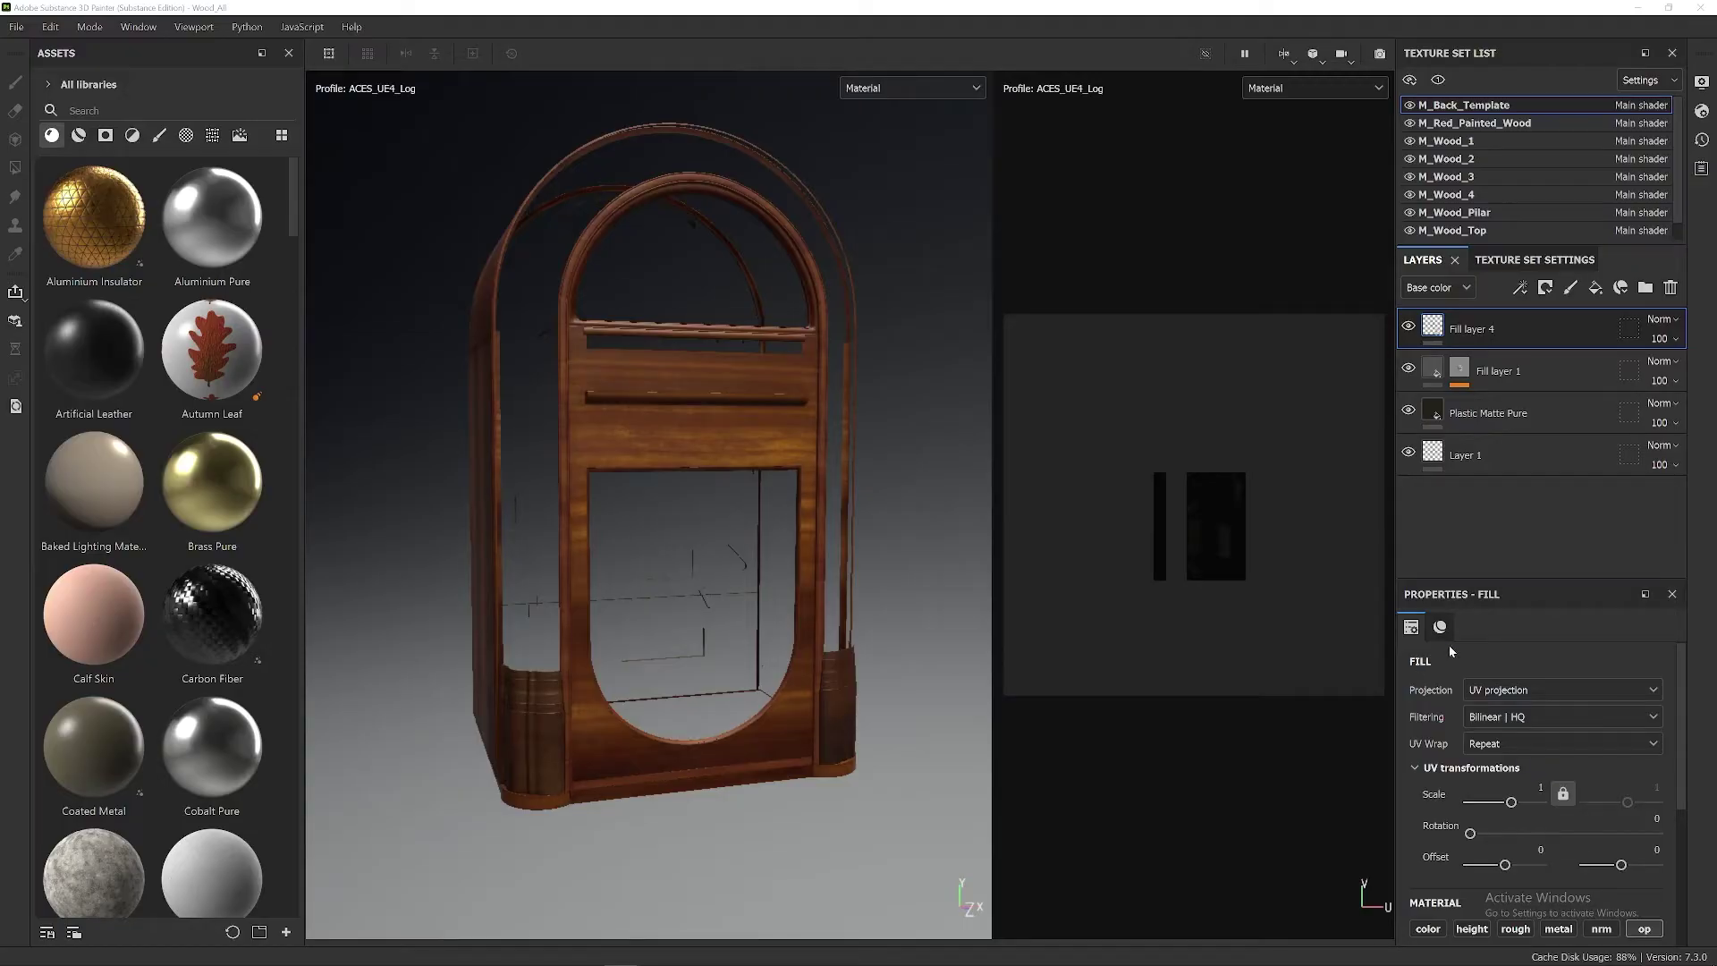
Step: Open the texture export settings and duplicate the Unreal Engine 4 (Packed) output template
{"action": "left_click", "coordinate": [51, 27]}
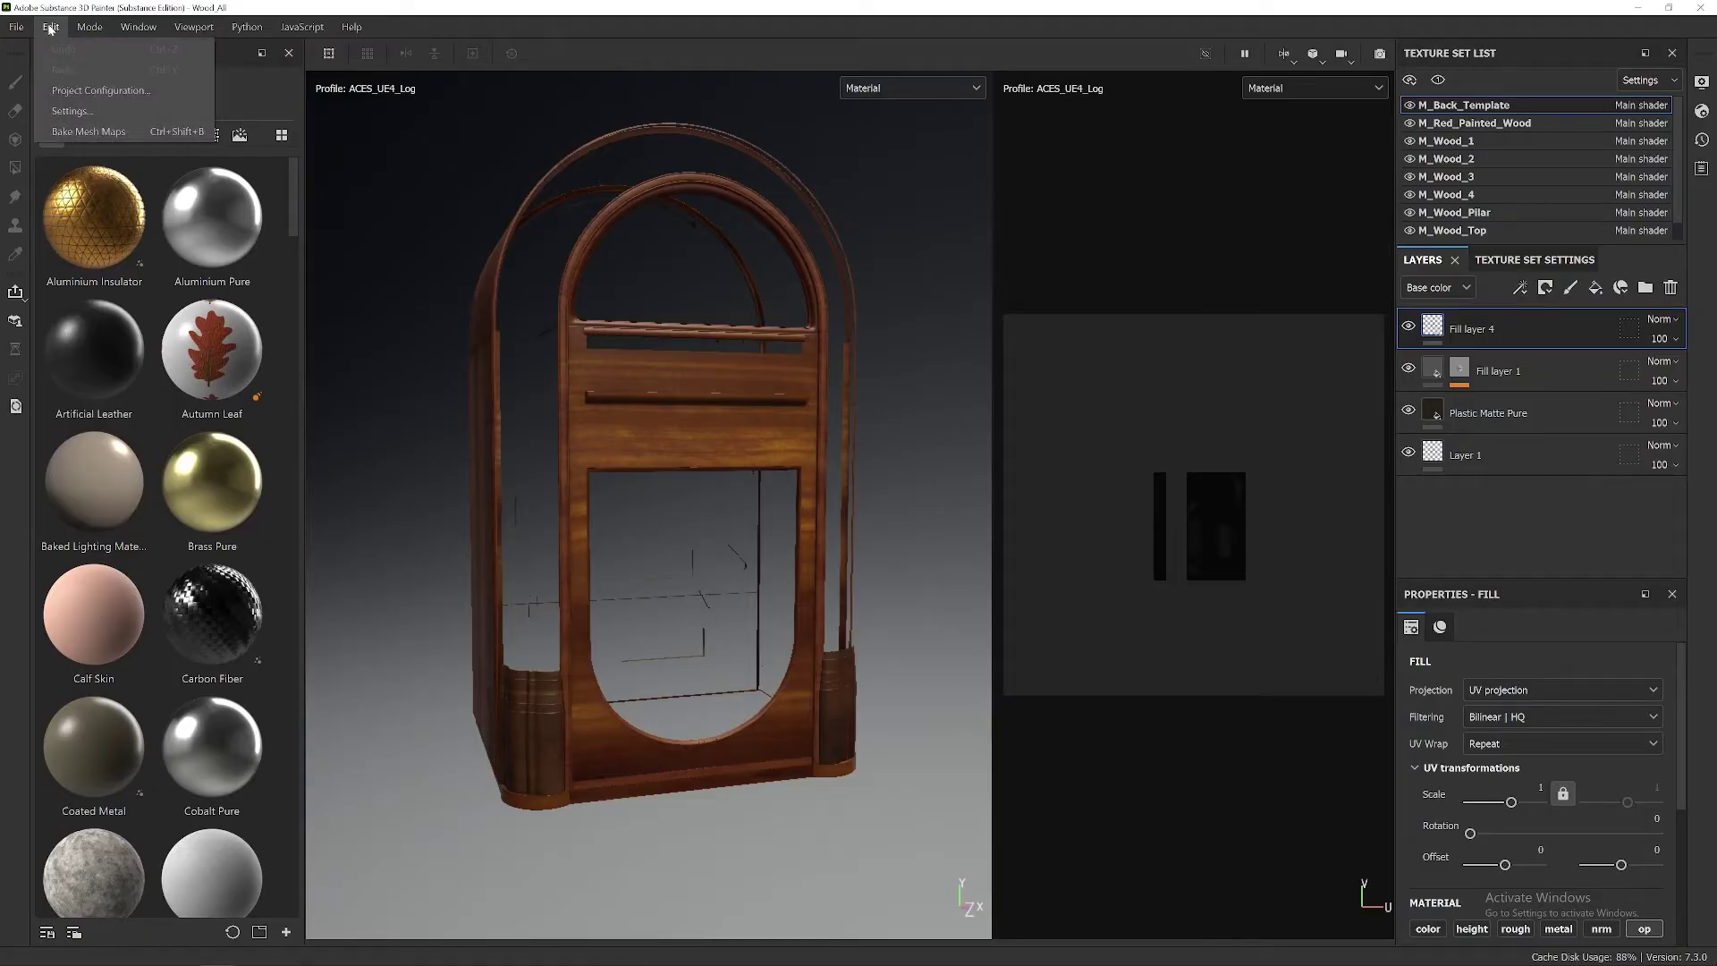
{"action": "mouse_move", "coordinate": [16, 27]}
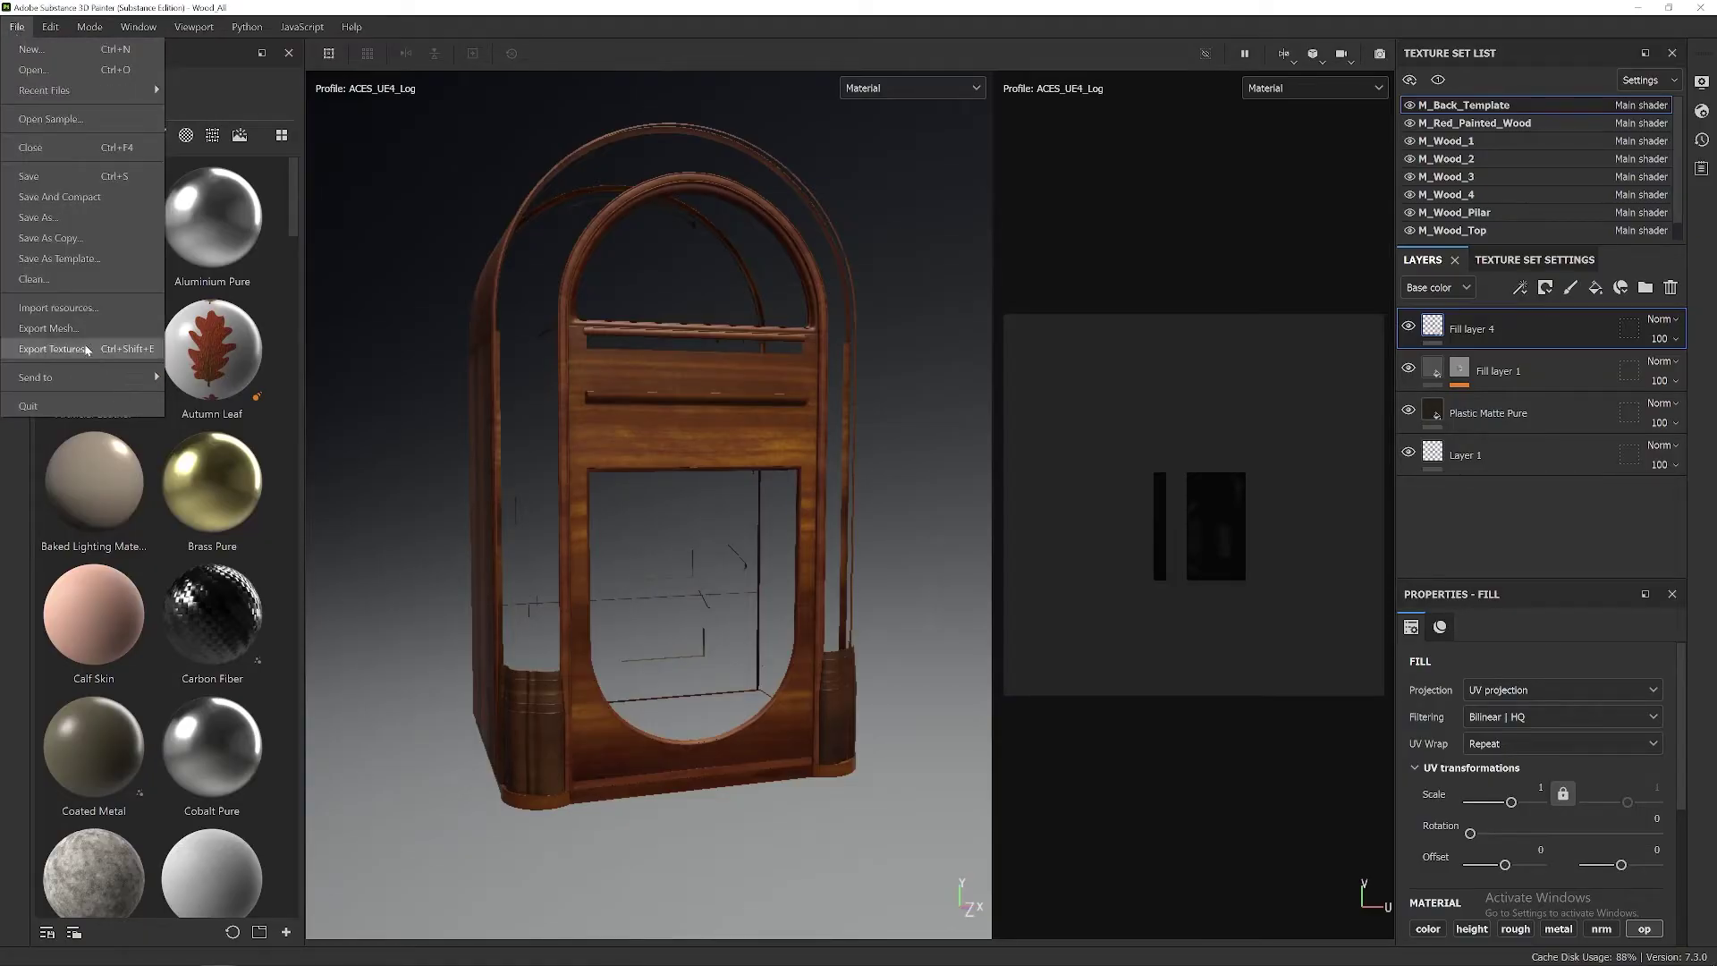
{"action": "left_click", "coordinate": [140, 356]}
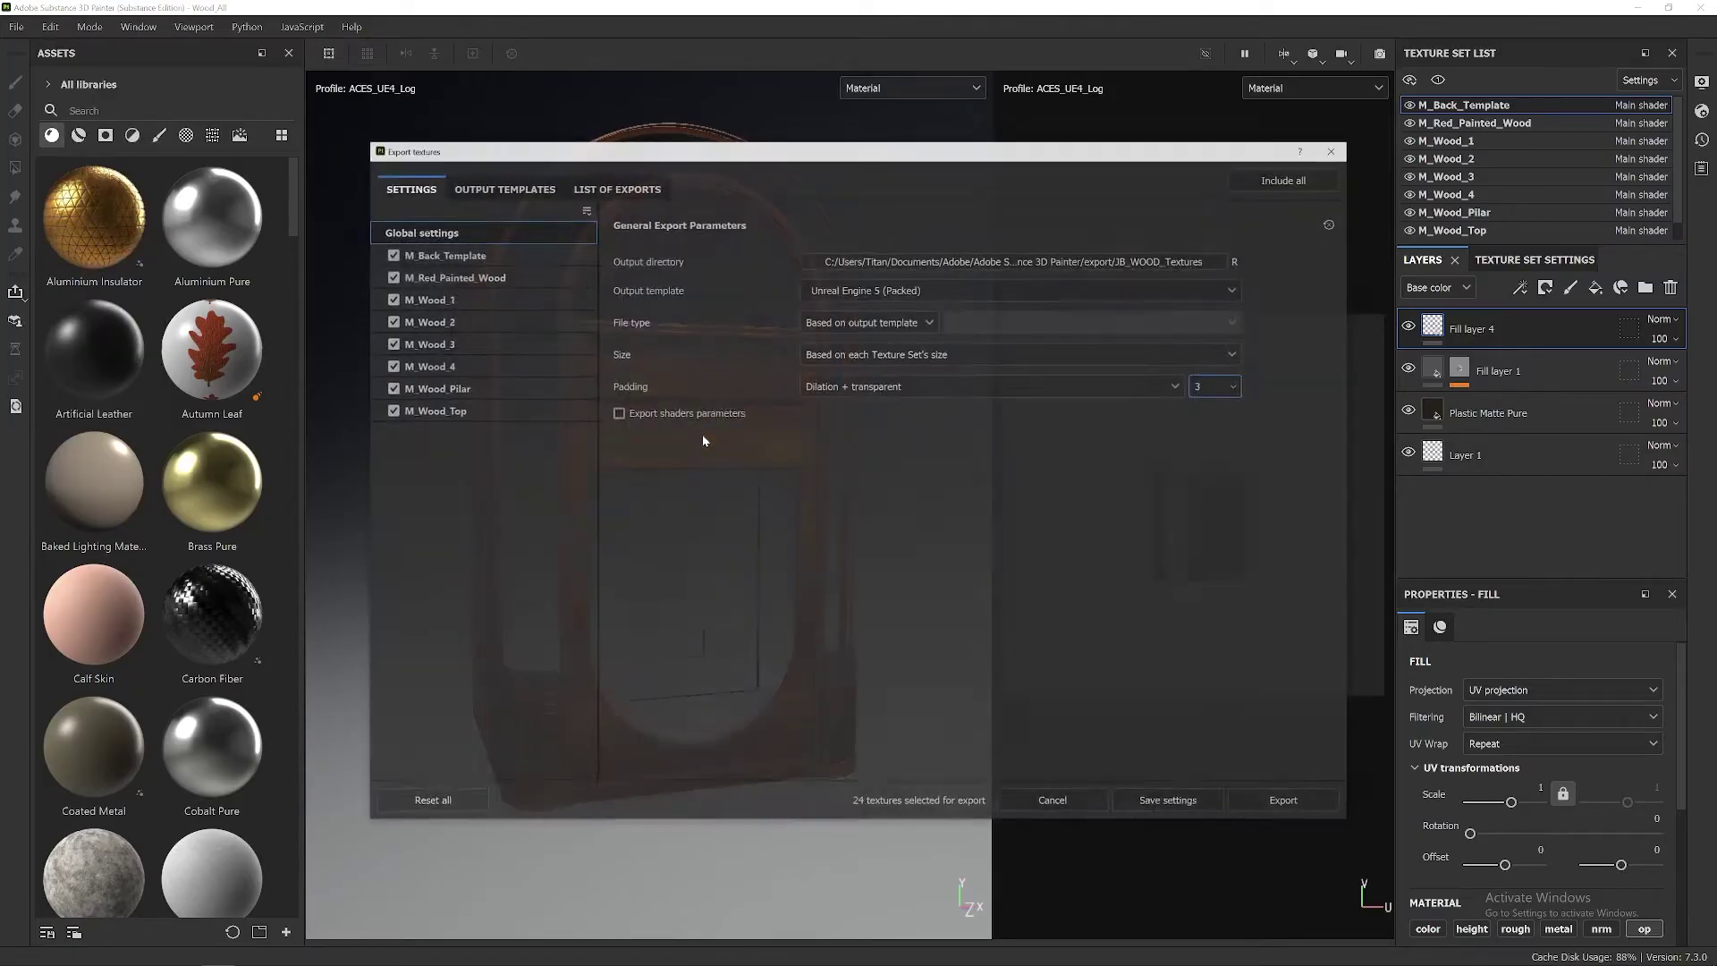
{"action": "left_click", "coordinate": [502, 190]}
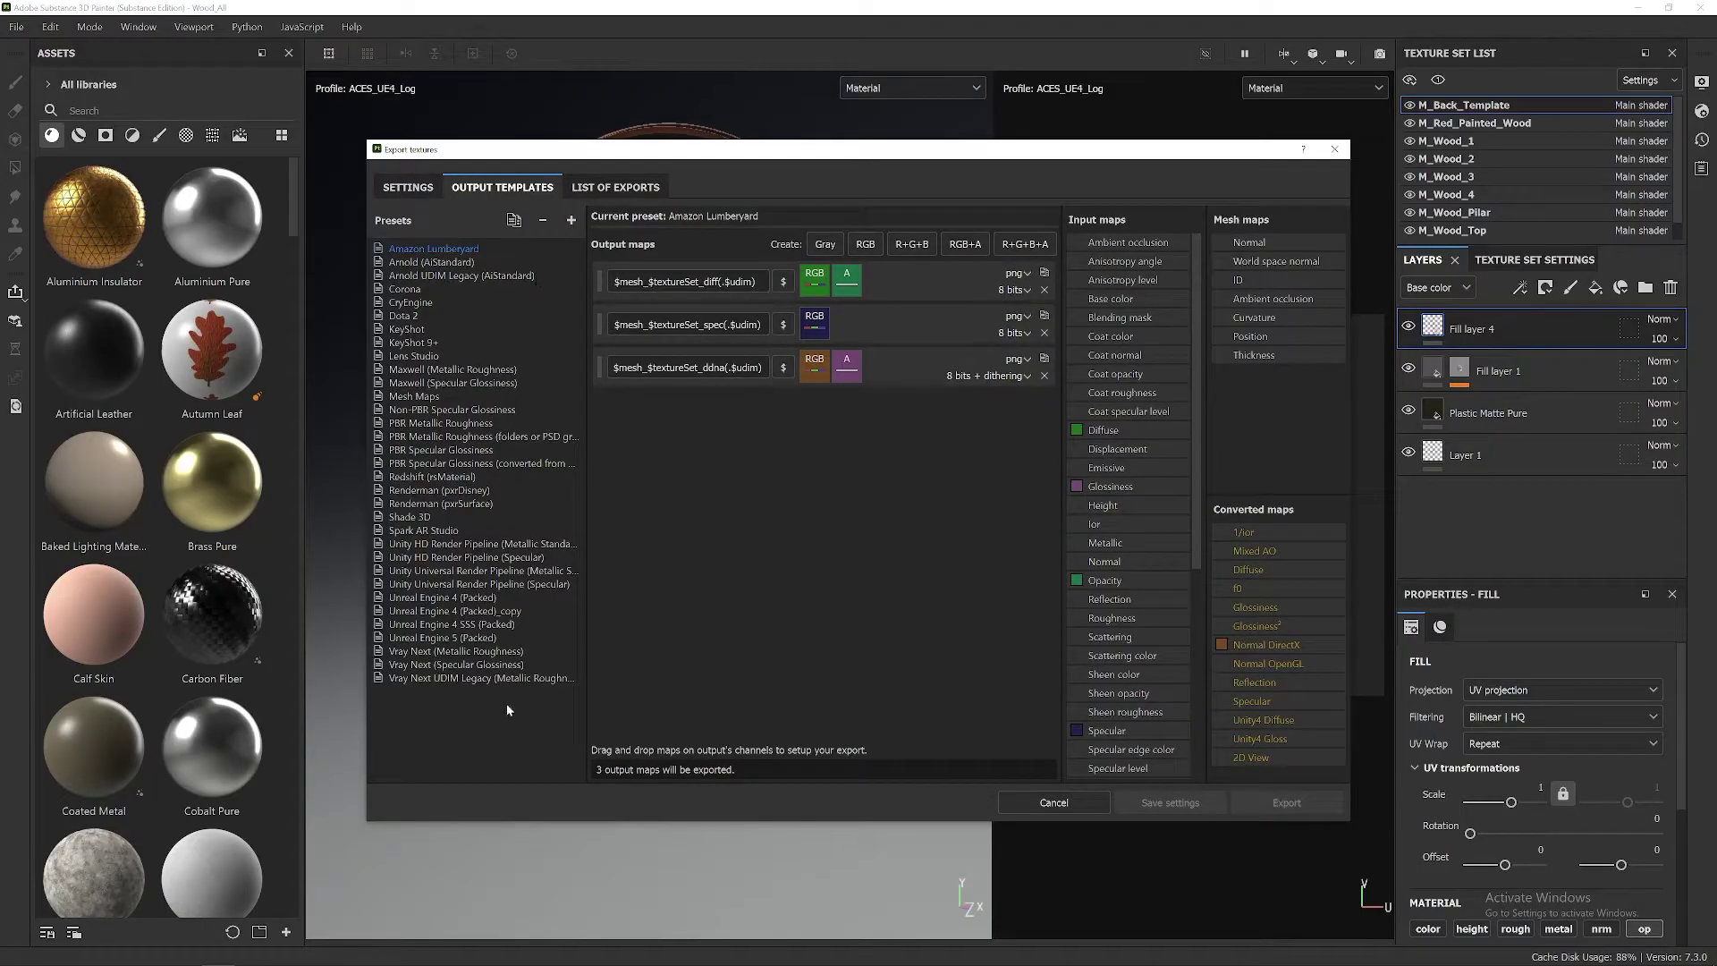
{"action": "left_click", "coordinate": [445, 611]}
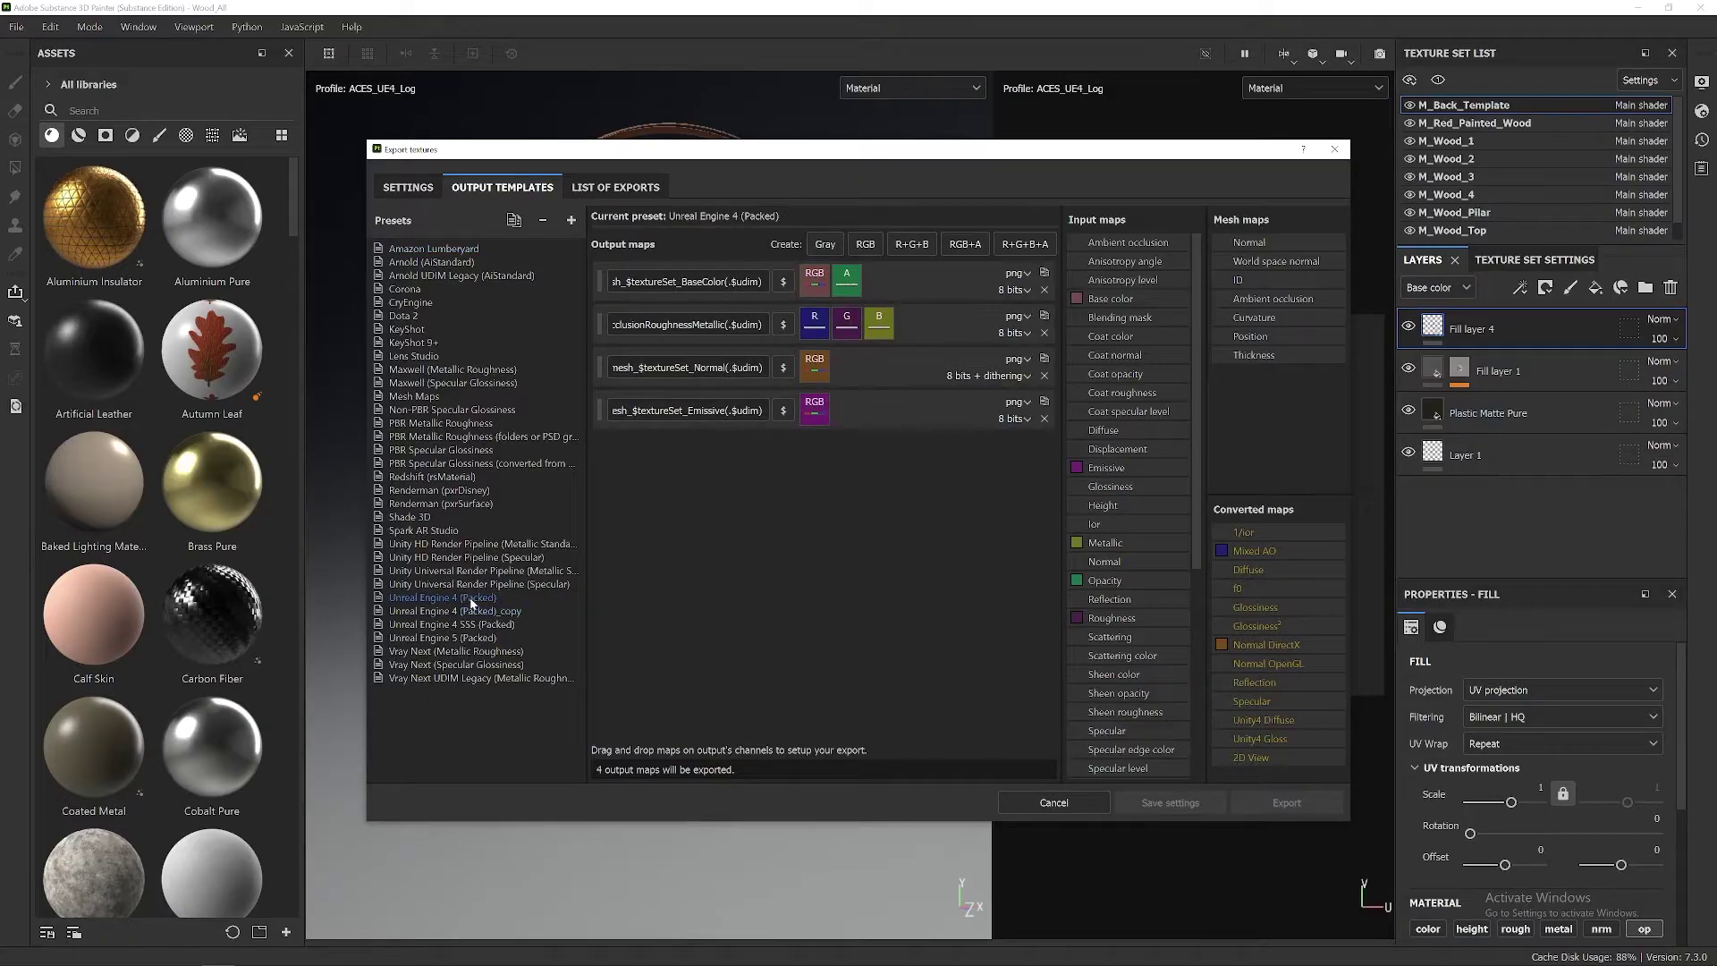
{"action": "left_click", "coordinate": [444, 600]}
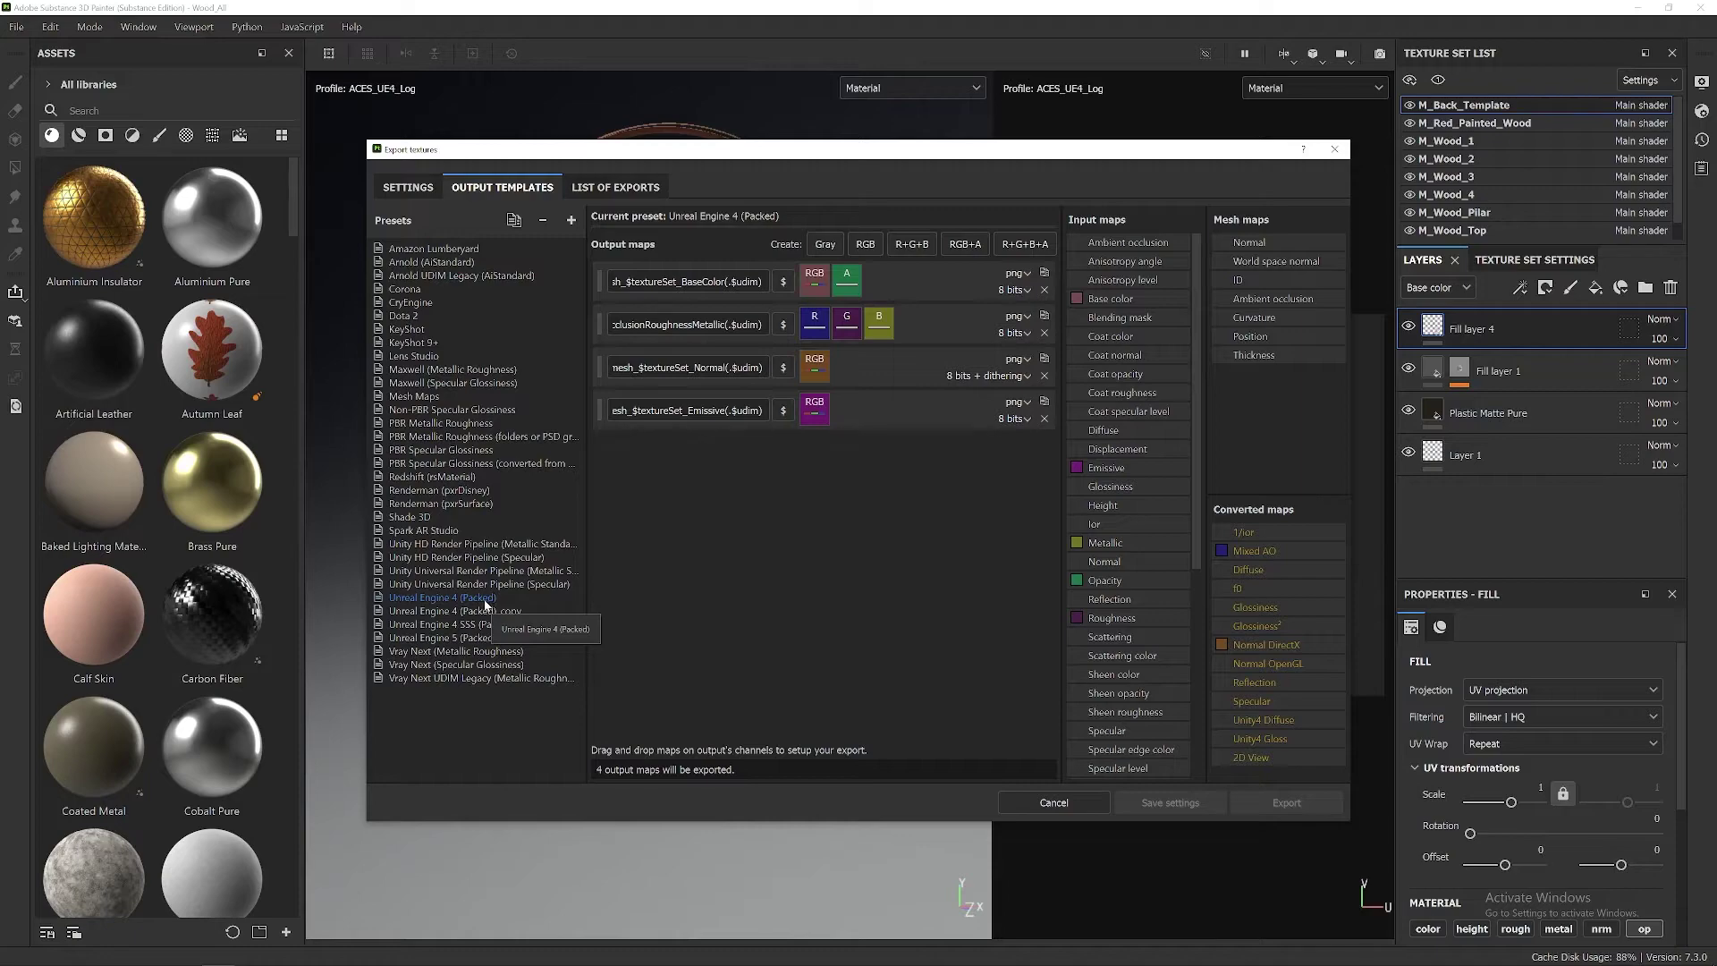
{"action": "right_click", "coordinate": [486, 605]}
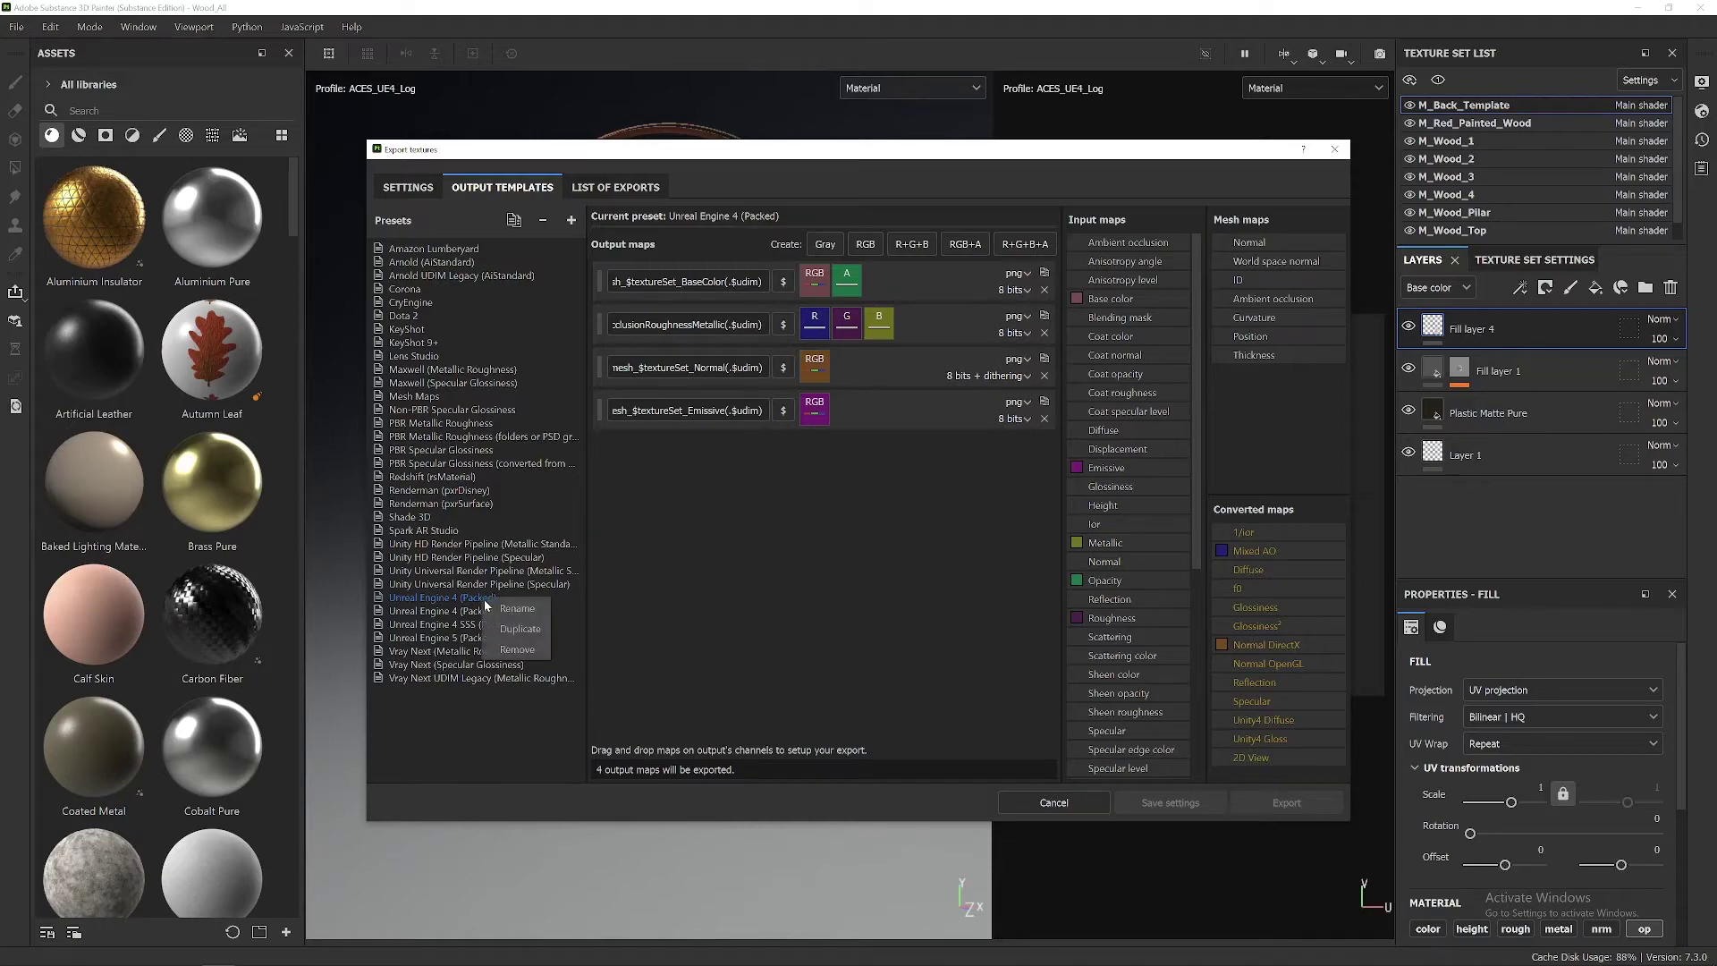
{"action": "left_click", "coordinate": [520, 628]}
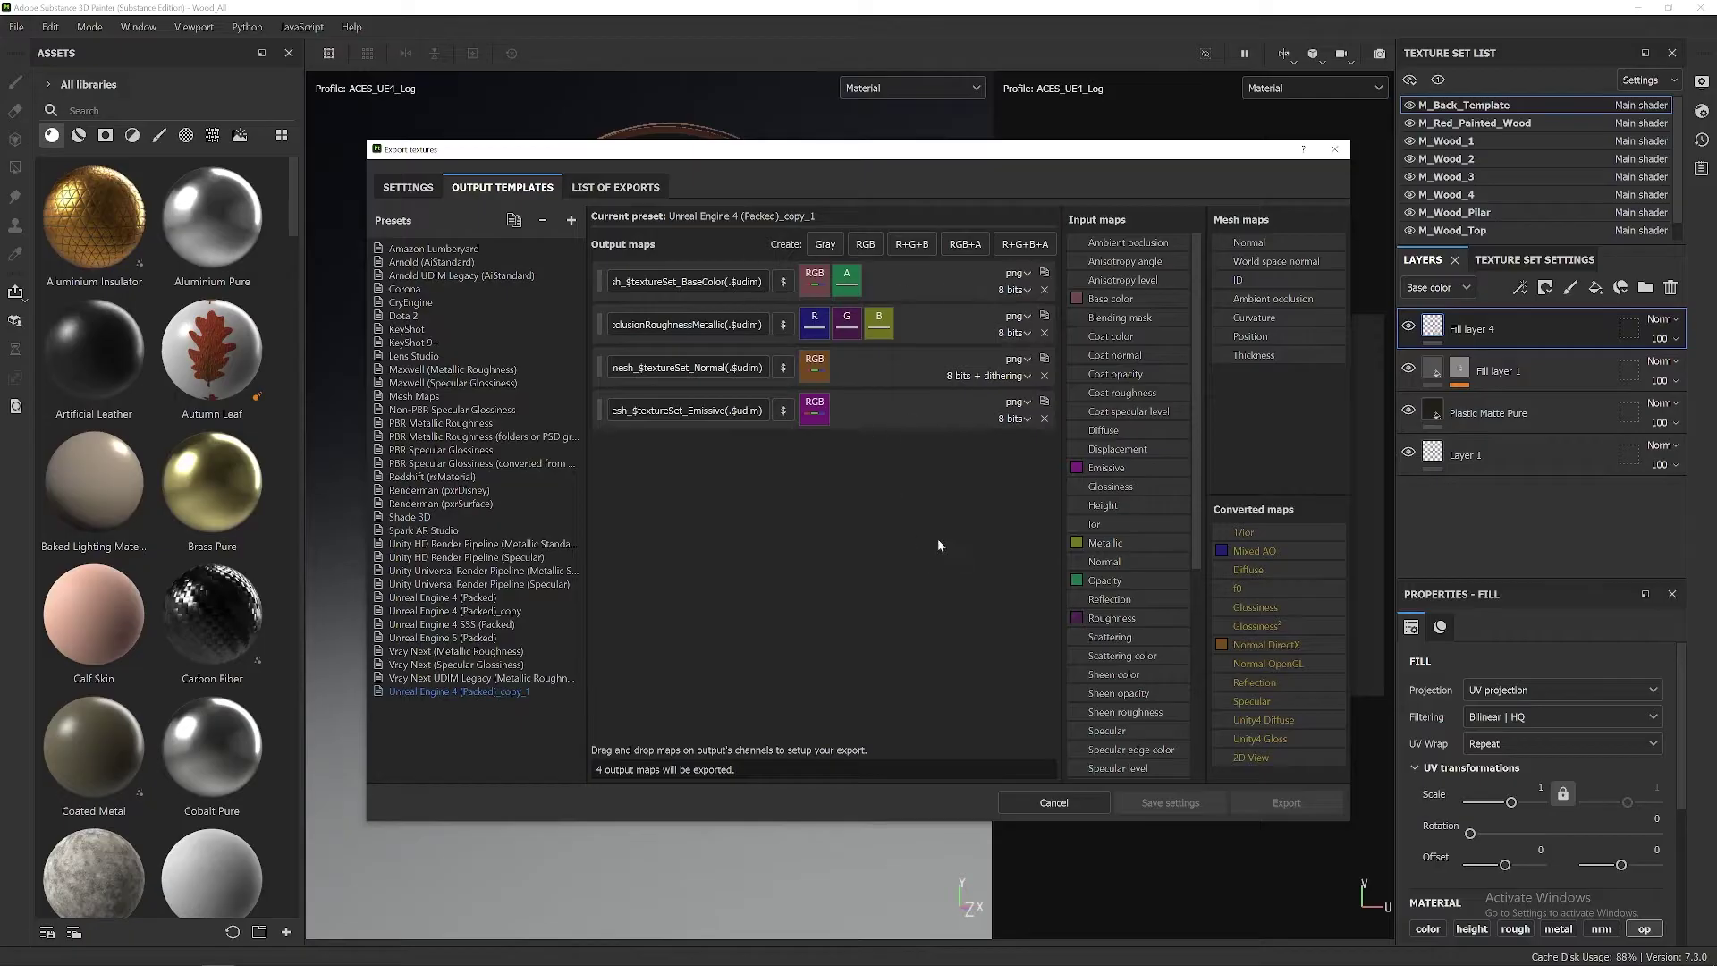
Step: Add an RGB+A output map named $mesh_$textureSet_BaseColor(.$udim) to the duplicated preset
{"action": "left_click_drag", "start_coordinate": [971, 148], "coordinate": [951, 161]}
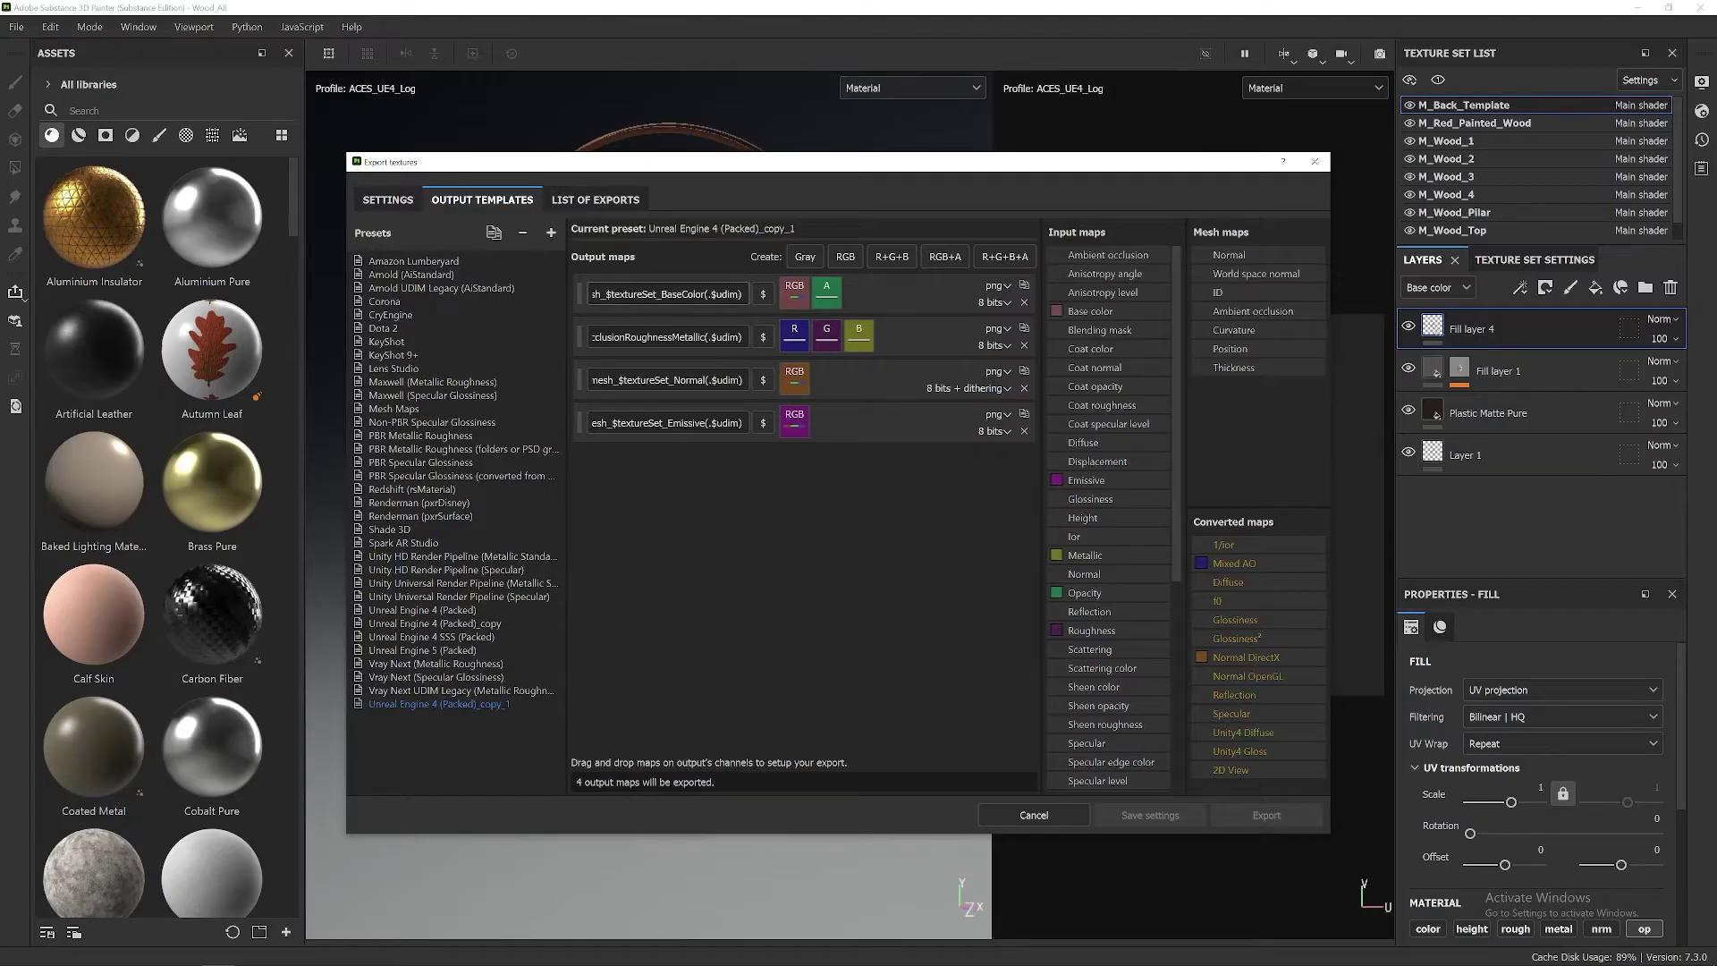
{"action": "triple_click", "coordinate": [697, 294]}
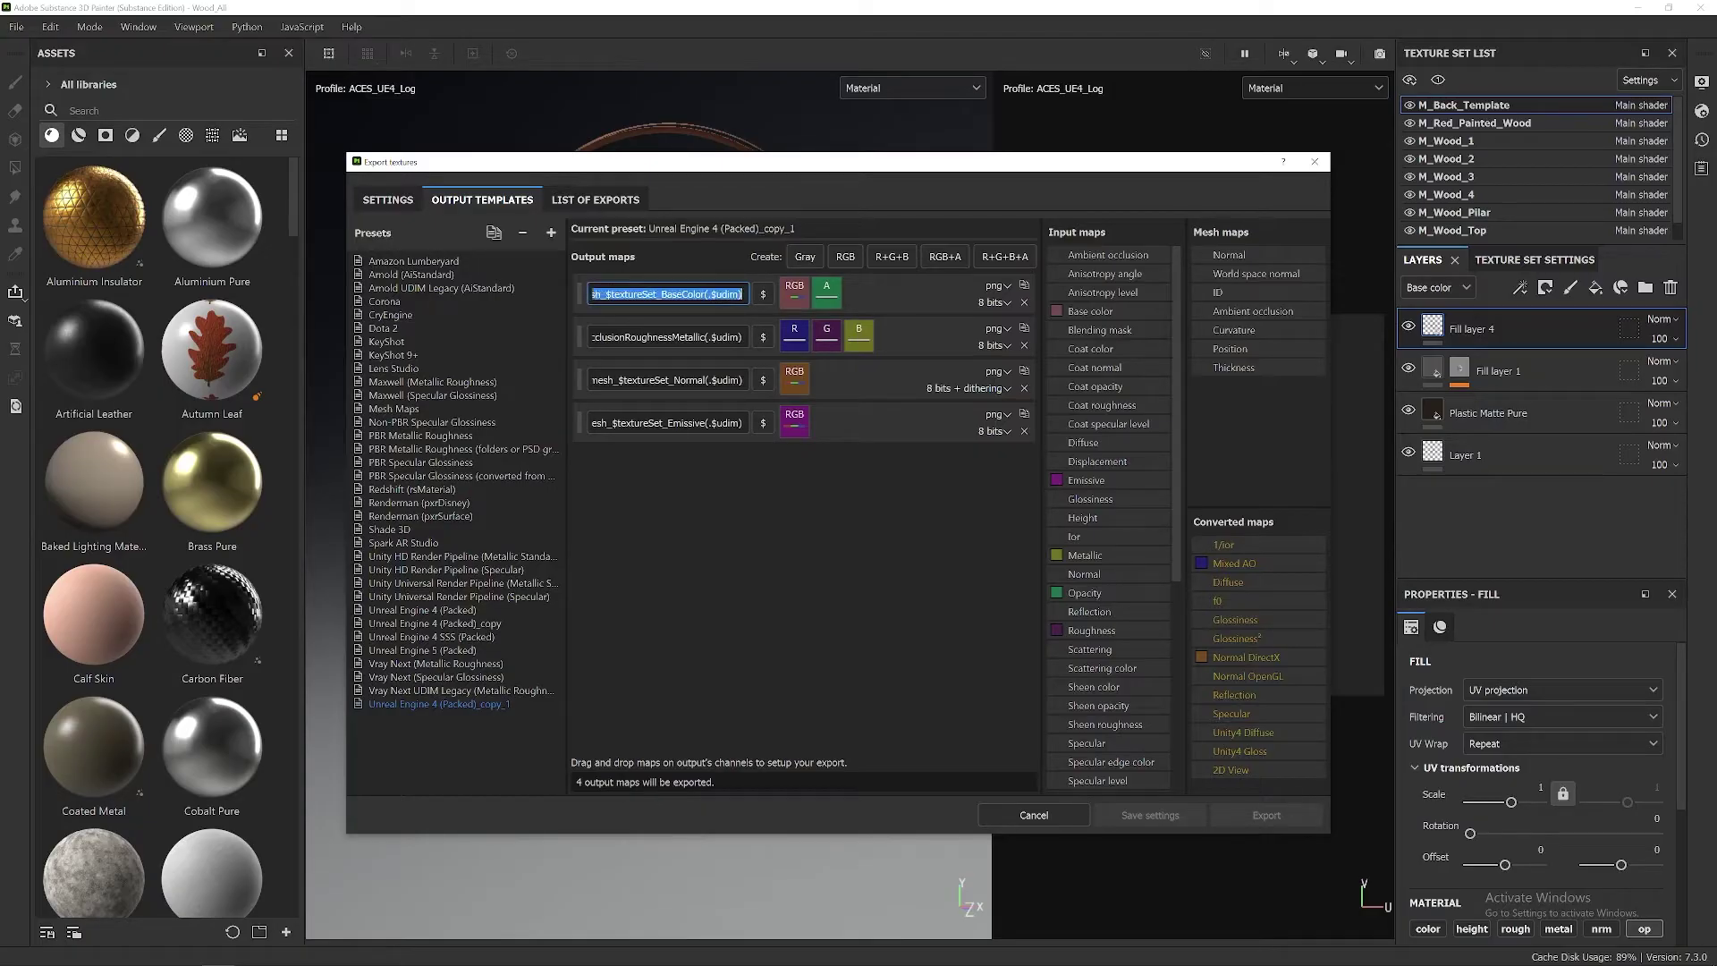
{"action": "left_click", "coordinate": [760, 515]}
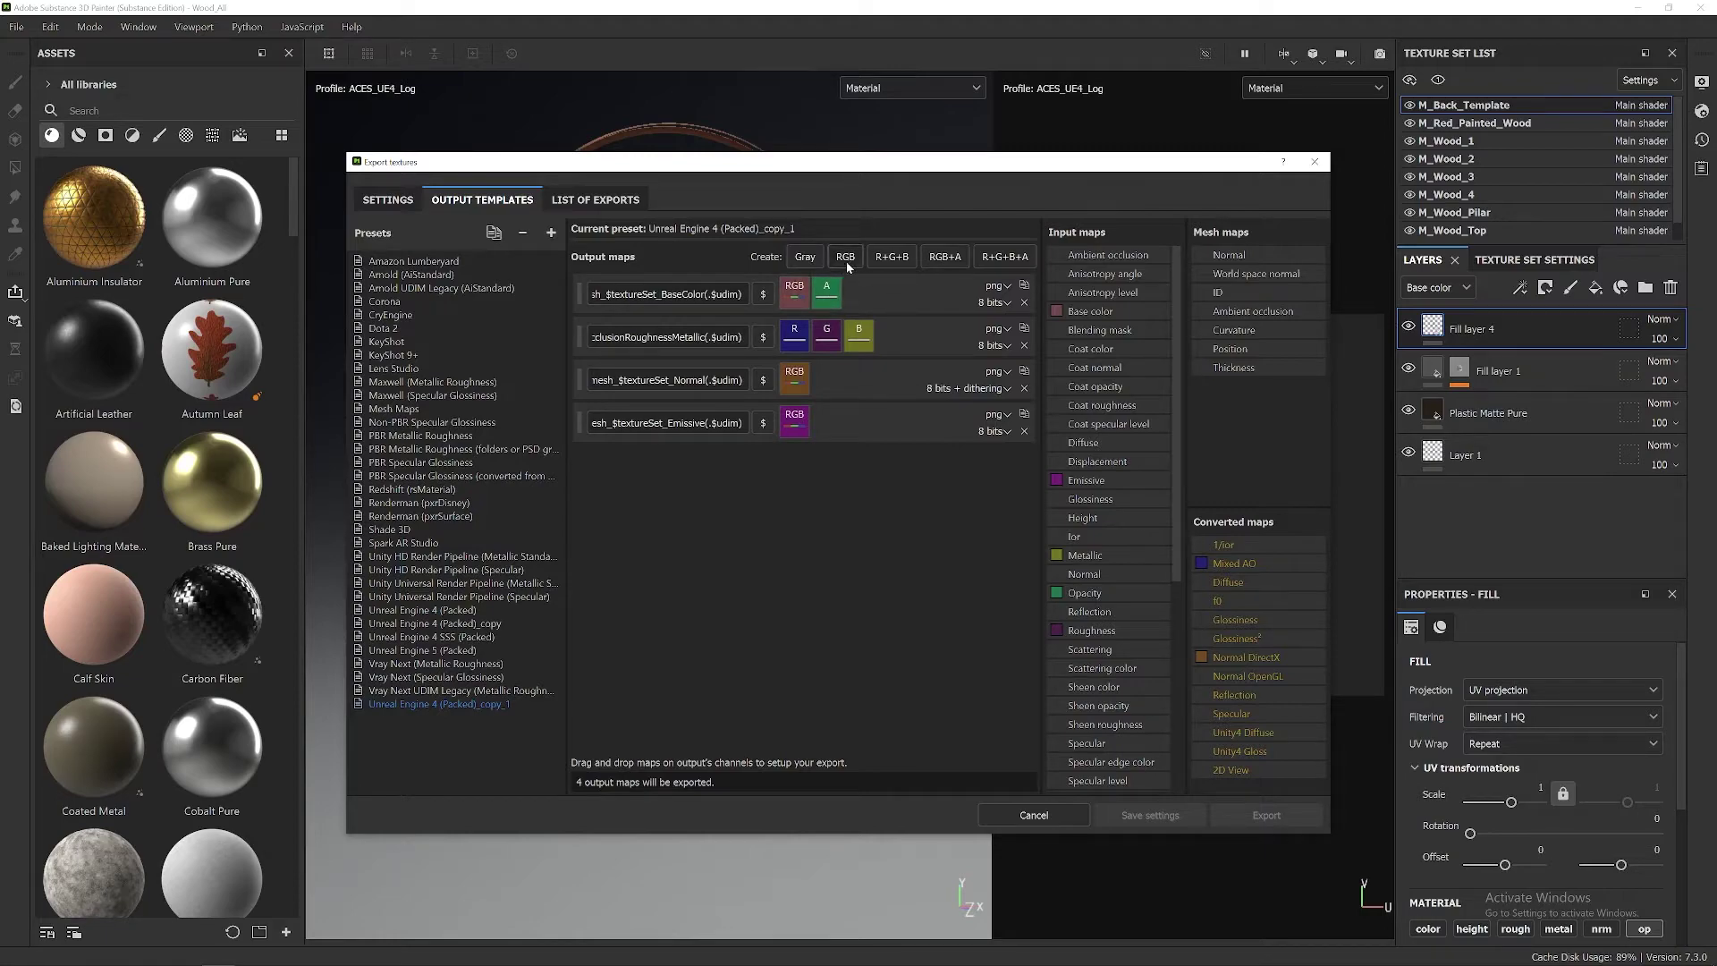
{"action": "left_click", "coordinate": [943, 257]}
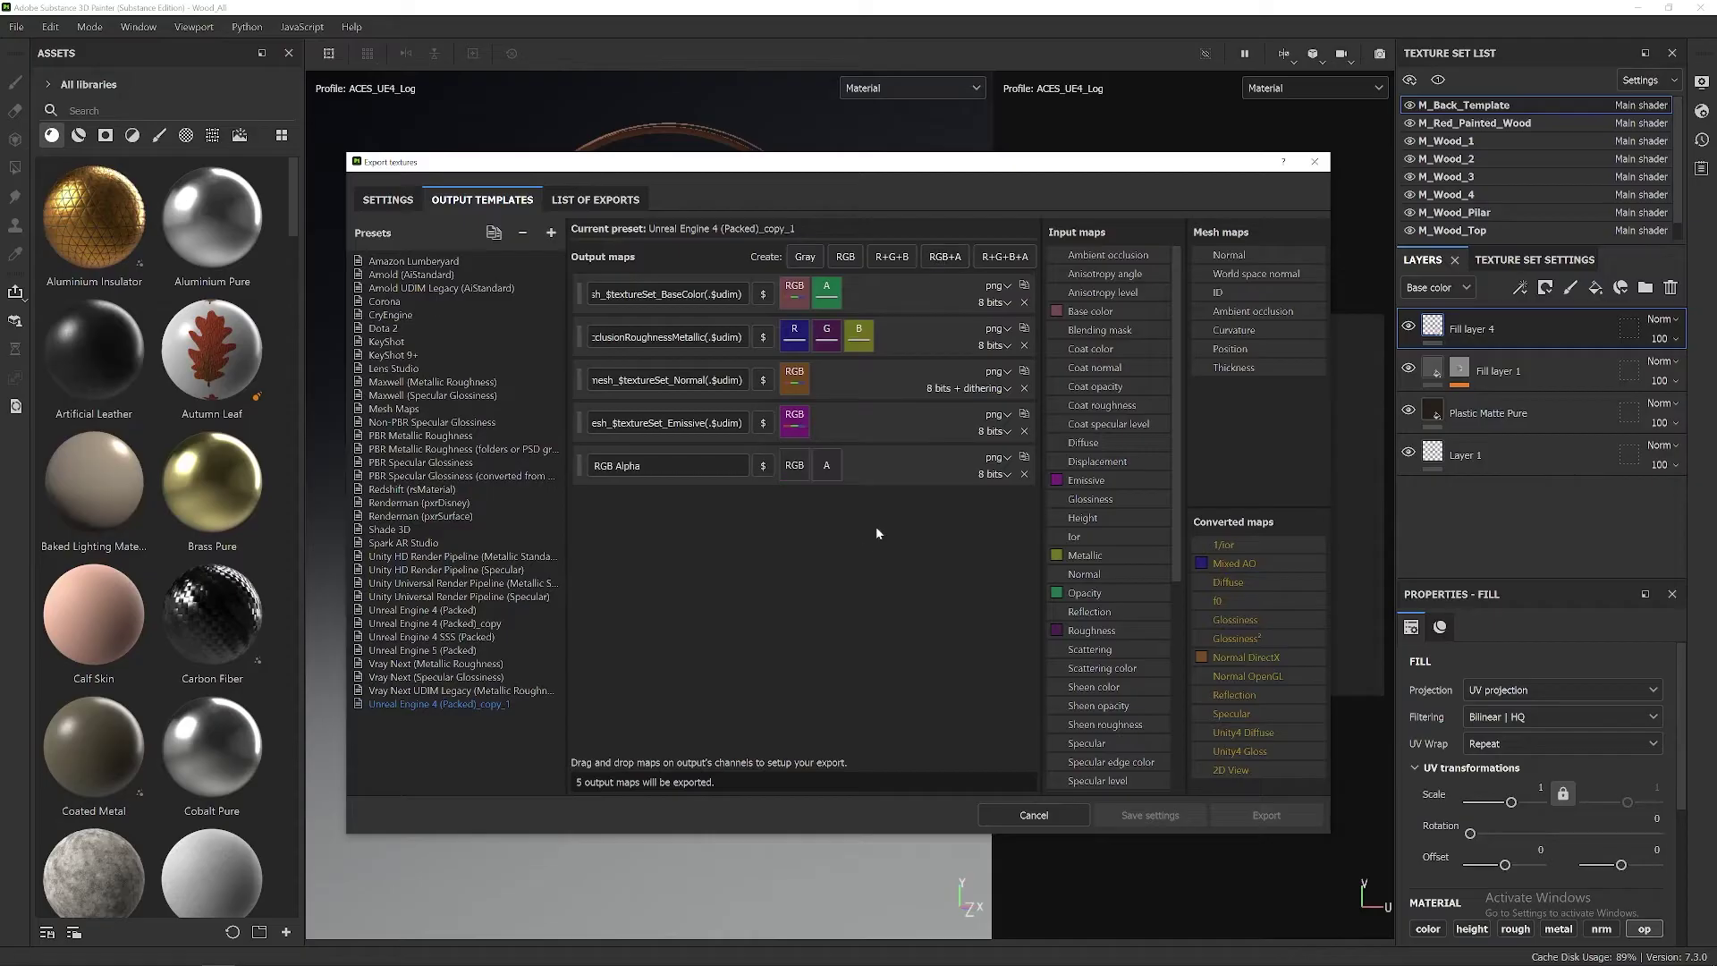
{"action": "double_click", "coordinate": [628, 466]}
{"action": "key", "text": "ctrl+a"}
{"action": "type", "text": "$mesh_$textureSet_BaseColor(.$udim)"}
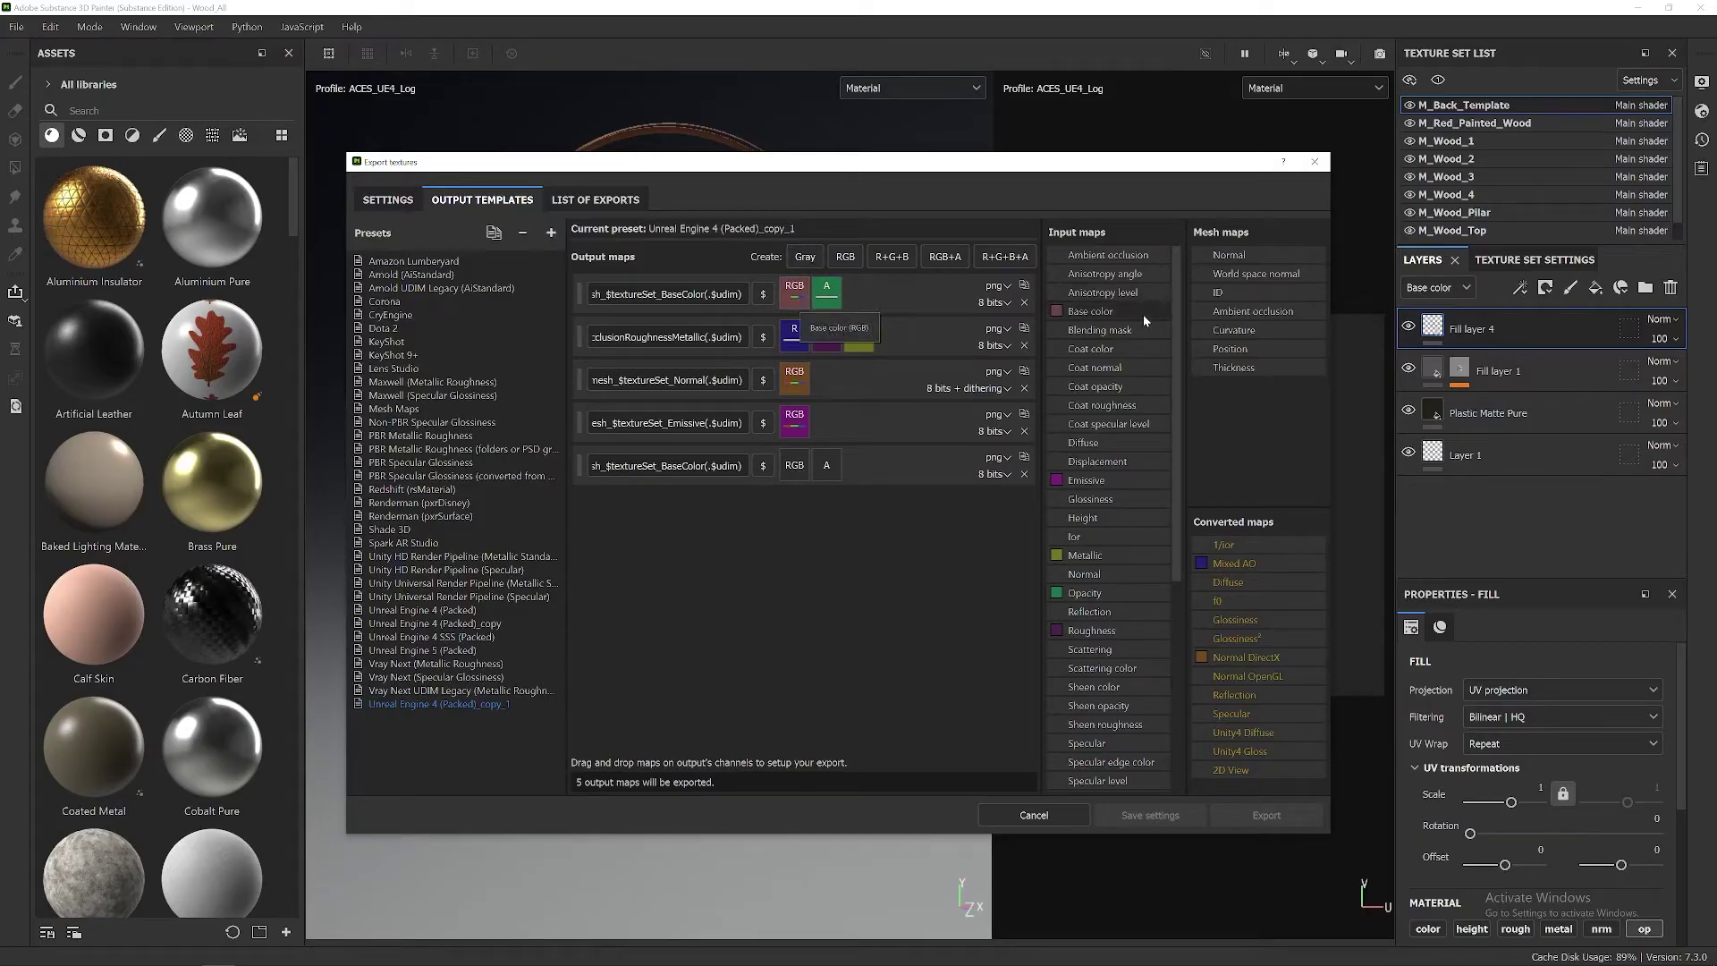
Step: Assign Base color to the new BaseColor map's RGB slot and Opacity's A channel to its alpha slot
{"action": "left_click_drag", "start_coordinate": [1109, 313], "coordinate": [805, 471]}
{"action": "left_click", "coordinate": [860, 501]}
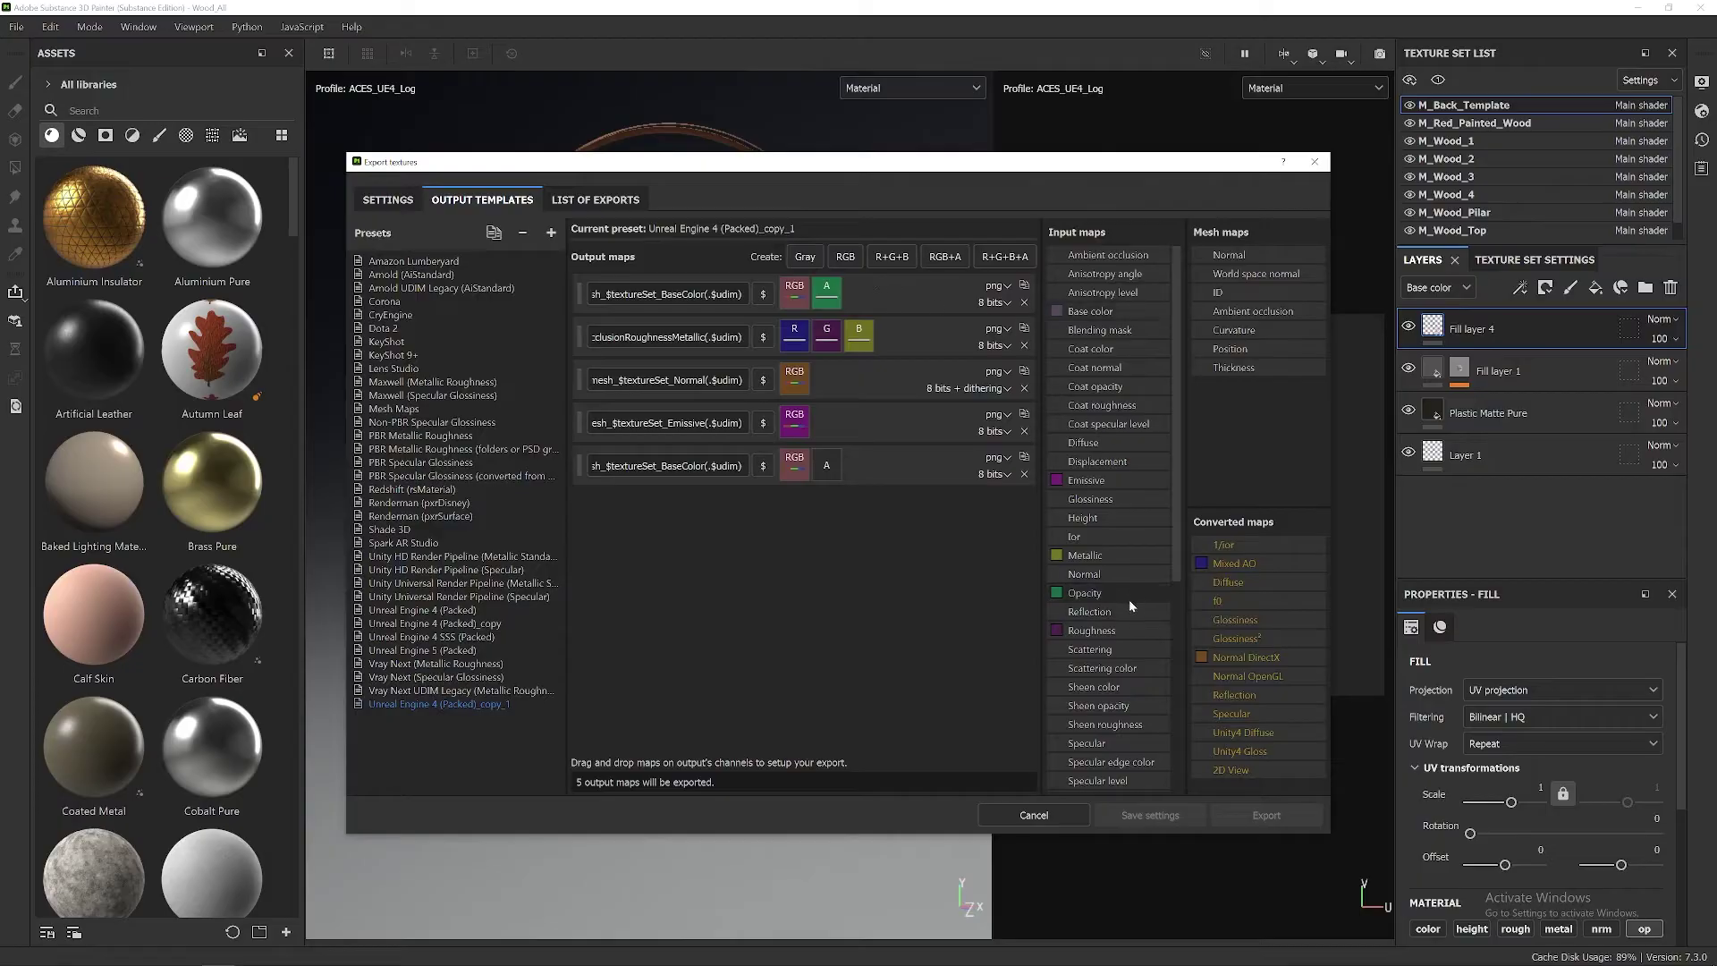
{"action": "left_click_drag", "start_coordinate": [1117, 594], "coordinate": [829, 468]}
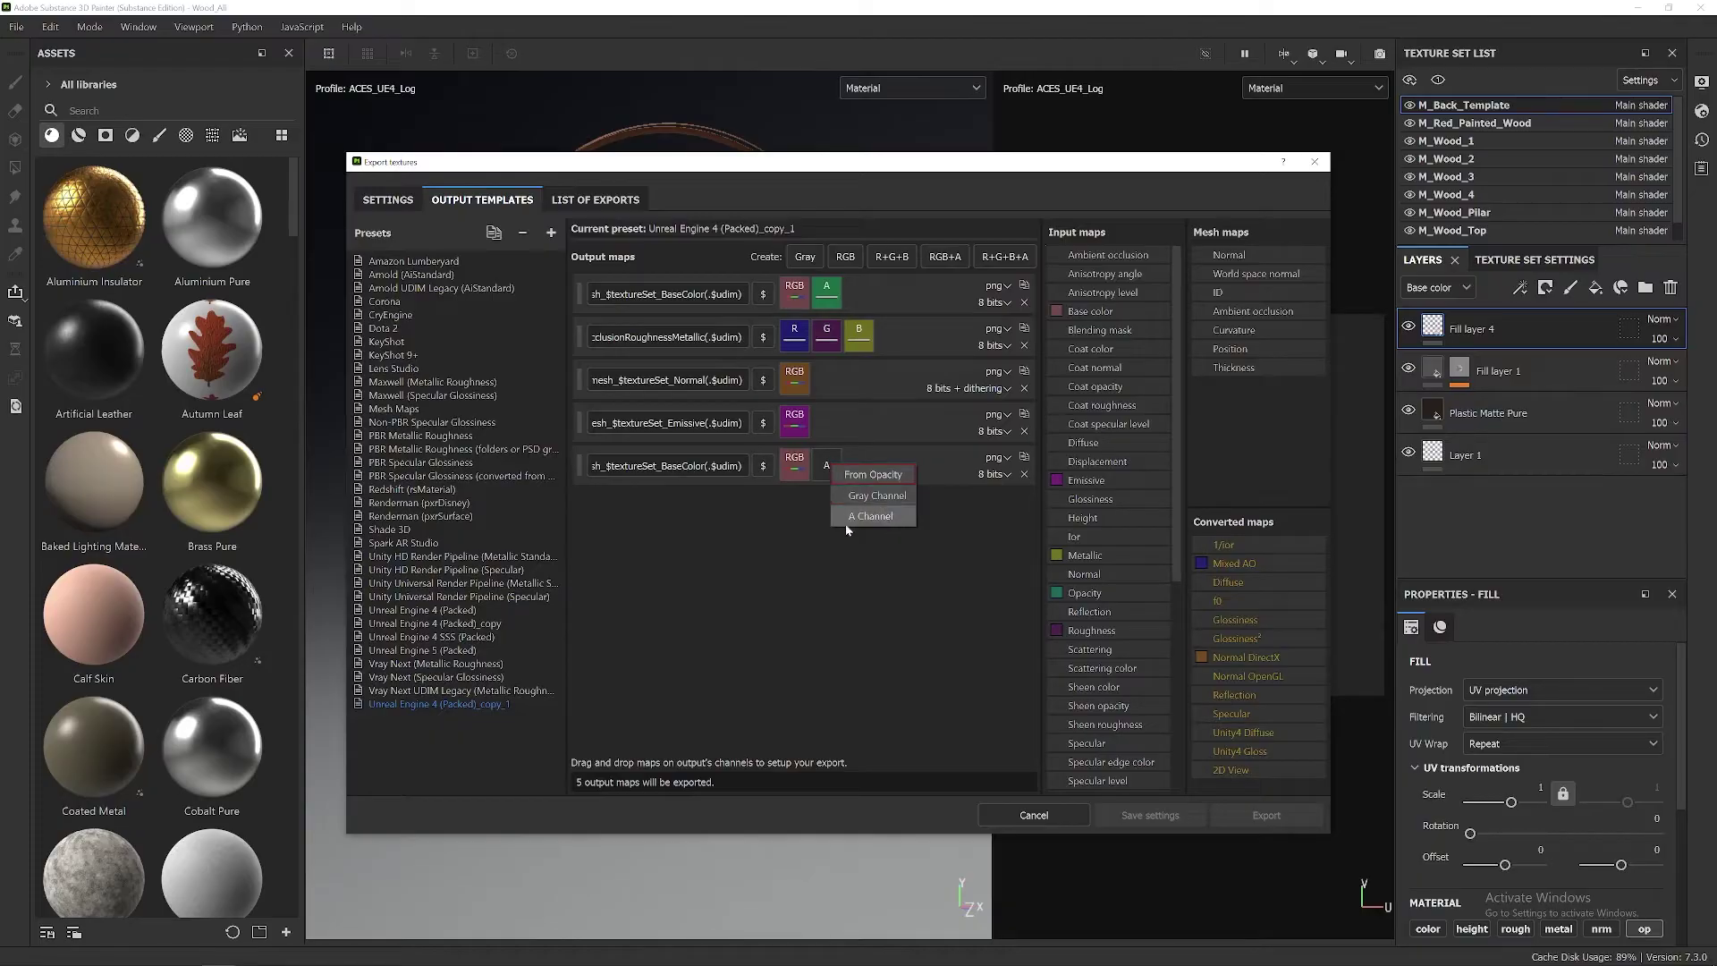
{"action": "left_click", "coordinate": [892, 519]}
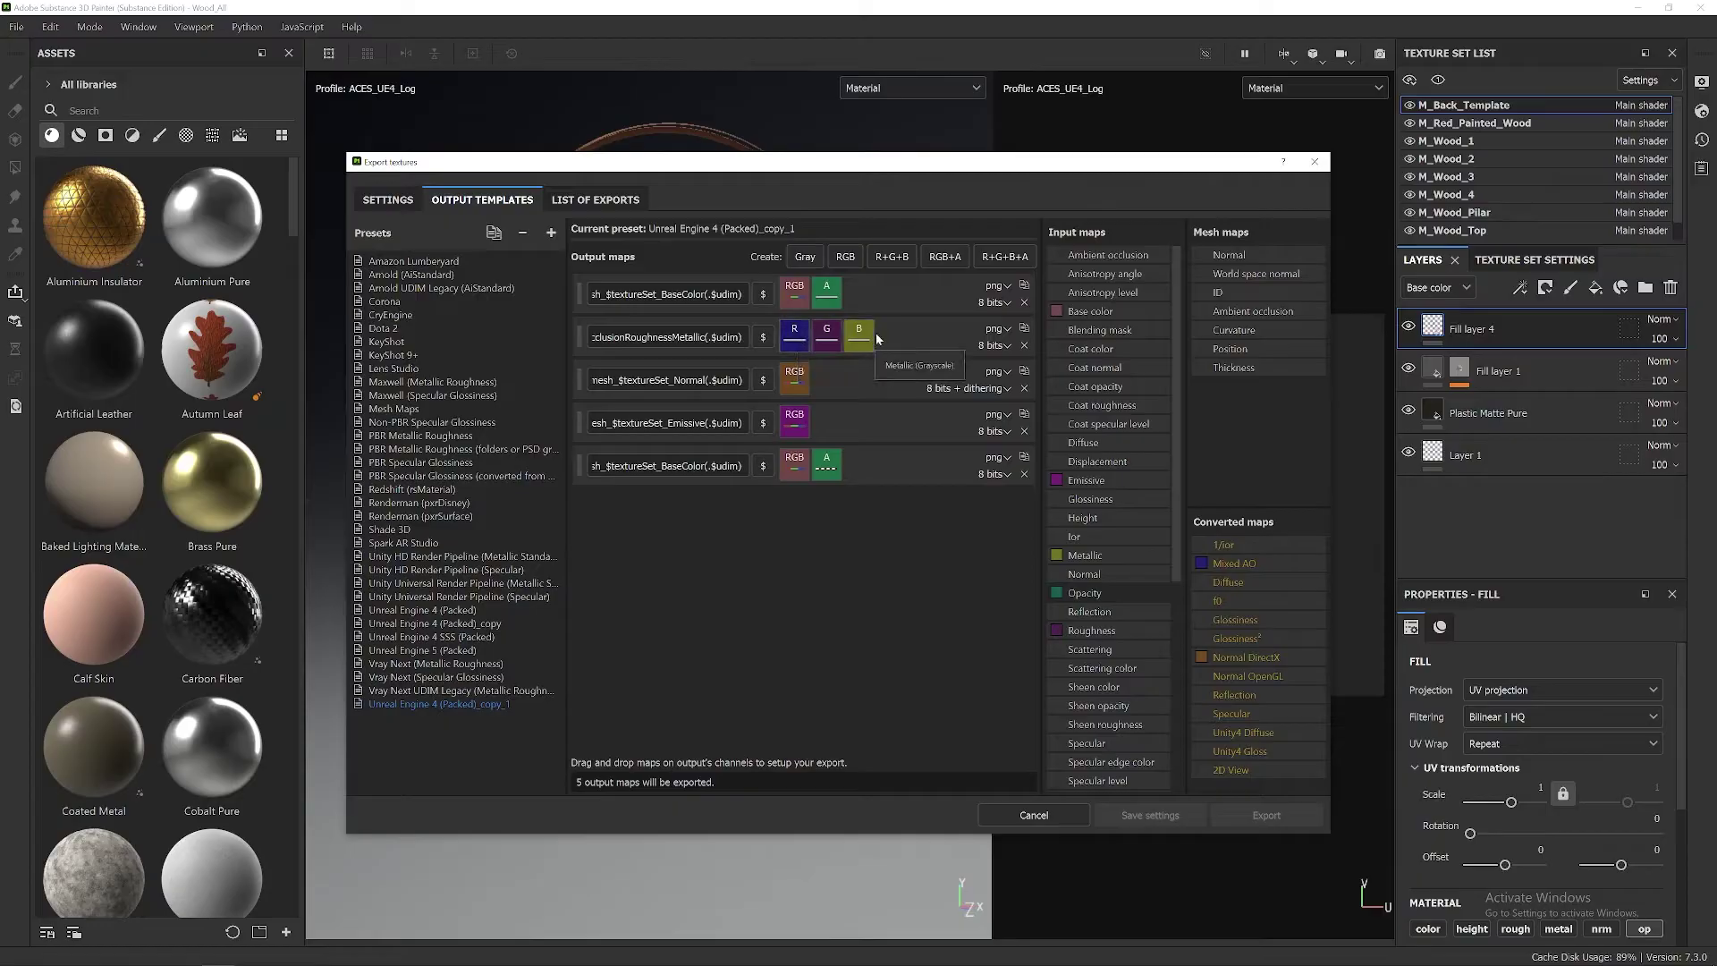
Step: Add an R+G+B+A output map named $mesh_$textureSet_OcclusionRoughnessMetallic(.$udim)
{"action": "left_click", "coordinate": [1001, 259]}
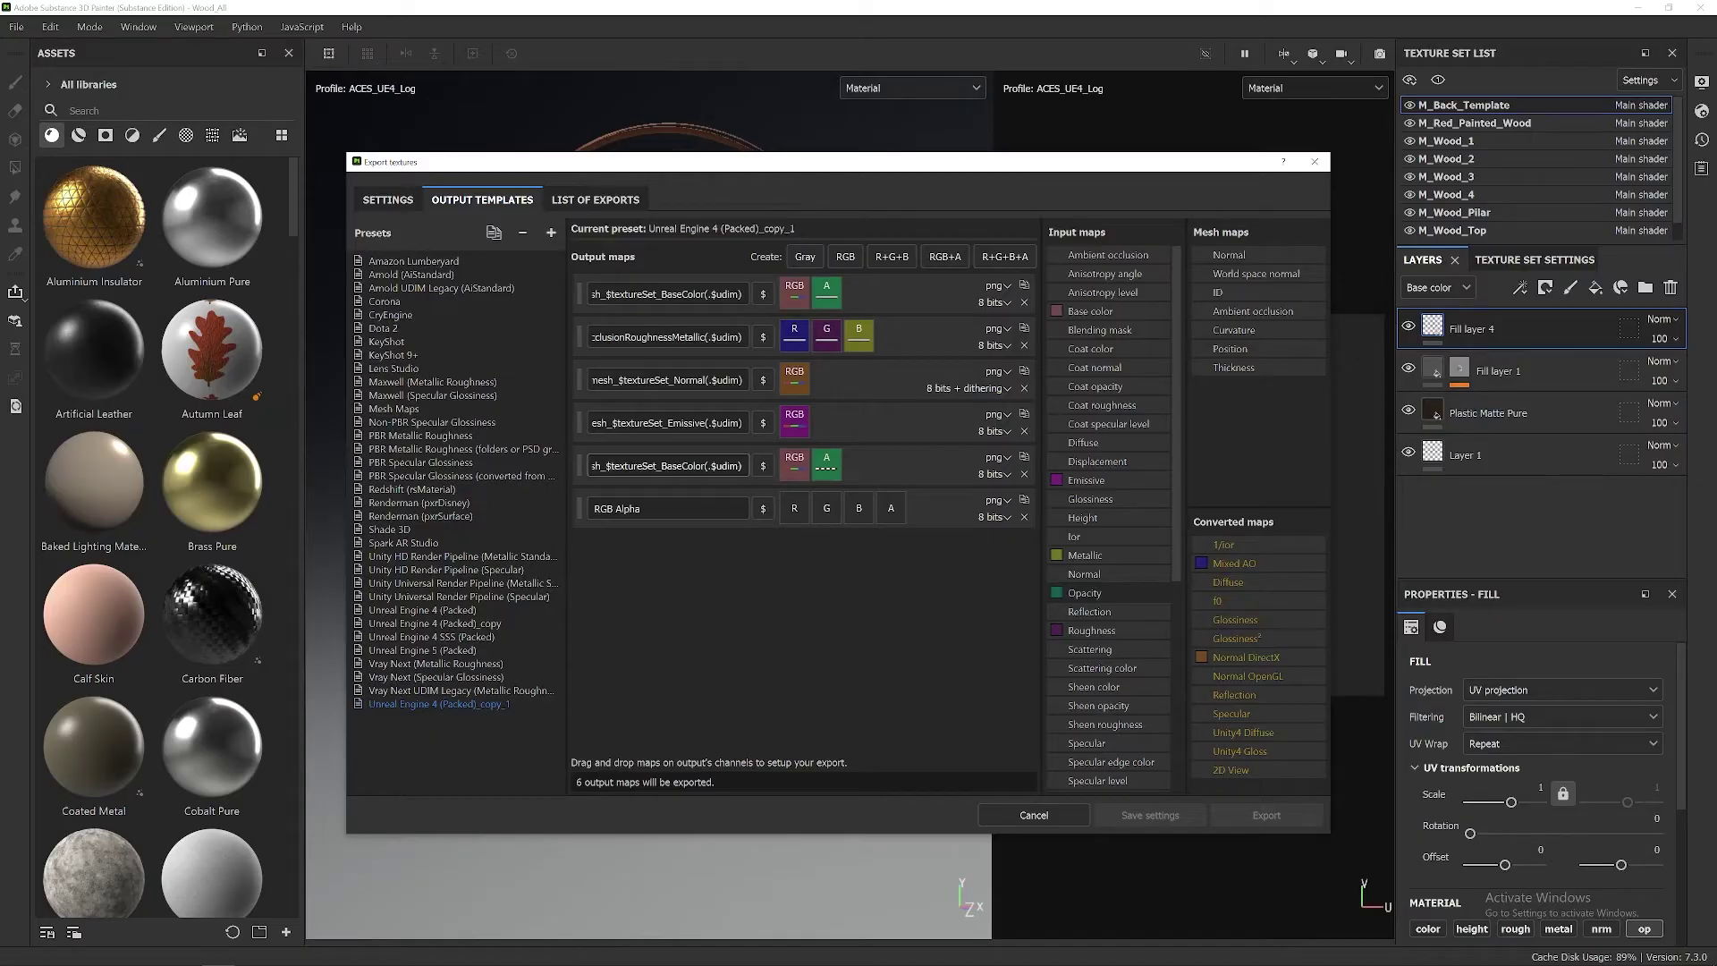
{"action": "triple_click", "coordinate": [729, 337]}
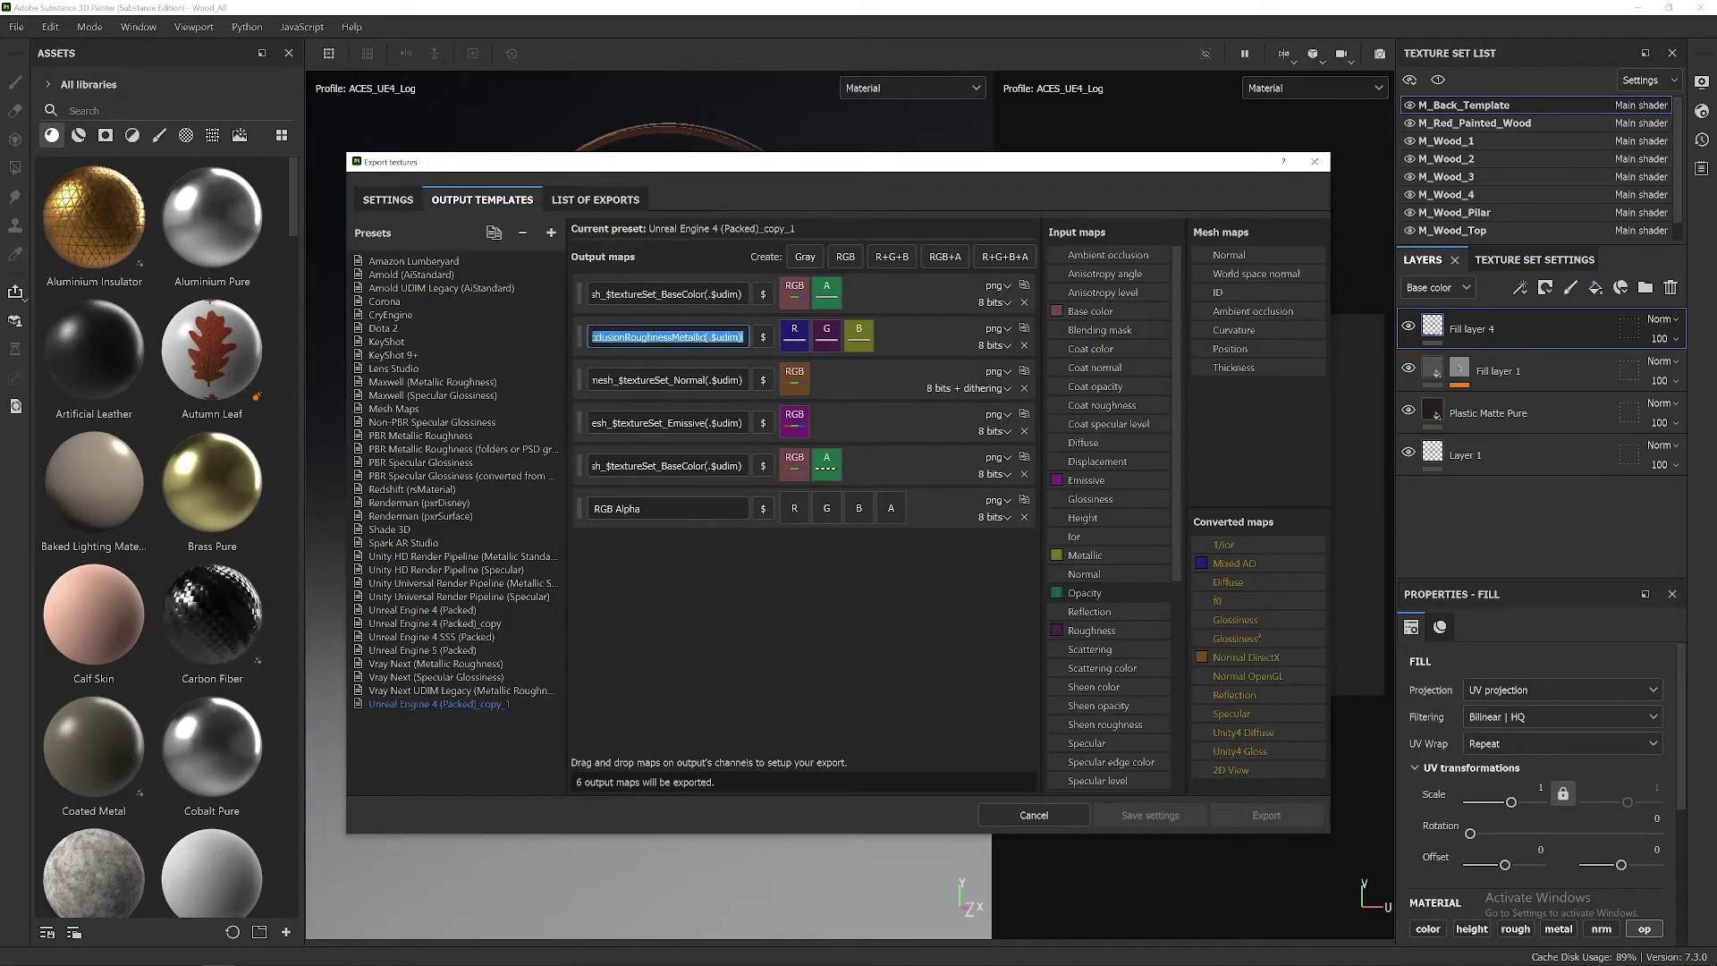
{"action": "left_click_drag", "start_coordinate": [680, 508], "coordinate": [488, 502]}
{"action": "type", "text": "$mesh_$textureSet_OcclusionRoughnessMetallic(.$udim)"}
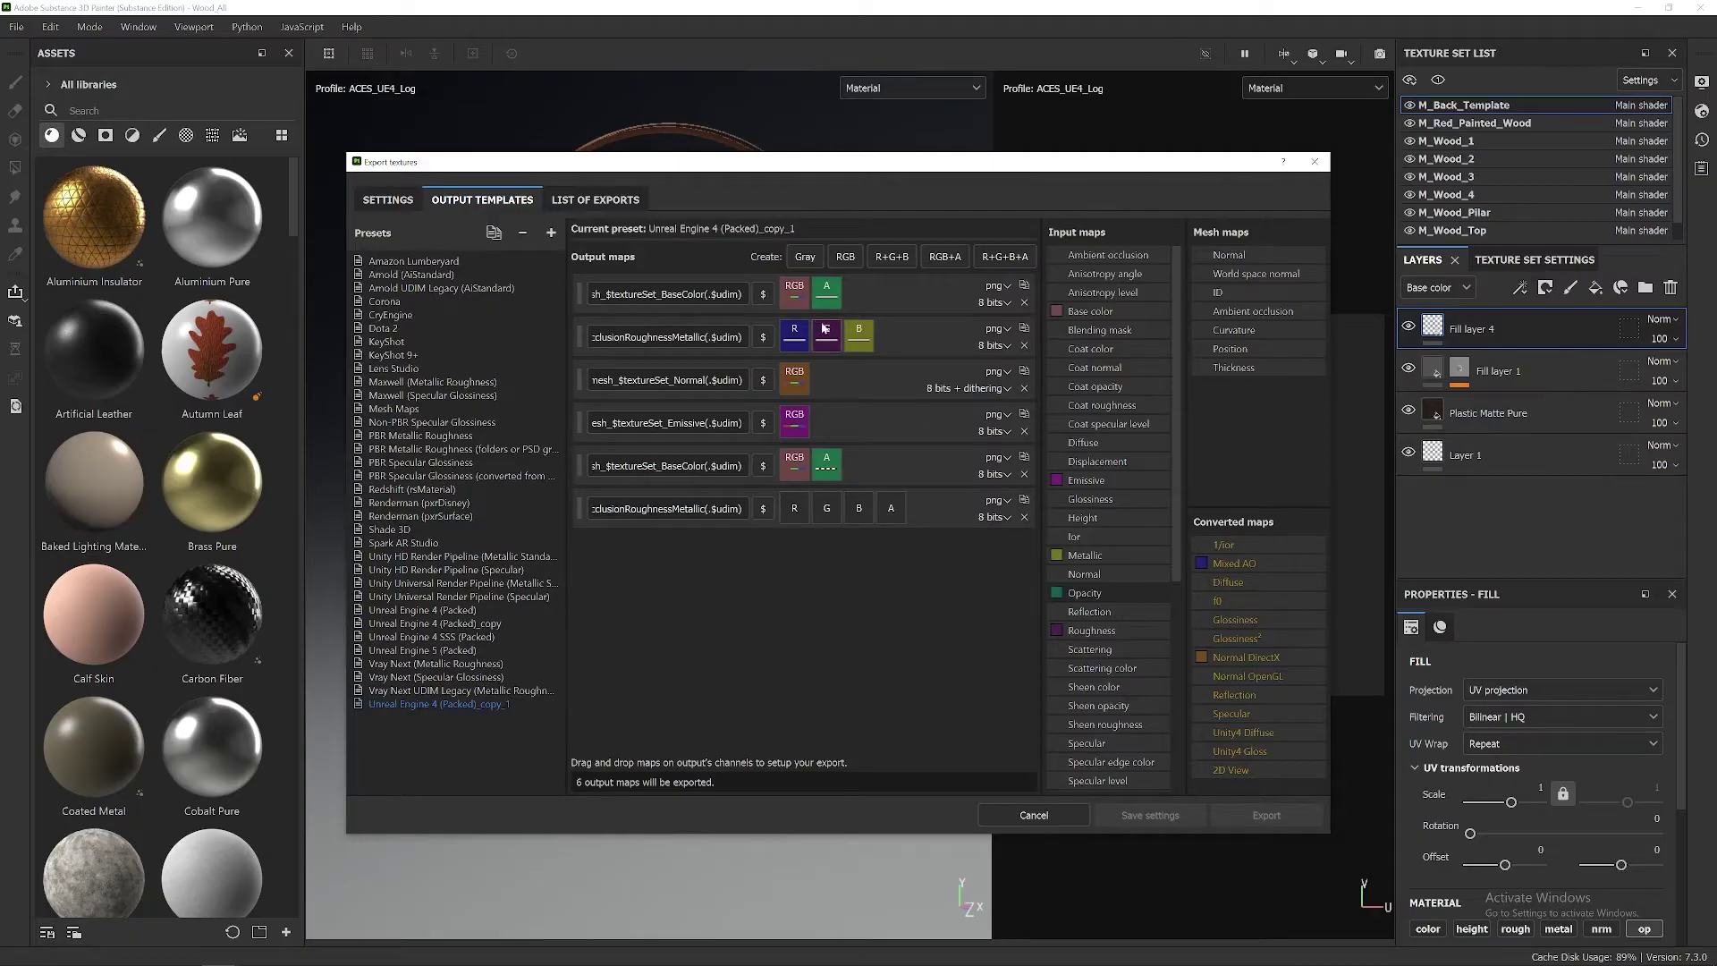
Step: Assign the gray channels of Mixed AO to the R slot and Roughness to the G slot of the new OcclusionRoughnessMetallic map
{"action": "left_click_drag", "start_coordinate": [1091, 631], "coordinate": [794, 508]}
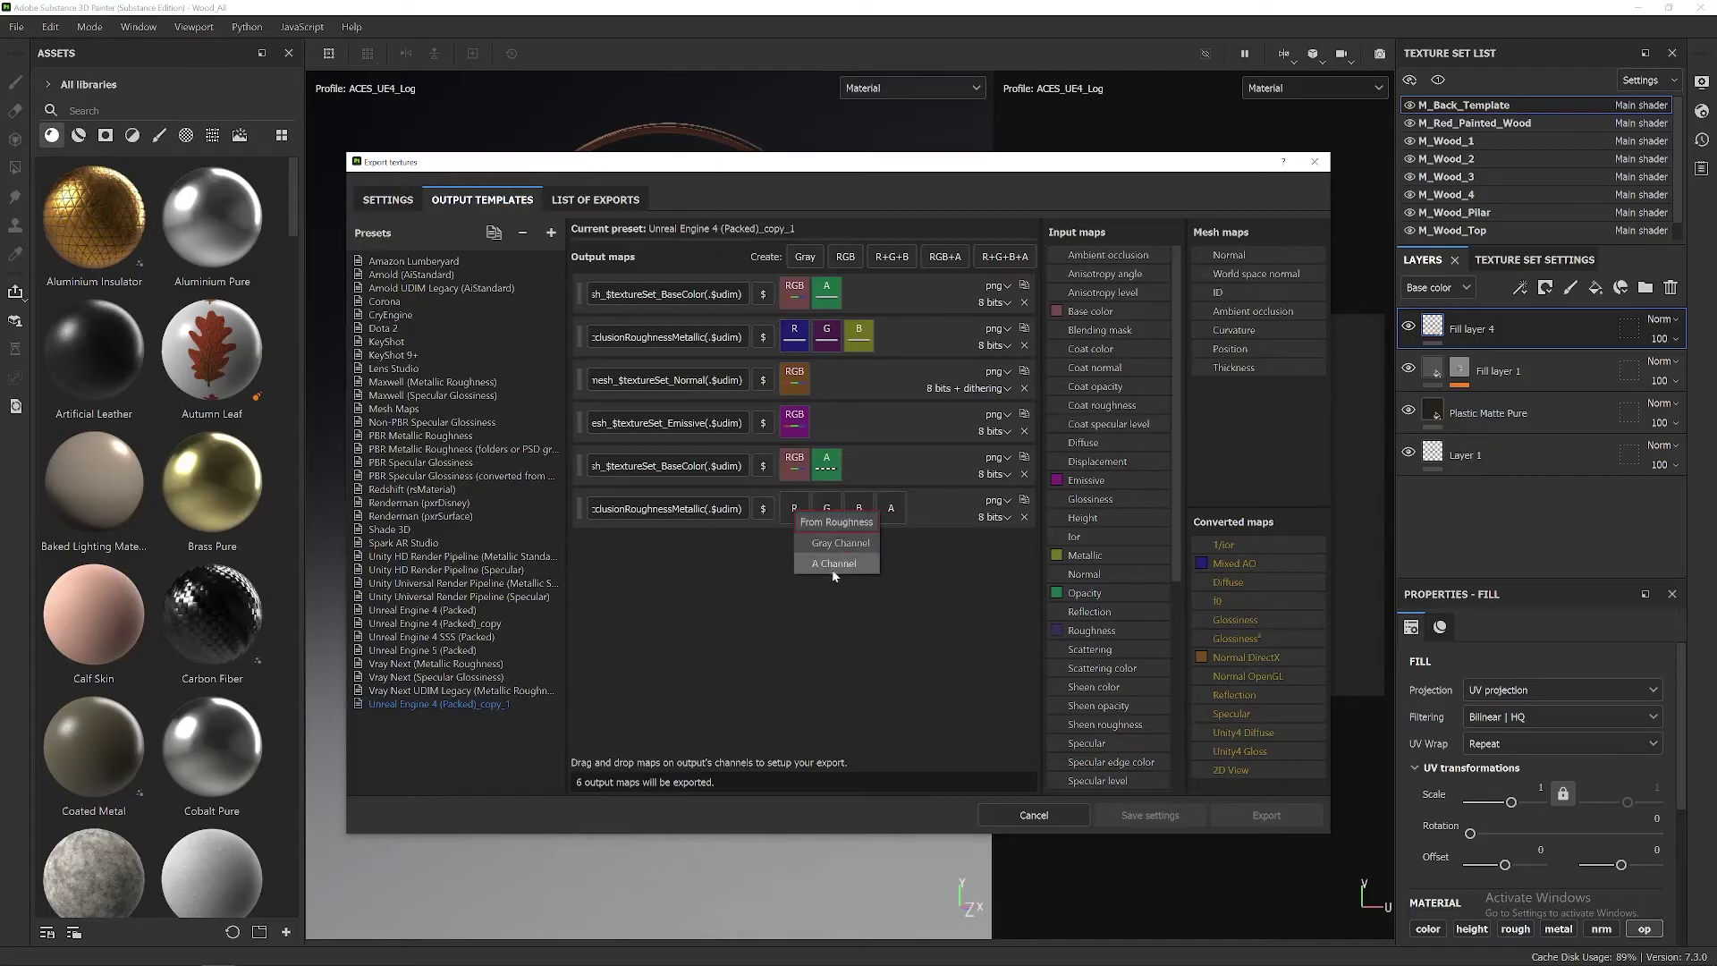
{"action": "left_click", "coordinate": [850, 544]}
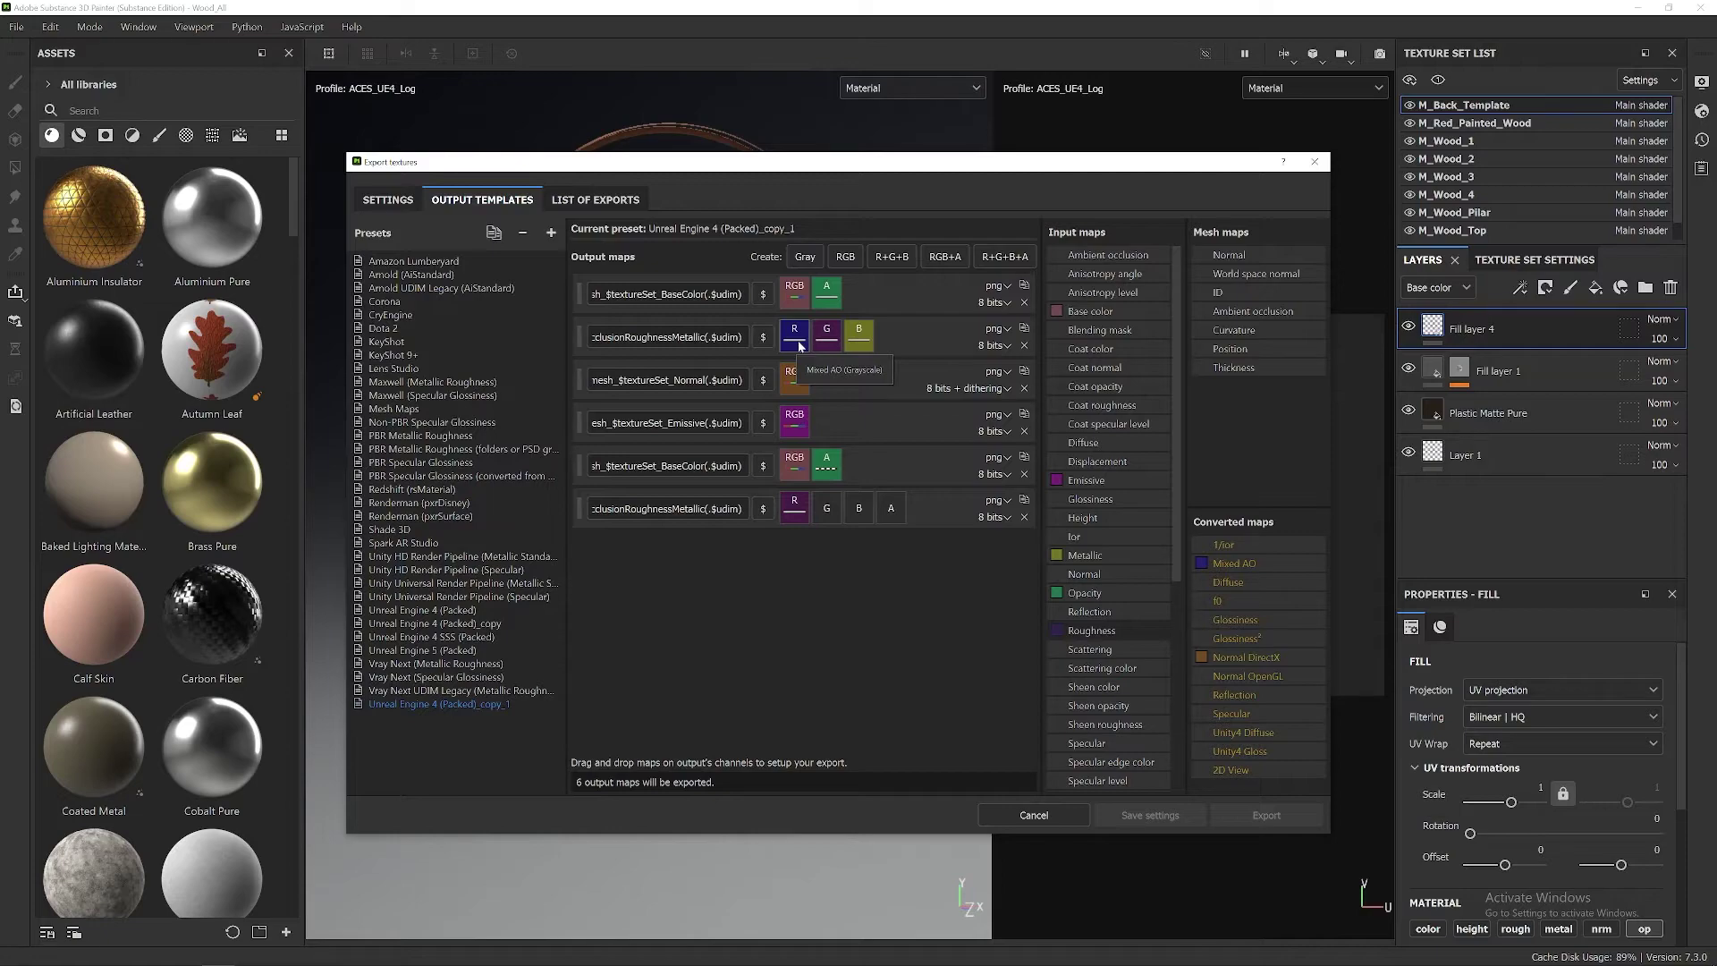
{"action": "left_click_drag", "start_coordinate": [1261, 562], "coordinate": [795, 508]}
{"action": "left_click", "coordinate": [833, 539]}
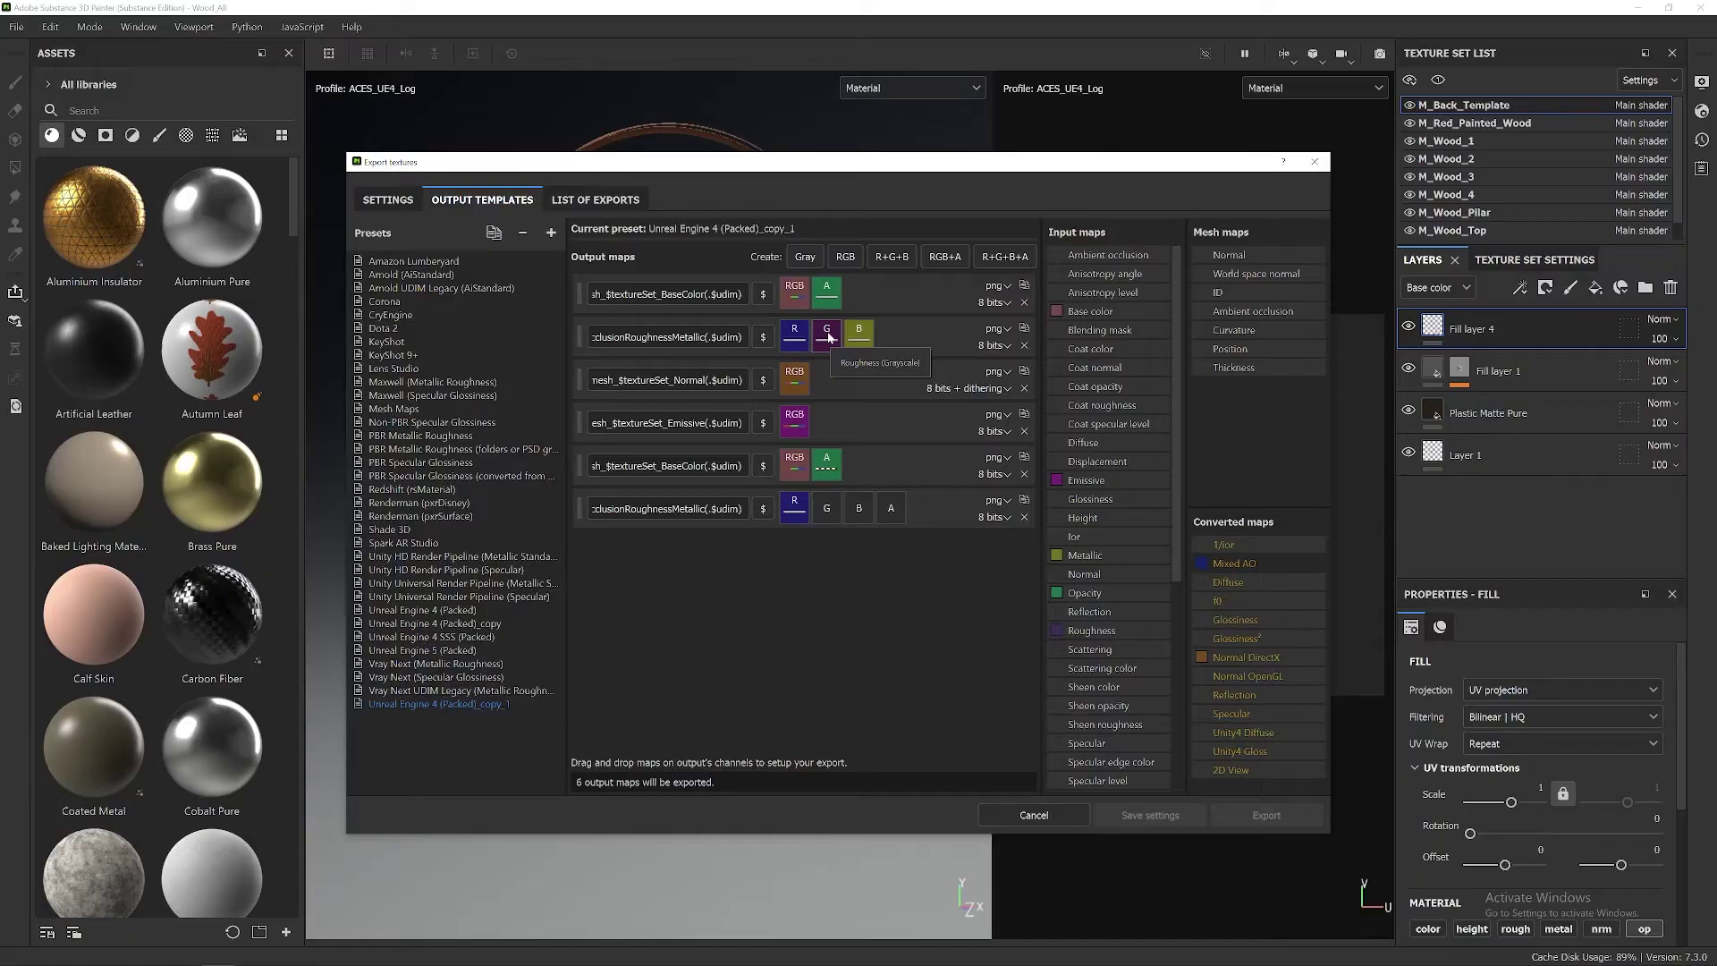
{"action": "left_click_drag", "start_coordinate": [1089, 631], "coordinate": [837, 515]}
{"action": "left_click", "coordinate": [878, 539]}
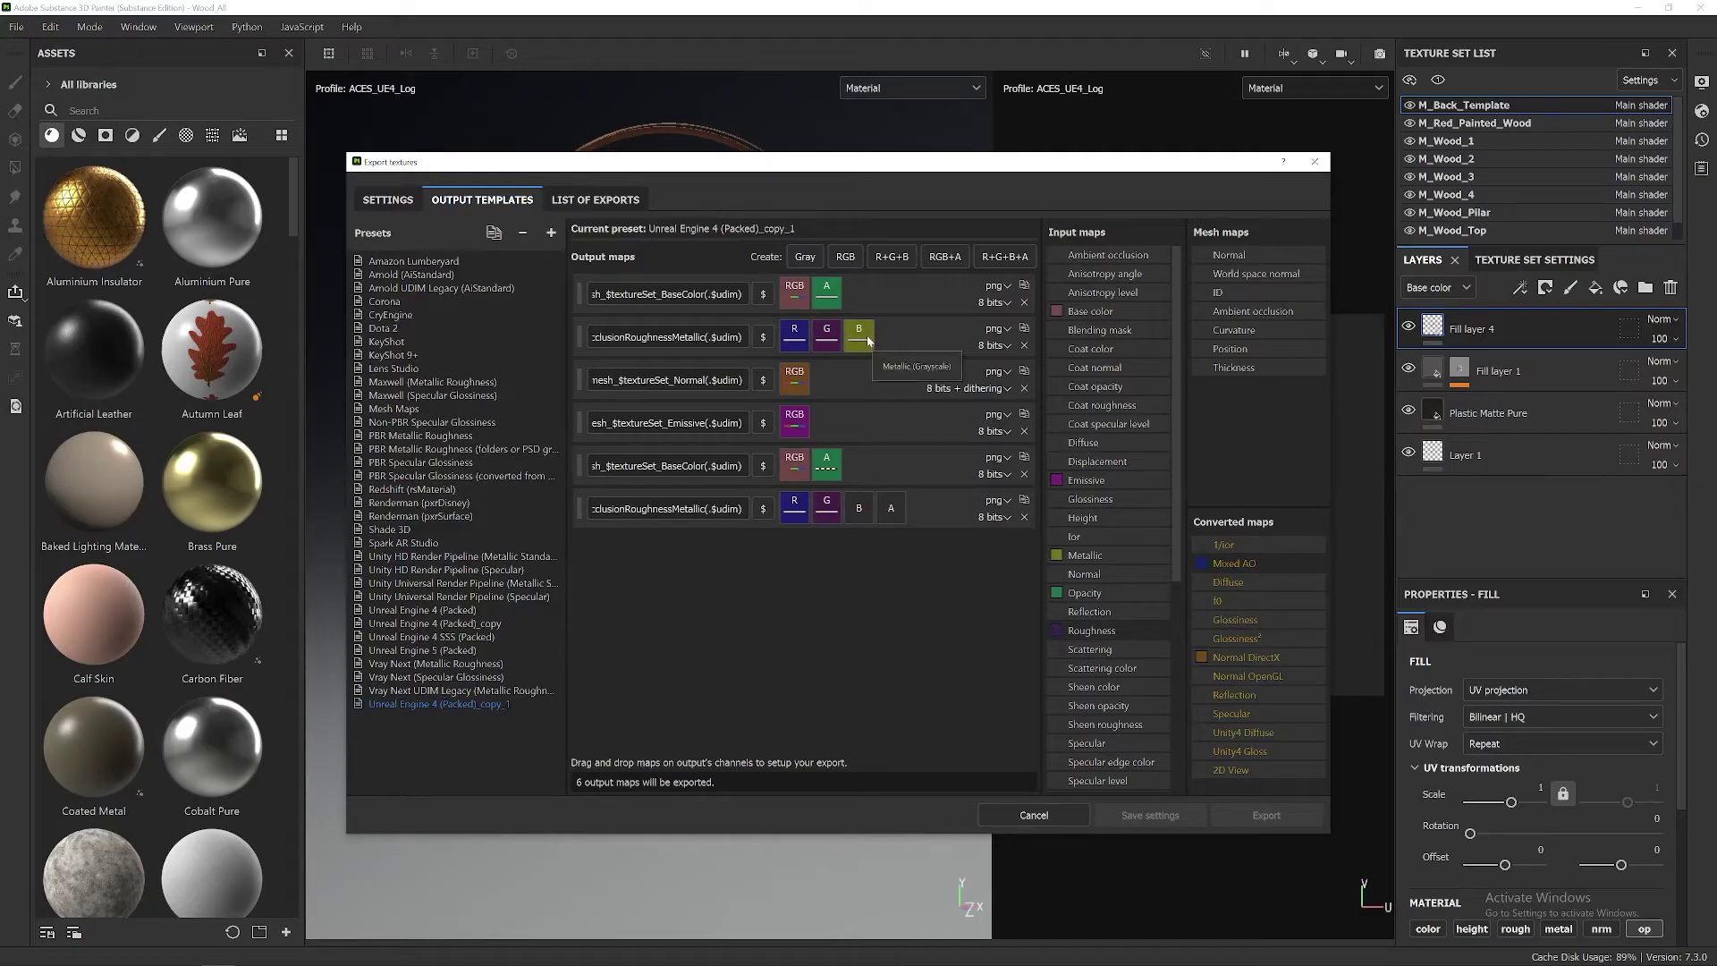
Step: Assign Metallic's gray channel to the B slot and Opacity's A channel to the alpha slot of the new OcclusionRoughnessMetallic map
{"action": "left_click_drag", "start_coordinate": [1101, 556], "coordinate": [859, 506]}
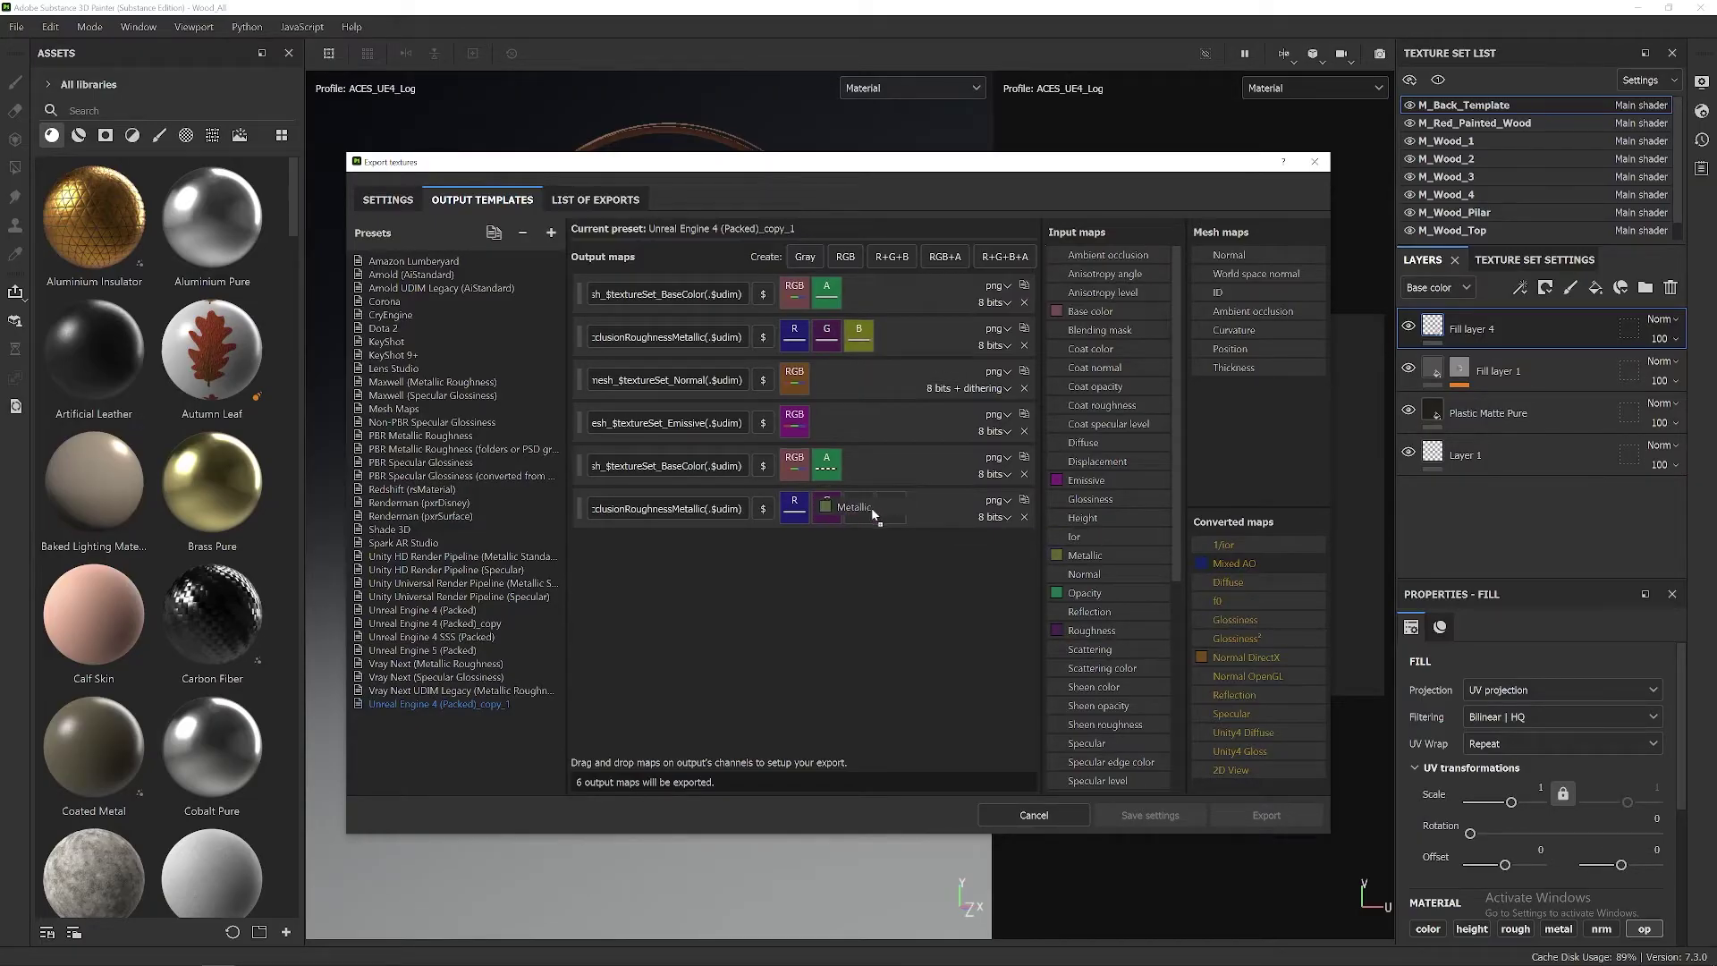
{"action": "left_click", "coordinate": [911, 542]}
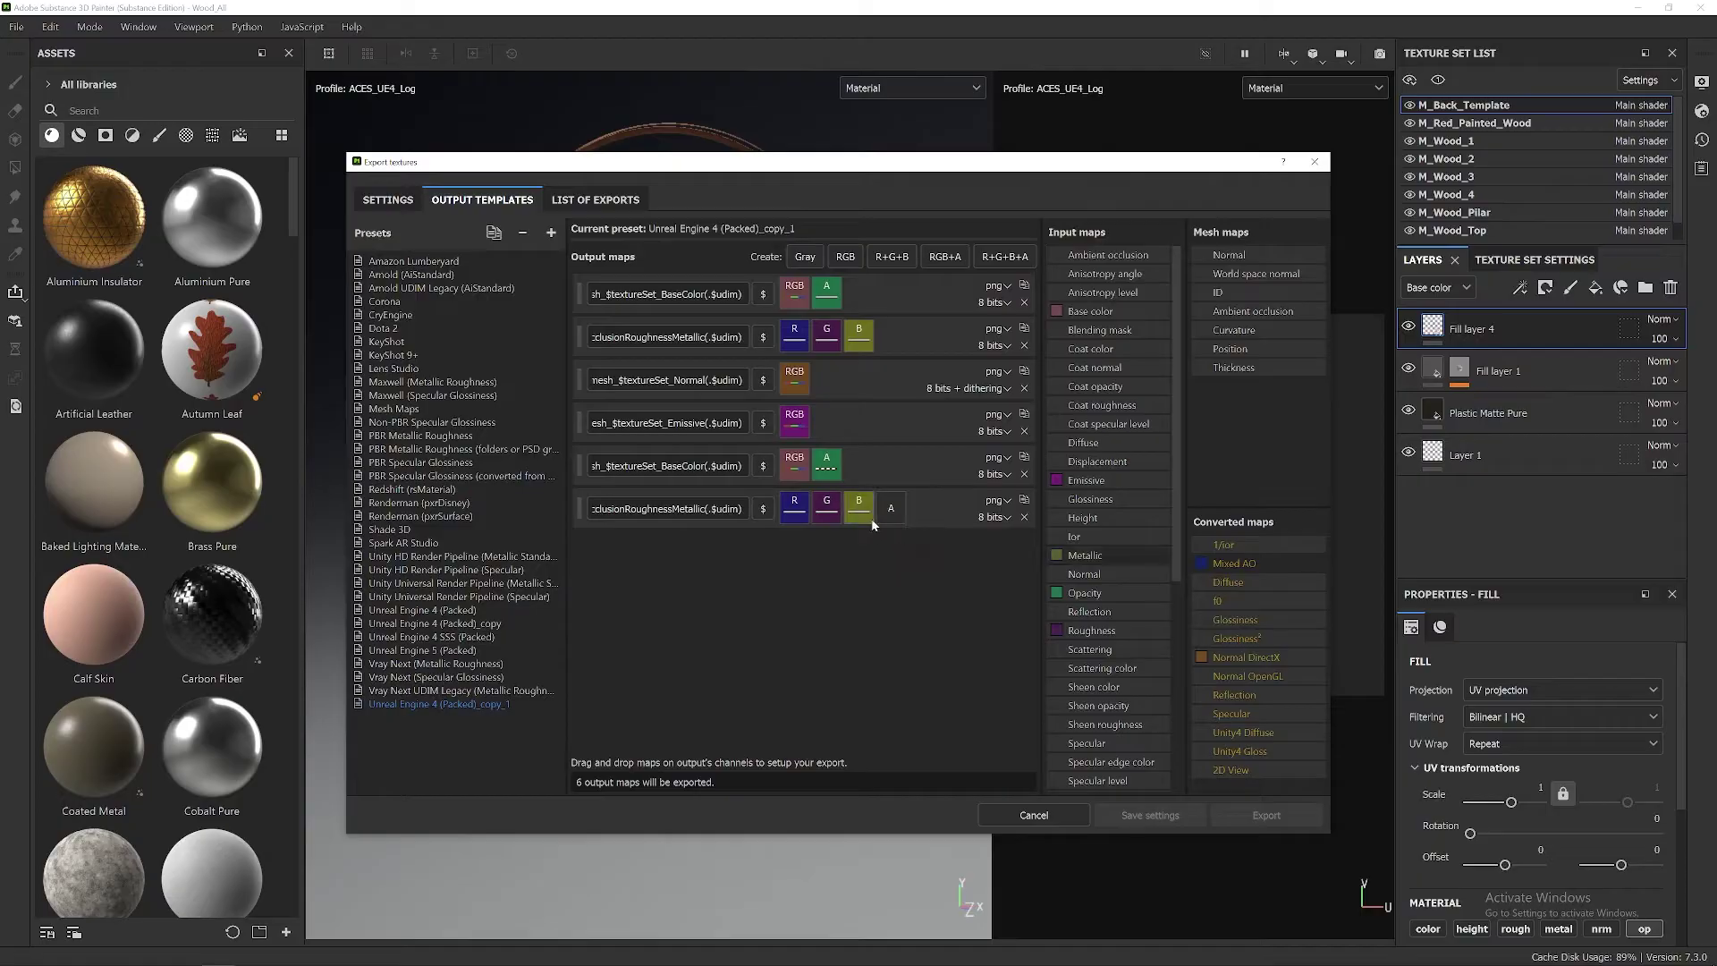
{"action": "left_click_drag", "start_coordinate": [1087, 594], "coordinate": [898, 515]}
{"action": "left_click", "coordinate": [946, 569]}
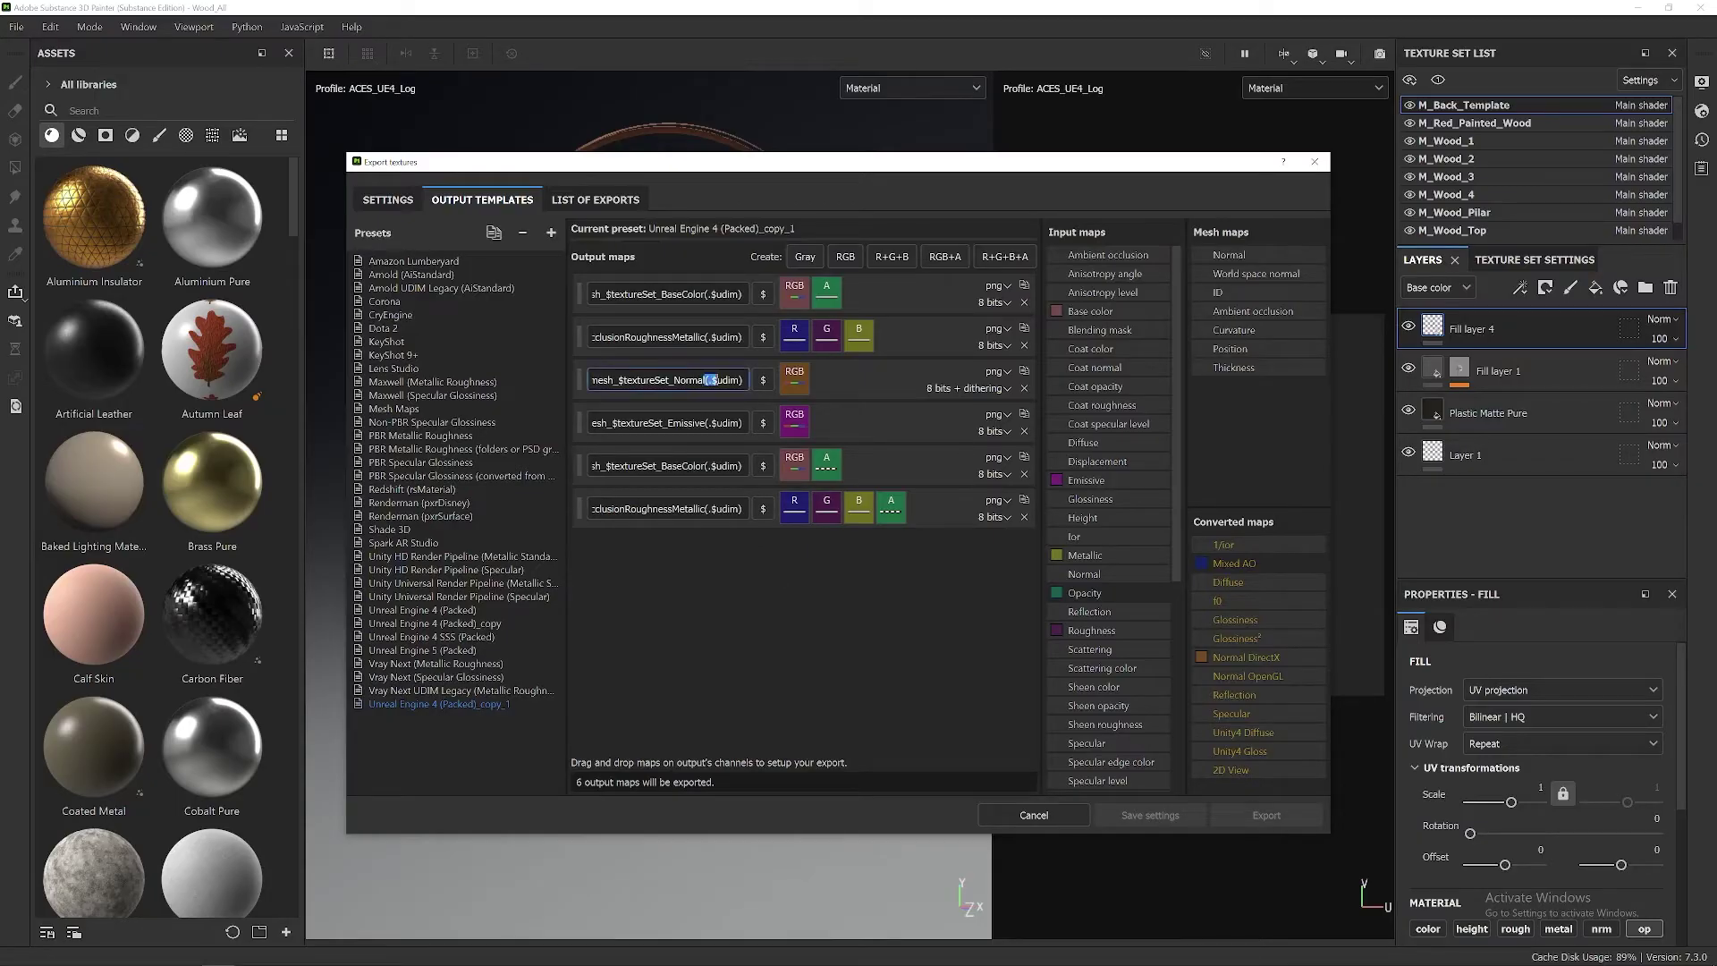
Step: Add an RGB+A output map named $mesh_$textureSet_Normal(.$udim), reusing the existing normal map's name
{"action": "triple_click", "coordinate": [666, 380]}
{"action": "key", "text": "Return"}
{"action": "left_click", "coordinate": [943, 258]}
{"action": "left_click_drag", "start_coordinate": [710, 561], "coordinate": [615, 552]}
{"action": "key", "text": "ctrl+a"}
{"action": "type", "text": "$mesh_$textureSet_Normal(.$udim)"}
{"action": "key", "text": "Return"}
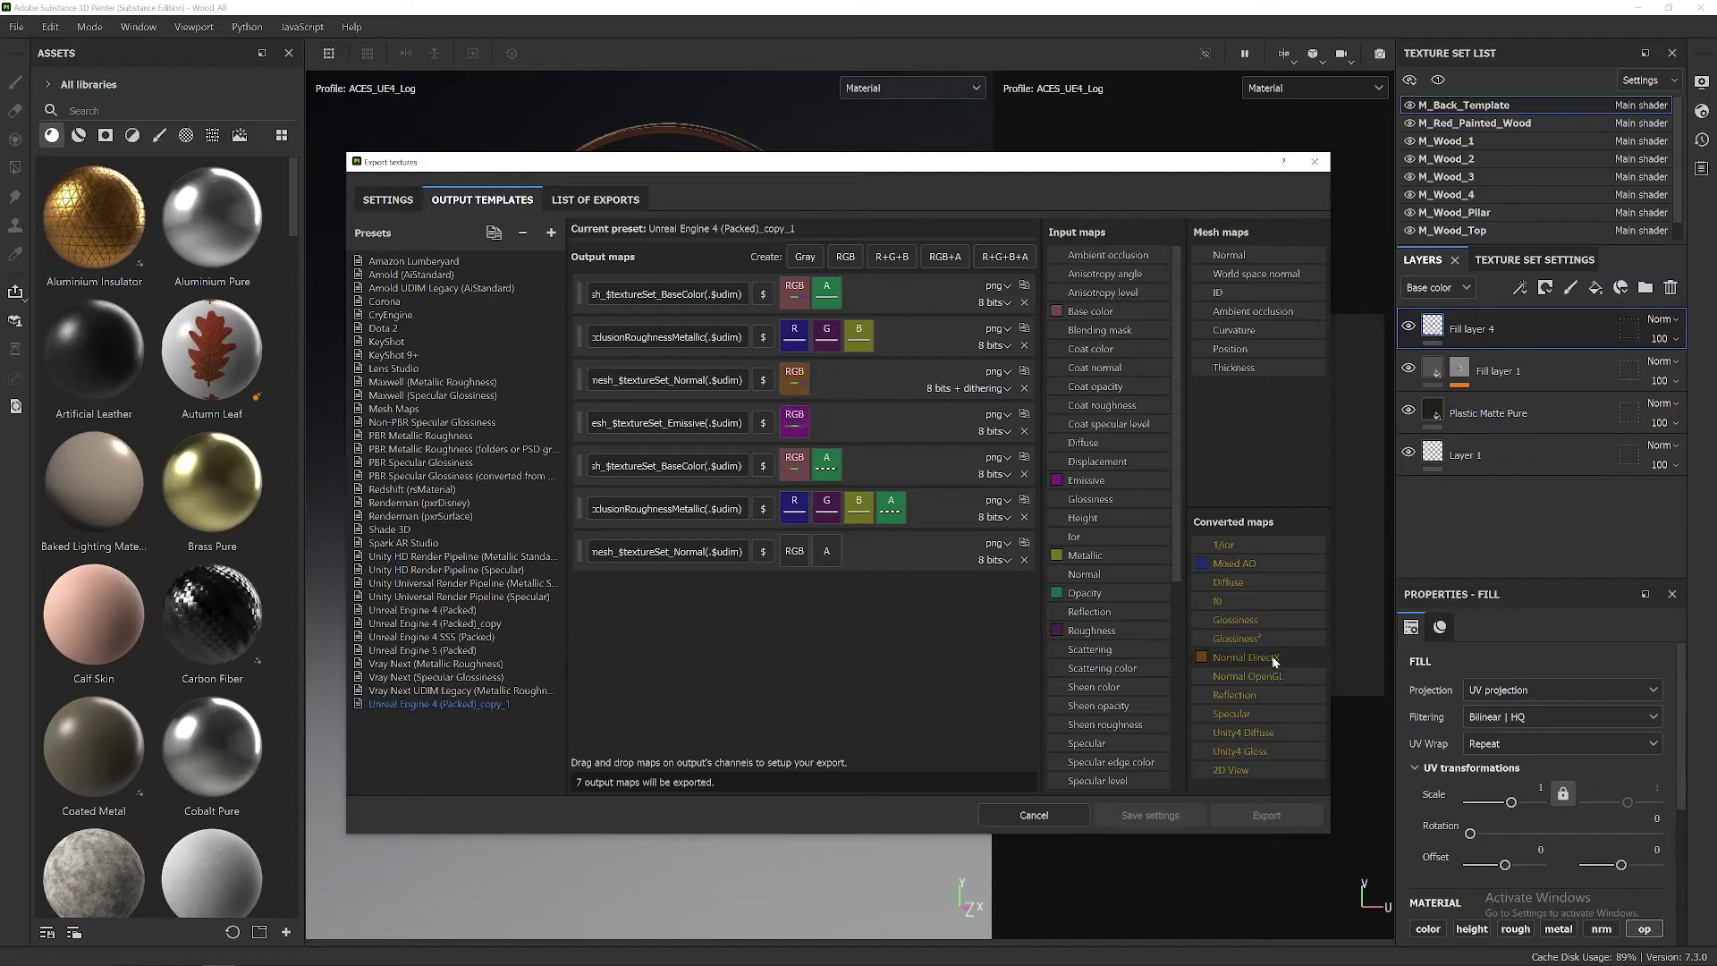
Step: Assign Normal DirectX to the new Normal map's RGB slot and Opacity's A channel to its alpha slot
{"action": "left_click_drag", "start_coordinate": [1285, 656], "coordinate": [794, 551]}
{"action": "left_click", "coordinate": [834, 584]}
{"action": "left_click_drag", "start_coordinate": [1085, 593], "coordinate": [830, 557]}
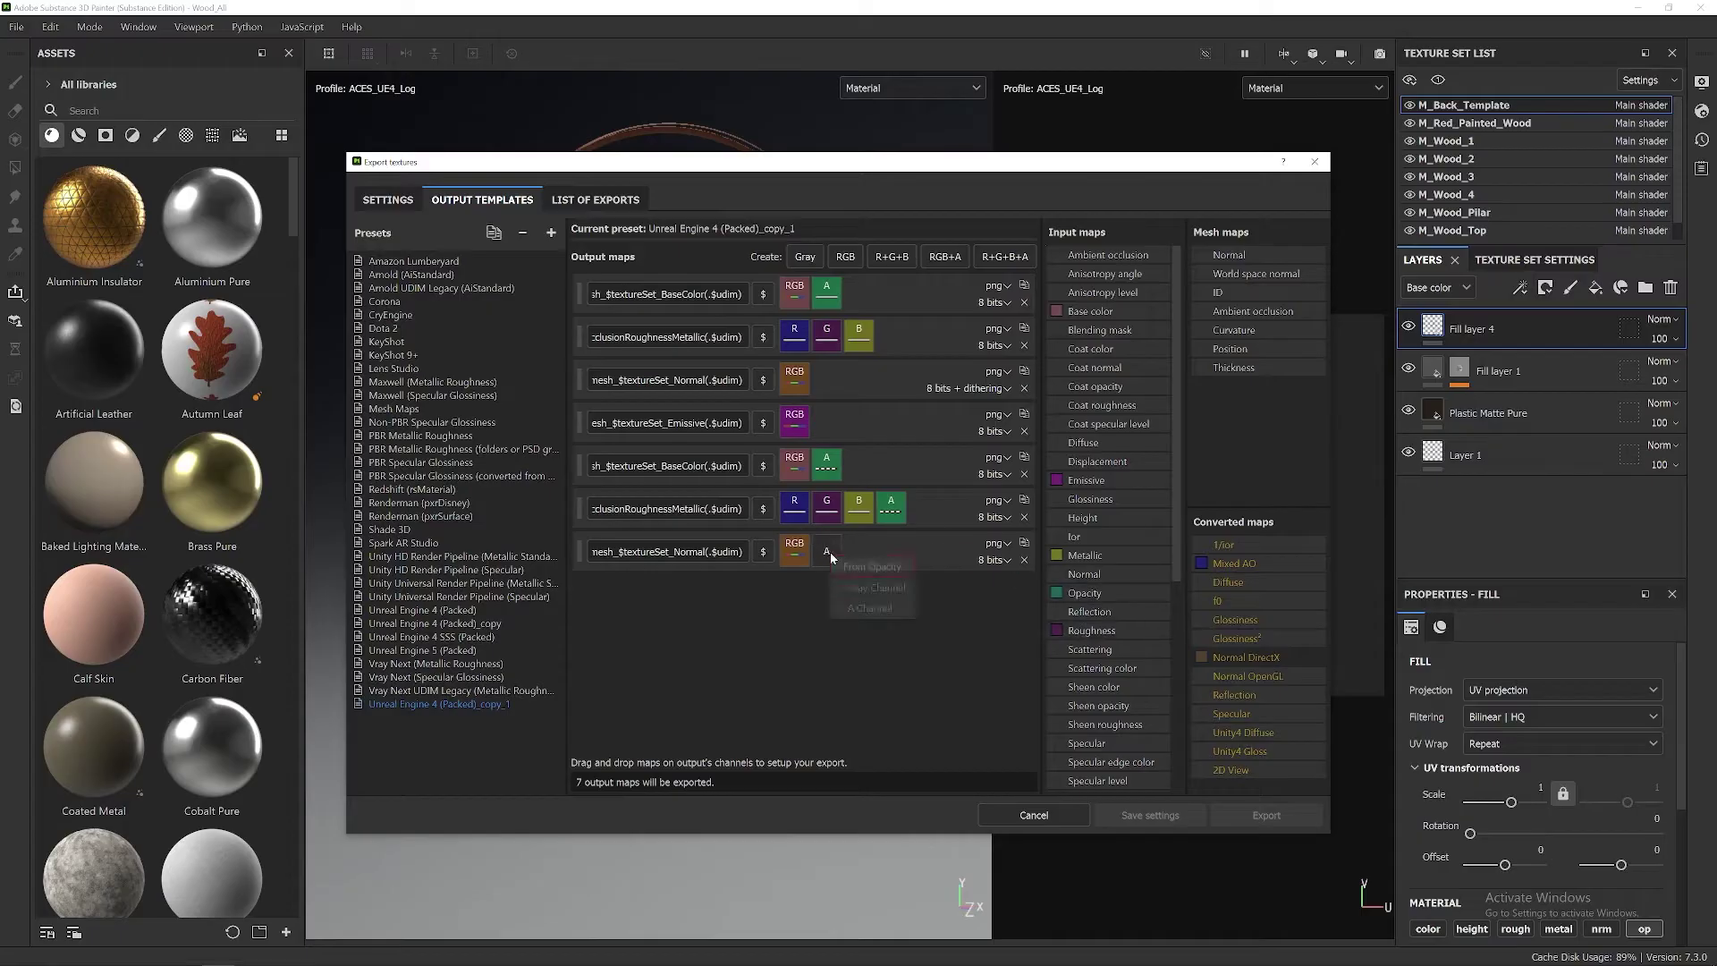
{"action": "left_click", "coordinate": [872, 608]}
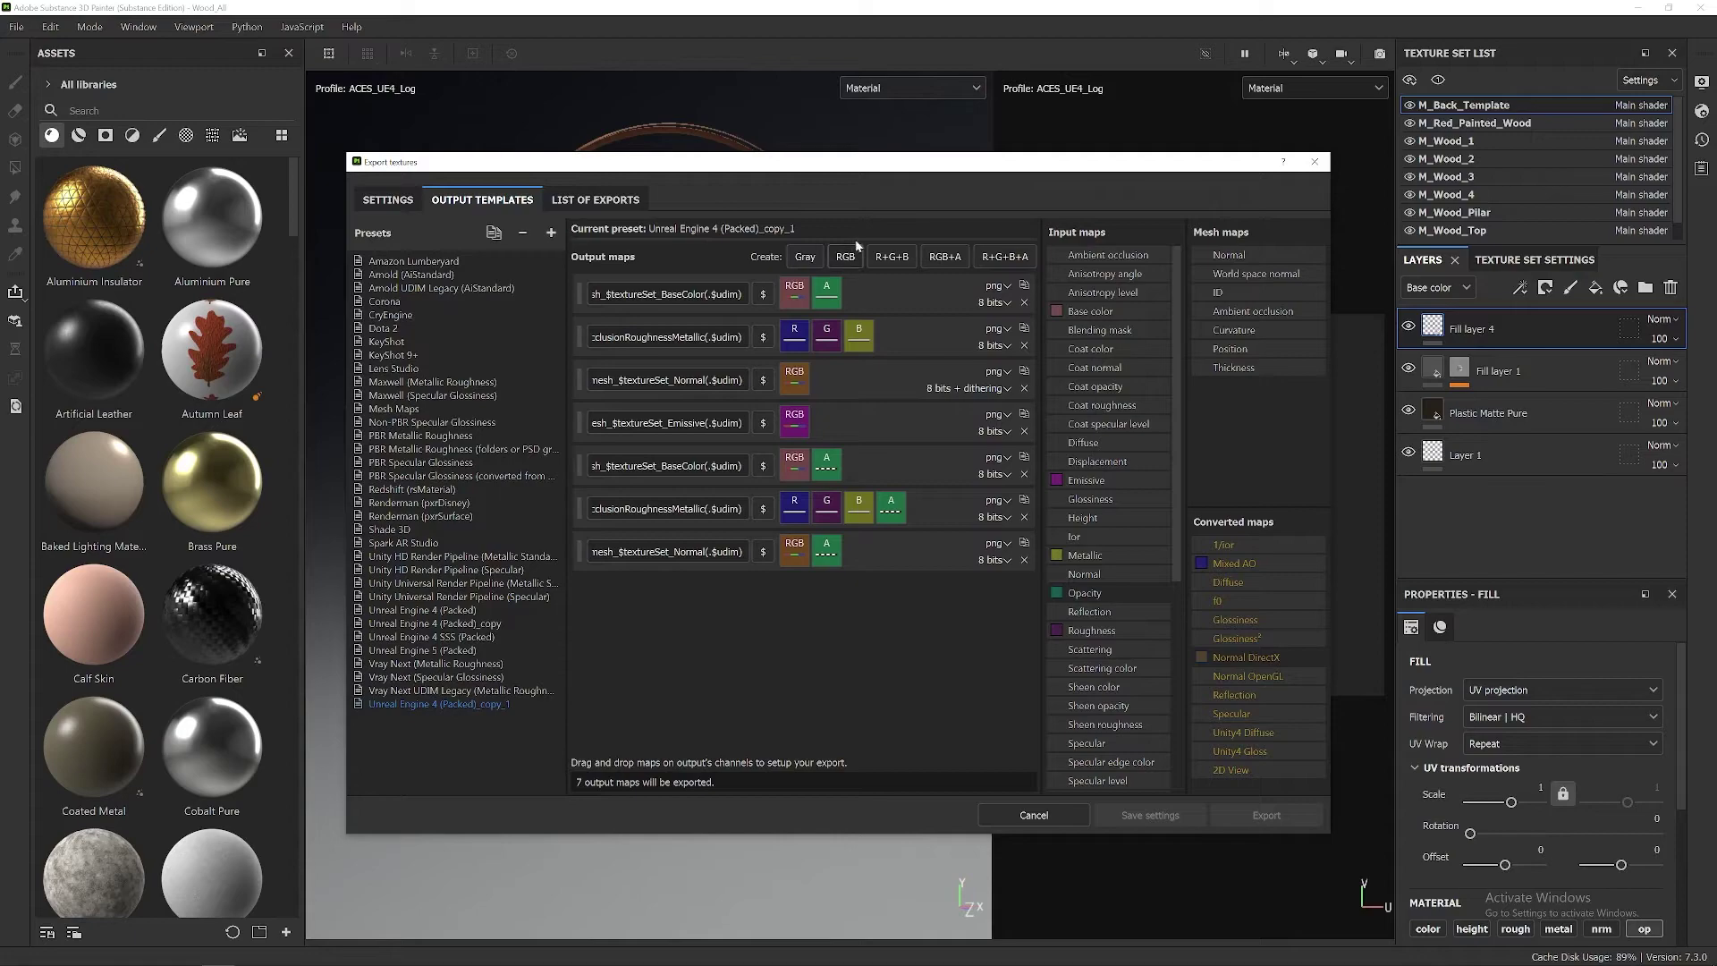
Step: Add an RGB+A output map named $mesh_$textureSet_Emissive(.$udim)
{"action": "left_click", "coordinate": [942, 260]}
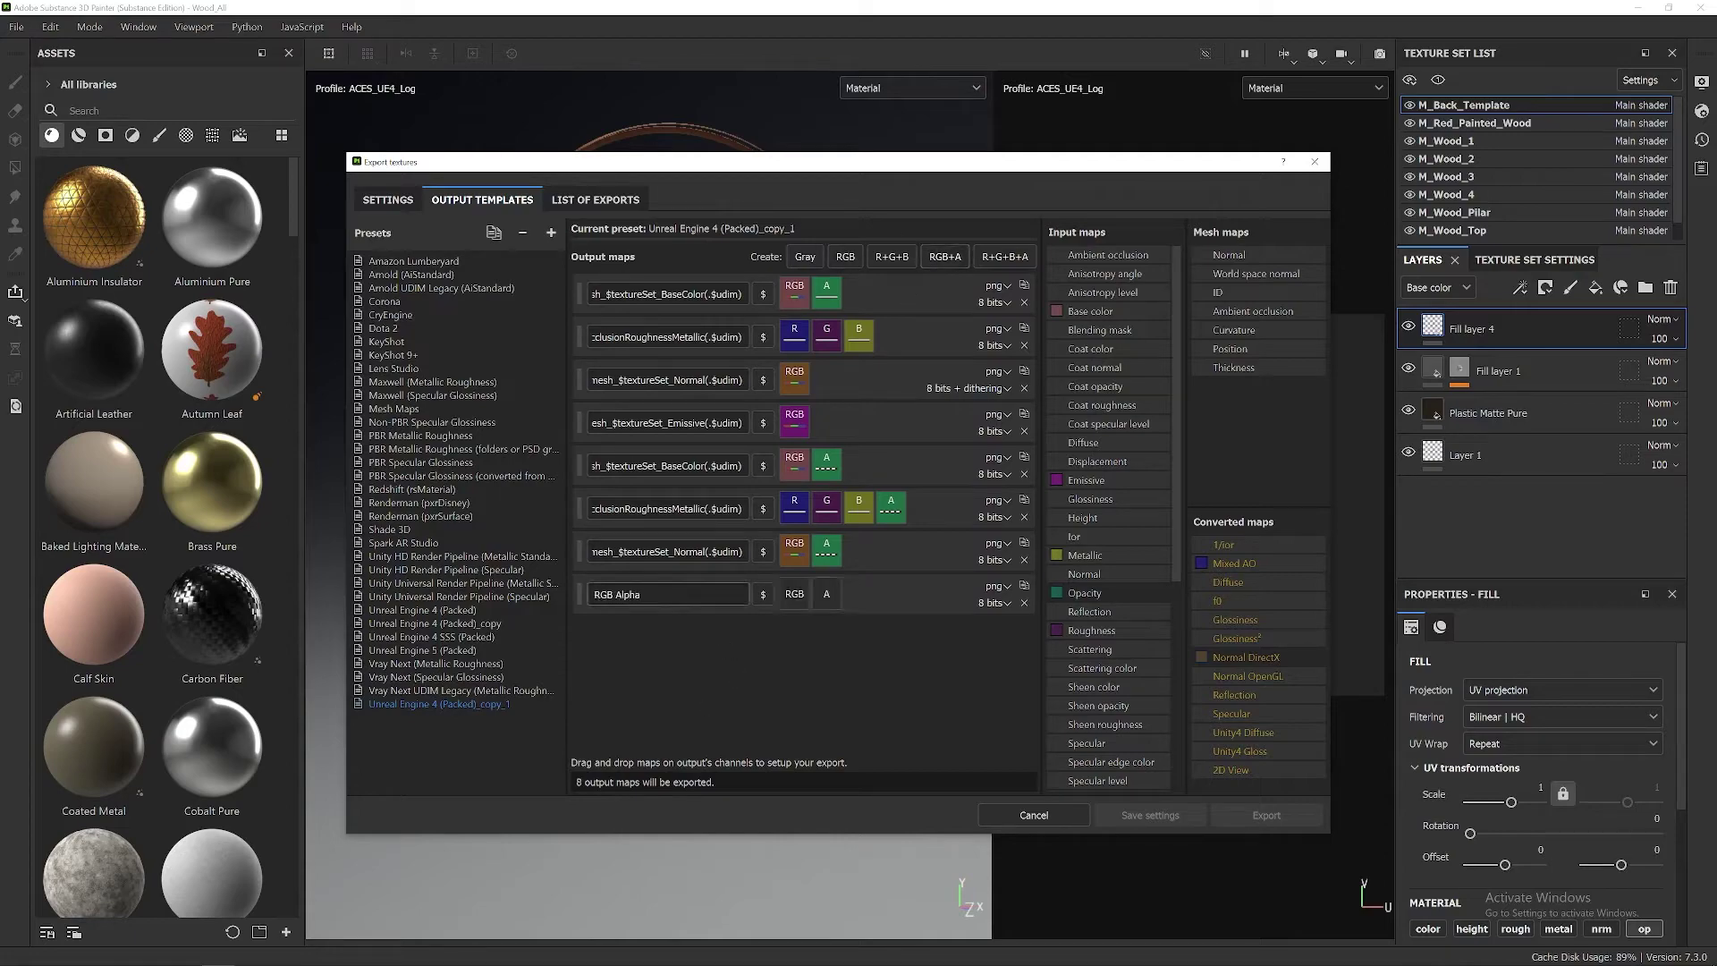
{"action": "key", "text": "ctrl+shift+Left"}
{"action": "key", "text": "ctrl+shift+Left"}
{"action": "type", "text": "$mesh_$textureSet_Emissive(.$udim)"}
Step: Assign Emissive to the new Emissive map's RGB slot and Opacity's A channel to its alpha slot
{"action": "left_click_drag", "start_coordinate": [1085, 480], "coordinate": [794, 594]}
{"action": "left_click", "coordinate": [846, 630]}
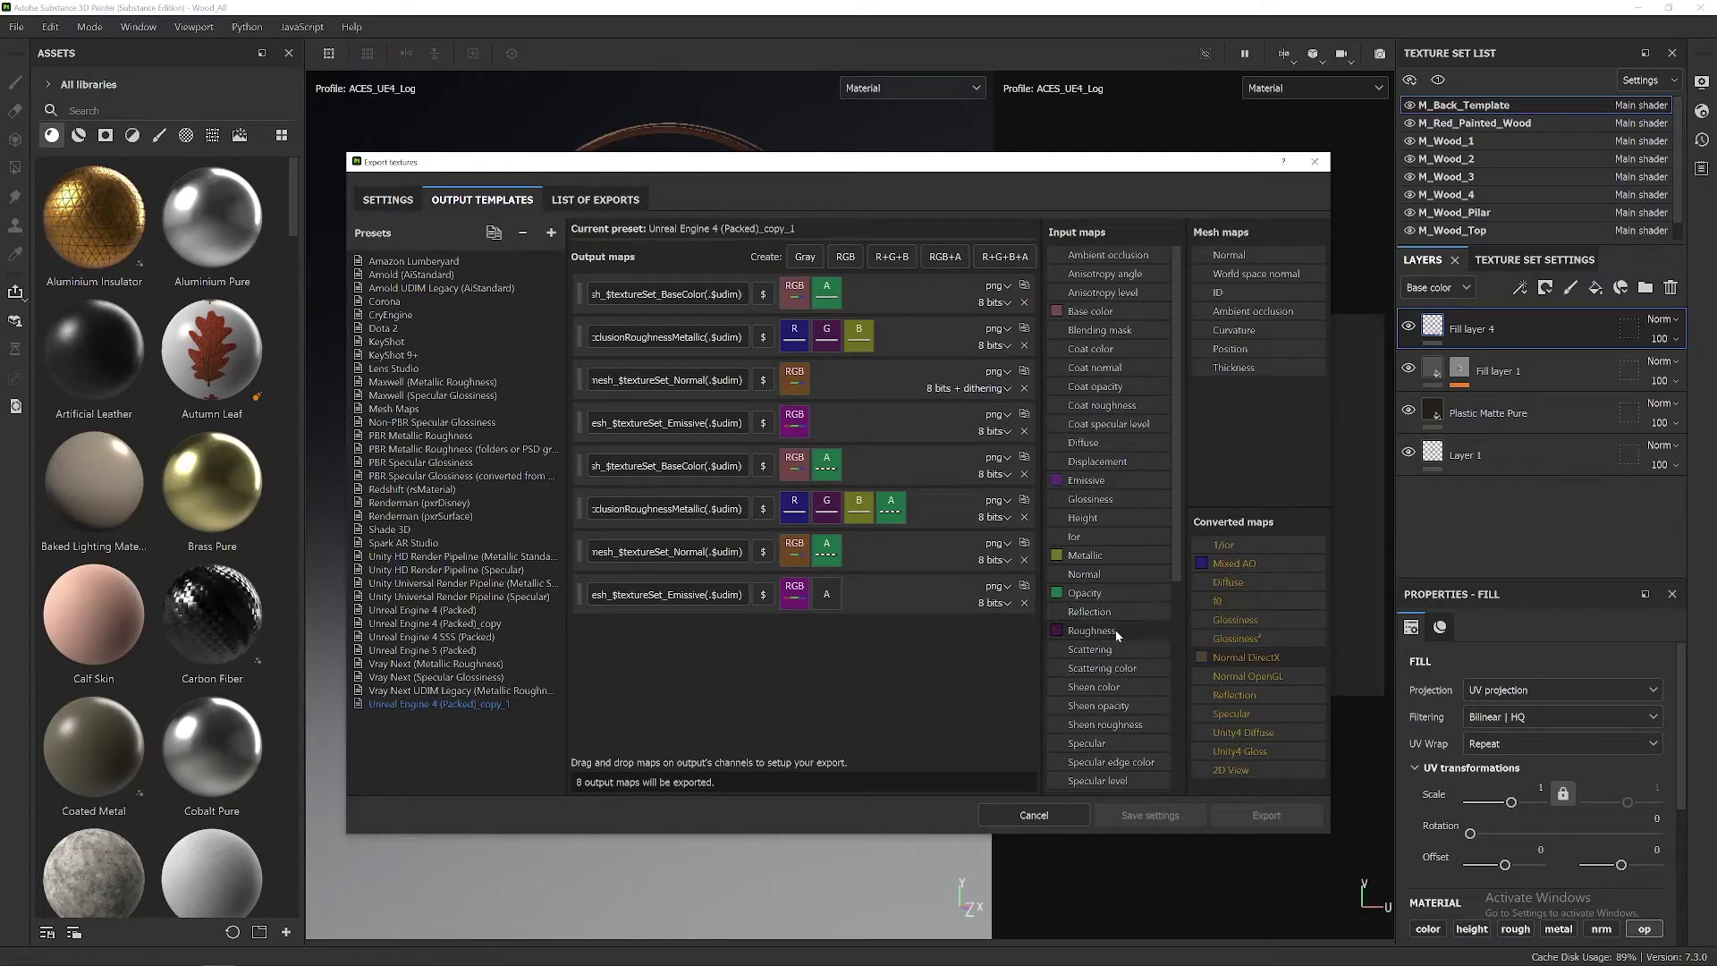
{"action": "left_click_drag", "start_coordinate": [1113, 593], "coordinate": [828, 596]}
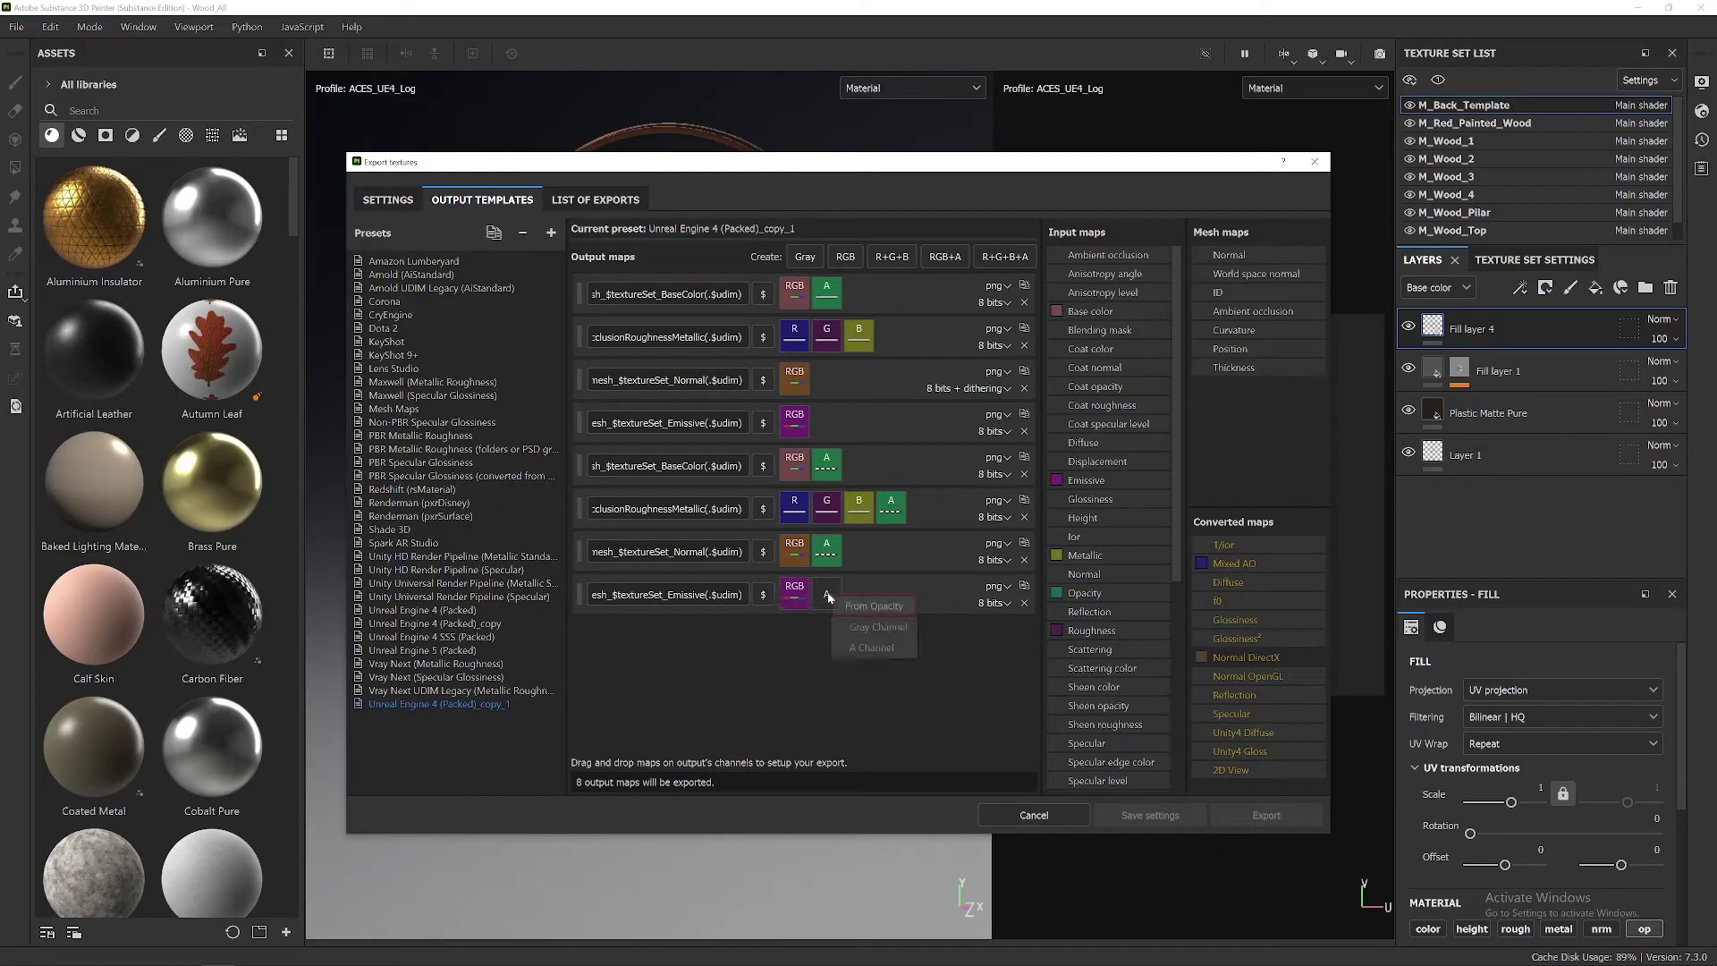
{"action": "left_click", "coordinate": [883, 628]}
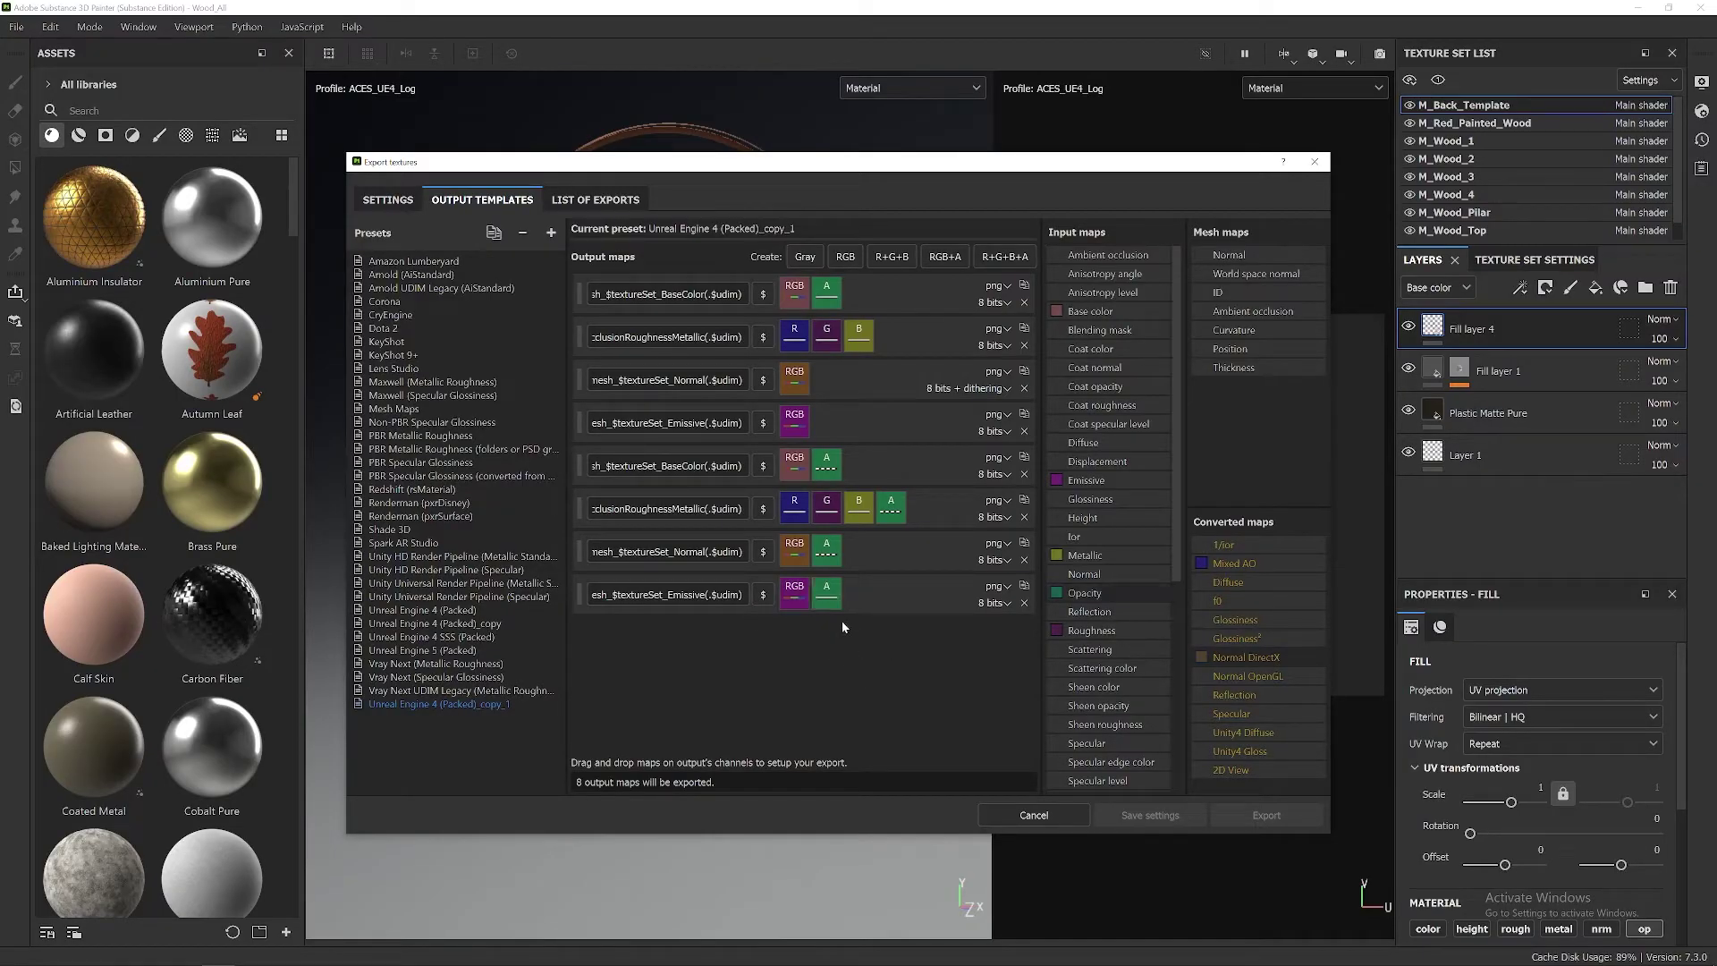
{"action": "left_click_drag", "start_coordinate": [1112, 593], "coordinate": [828, 595]}
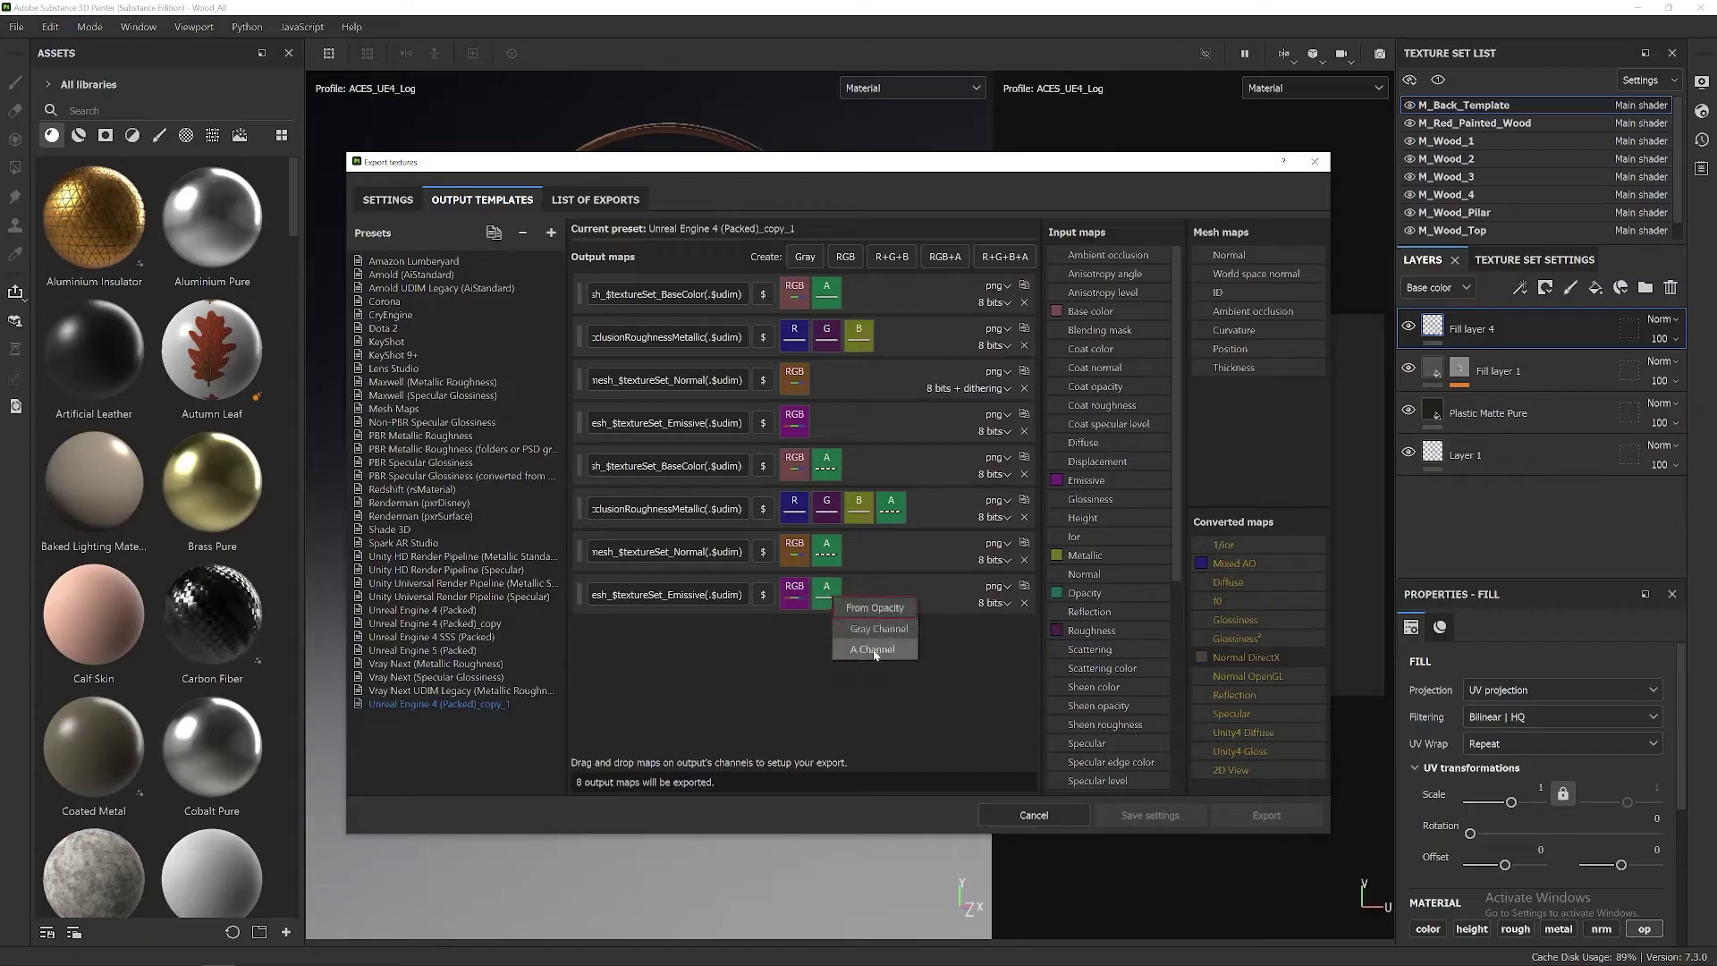
{"action": "left_click", "coordinate": [876, 650]}
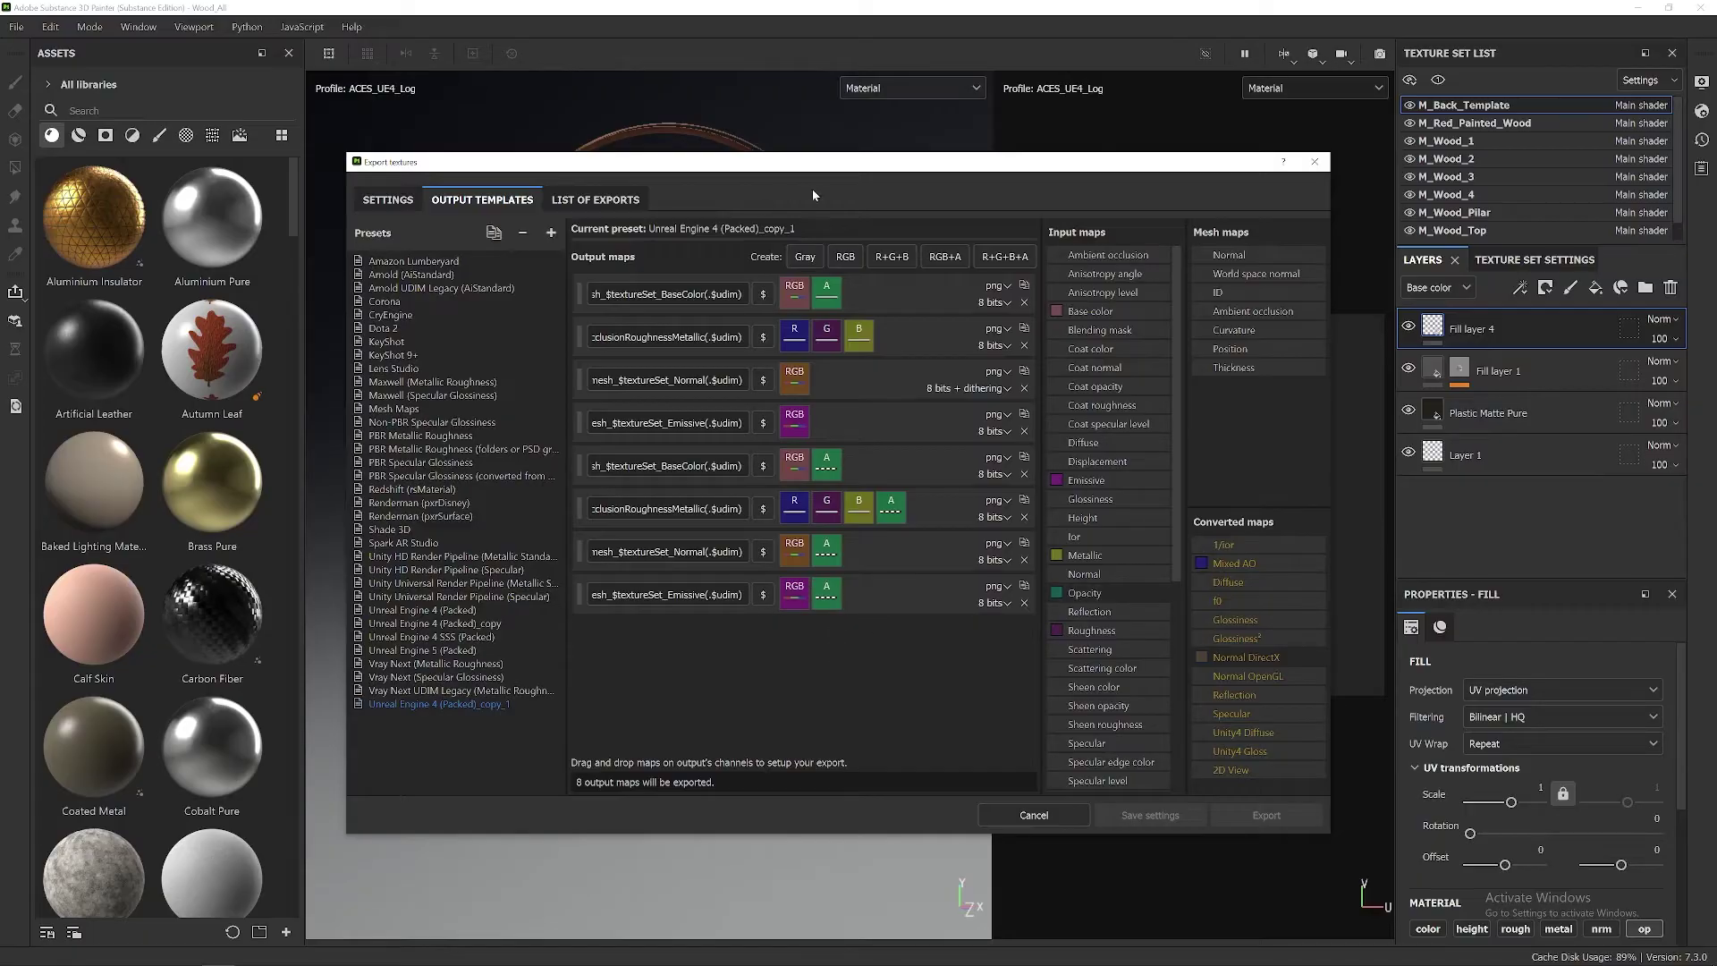
Step: Delete the four original output maps from the copied preset, keeping only the newly built maps with Opacity in alpha
{"action": "left_click", "coordinate": [1025, 303]}
{"action": "left_click", "coordinate": [1025, 303]}
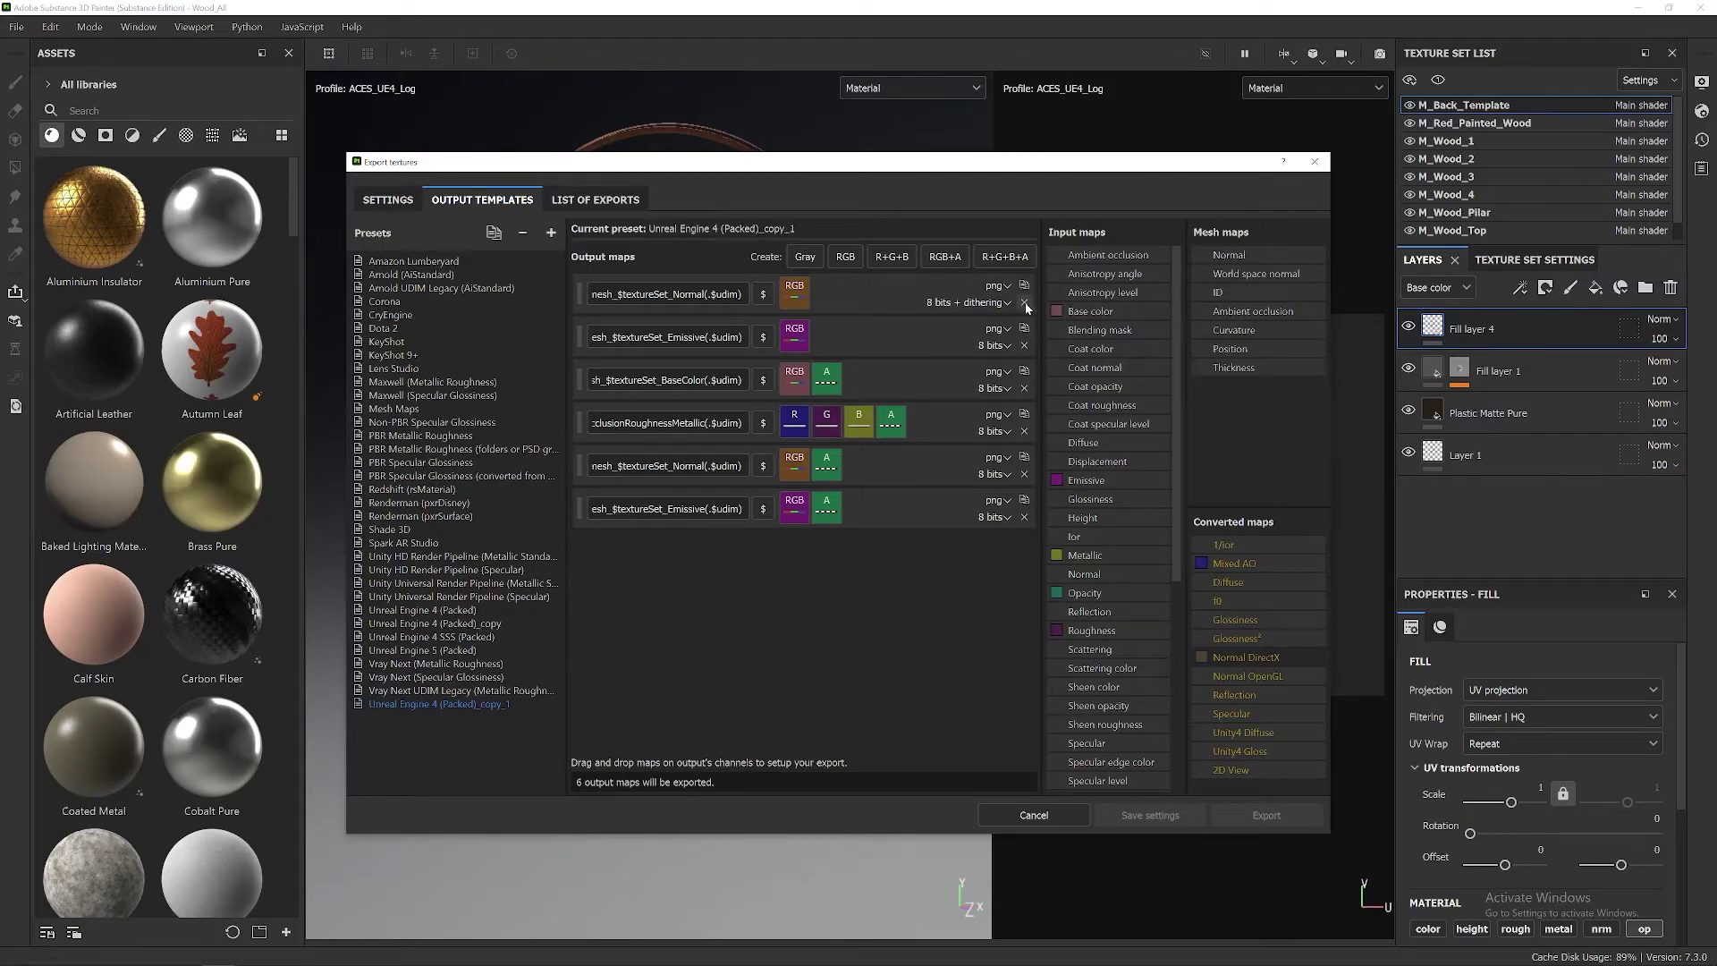
{"action": "left_click", "coordinate": [1025, 302]}
{"action": "left_click", "coordinate": [1024, 303]}
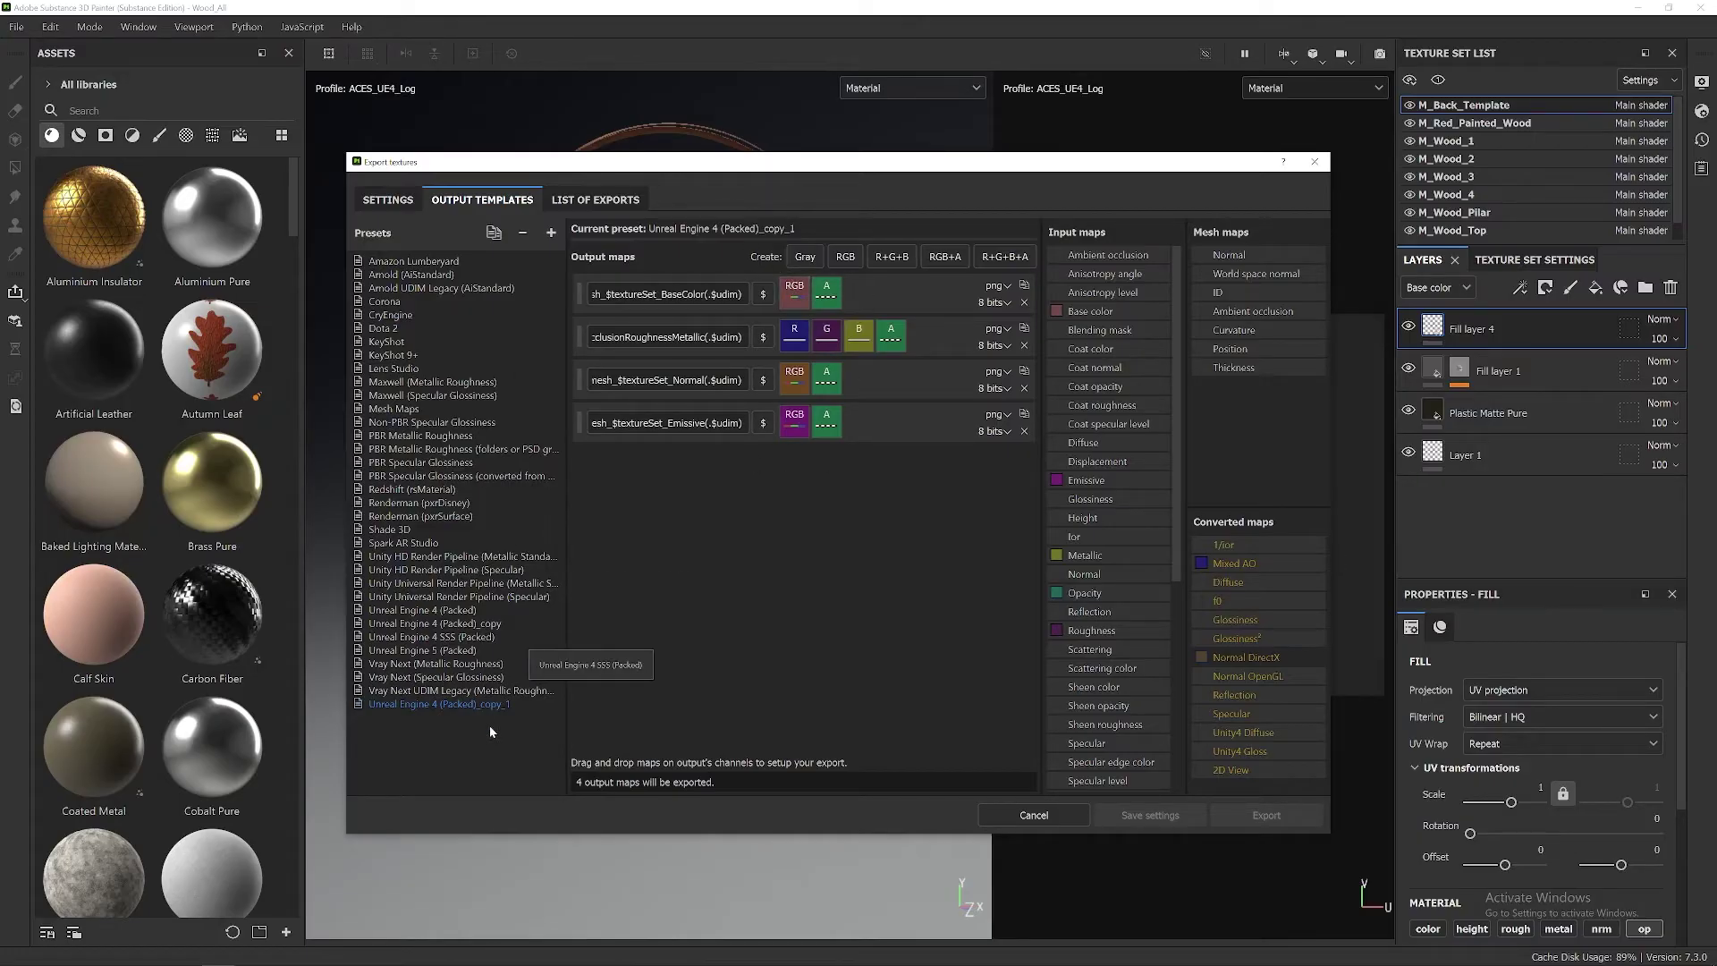
Step: Compare with the original Unreal Engine 4 (Packed) preset and set the copy's Normal map bit depth to 8 bits + dithering
{"action": "left_click", "coordinate": [471, 612]}
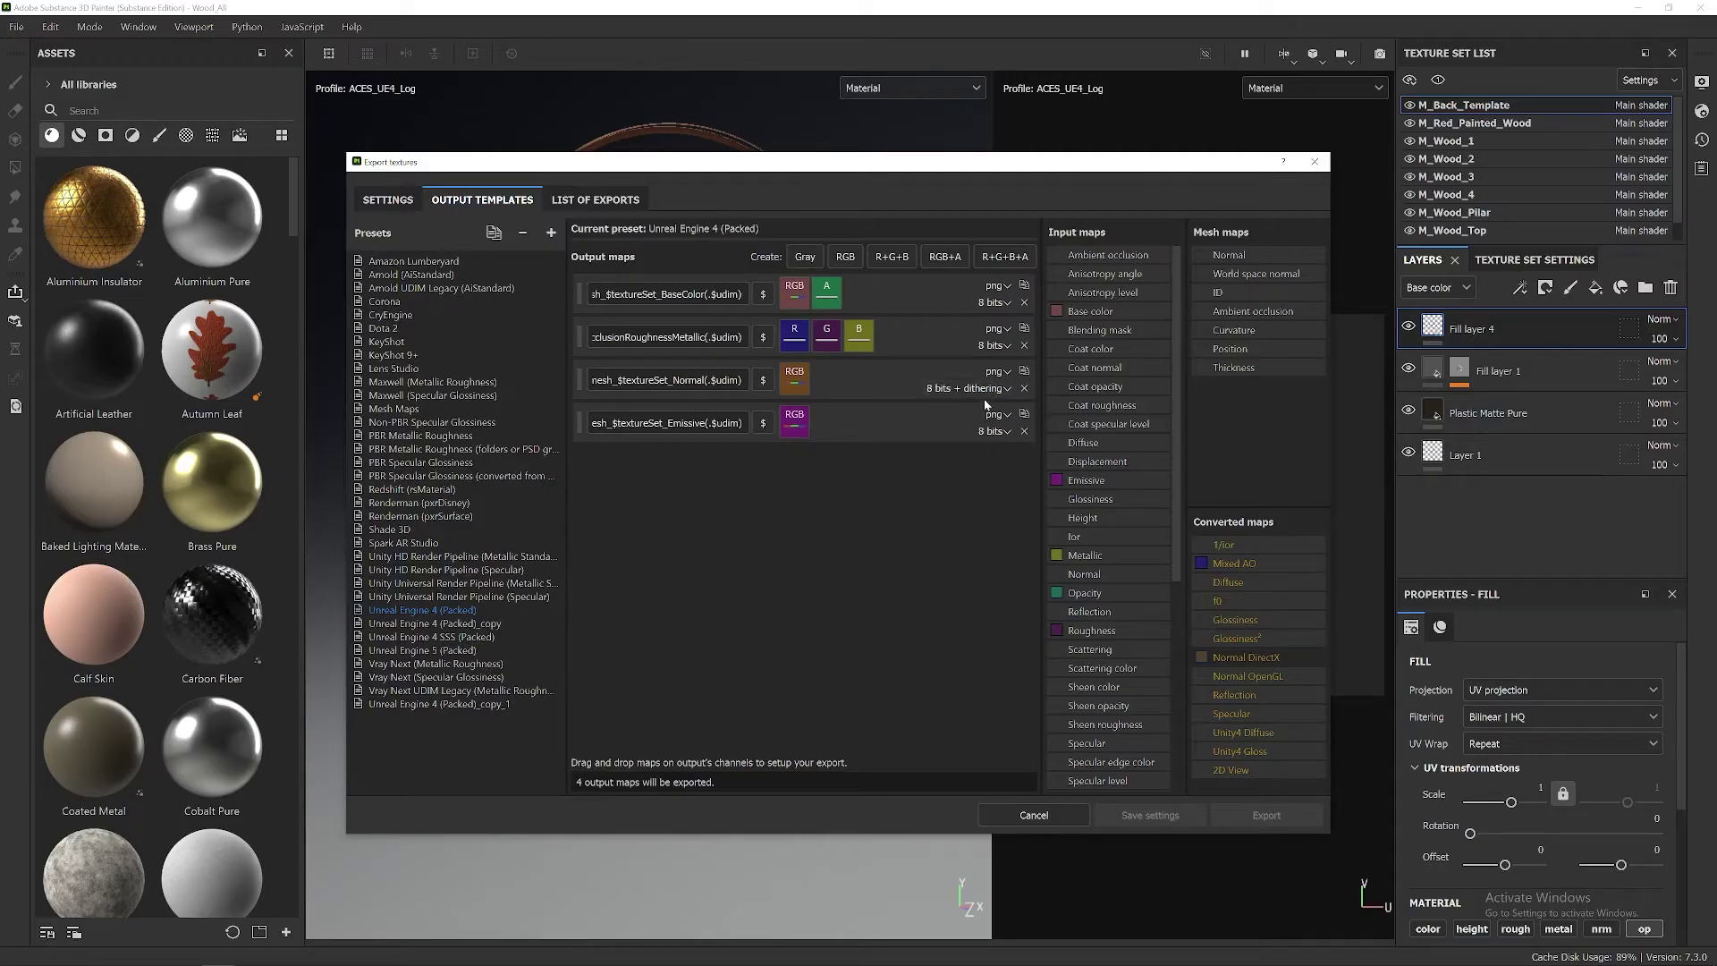
{"action": "left_click", "coordinate": [506, 705]}
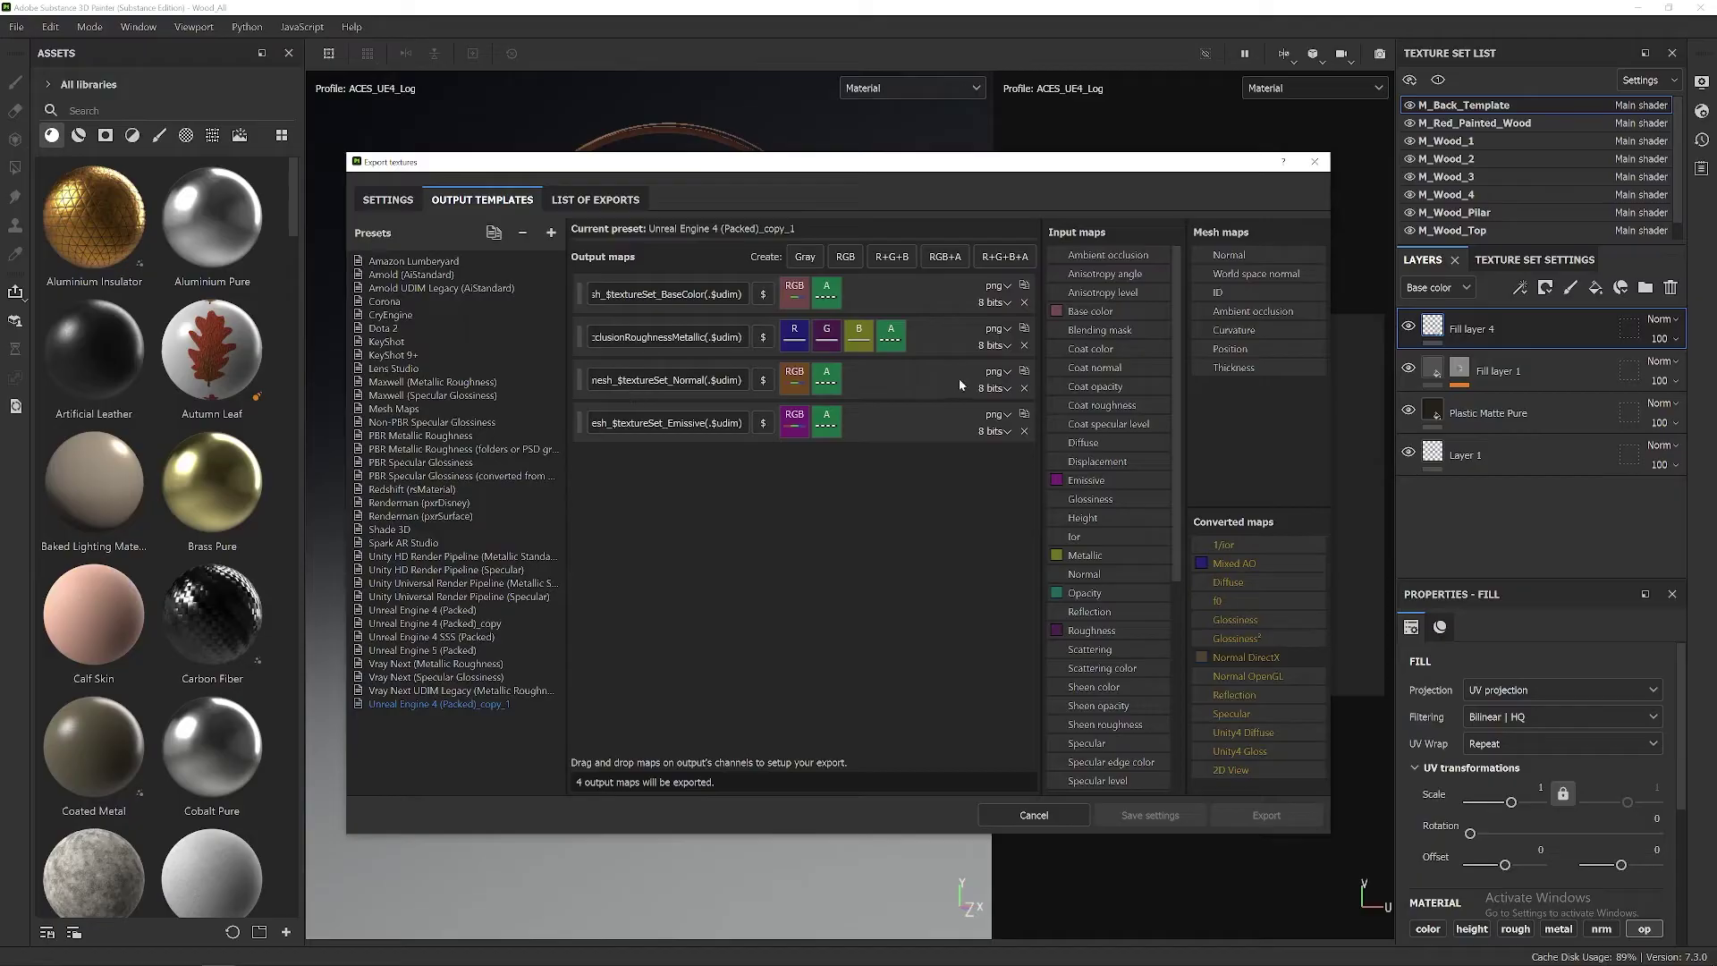
{"action": "left_click", "coordinate": [991, 389]}
{"action": "left_click", "coordinate": [1024, 426]}
Step: Rename the copied preset to Unreal Engine 4 (Packed)_tutorial and save the export settings
{"action": "double_click", "coordinate": [499, 706]}
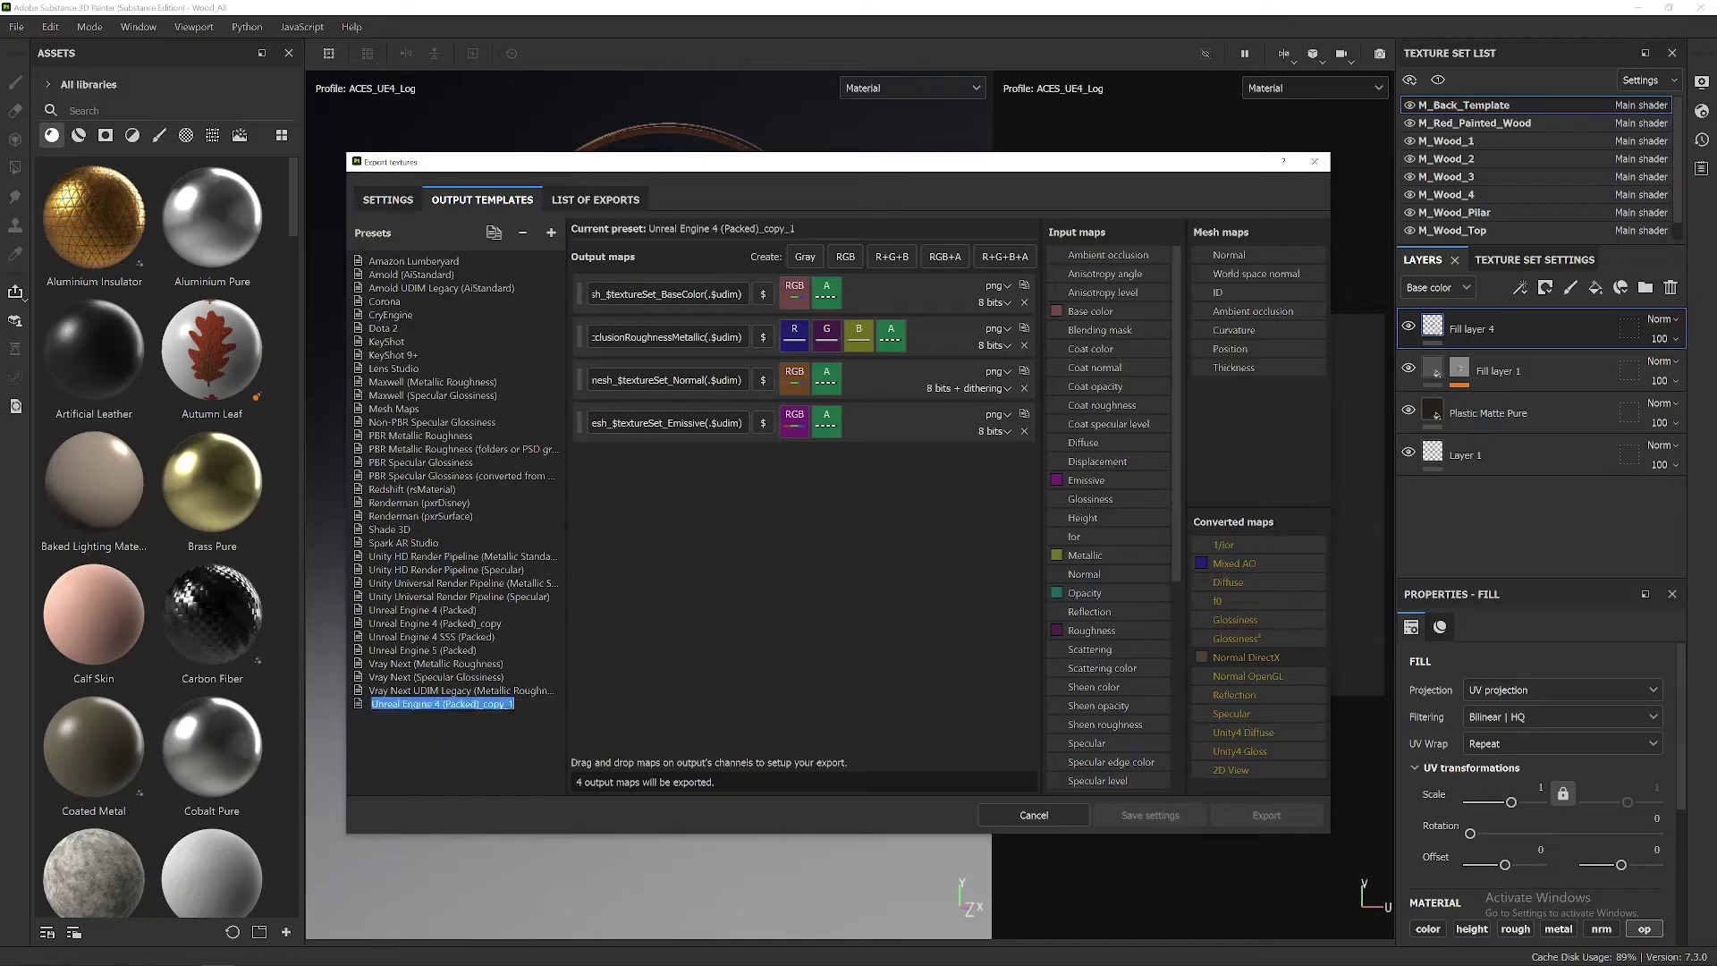
{"action": "left_click_drag", "start_coordinate": [483, 704], "coordinate": [581, 716]}
{"action": "type", "text": "tutorial"}
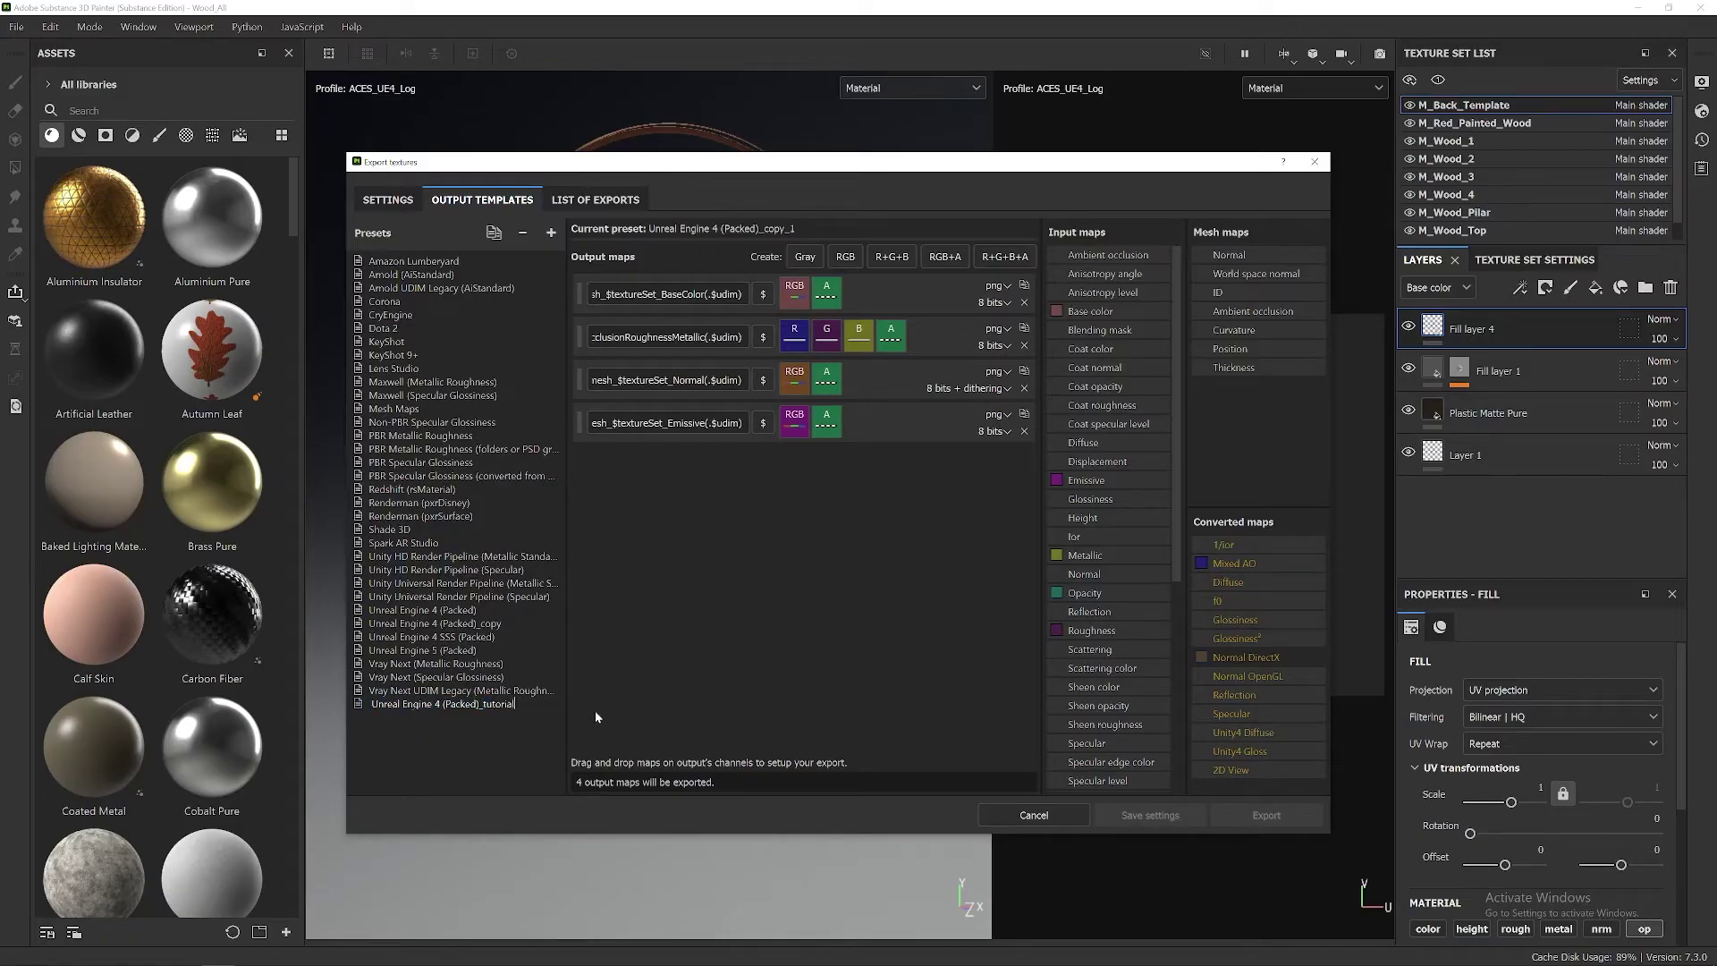
{"action": "key", "text": "Return"}
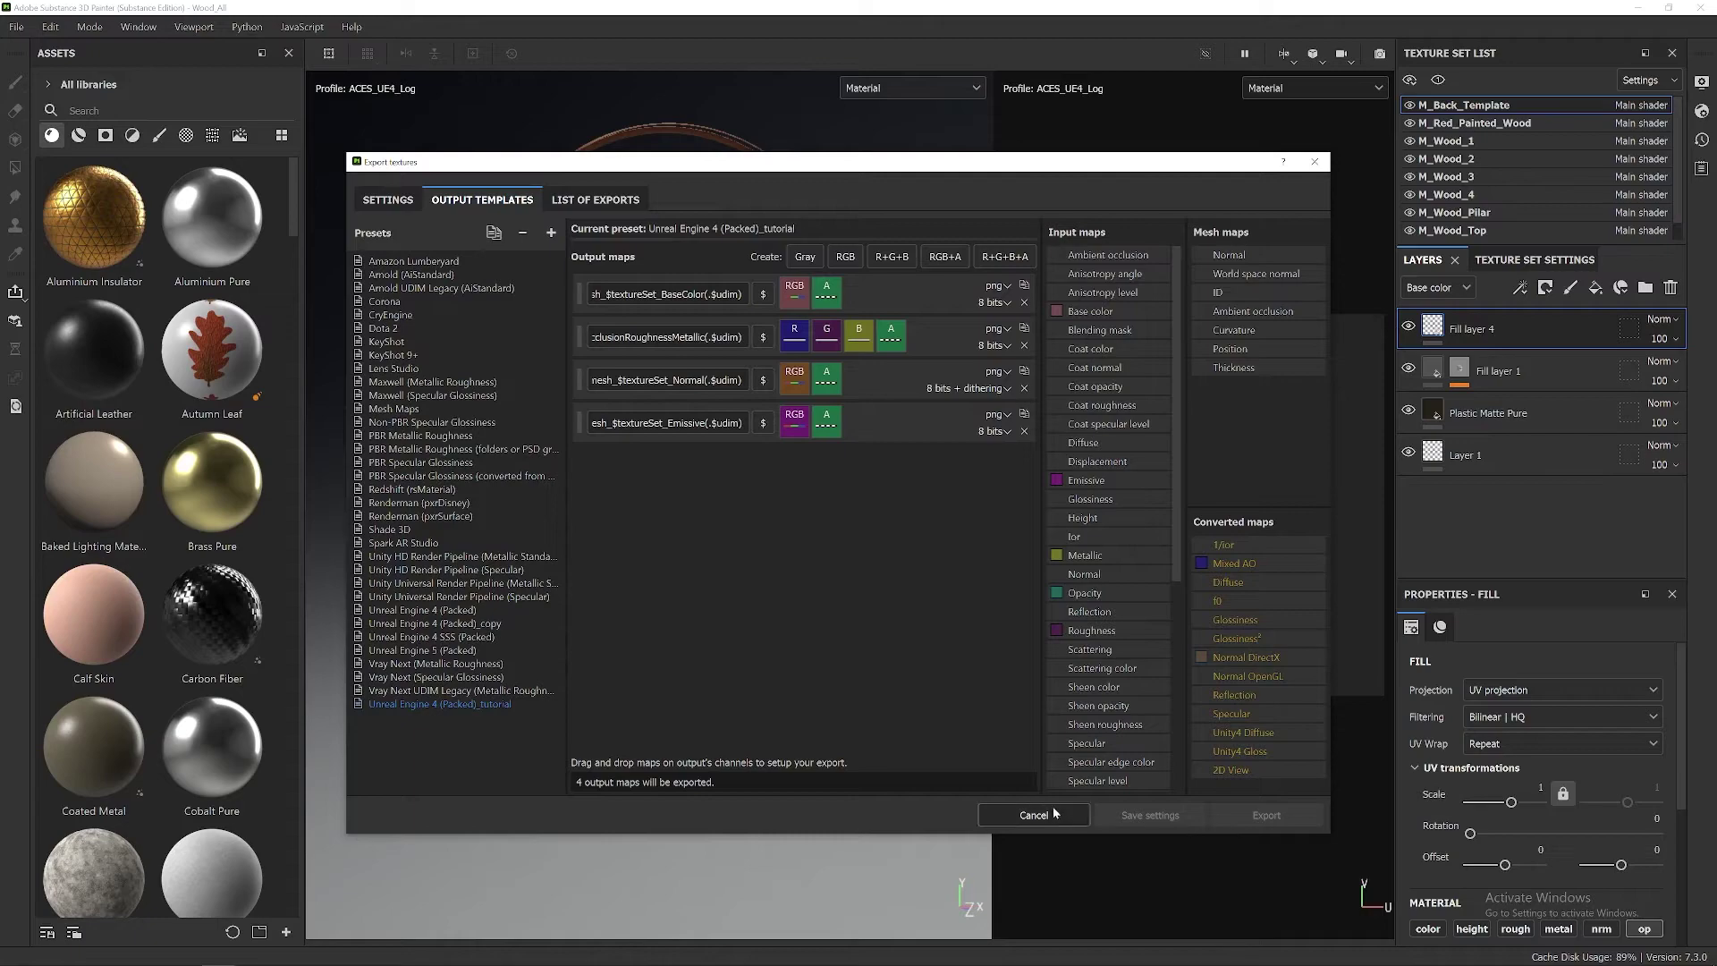
{"action": "left_click", "coordinate": [594, 200]}
{"action": "left_click", "coordinate": [1161, 816]}
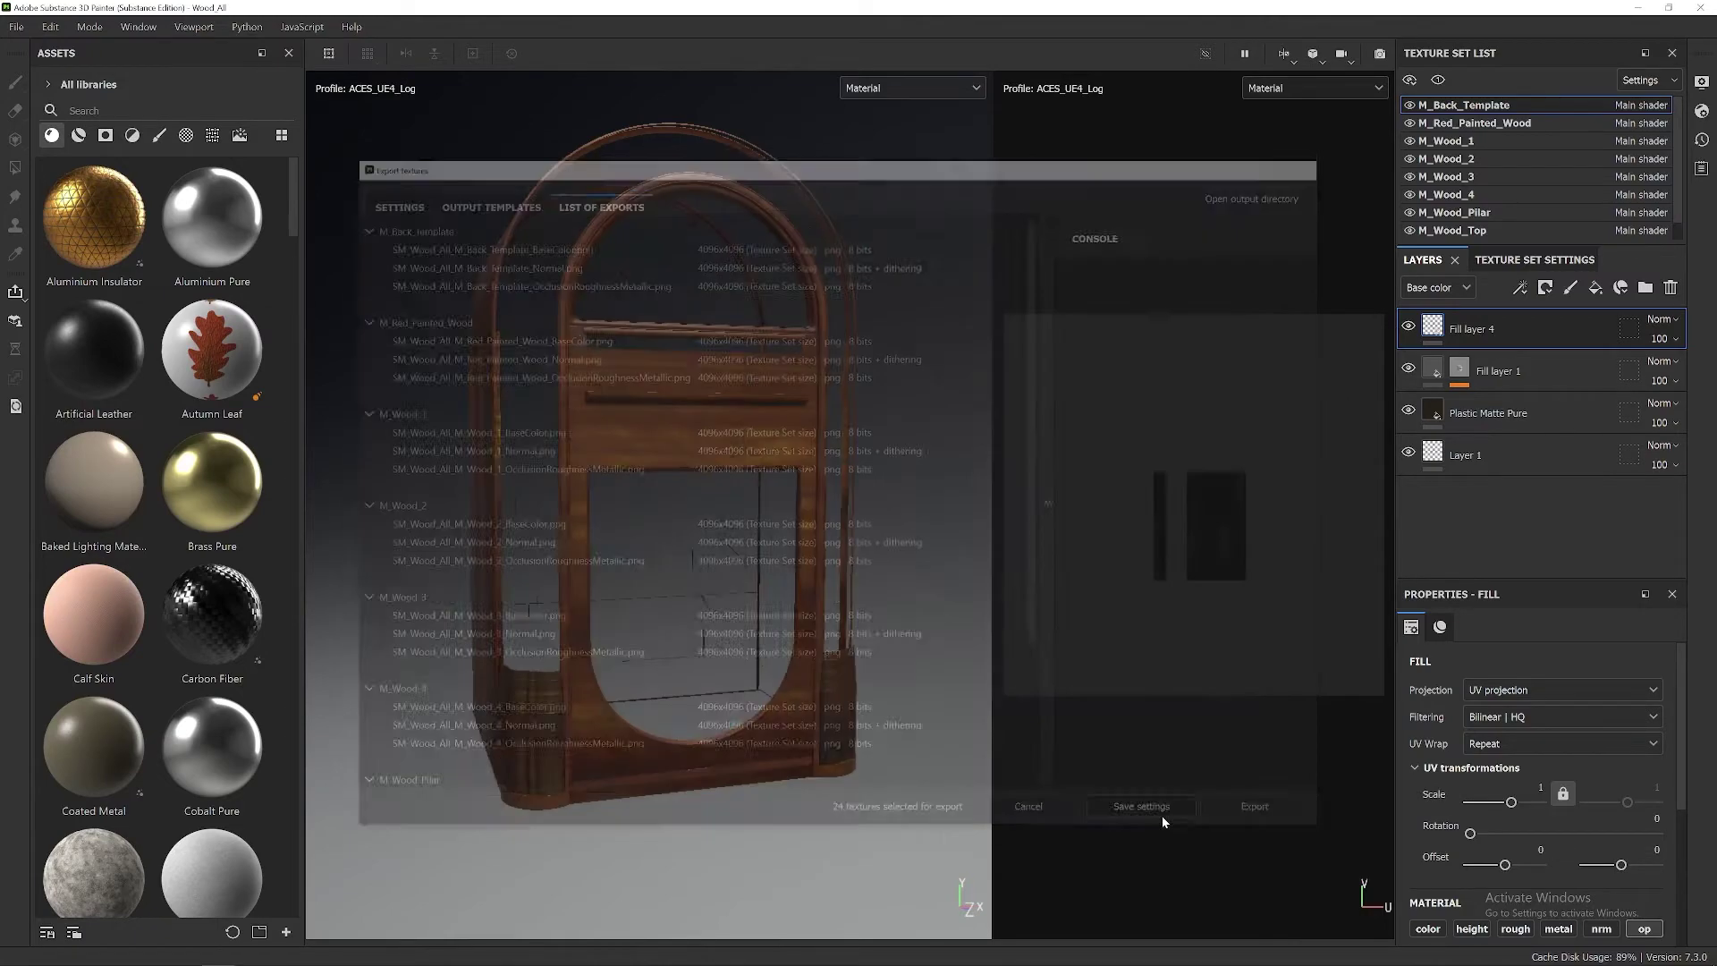
Step: Remove the Opacity channel from the M_Back_Template texture set
{"action": "left_click_drag", "start_coordinate": [893, 410], "coordinate": [842, 517], "text": "alt"}
{"action": "scroll", "coordinate": [842, 517], "scroll_direction": "up", "scroll_amount": 2}
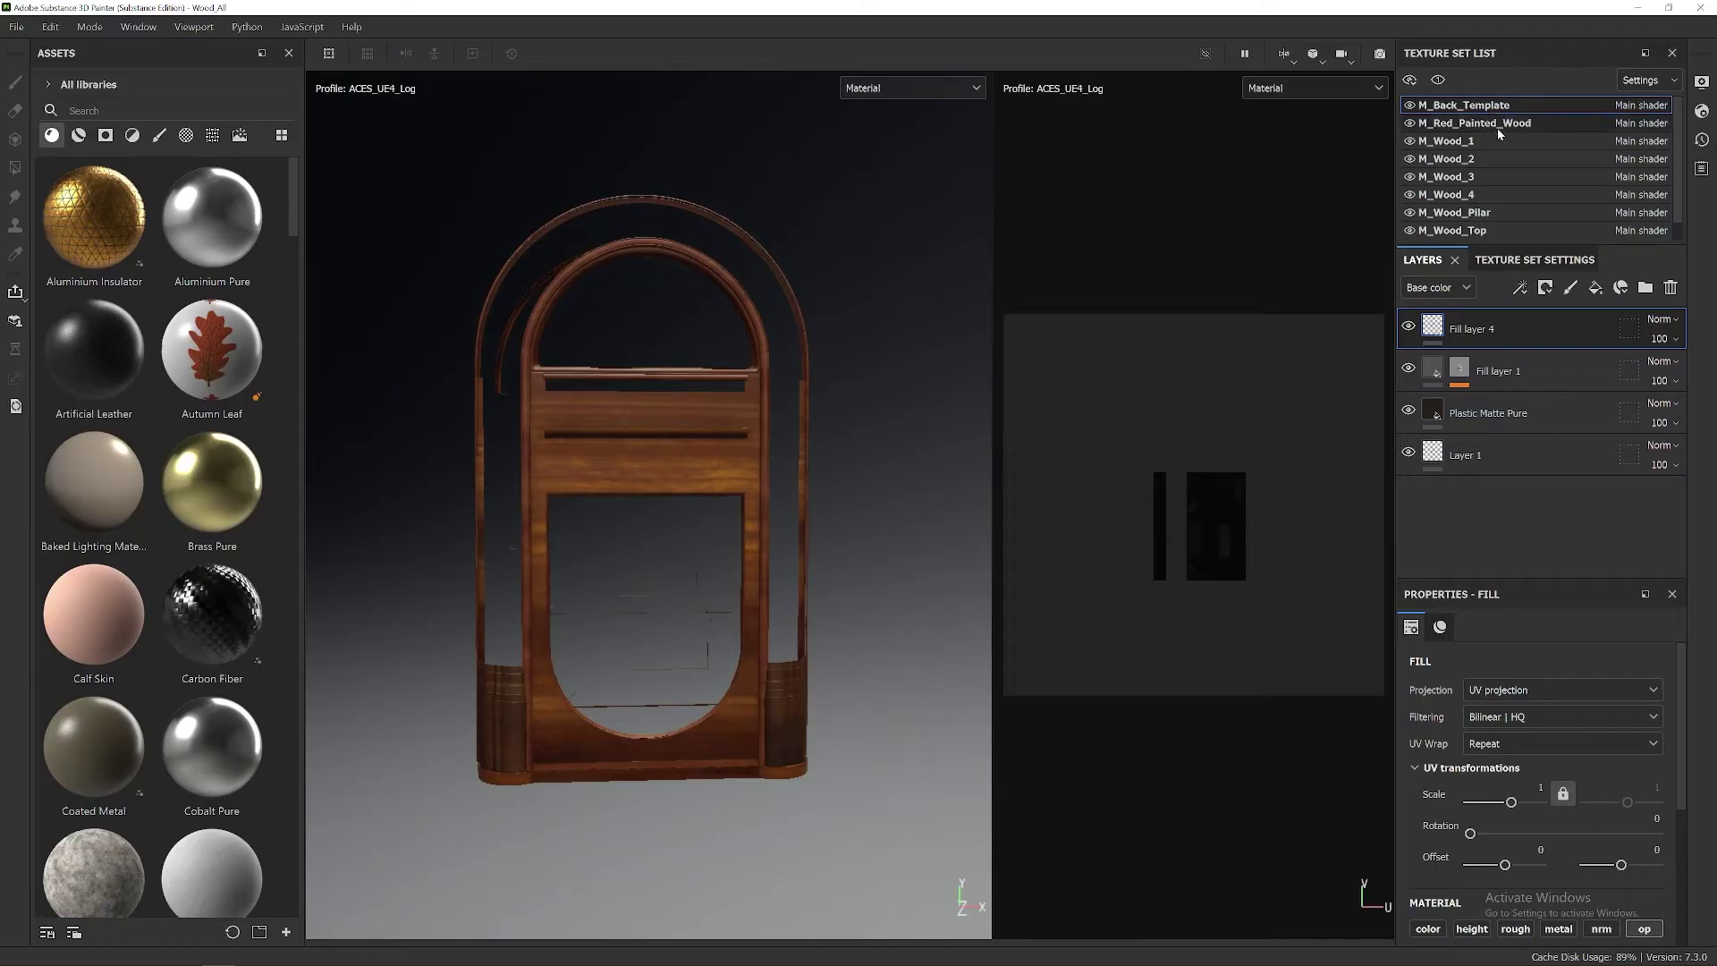
{"action": "scroll", "coordinate": [1489, 195], "scroll_direction": "down", "scroll_amount": 1}
{"action": "scroll", "coordinate": [1490, 206], "scroll_direction": "up", "scroll_amount": 1}
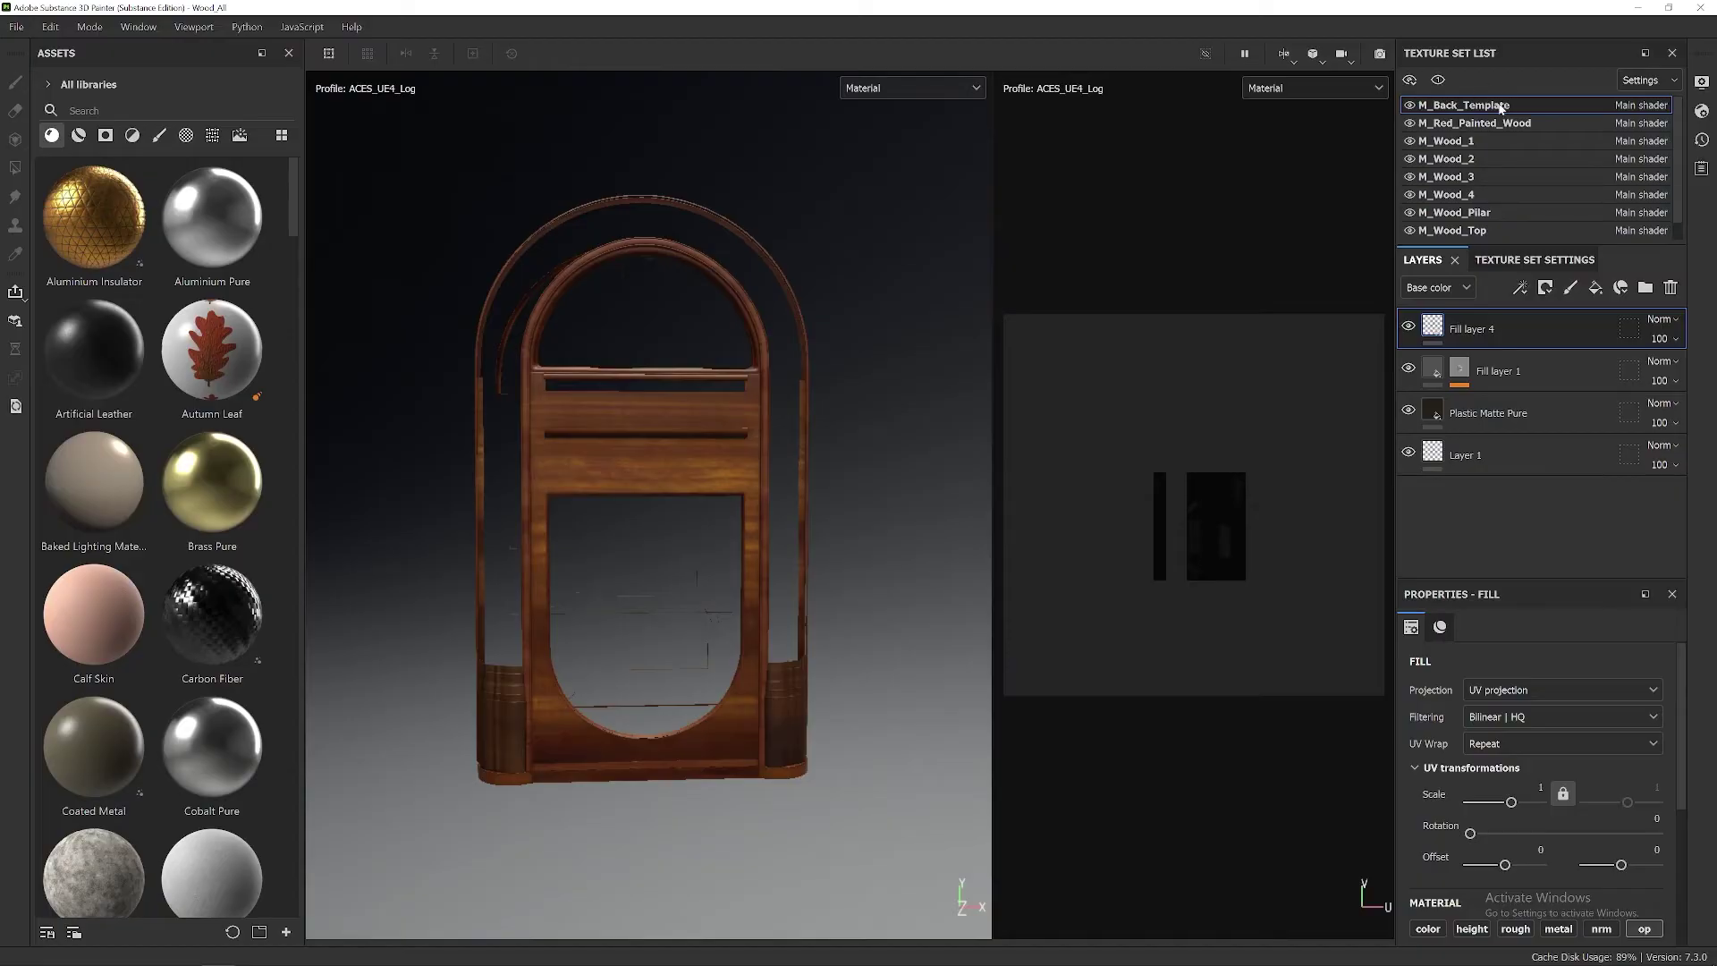
{"action": "left_click", "coordinate": [1532, 260]}
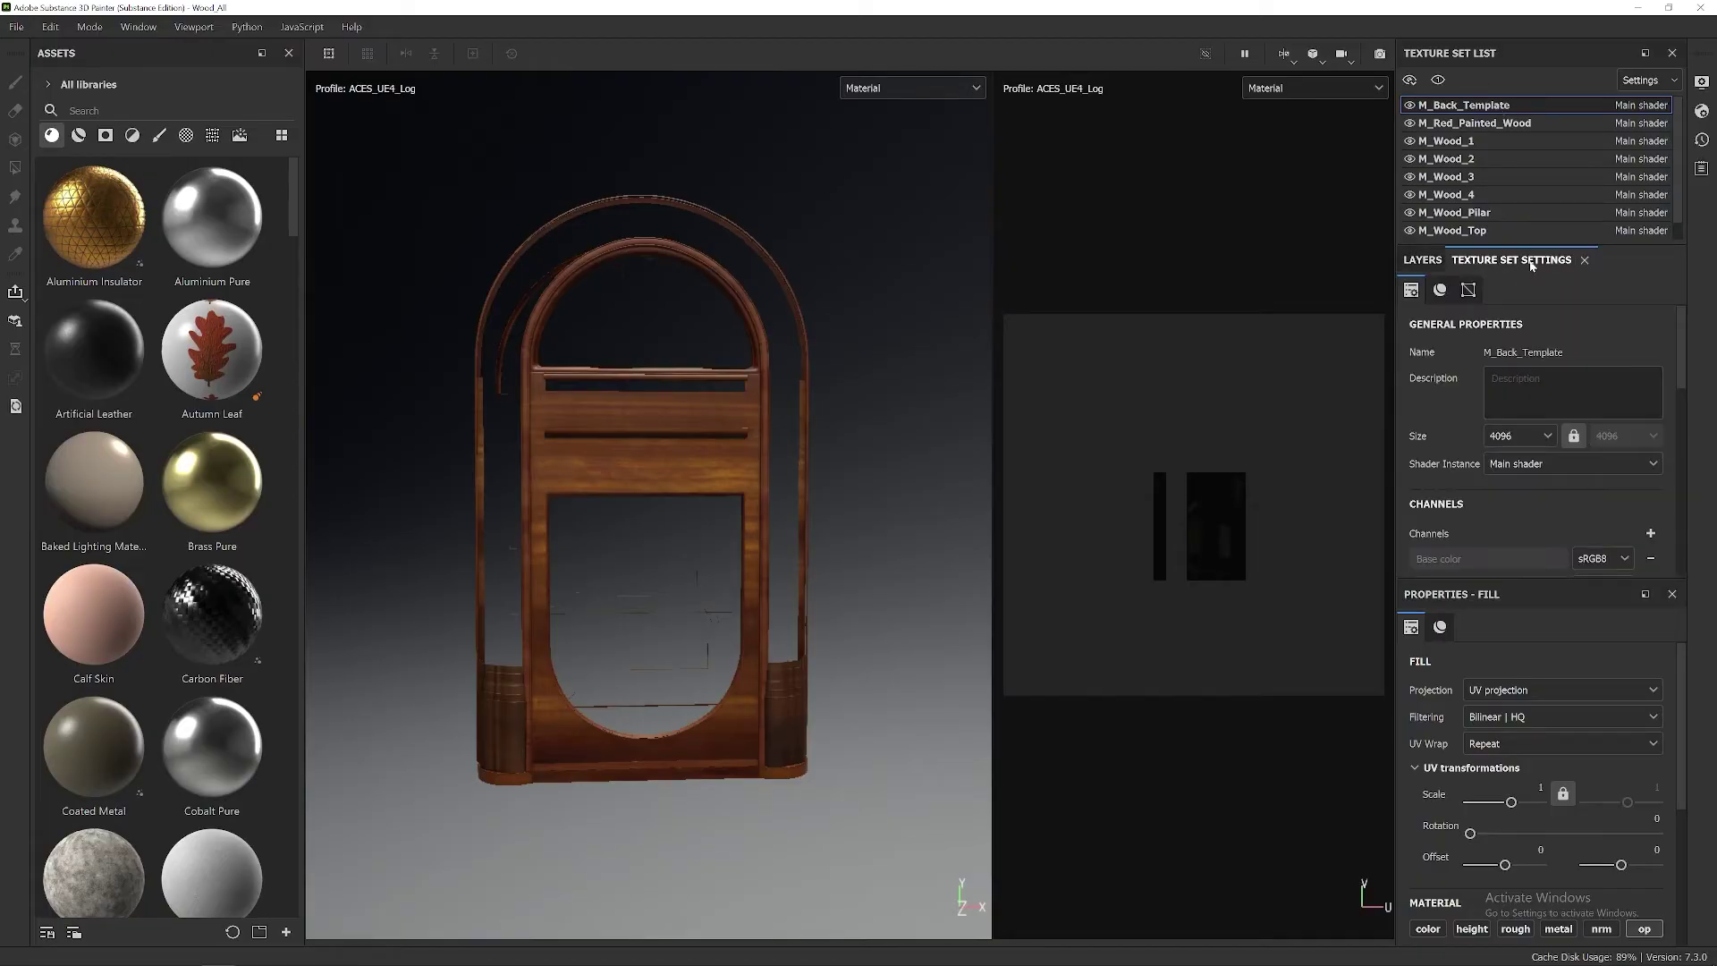
{"action": "left_click_drag", "start_coordinate": [1682, 382], "coordinate": [1687, 449]}
{"action": "scroll", "coordinate": [1688, 448], "scroll_direction": "up", "scroll_amount": 1}
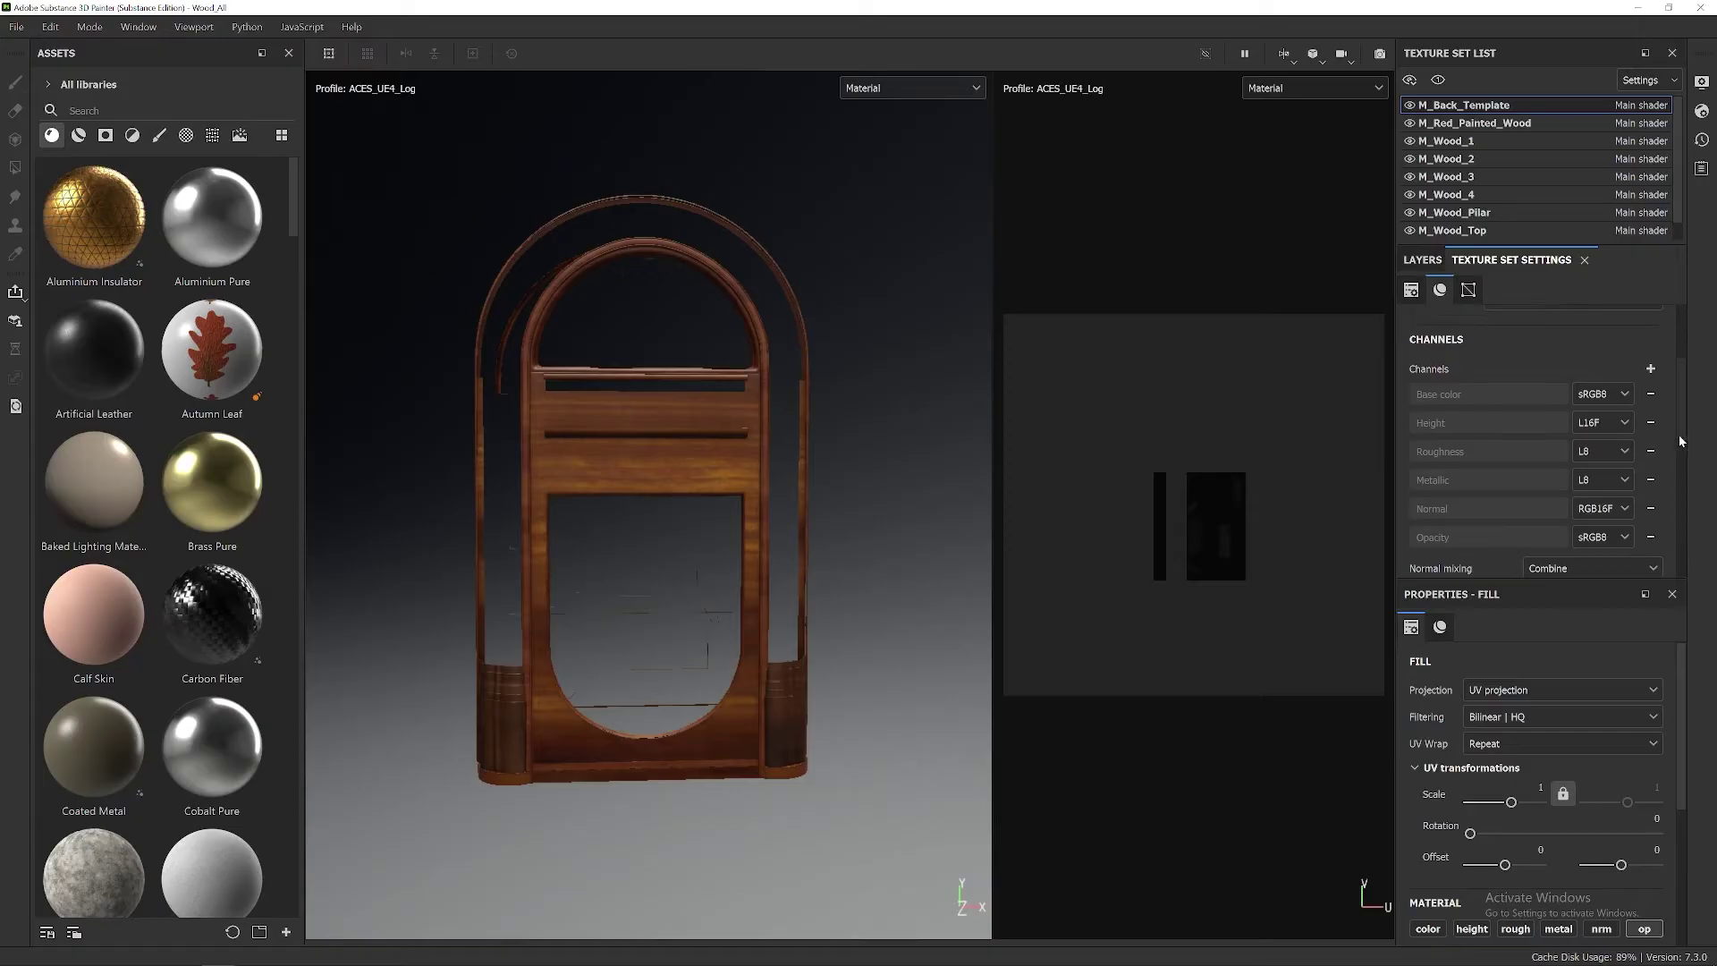
{"action": "left_click", "coordinate": [1651, 539]}
Step: Add an Opacity channel to M_Back_Template from the channels unsupported by the shader and set its format to sRGB8
{"action": "left_click", "coordinate": [1650, 370]}
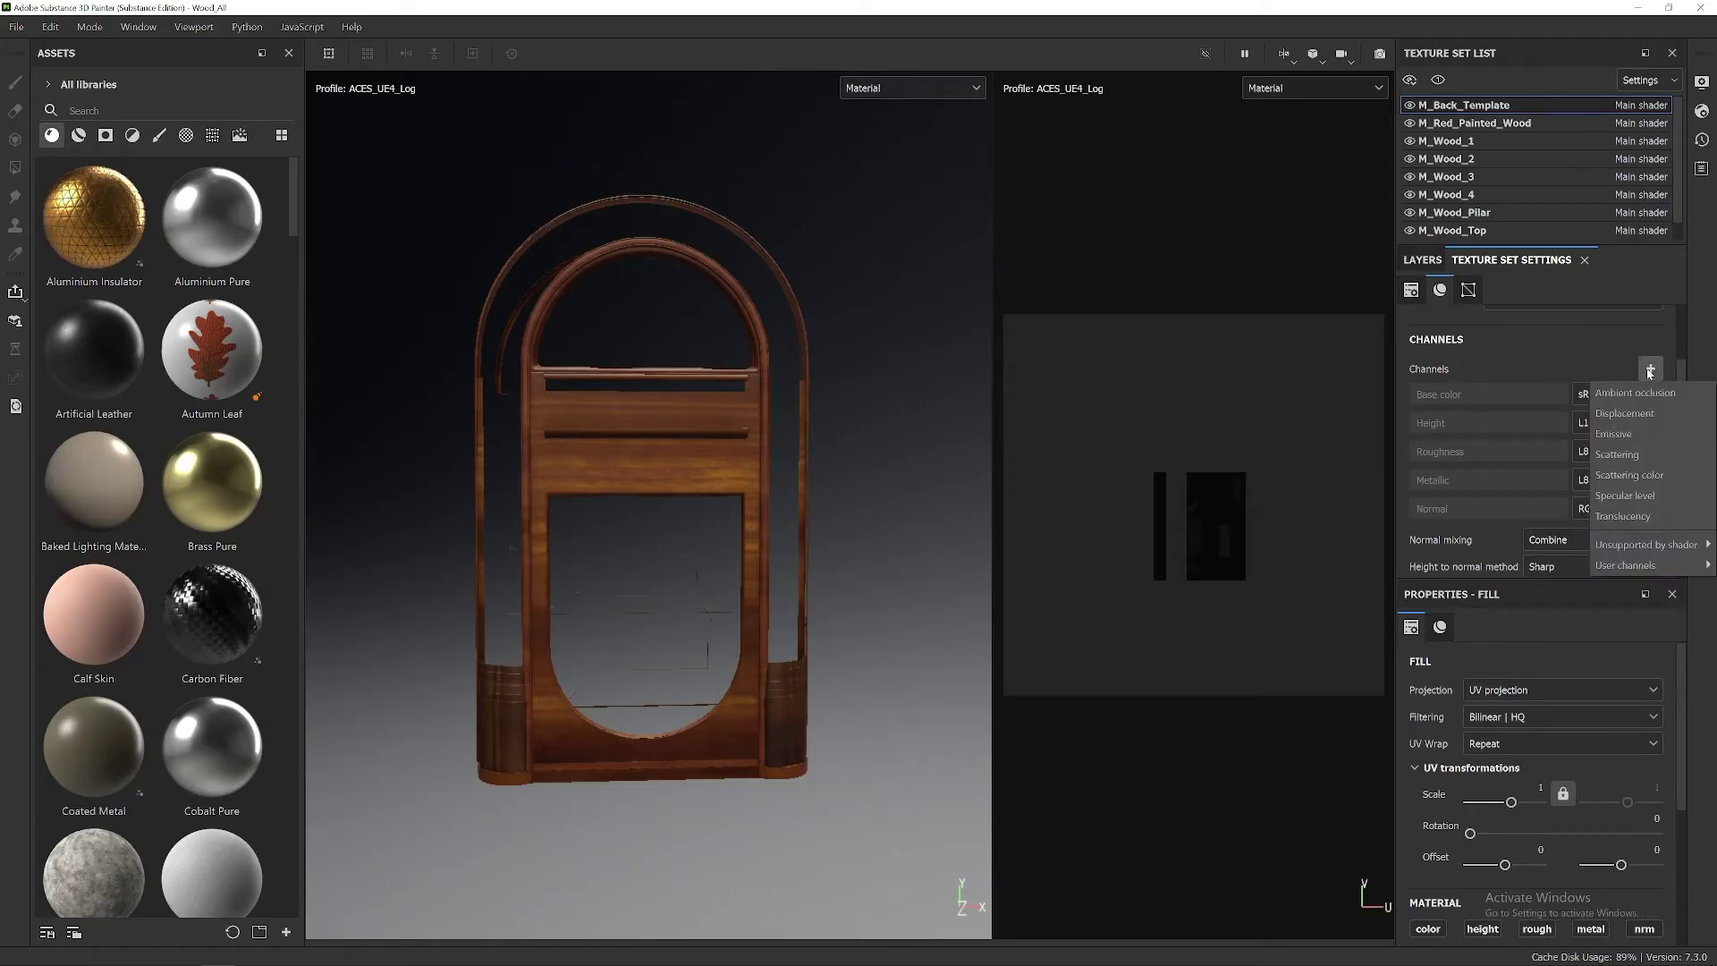
{"action": "mouse_move", "coordinate": [1670, 549]}
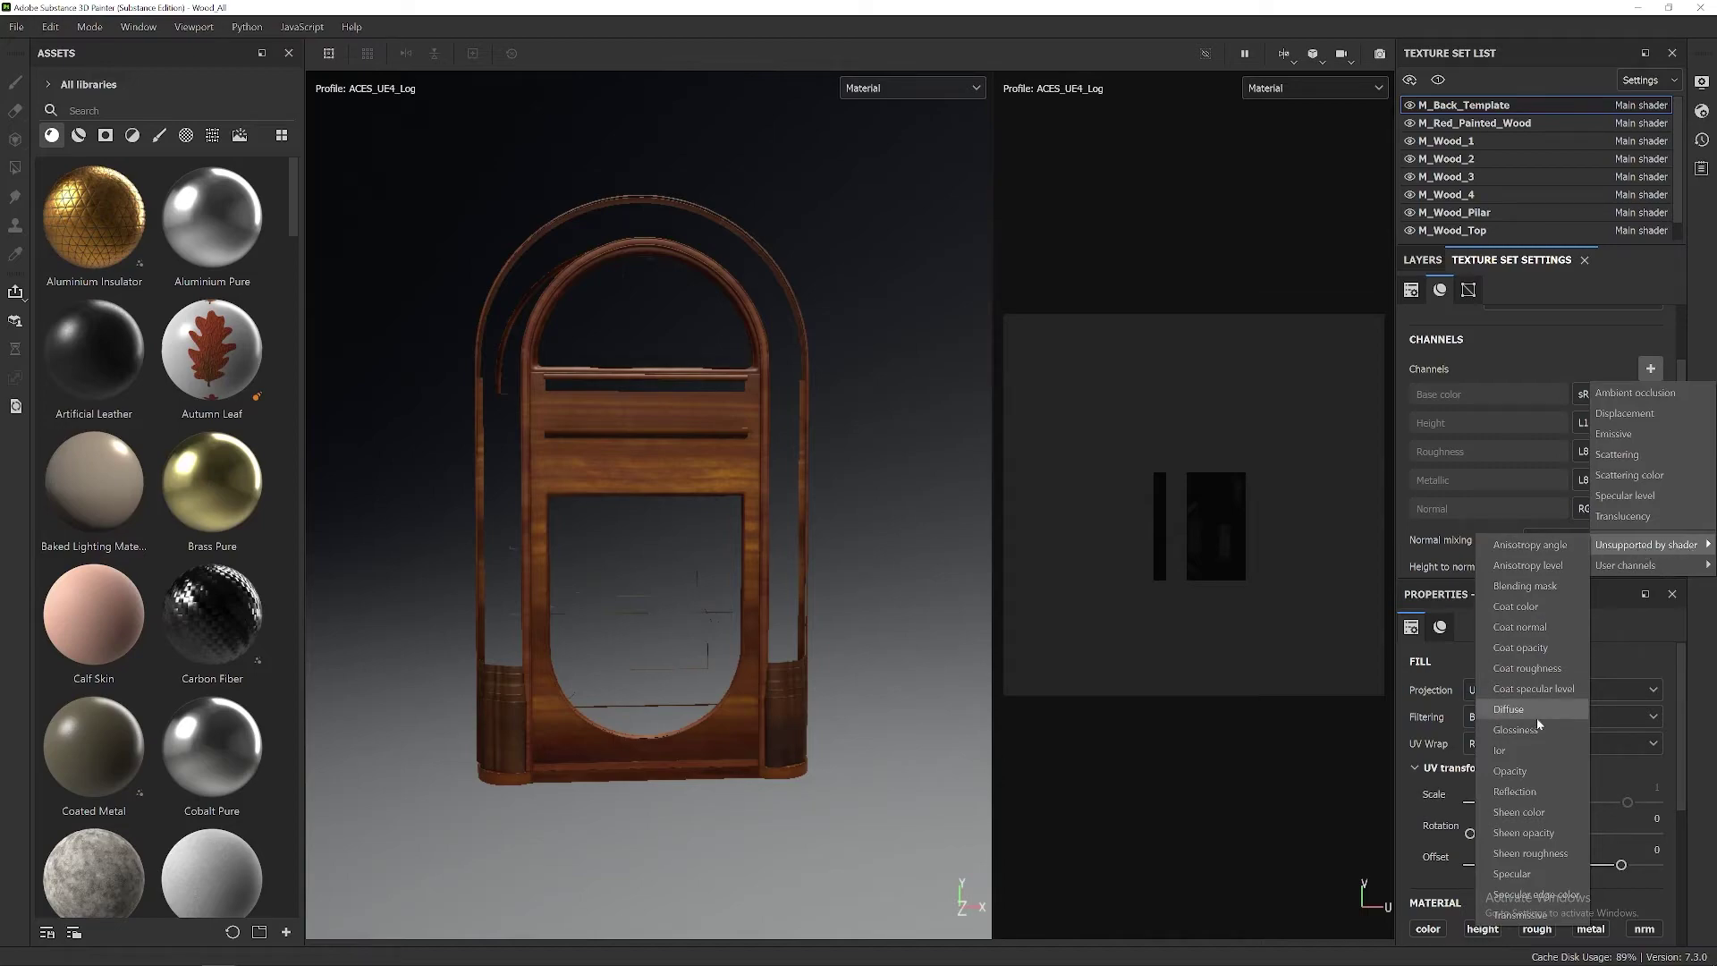
{"action": "left_click", "coordinate": [1537, 771]}
{"action": "scroll", "coordinate": [1535, 395], "scroll_direction": "down", "scroll_amount": 4}
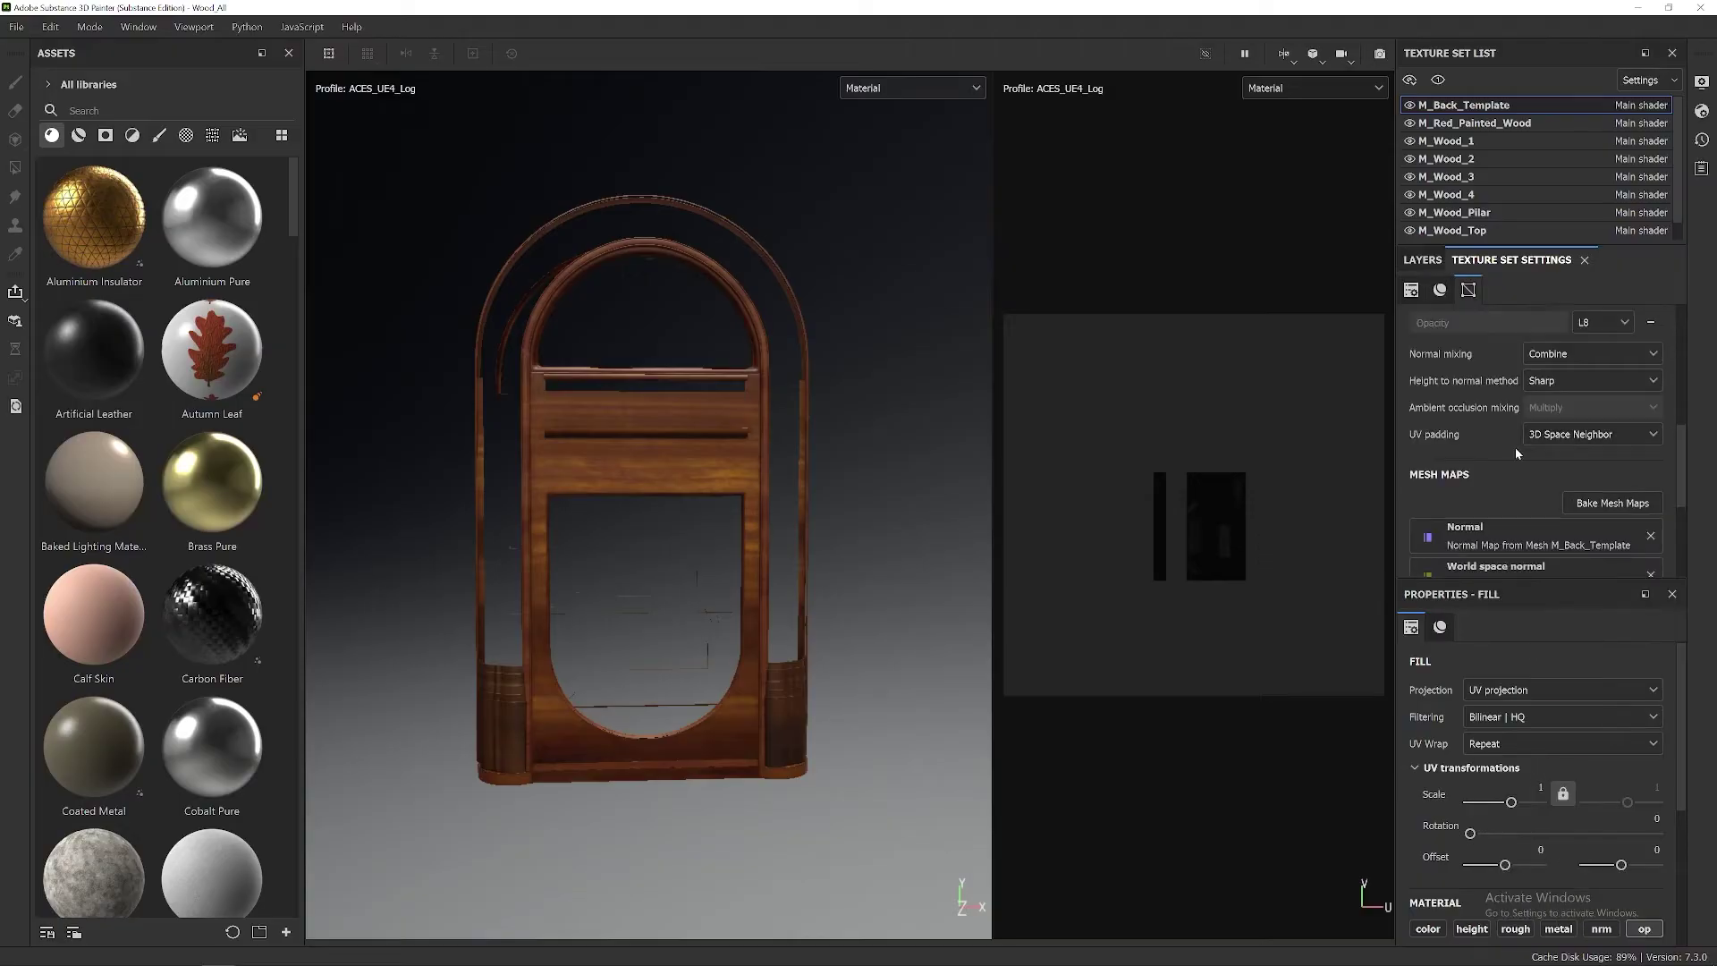
{"action": "scroll", "coordinate": [1515, 447], "scroll_direction": "up", "scroll_amount": 3}
{"action": "scroll", "coordinate": [1511, 487], "scroll_direction": "up", "scroll_amount": 1}
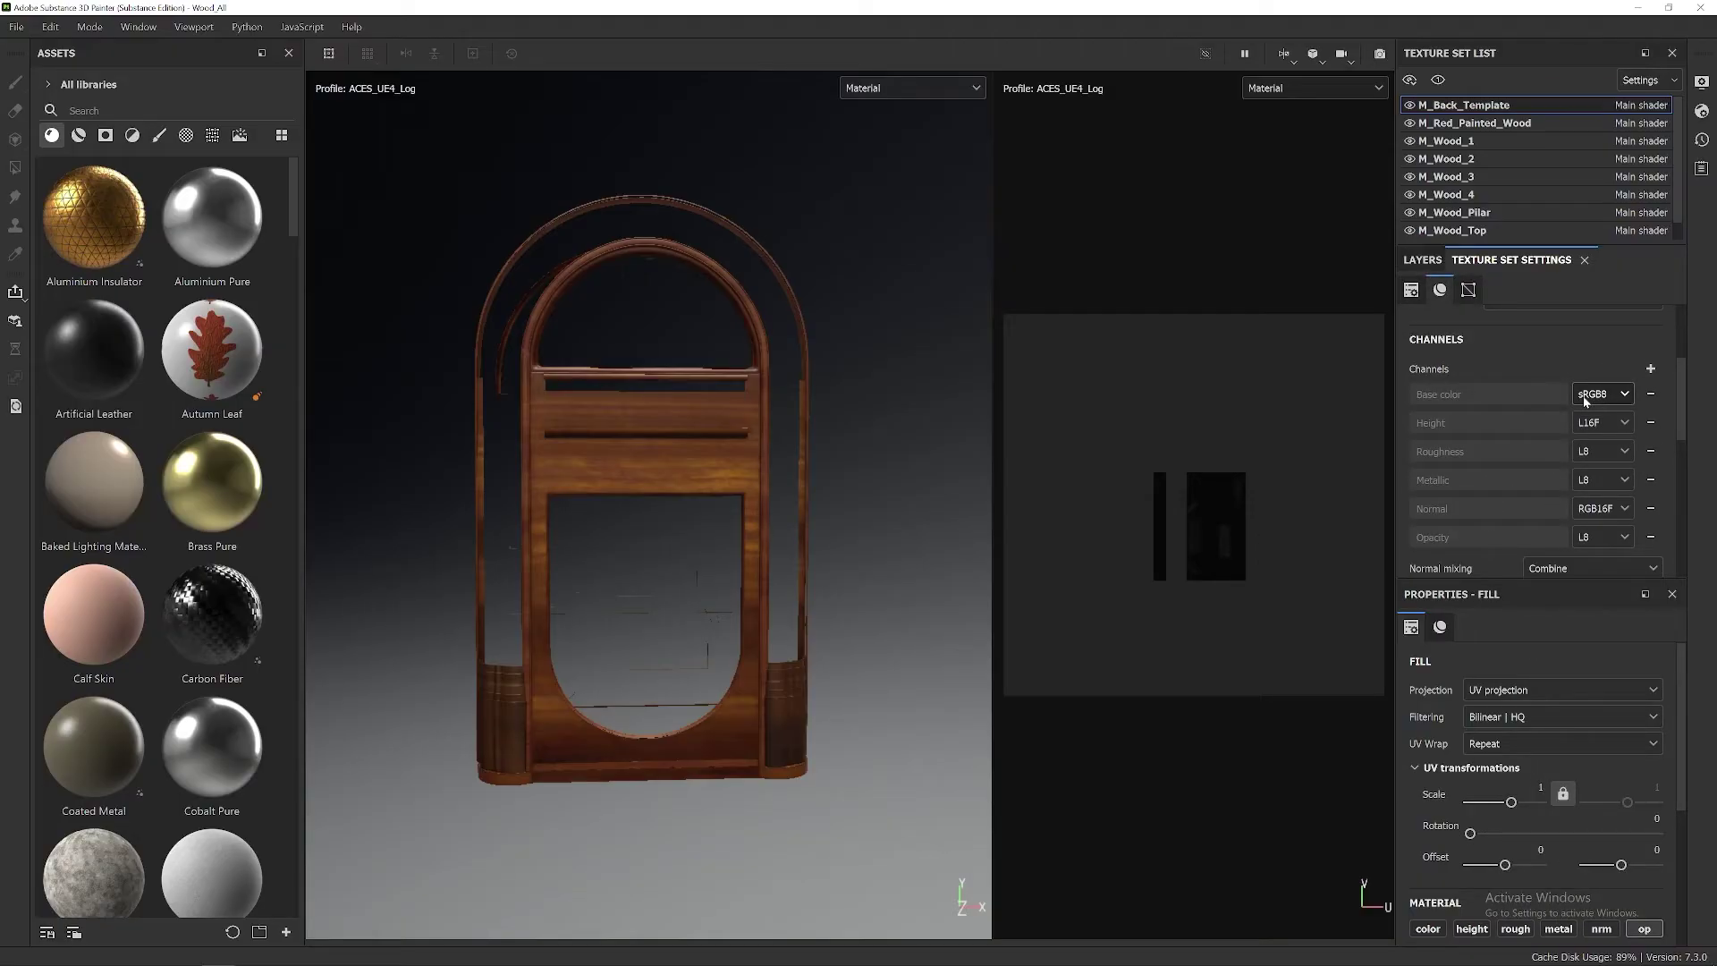
{"action": "left_click", "coordinate": [1606, 538]}
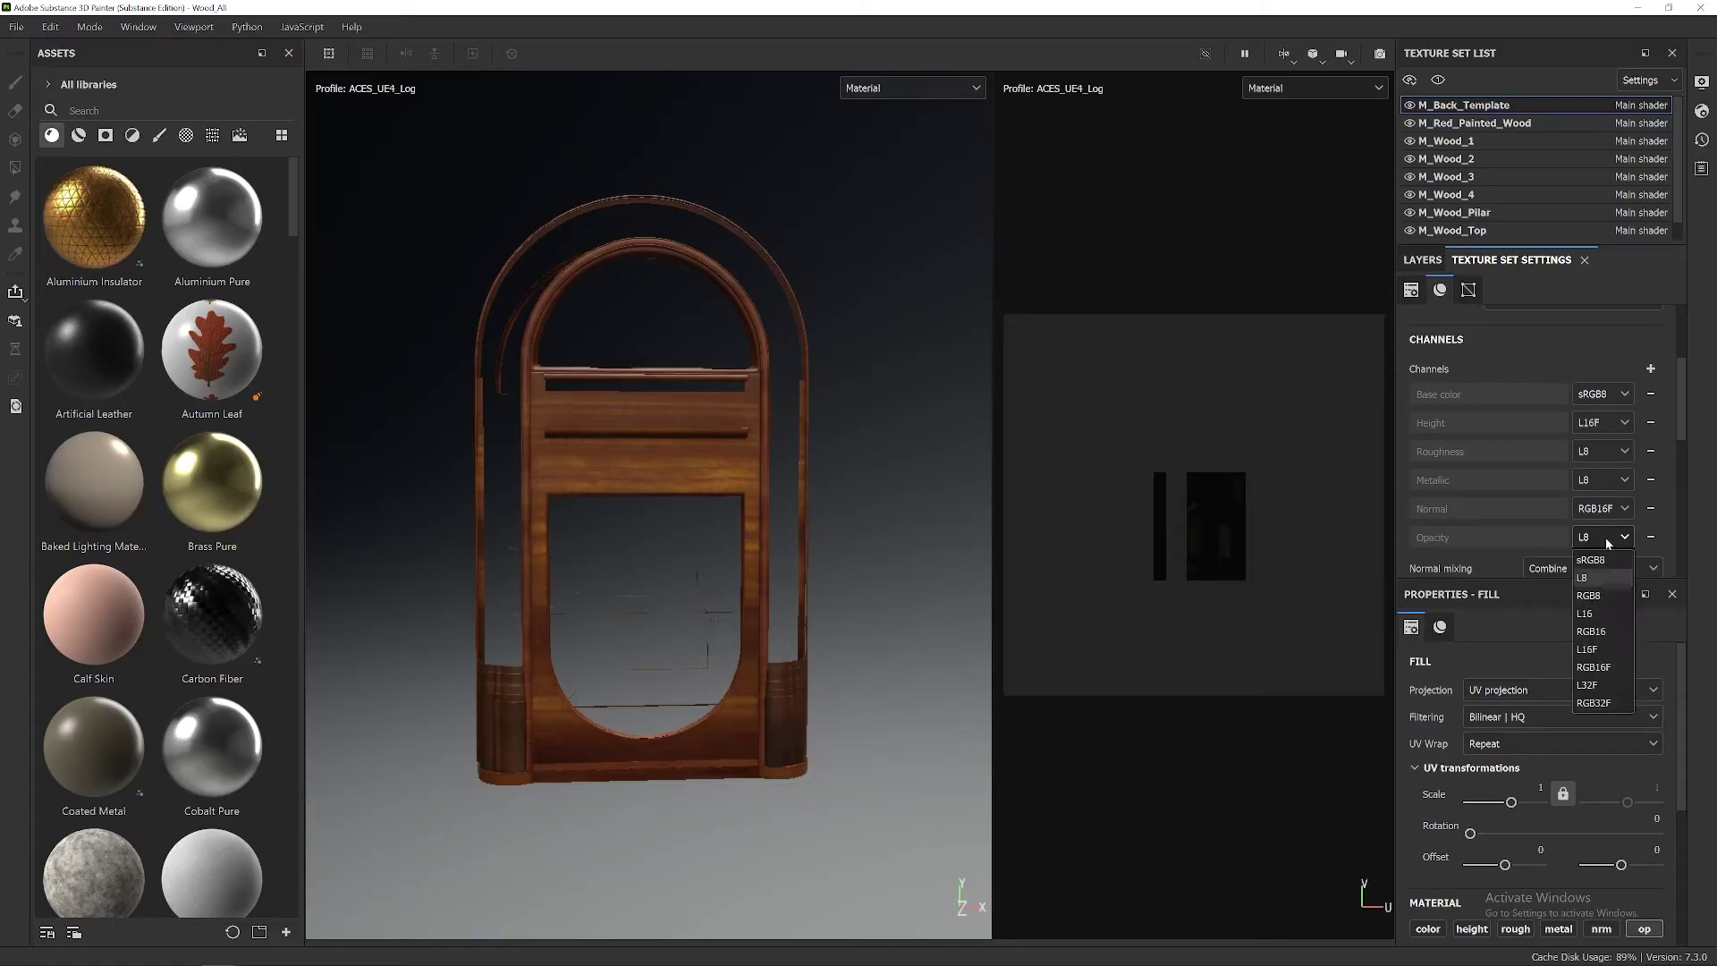
{"action": "left_click", "coordinate": [1605, 562]}
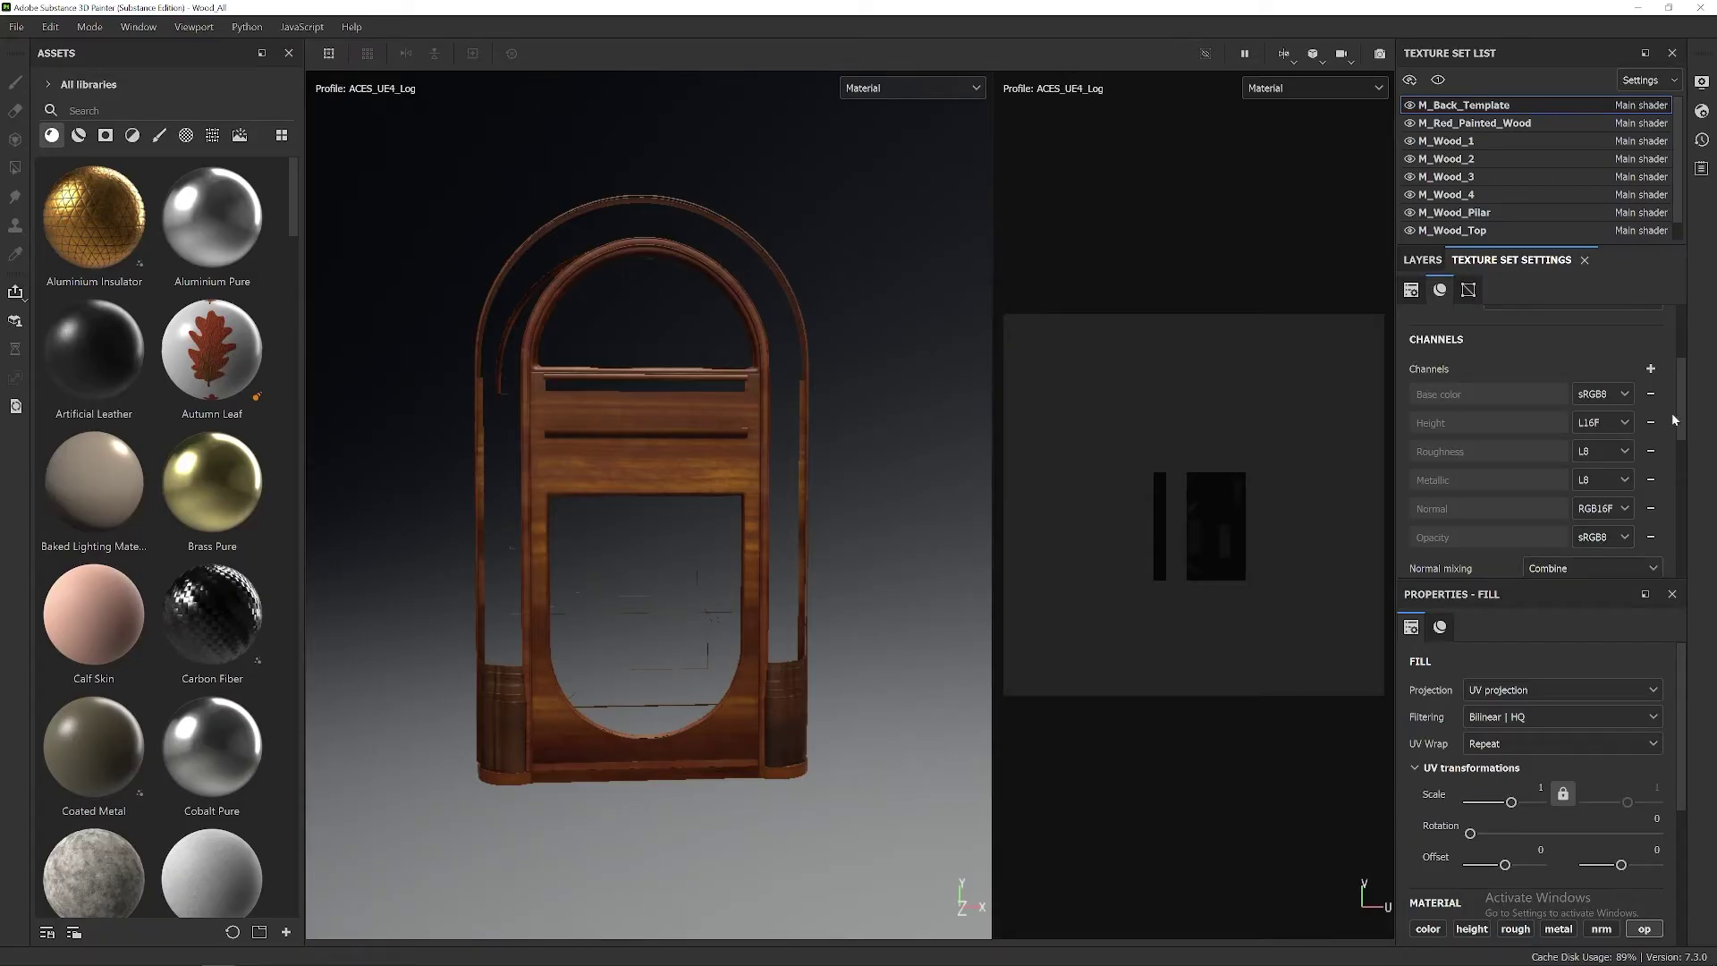
{"action": "scroll", "coordinate": [1682, 421], "scroll_direction": "down", "scroll_amount": 1}
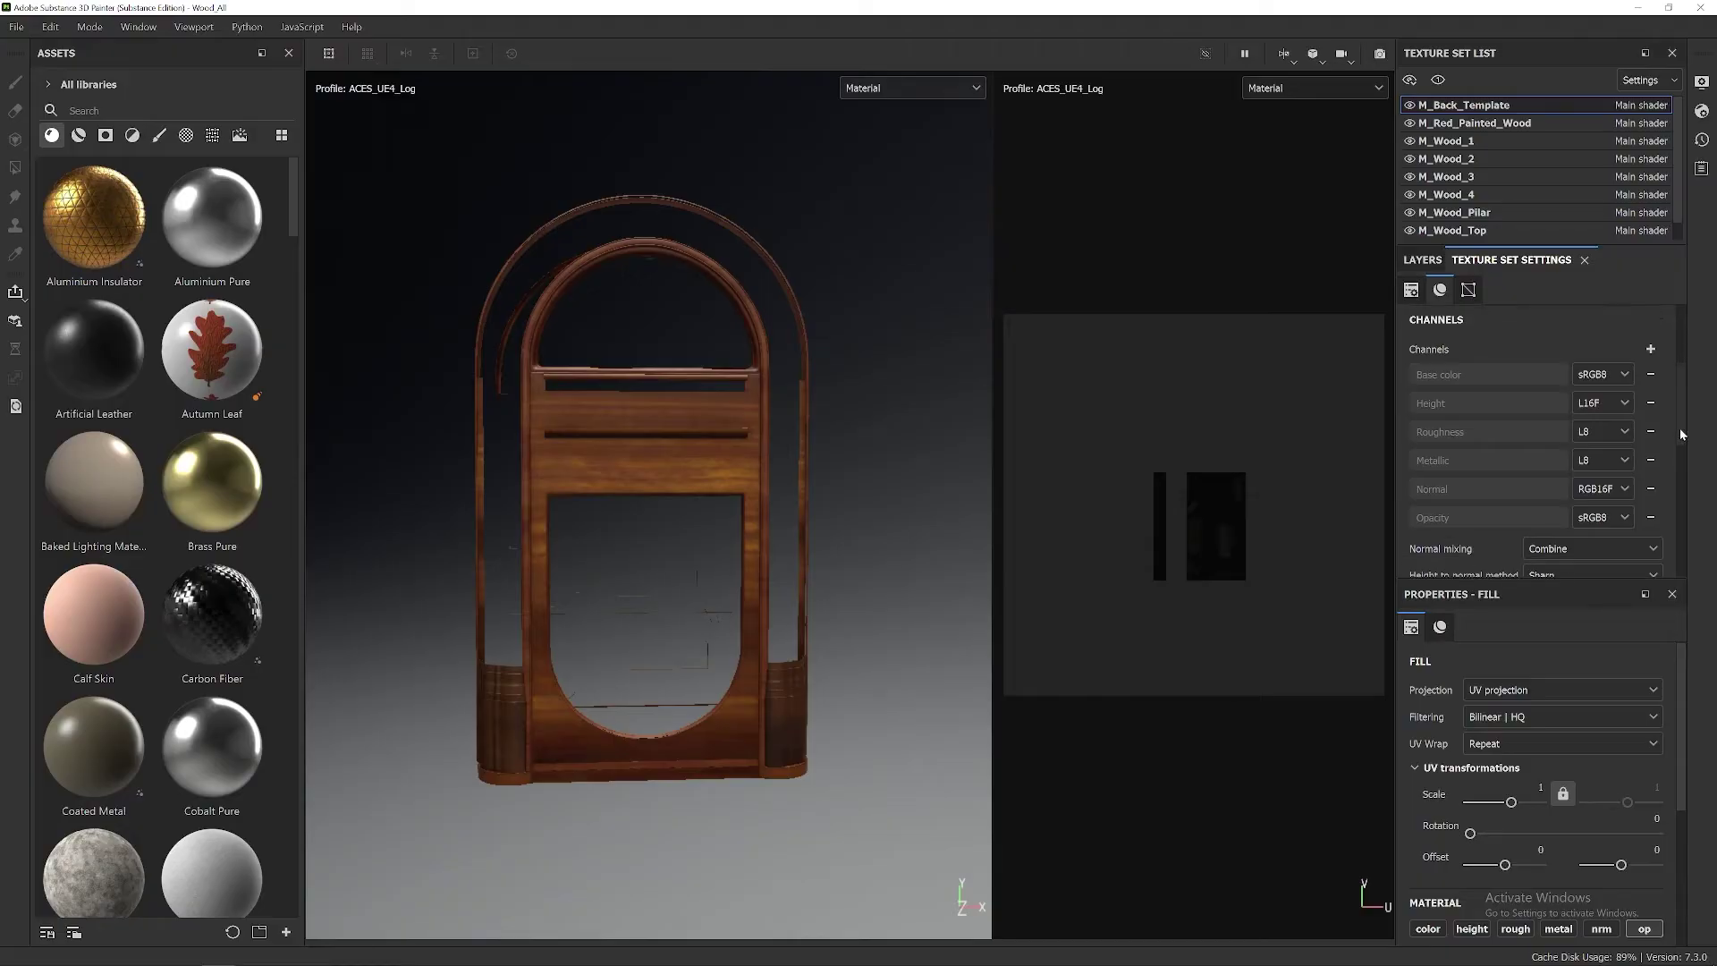
{"action": "scroll", "coordinate": [1679, 427], "scroll_direction": "up", "scroll_amount": 9}
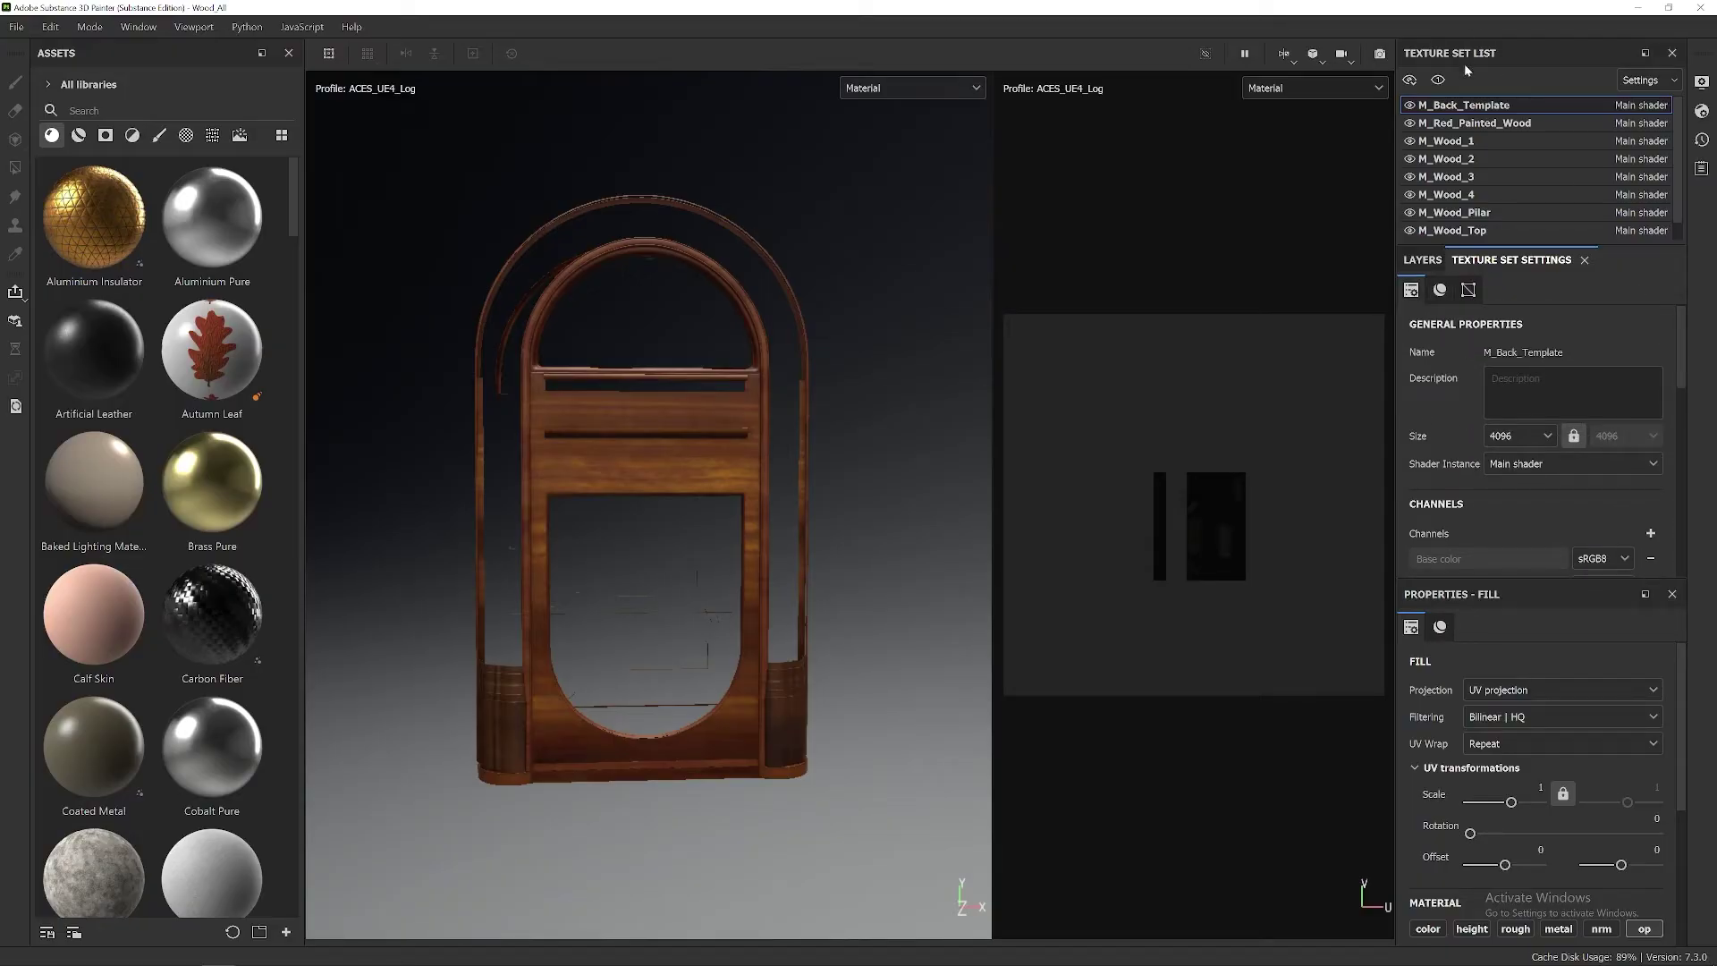
Step: Delete Fill layer 4 from the M_Back_Template layer stack and add a new fill layer on top
{"action": "left_click", "coordinate": [1423, 261]}
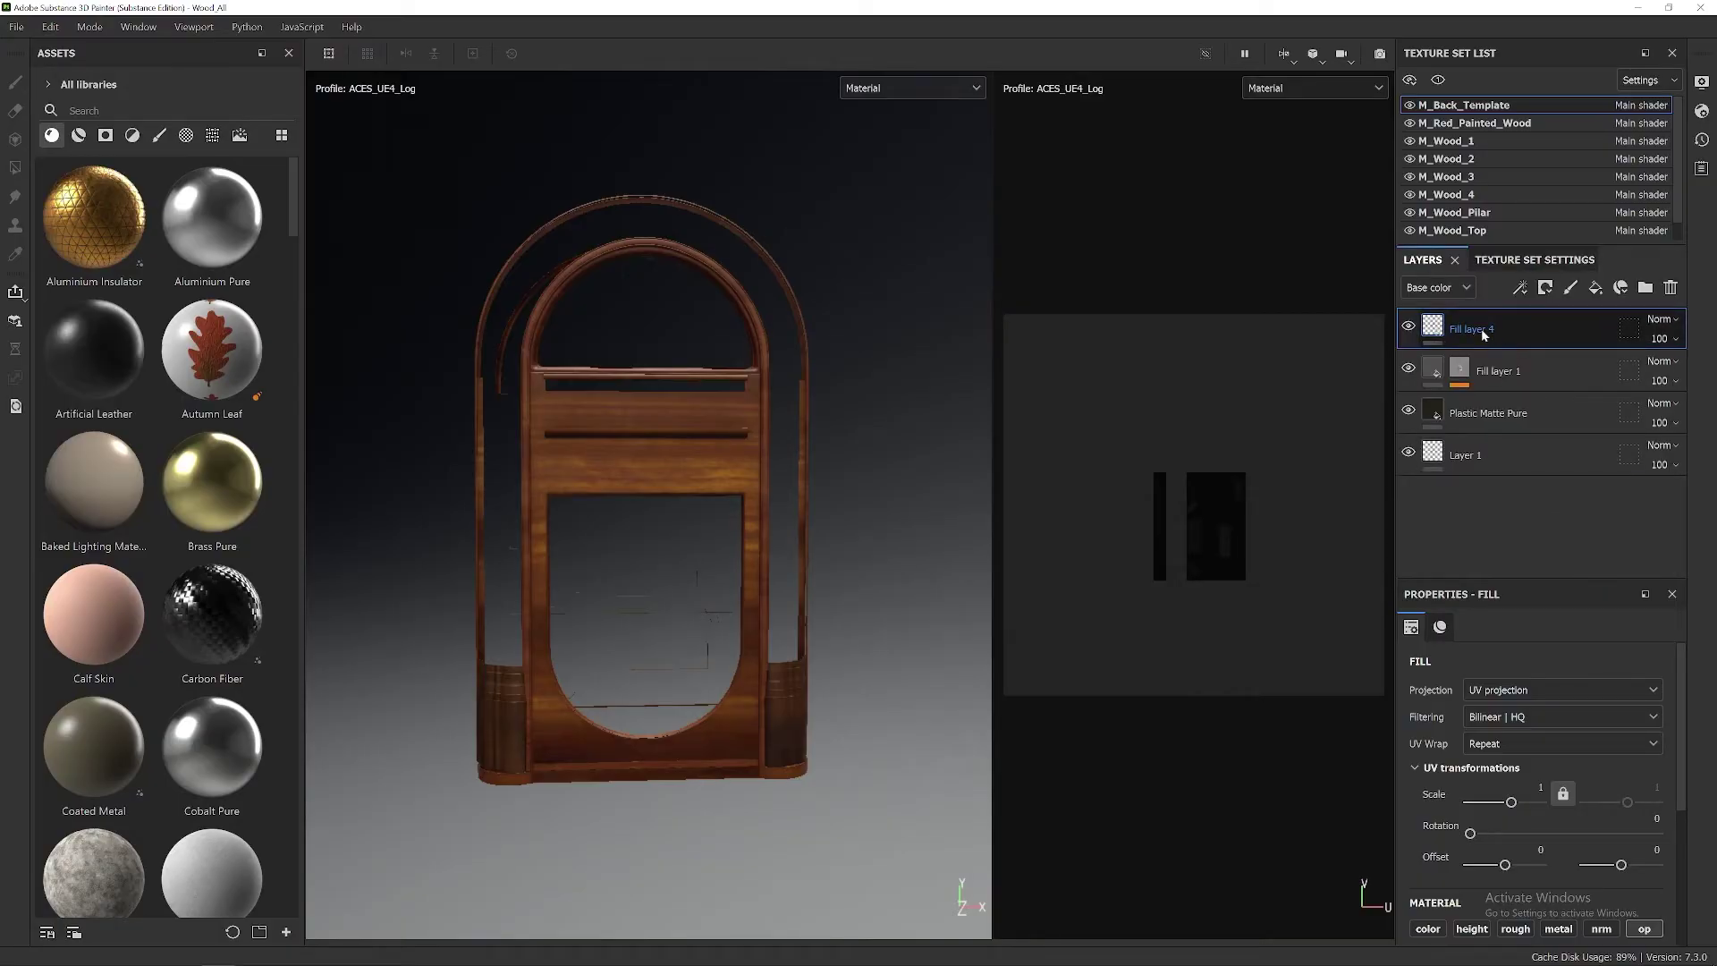
{"action": "key", "text": "Delete"}
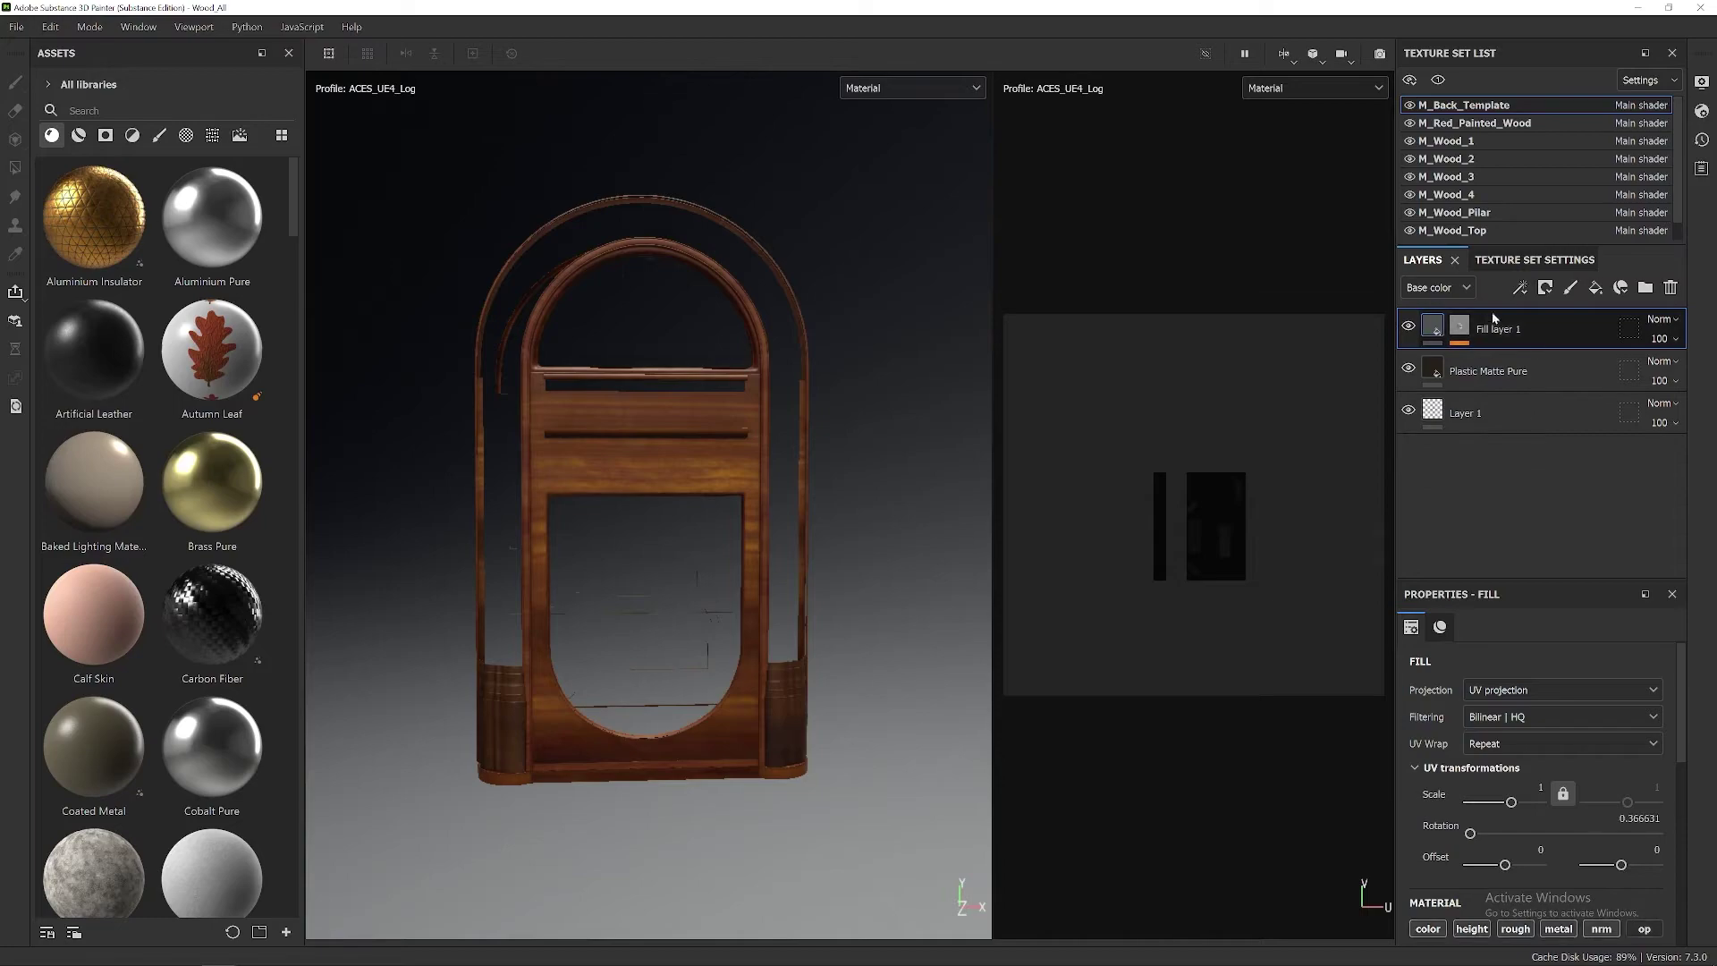
{"action": "left_click", "coordinate": [1595, 291]}
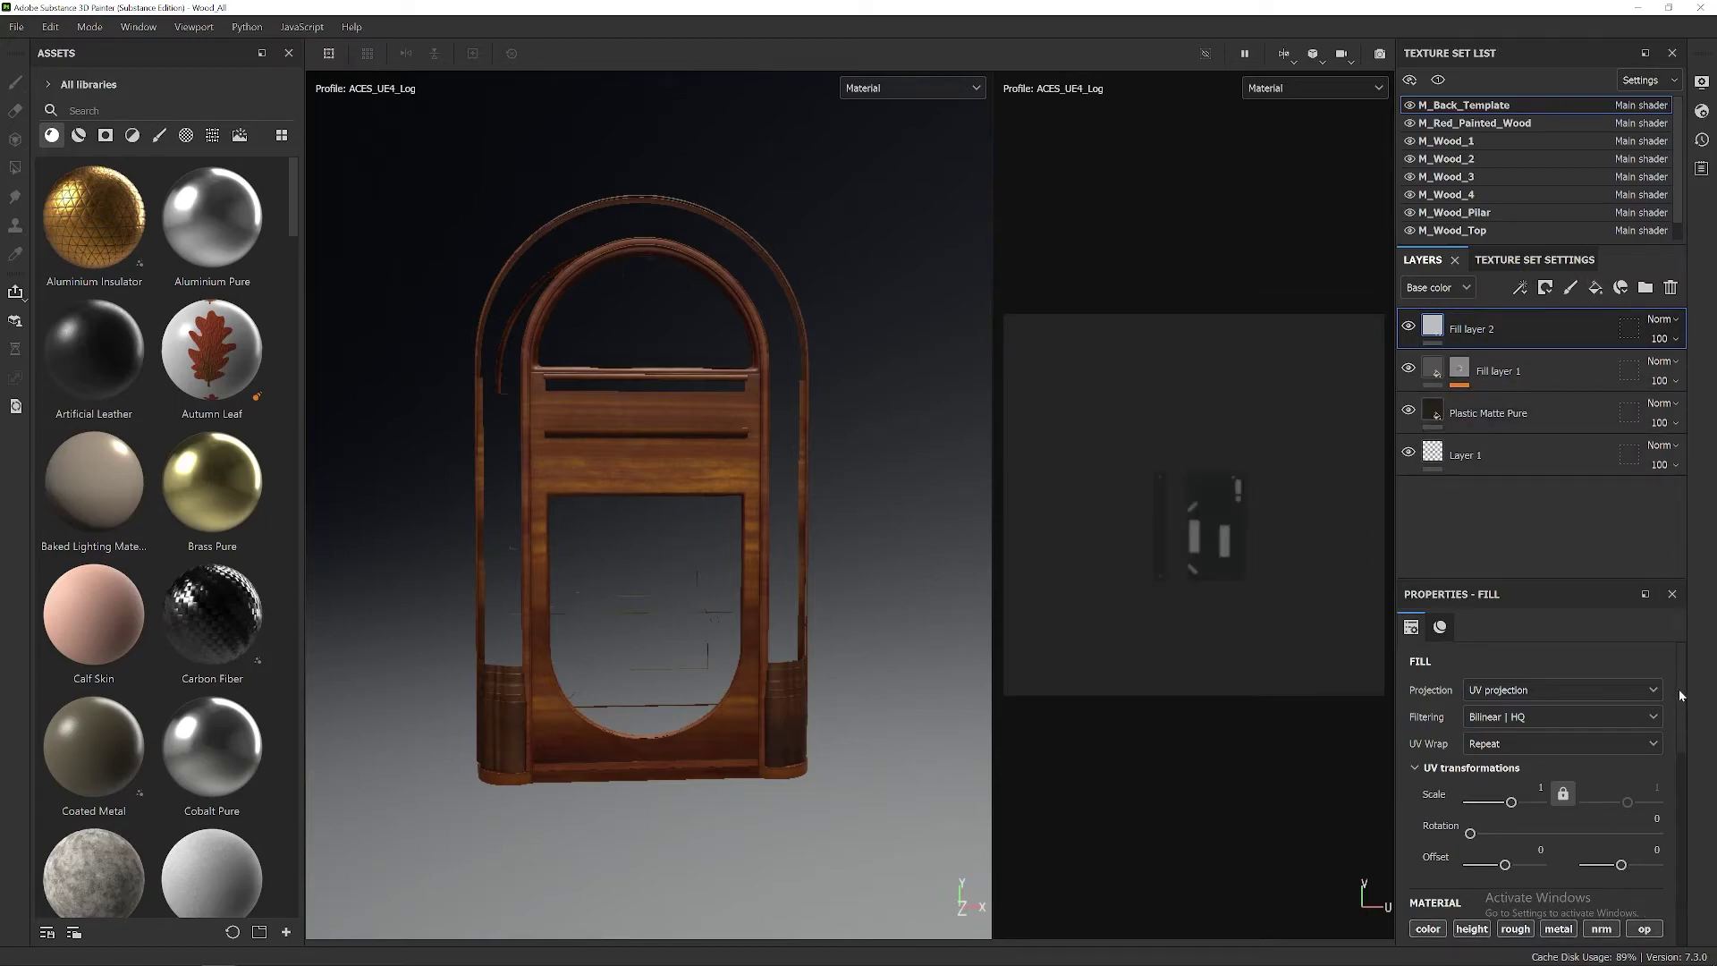
Step: Turn off the new fill layer's color, height, roughness, metallic and normal channels so that it affects only Opacity
{"action": "left_click_drag", "start_coordinate": [1678, 697], "coordinate": [1672, 738]}
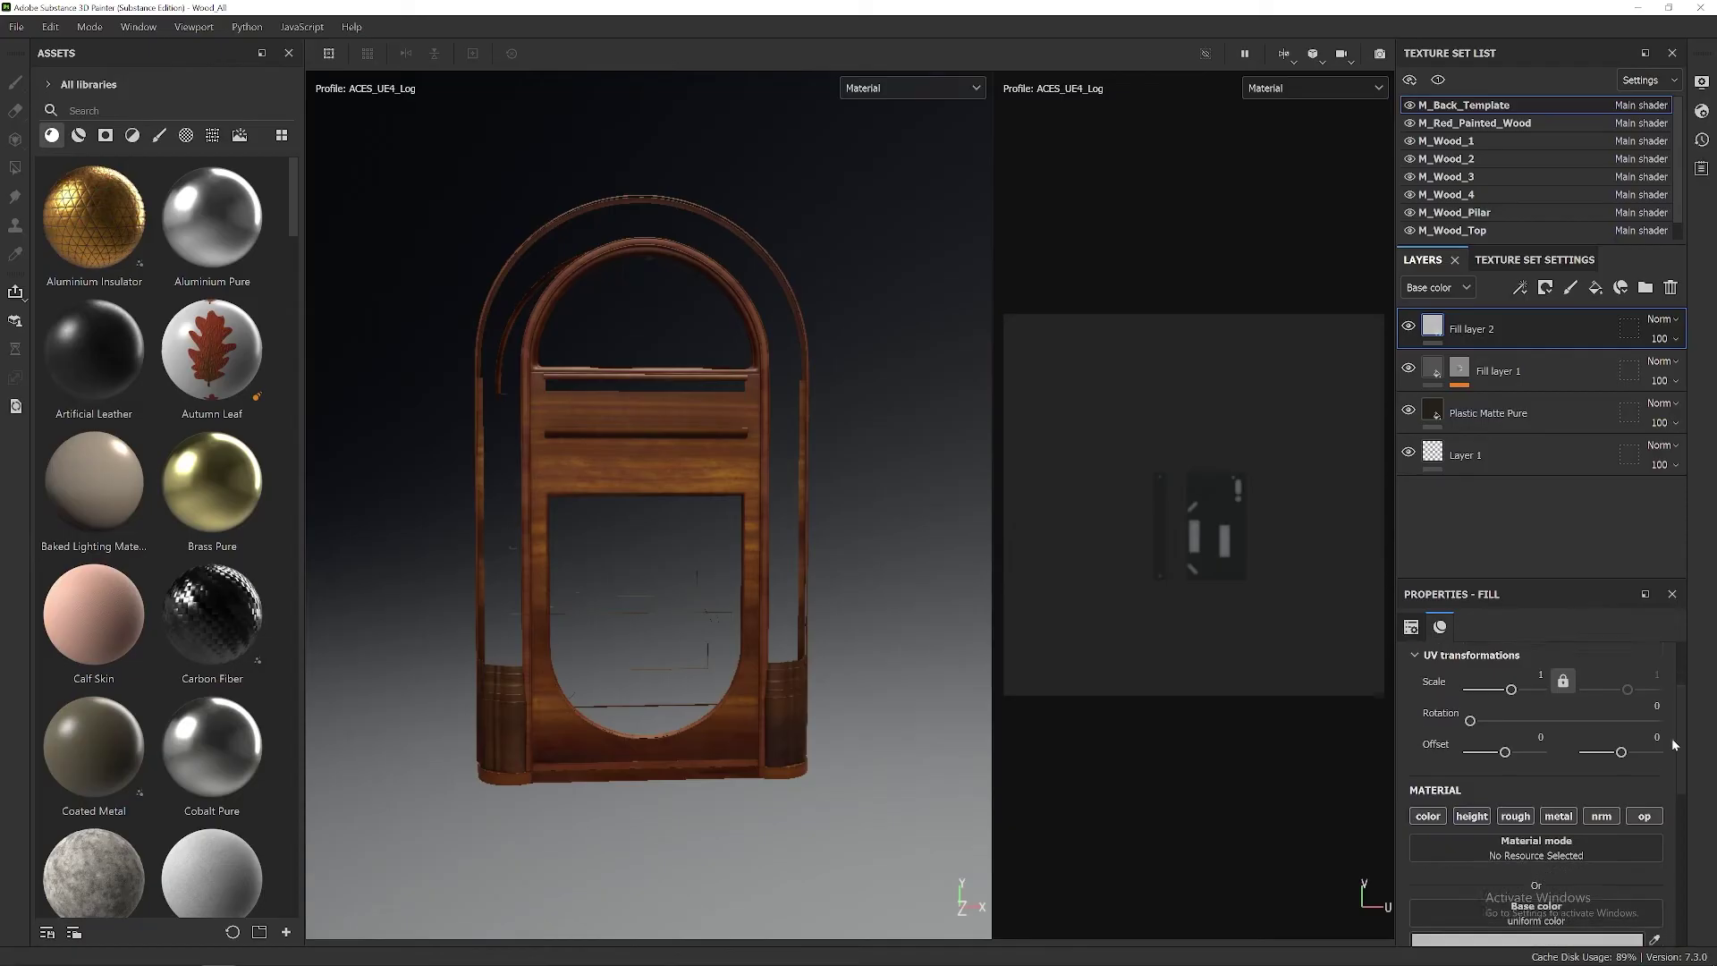
{"action": "left_click", "coordinate": [1428, 814]}
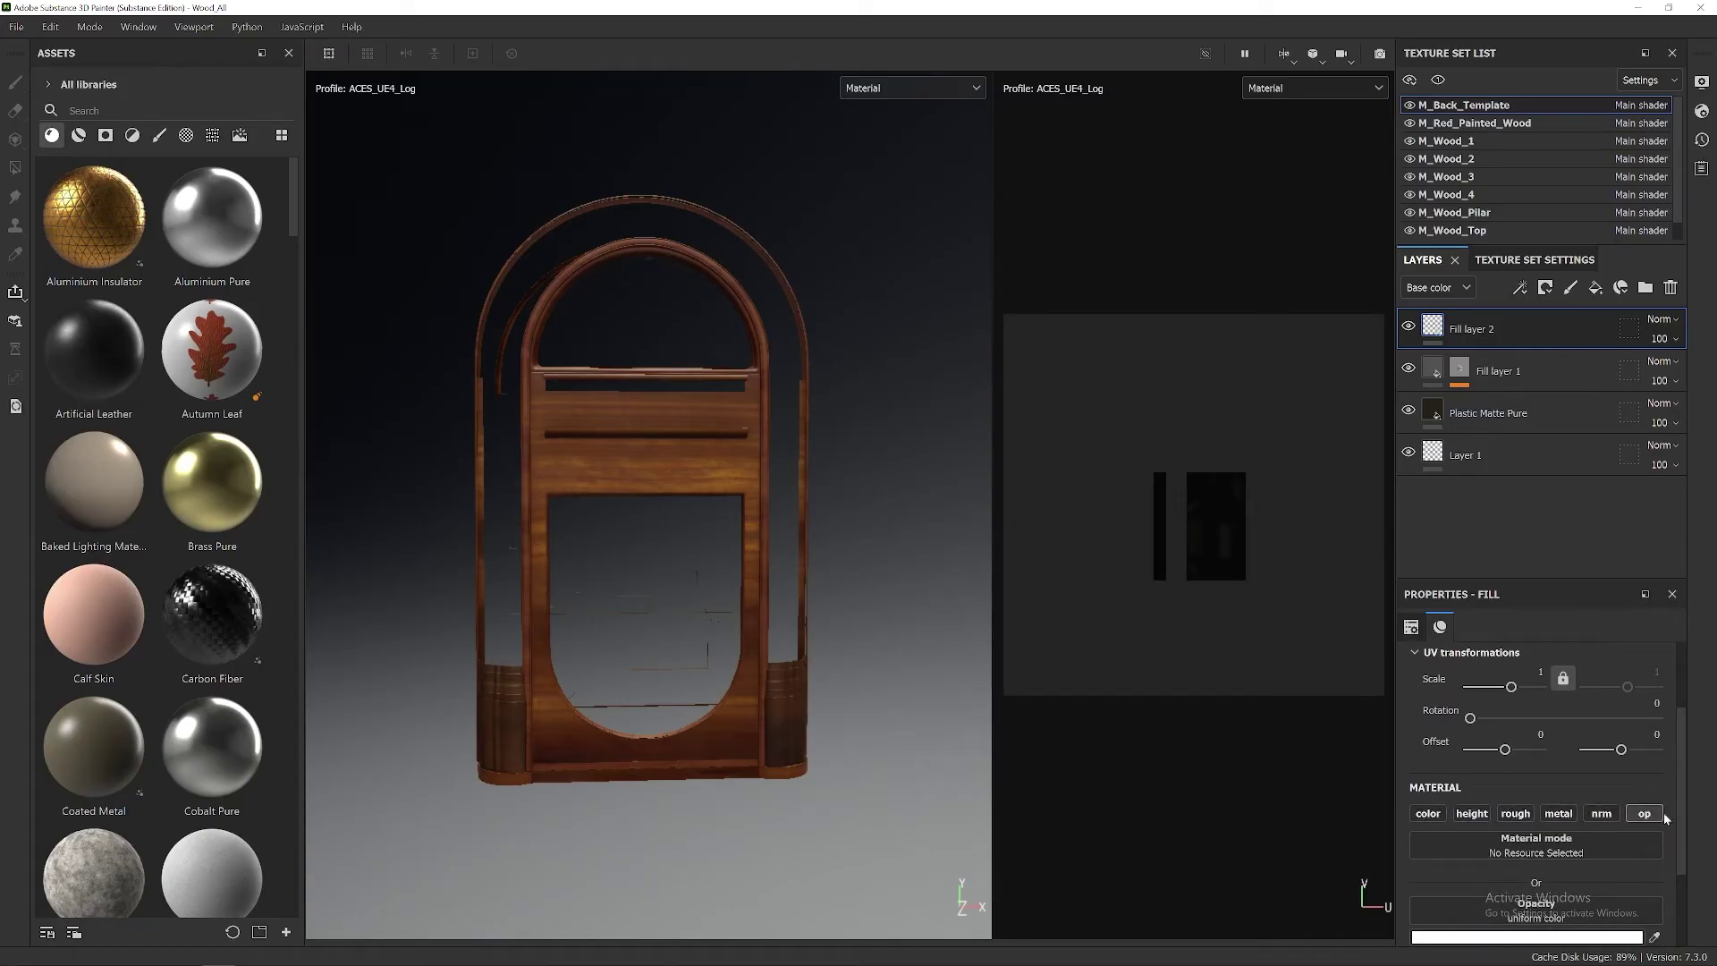
{"action": "scroll", "coordinate": [1671, 801], "scroll_direction": "down", "scroll_amount": 3}
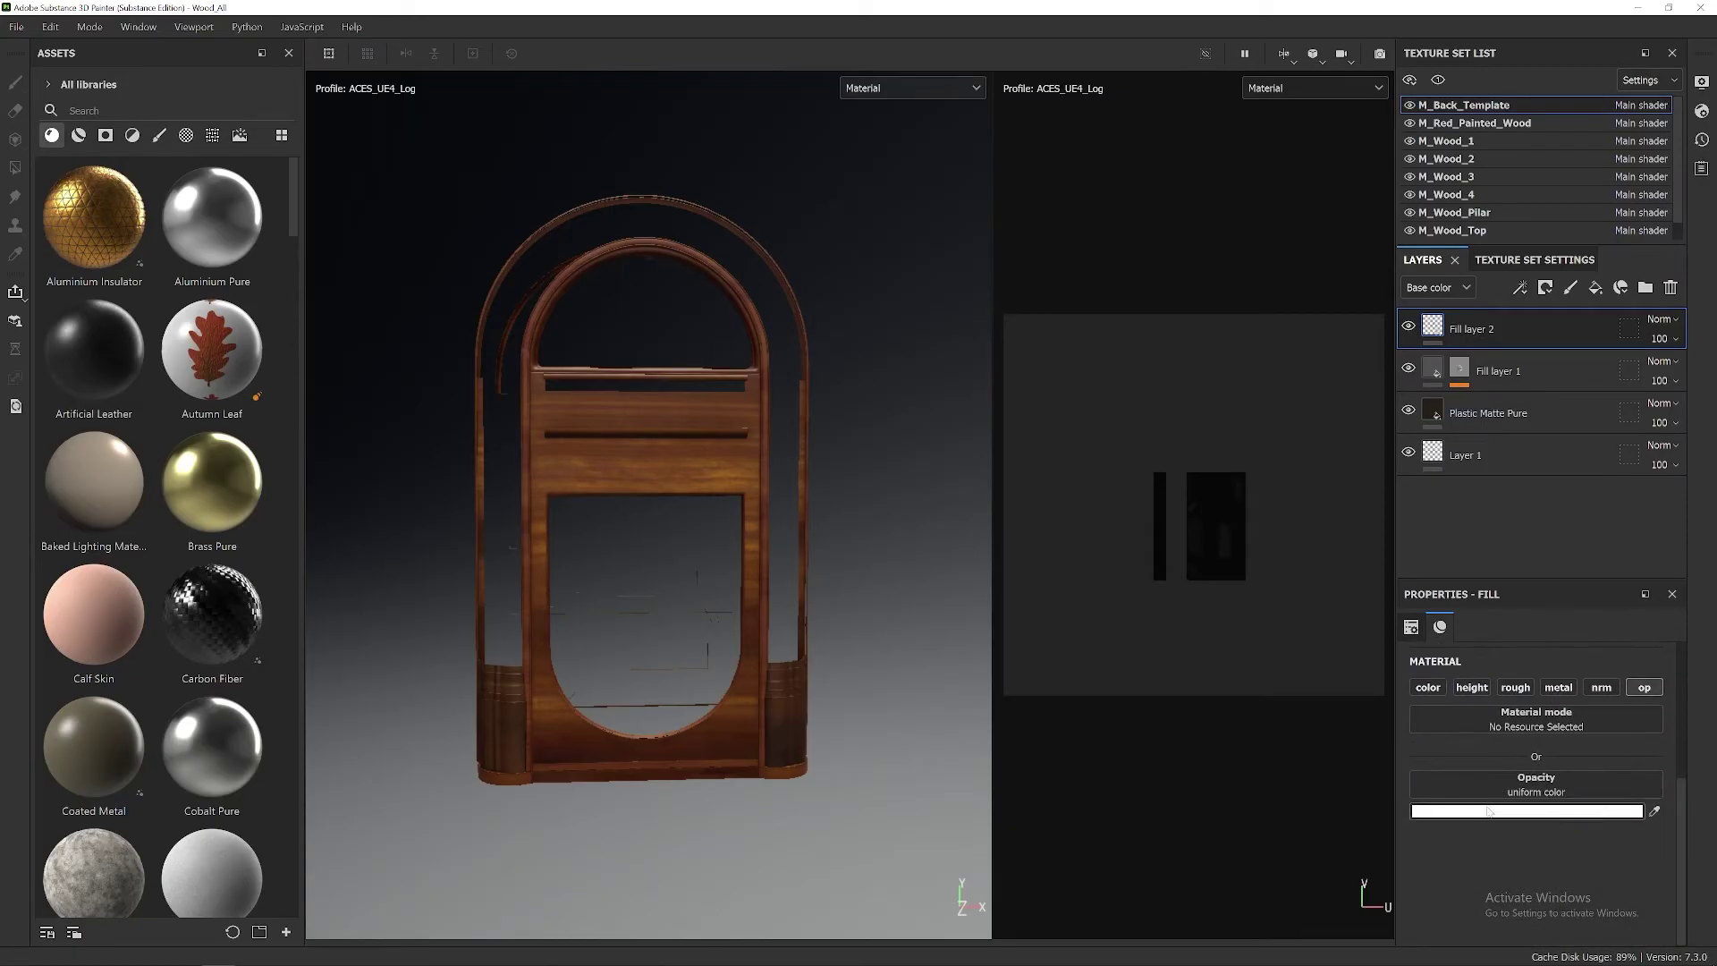
{"action": "scroll", "coordinate": [1681, 844], "scroll_direction": "up", "scroll_amount": 6}
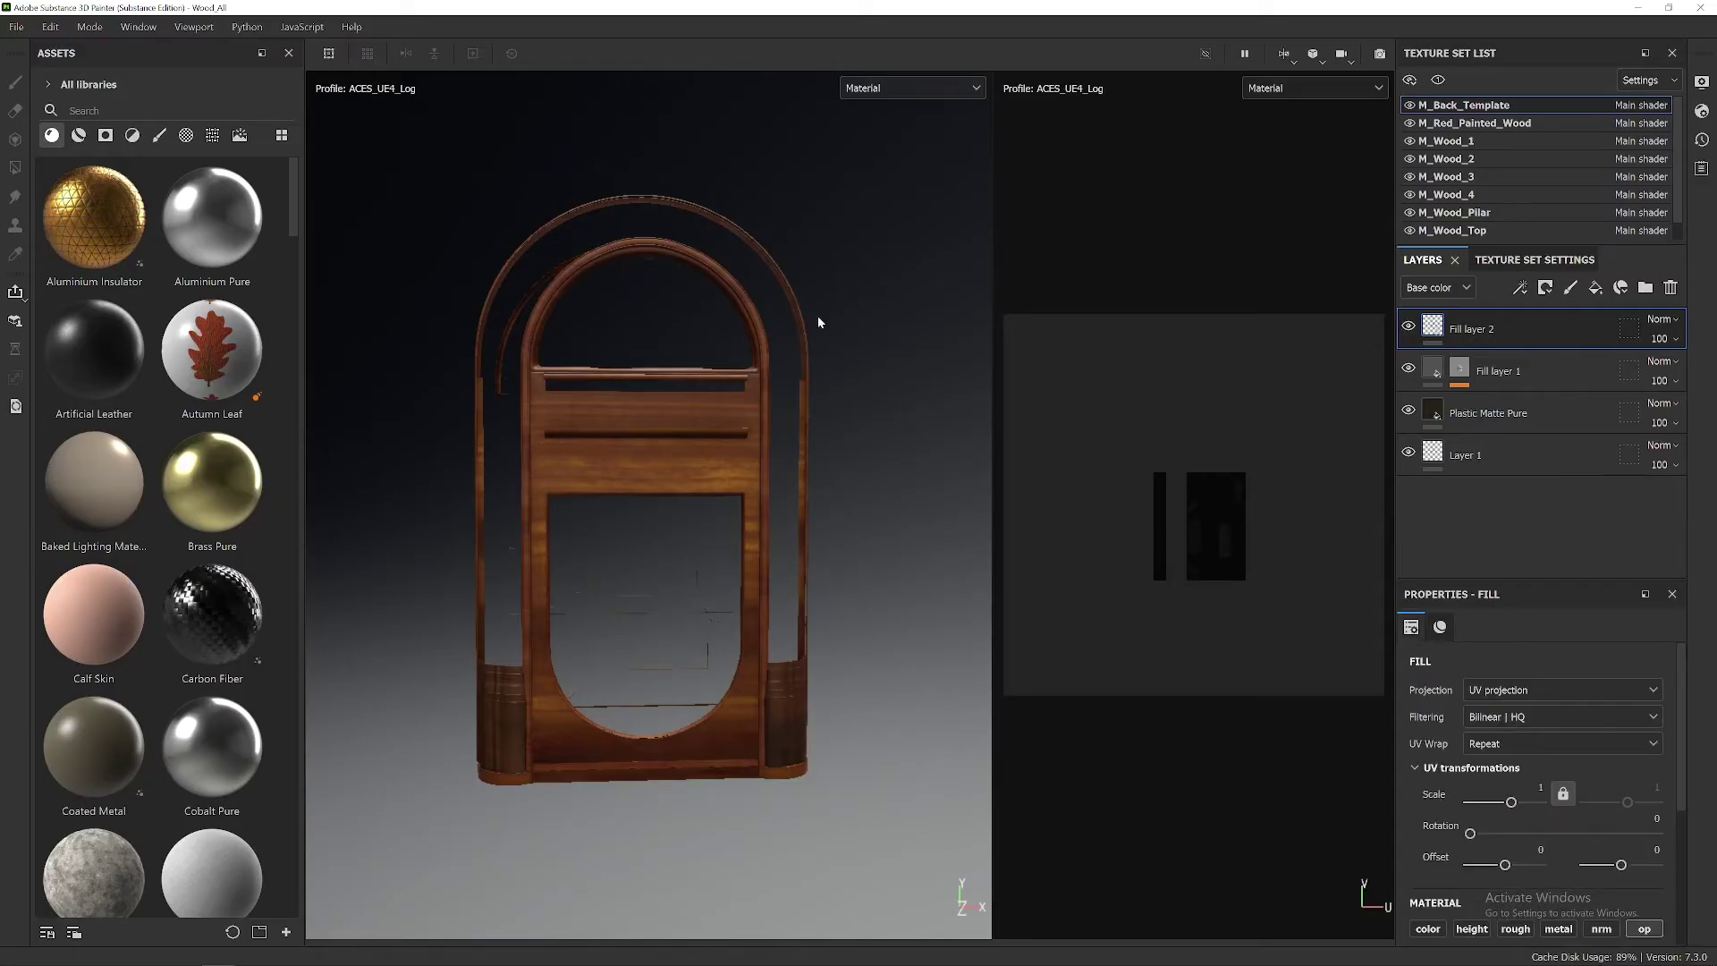
Step: Display the Opacity channel in the viewport and check it in each texture set from M_Back_Template through M_Wood_Top
{"action": "left_click", "coordinate": [925, 89]}
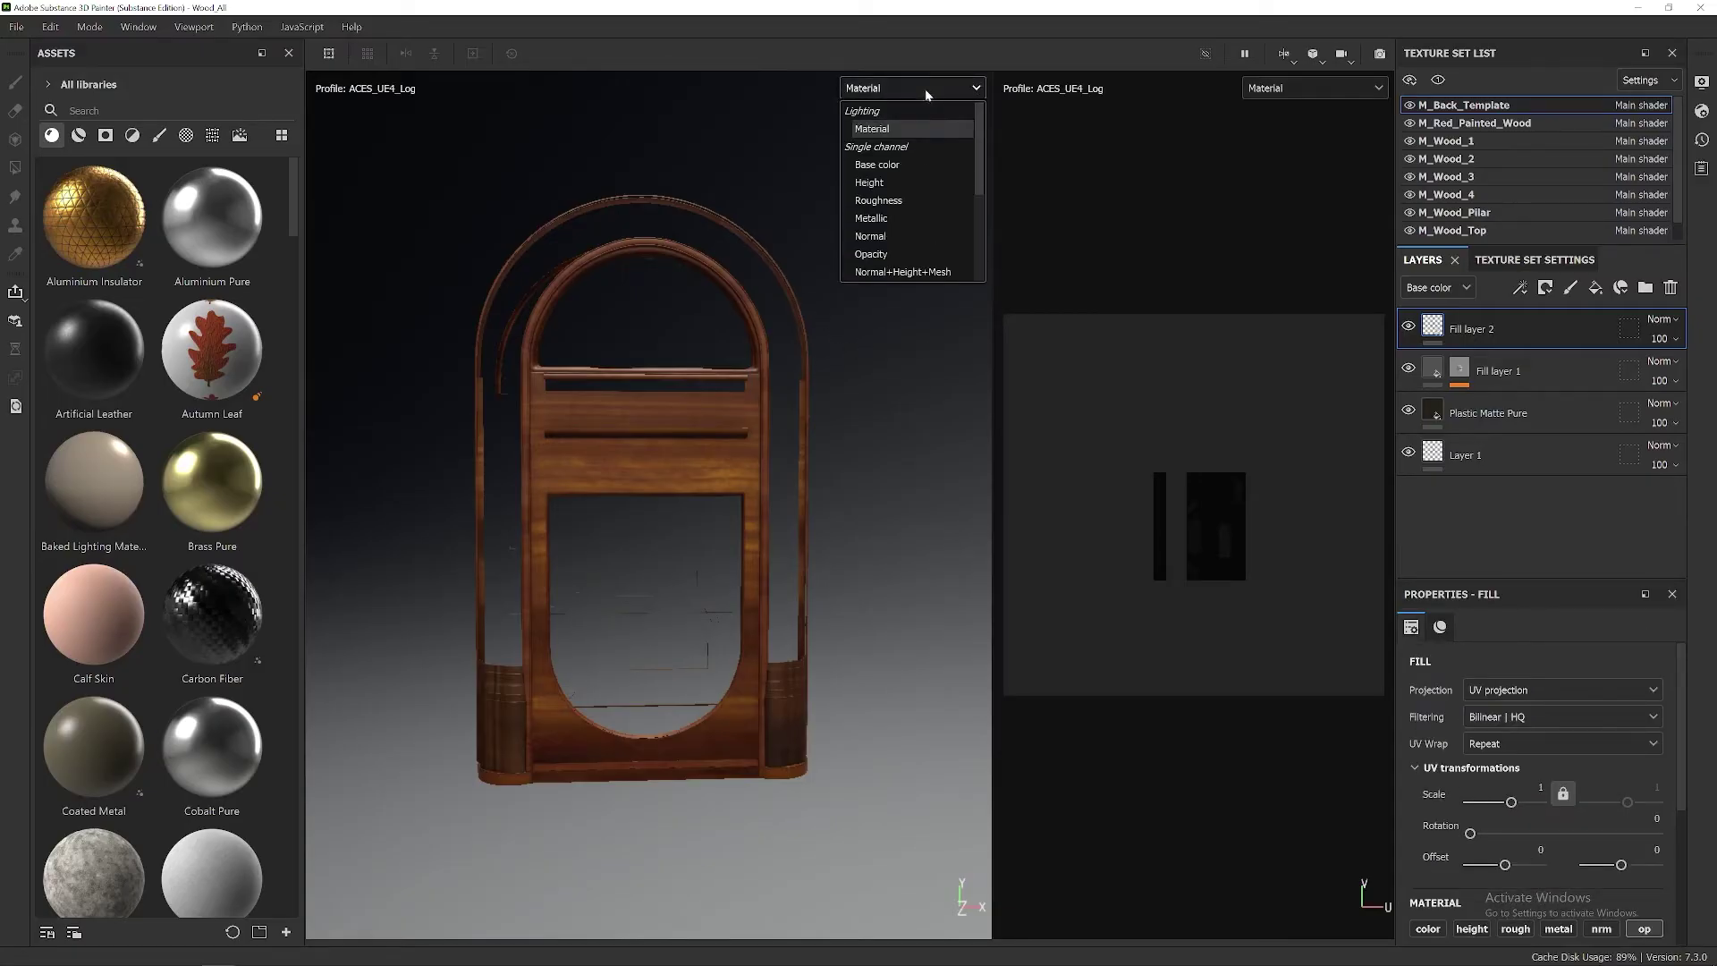
{"action": "left_click", "coordinate": [894, 255]}
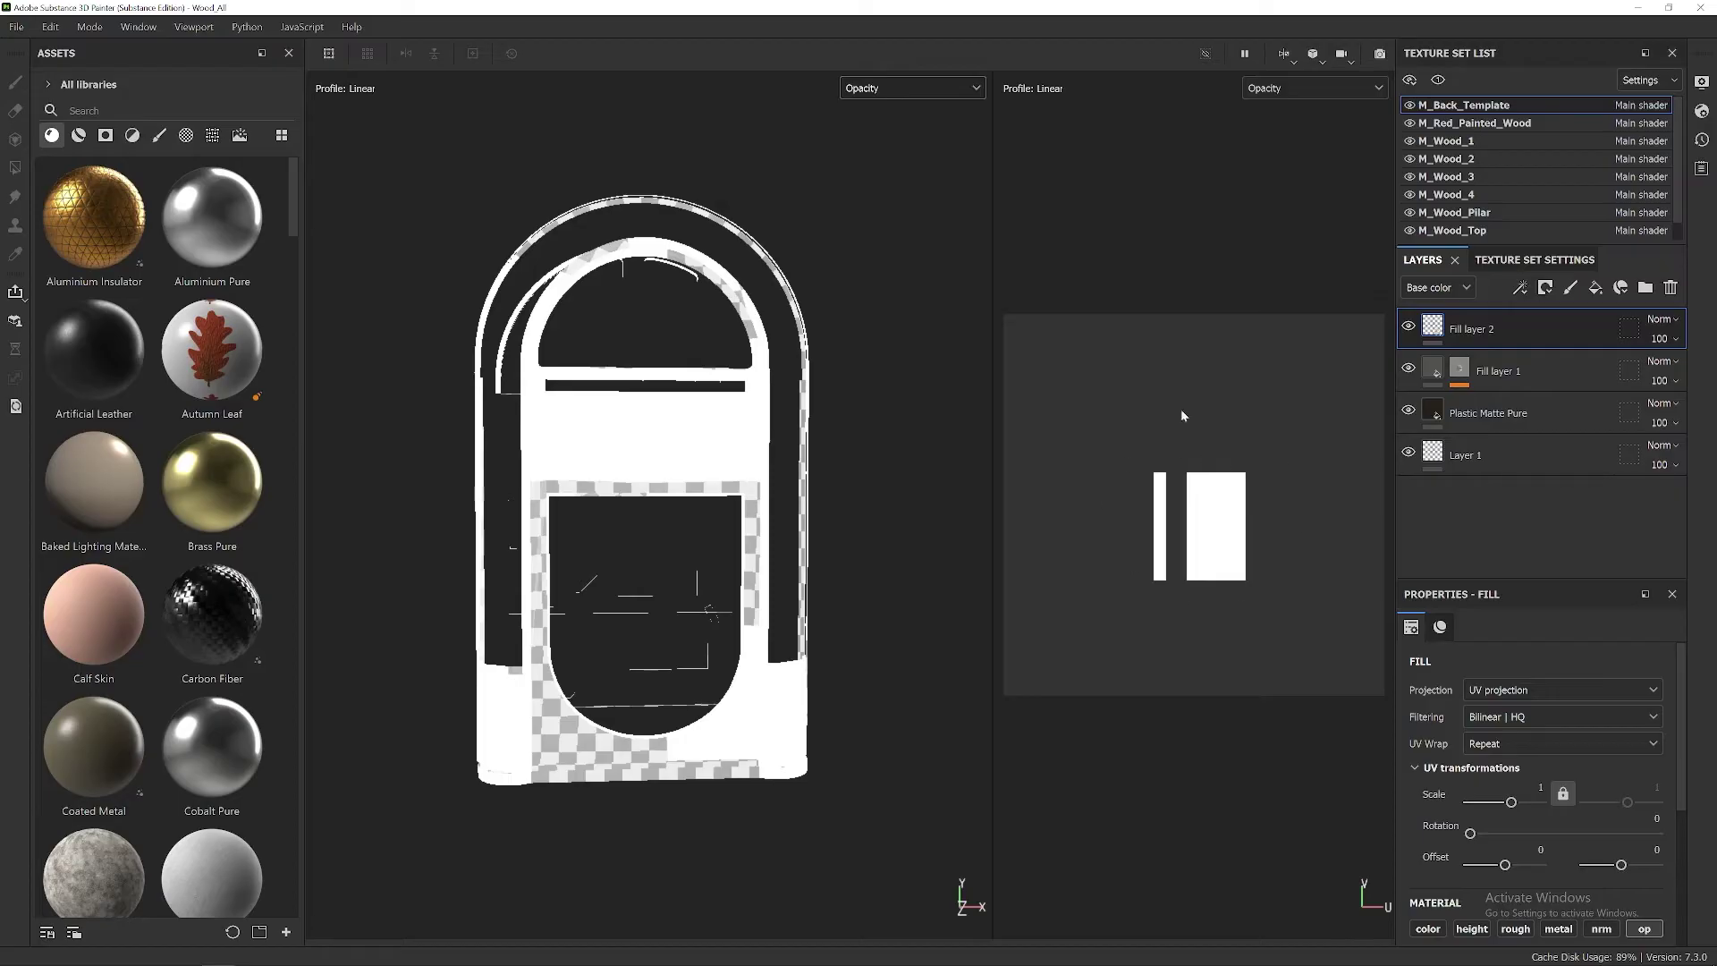
{"action": "left_click", "coordinate": [1516, 124]}
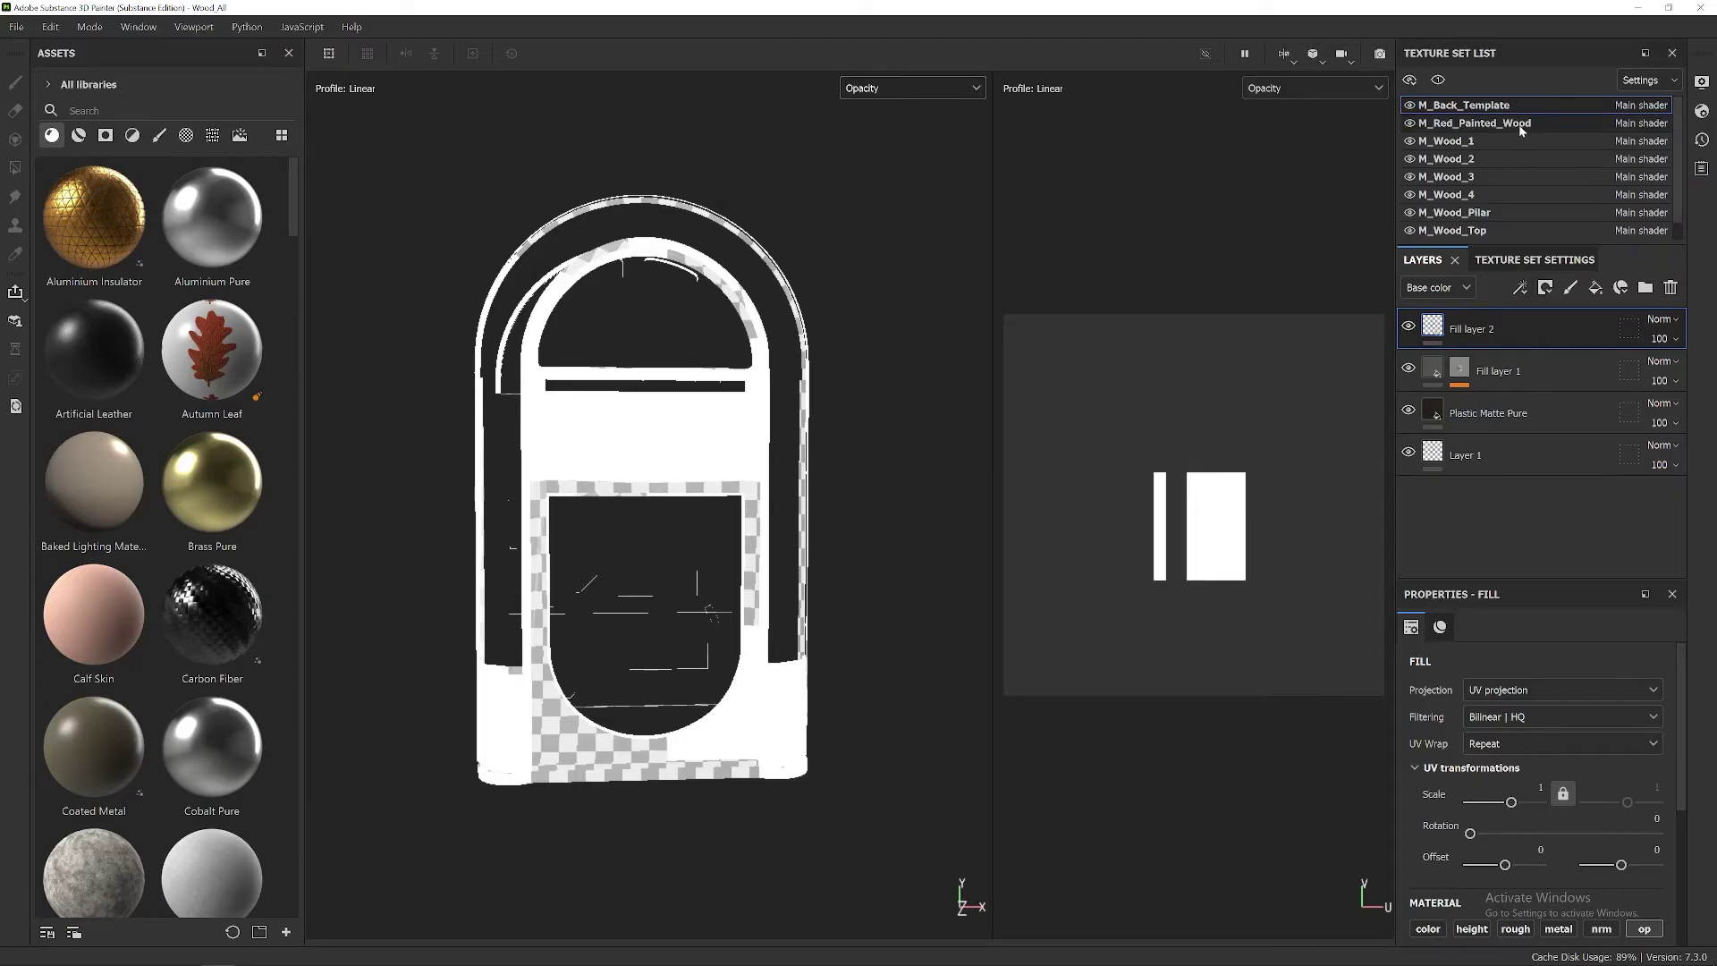
{"action": "left_click", "coordinate": [1481, 142]}
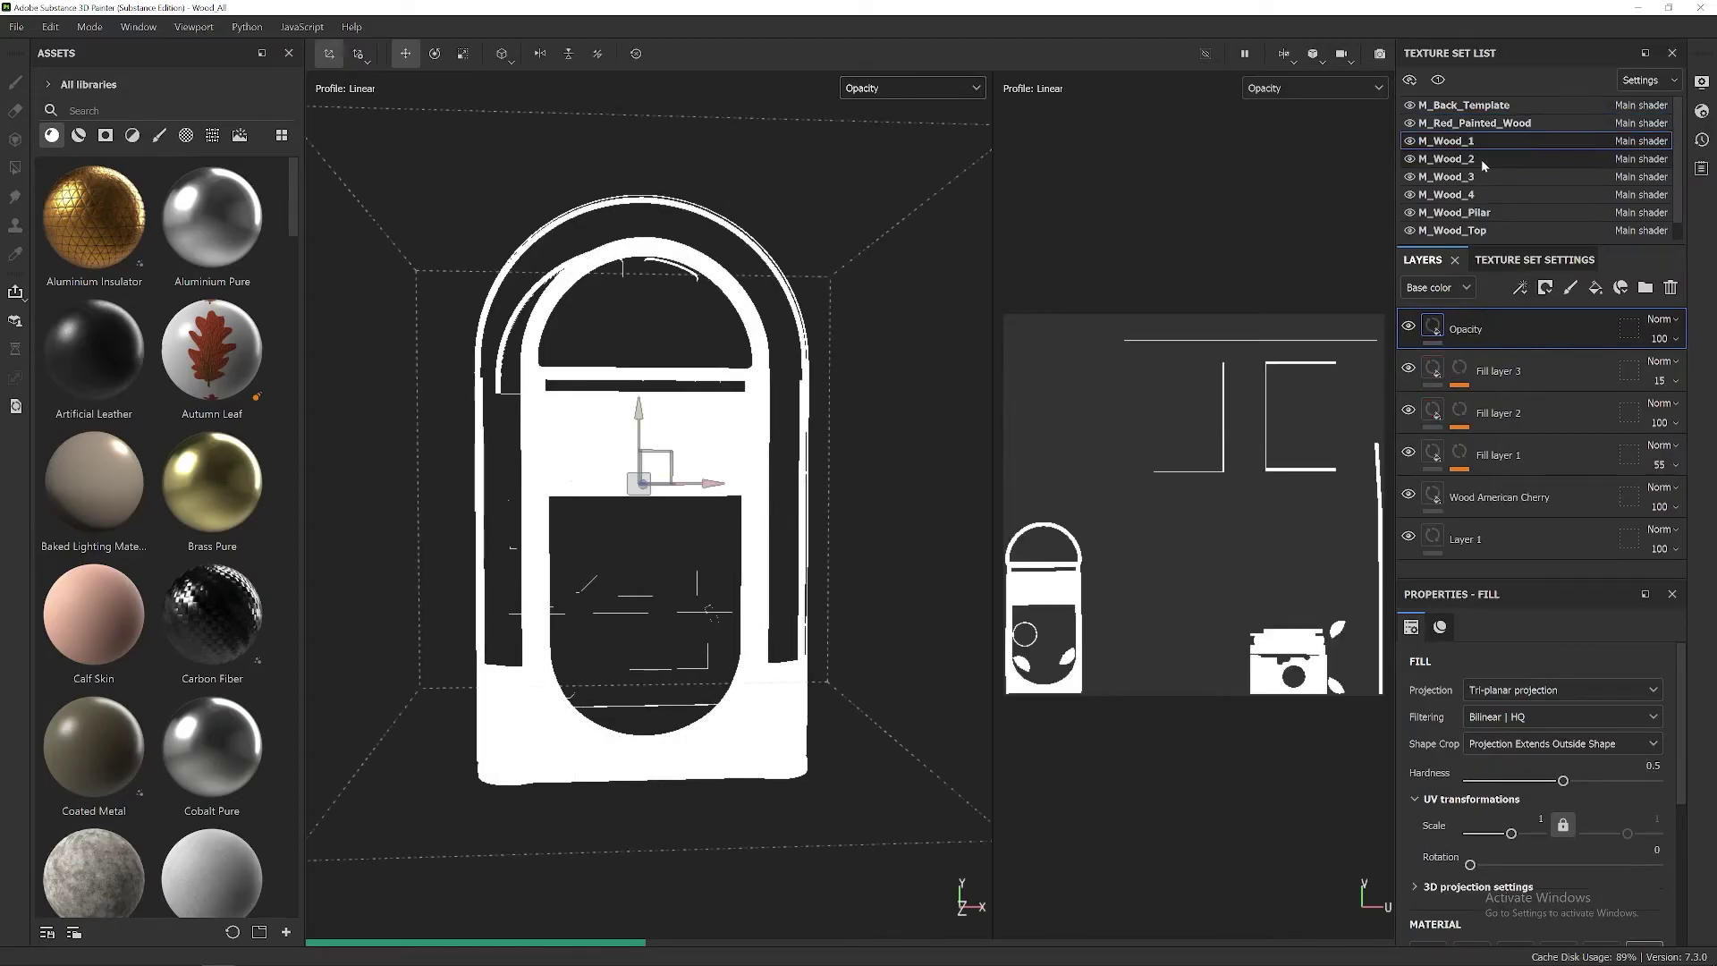
{"action": "left_click", "coordinate": [1481, 161]}
{"action": "left_click", "coordinate": [1484, 176]}
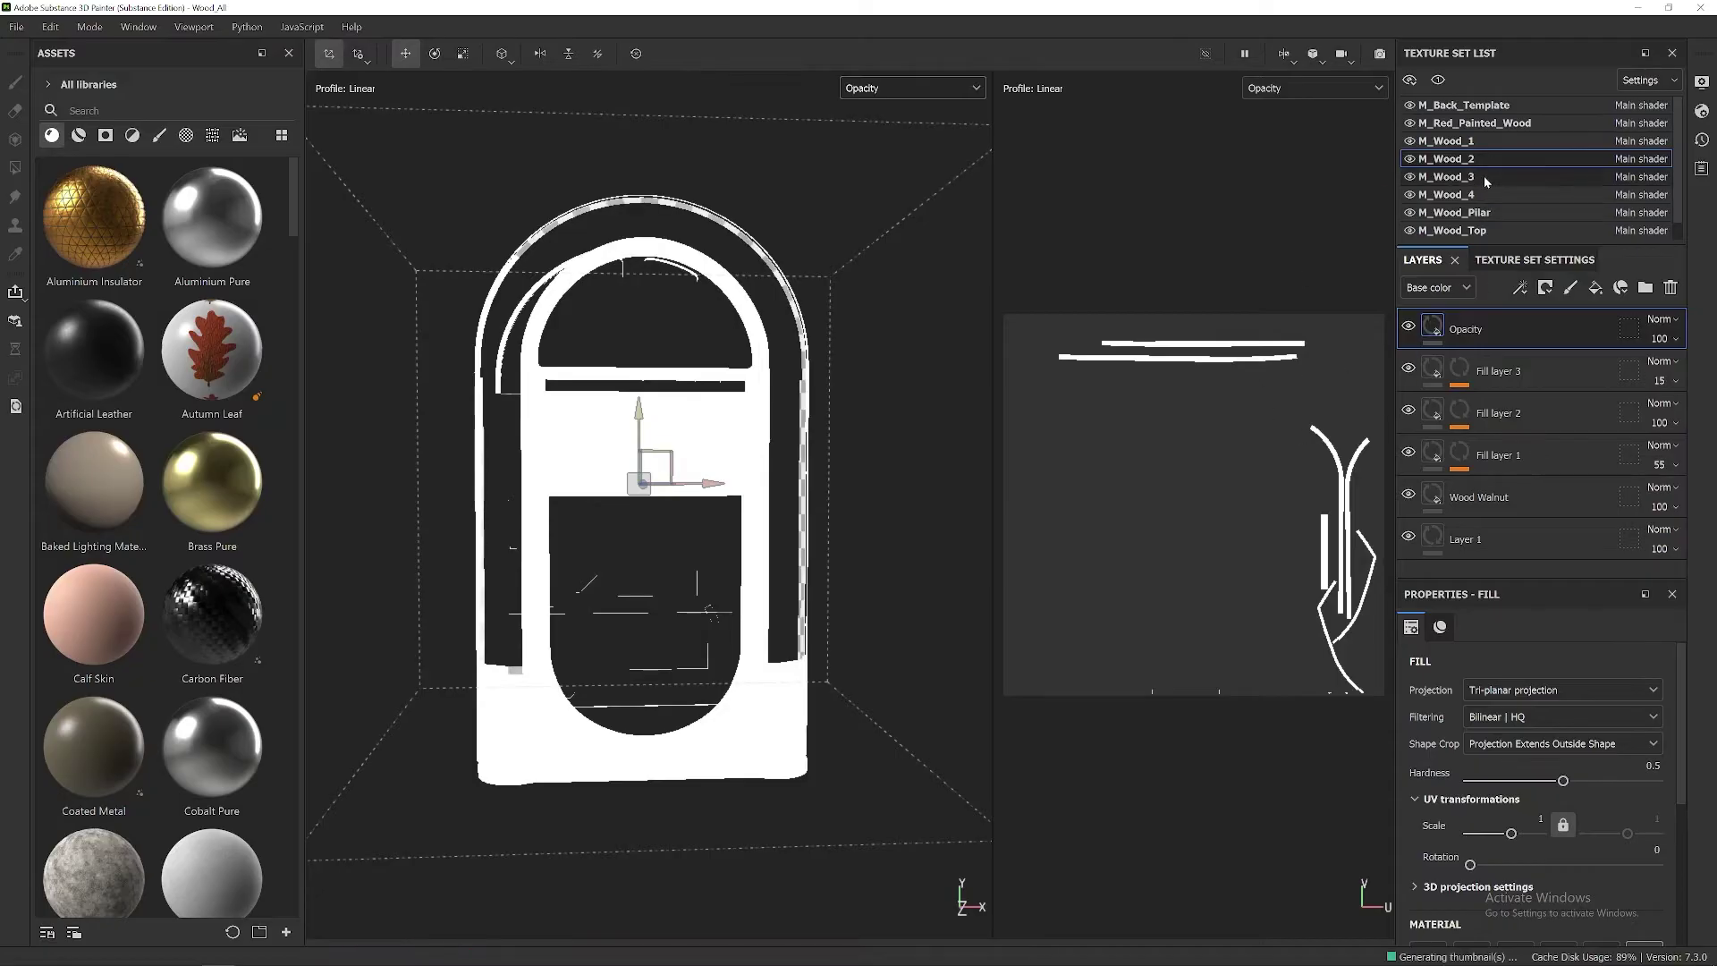
{"action": "left_click", "coordinate": [1481, 193]}
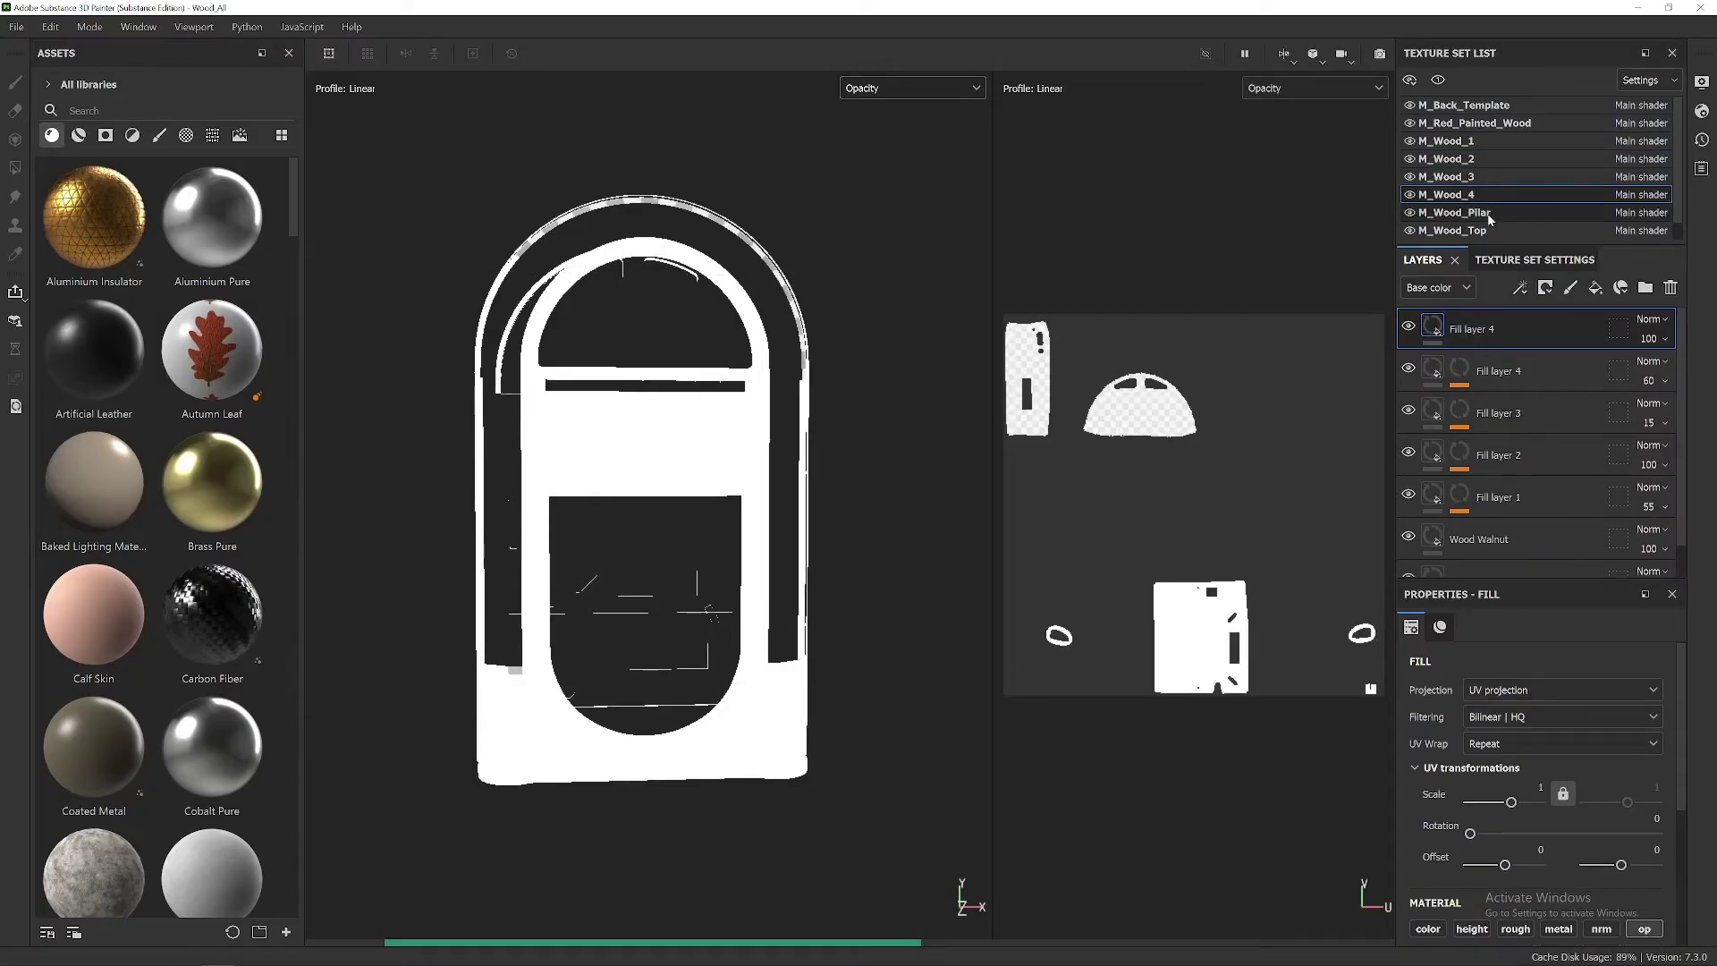
{"action": "left_click", "coordinate": [1488, 216]}
{"action": "left_click", "coordinate": [1474, 196]}
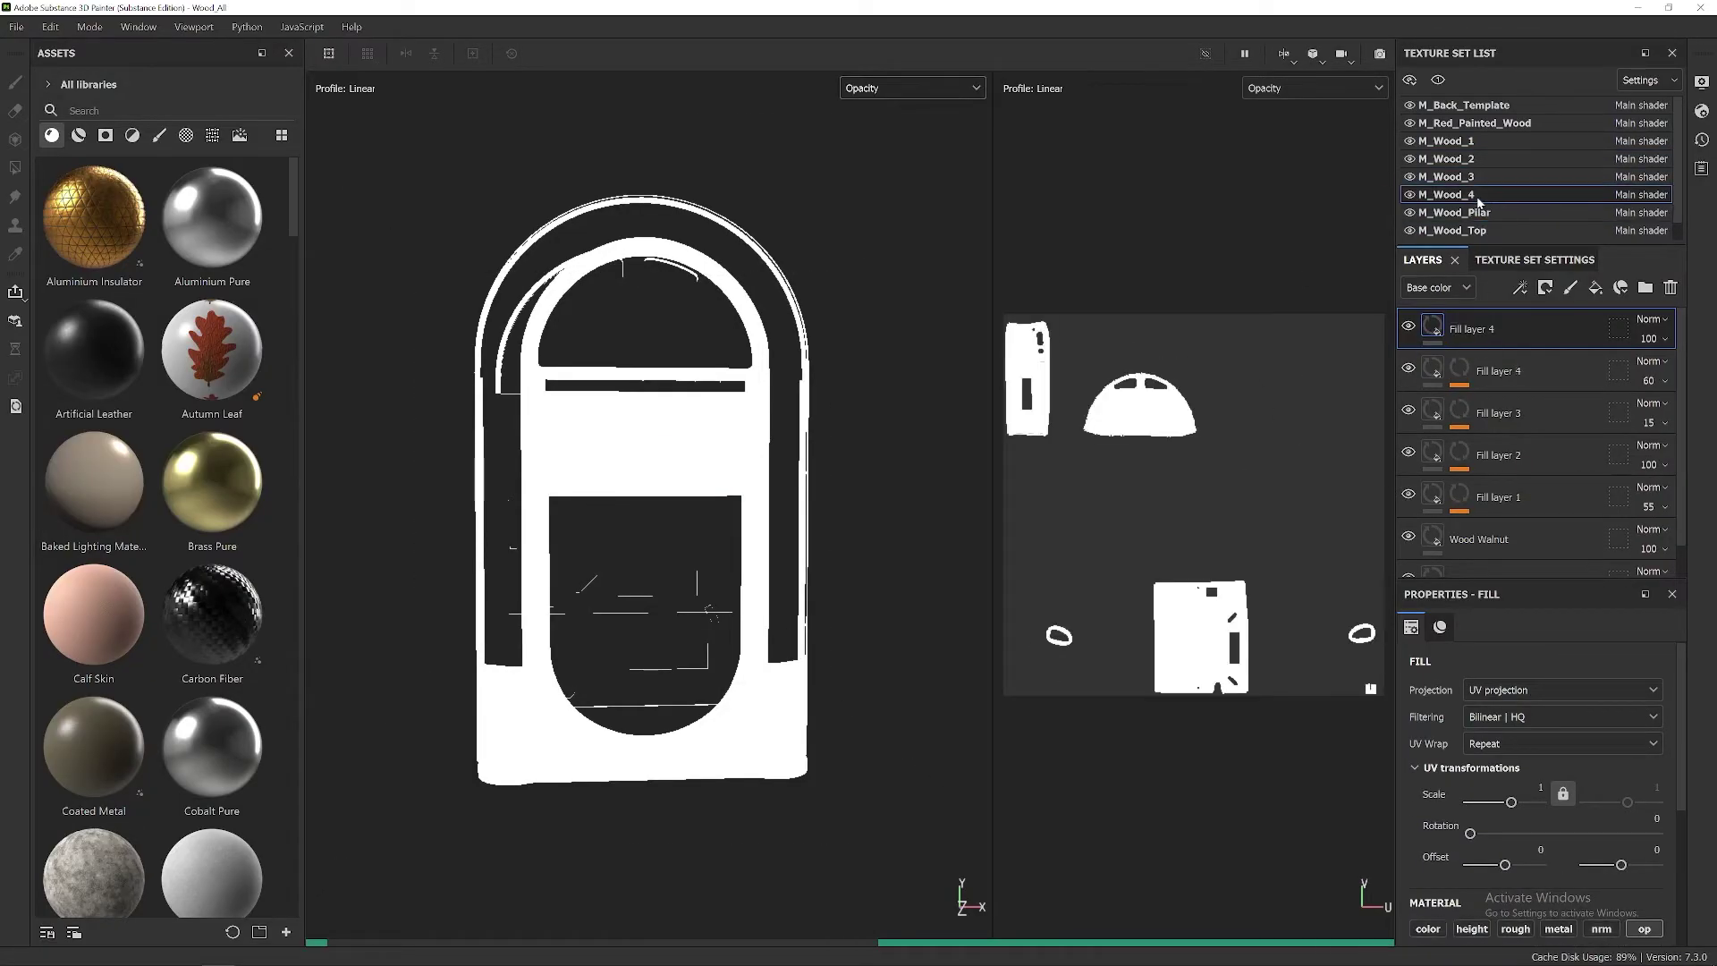
{"action": "left_click", "coordinate": [1483, 219]}
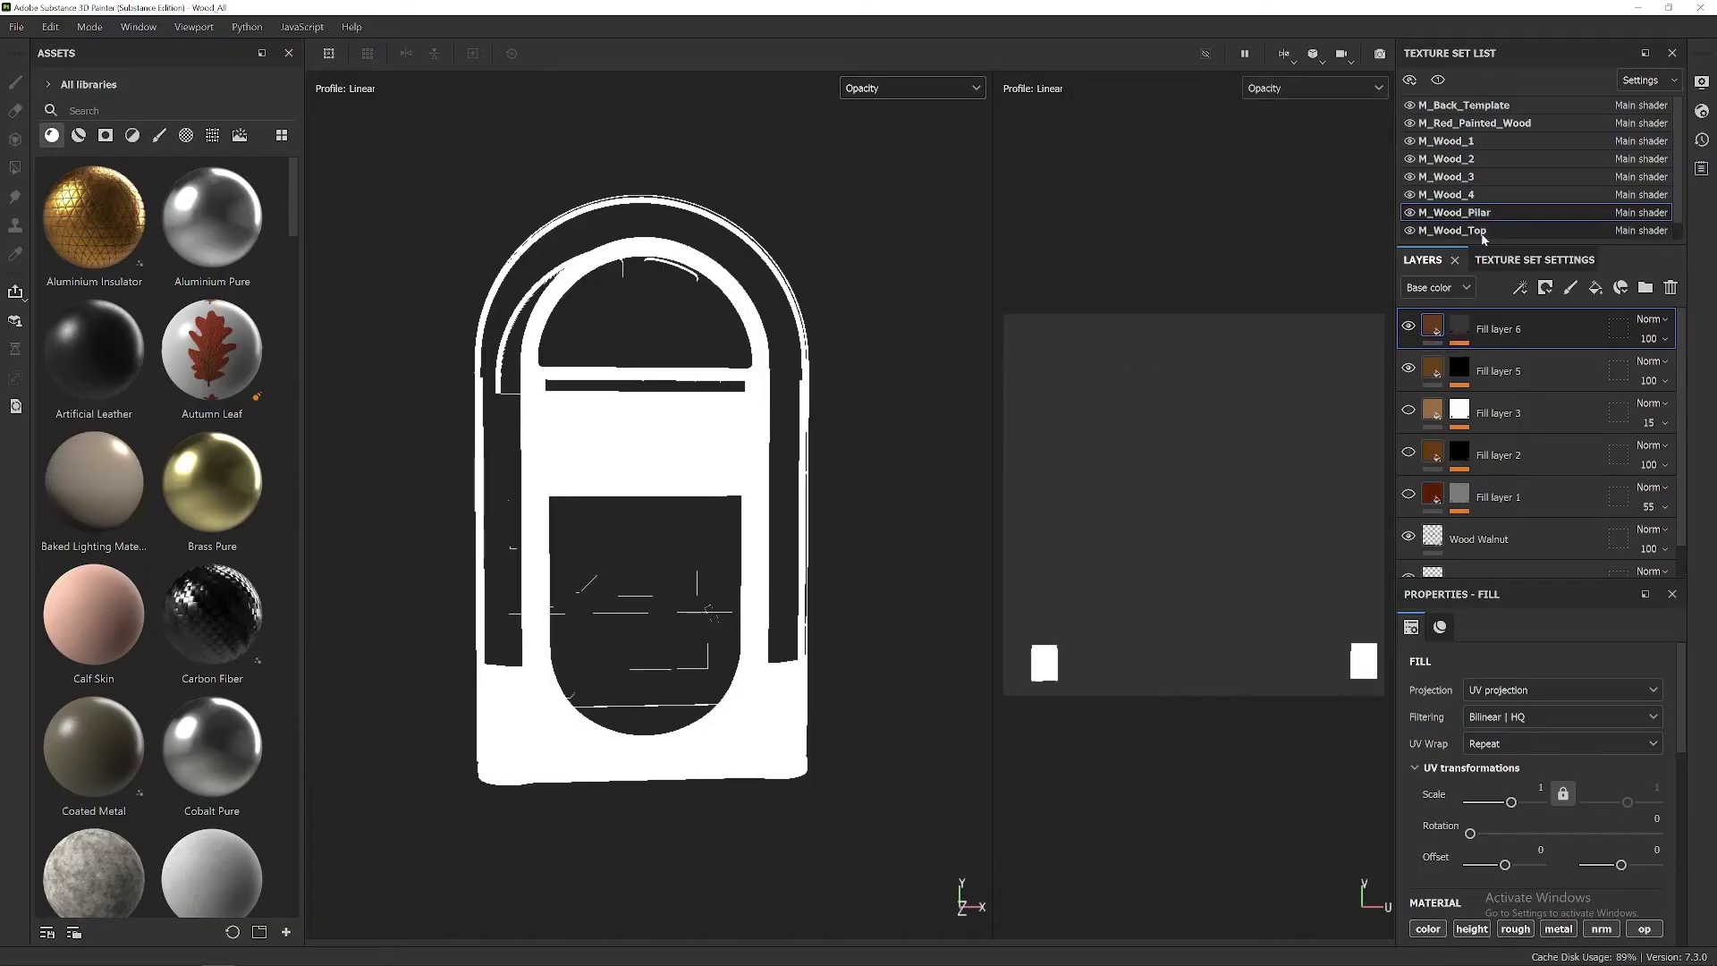
{"action": "left_click", "coordinate": [1483, 231]}
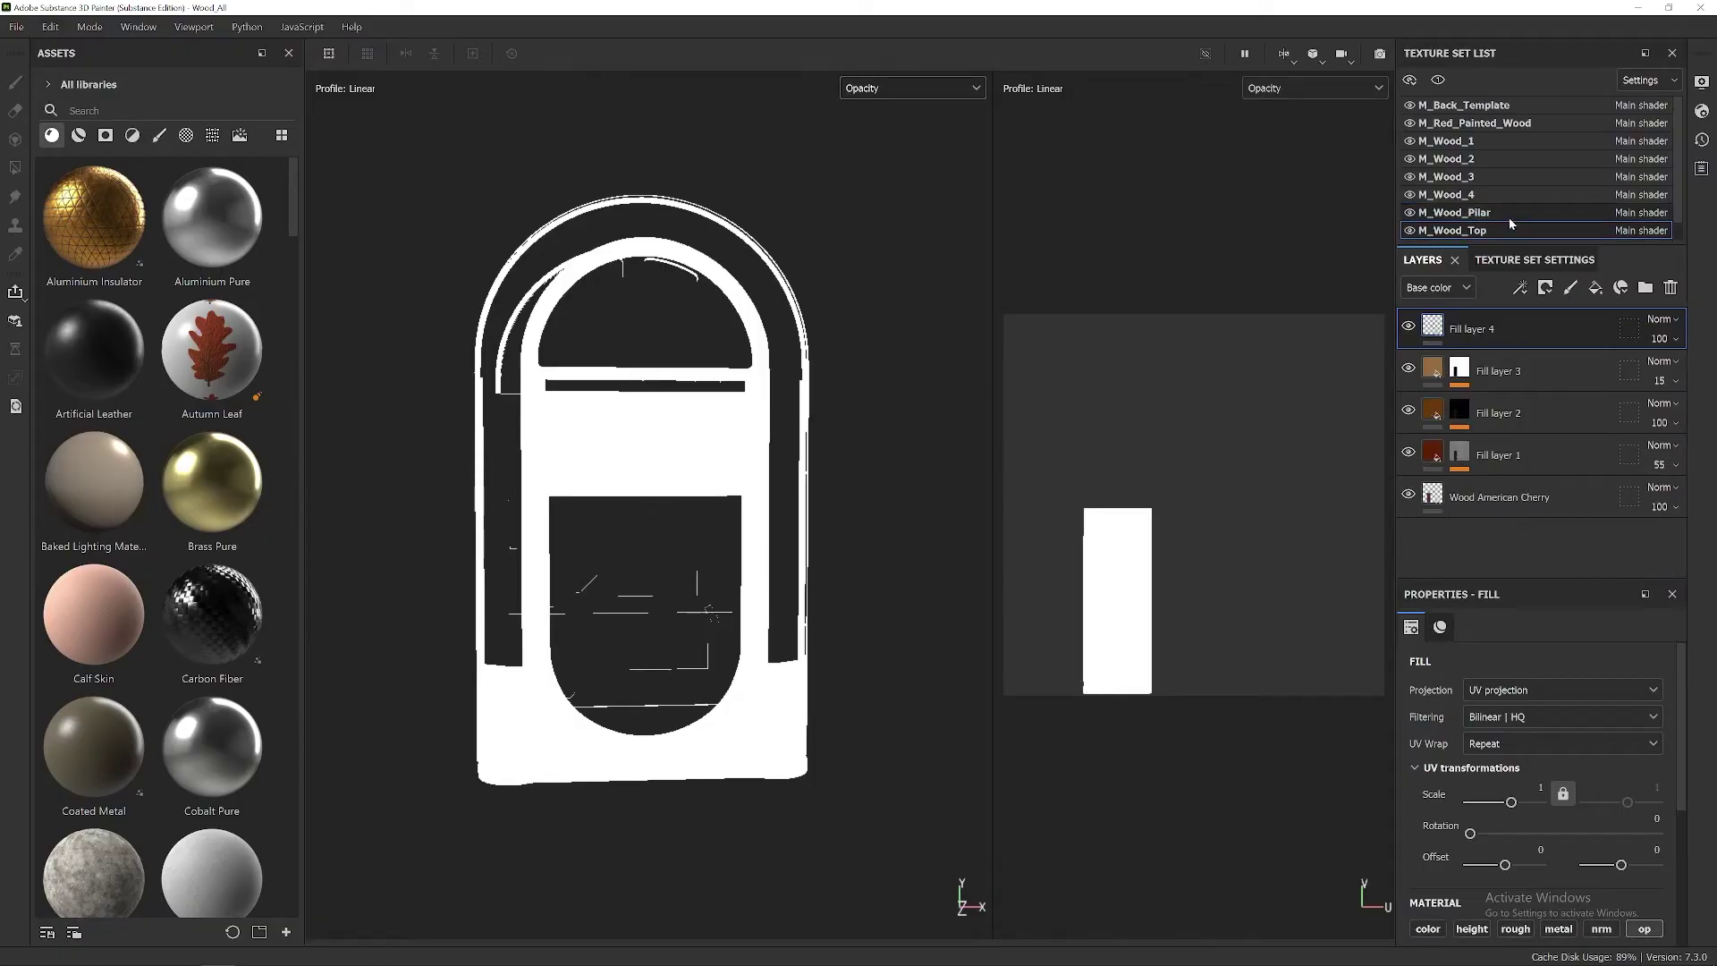
Step: Return to the M_Back_Template texture set, switch the viewport back to the Material display and view the model at an angle
{"action": "left_click", "coordinate": [1464, 105]}
{"action": "left_click", "coordinate": [1314, 88]}
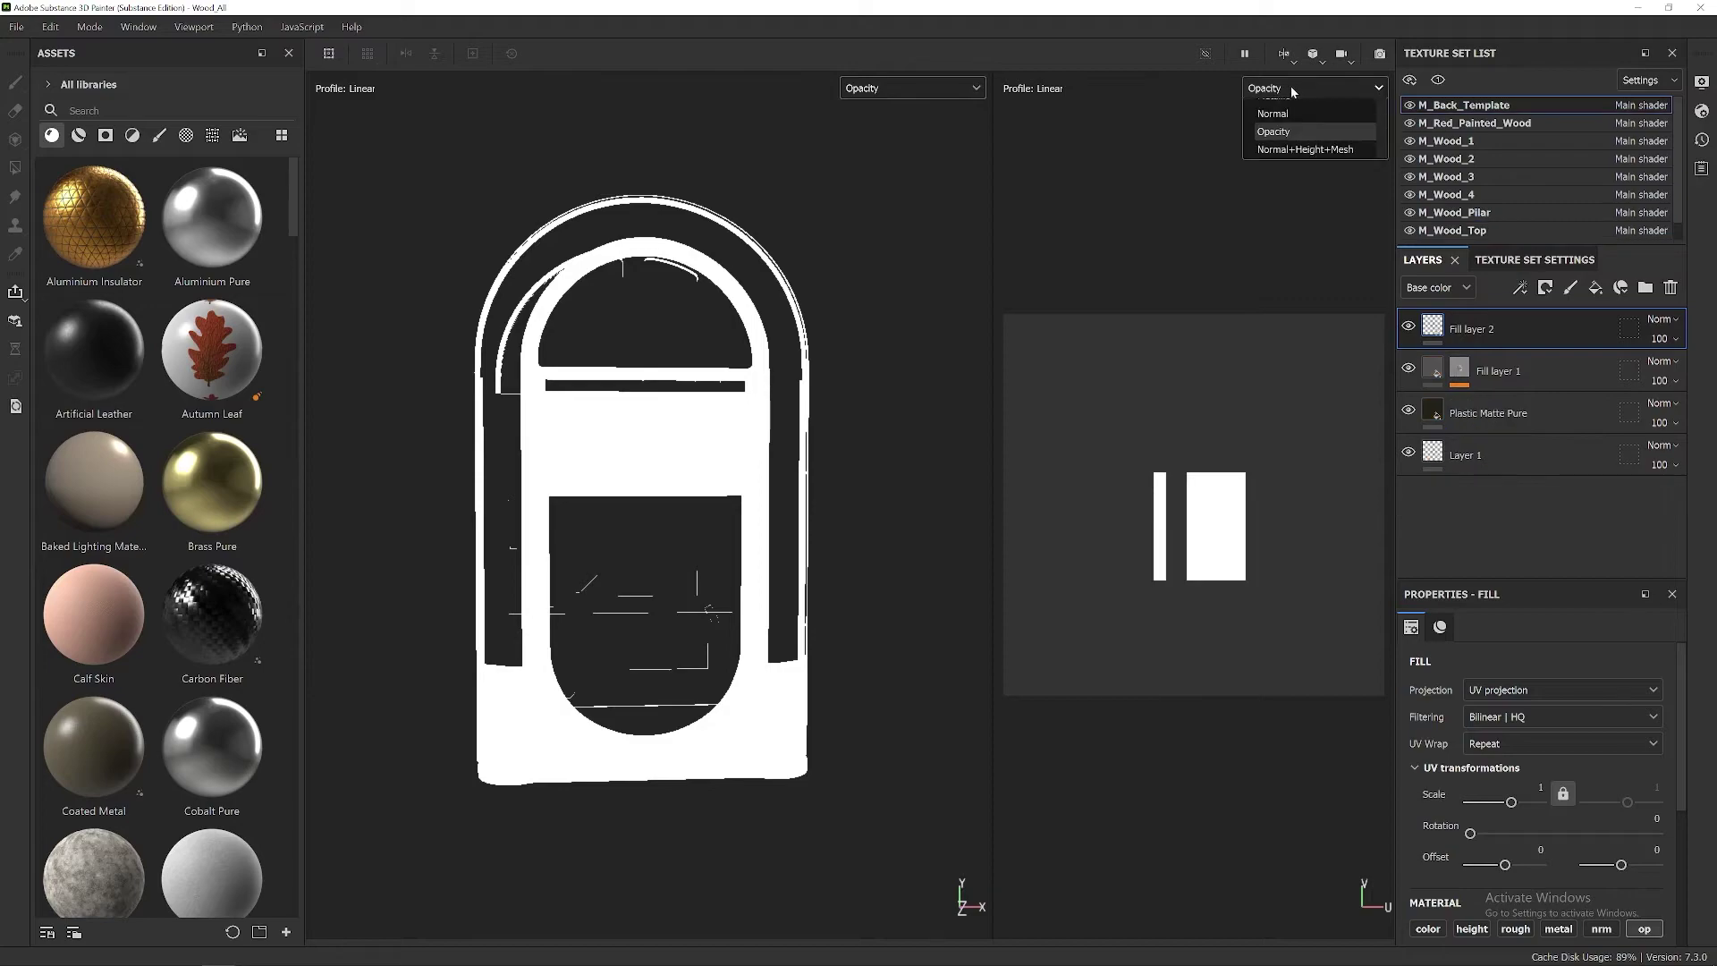
{"action": "left_click", "coordinate": [970, 88]}
{"action": "left_click", "coordinate": [941, 126]}
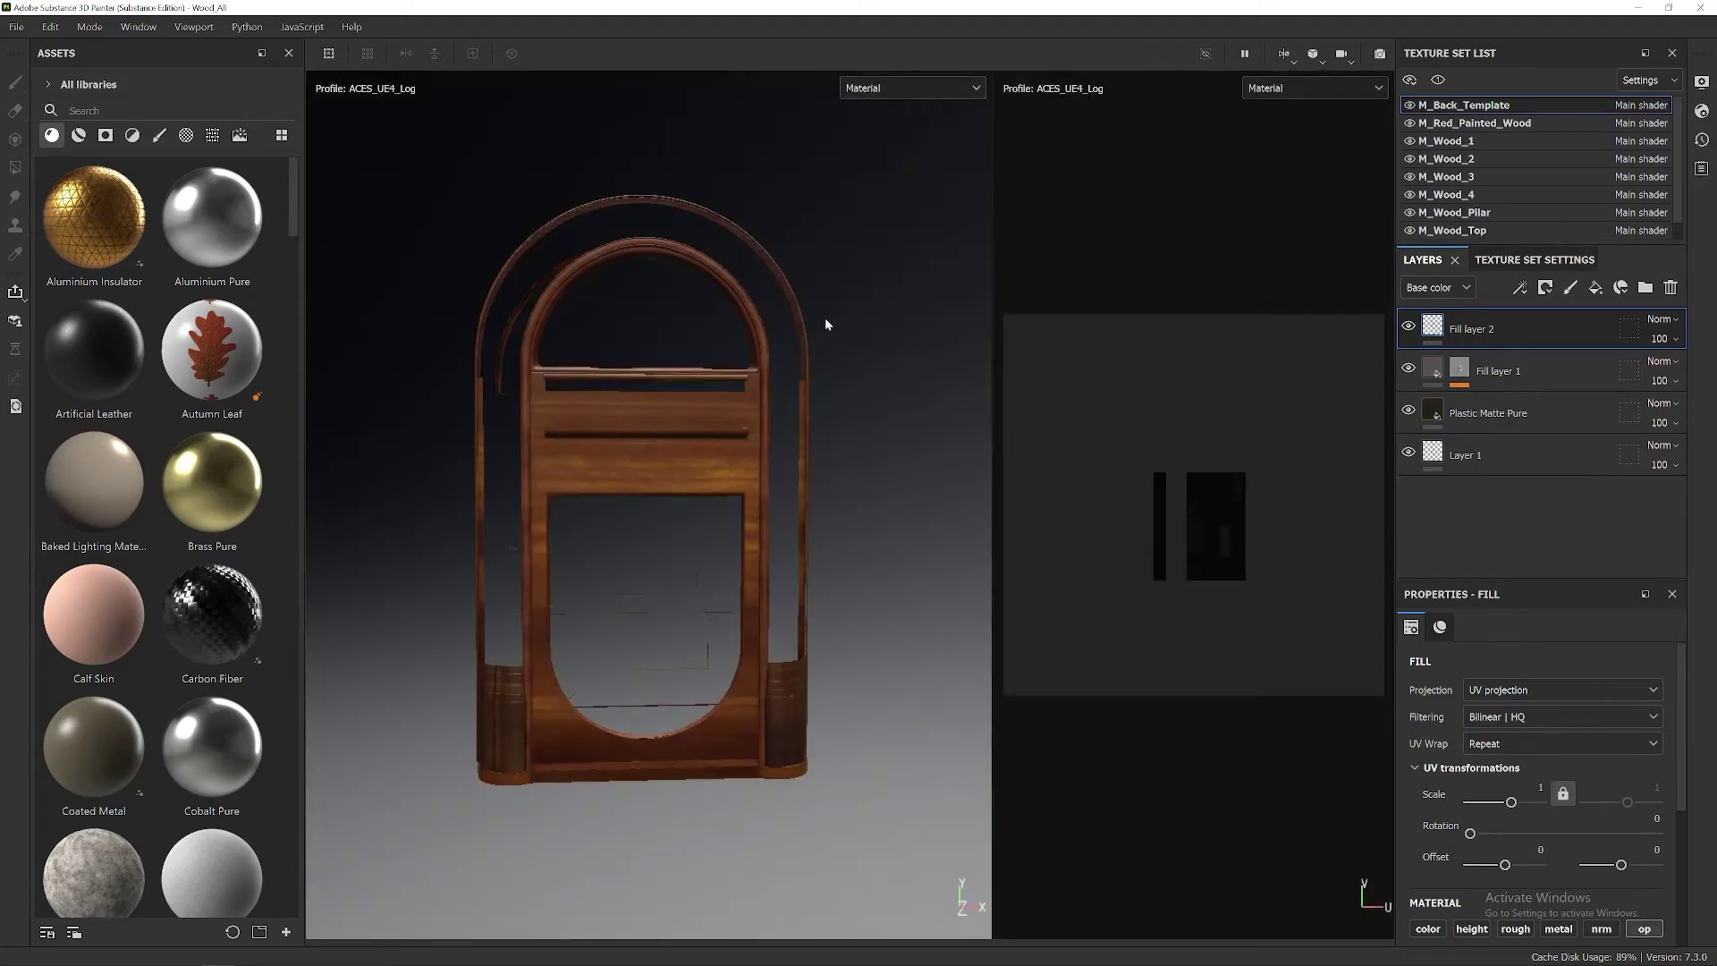
{"action": "mouse_move", "coordinate": [855, 363]}
{"action": "left_mouse_down", "text": "alt"}
{"action": "mouse_move", "coordinate": [843, 434]}
{"action": "mouse_move", "coordinate": [867, 476]}
{"action": "mouse_move", "coordinate": [896, 471]}
{"action": "mouse_move", "coordinate": [892, 501]}
{"action": "left_mouse_up", "text": "alt"}
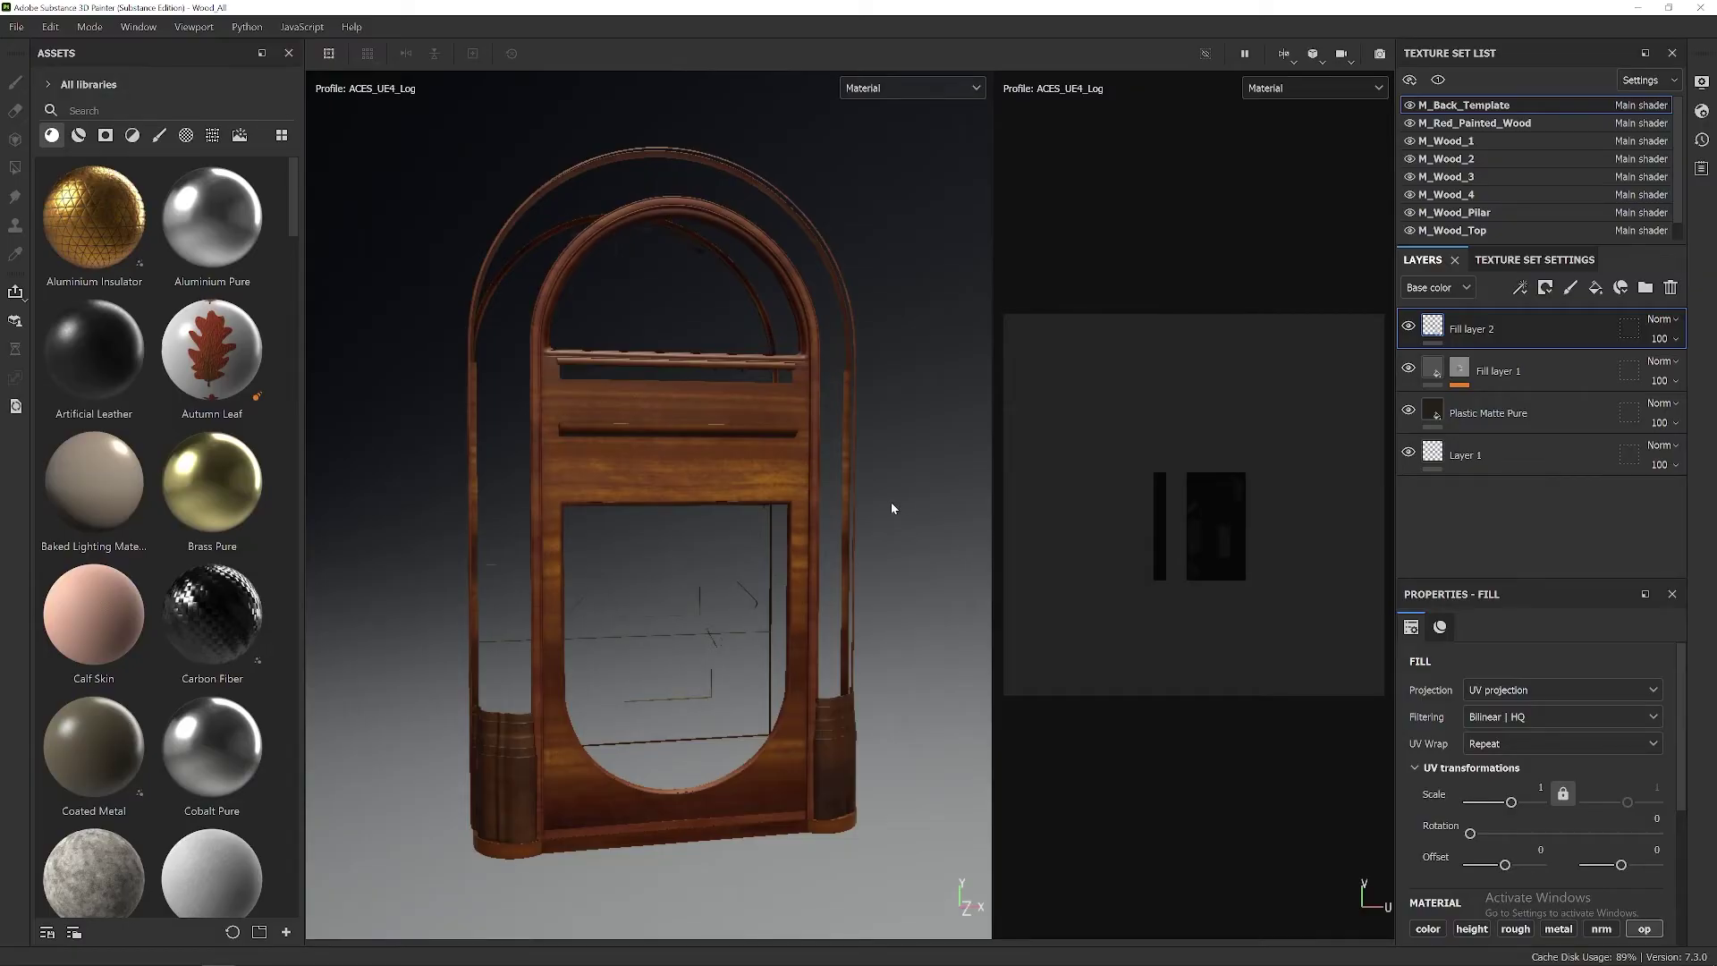
Step: Export all texture sets with Dilation + transparent padding at 3 and save the export settings
{"action": "key", "text": "ctrl+shift+e"}
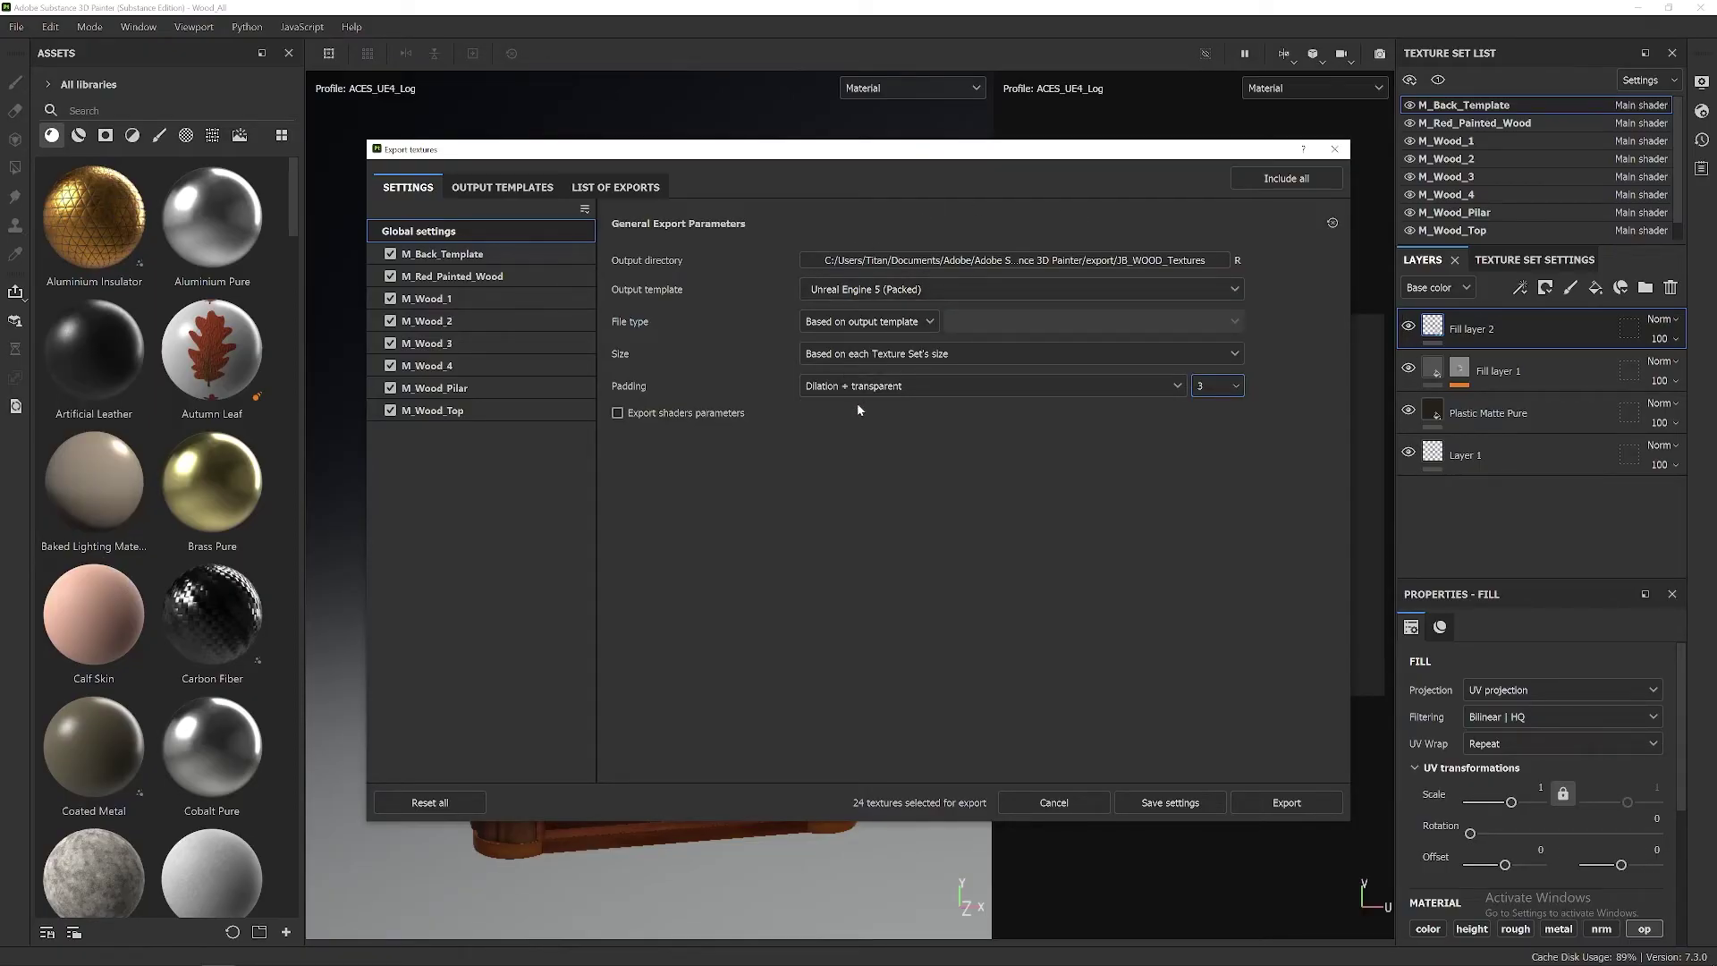
{"action": "left_click", "coordinate": [1149, 385]}
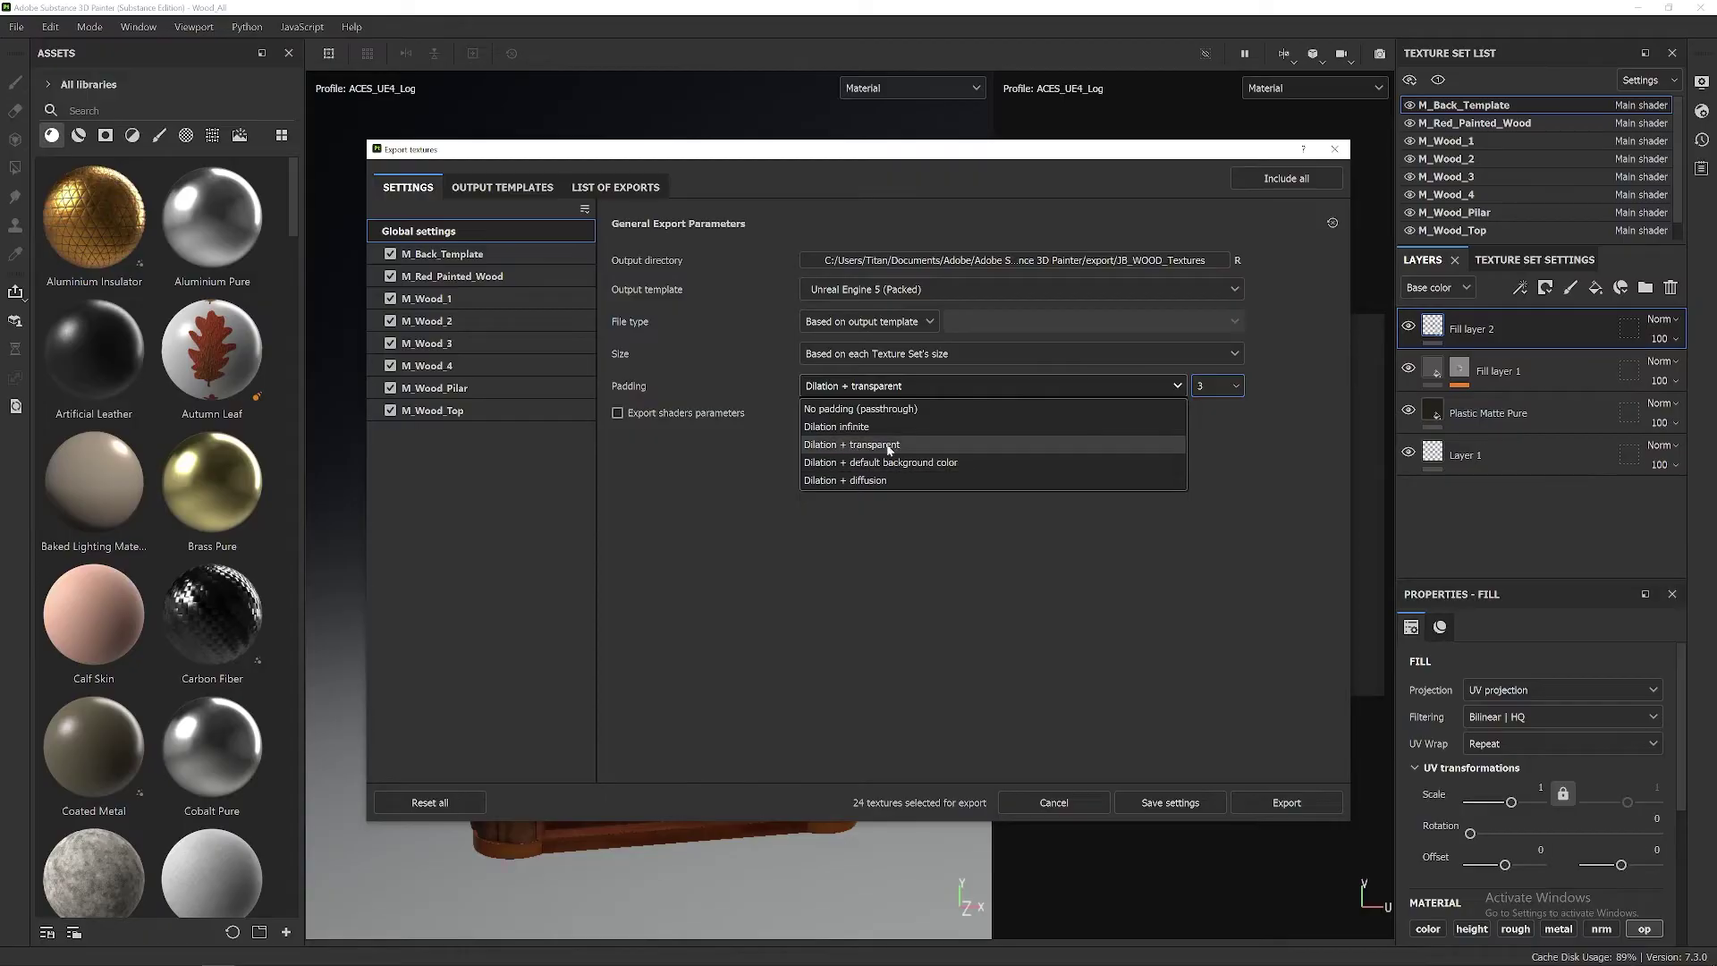
{"action": "left_click", "coordinate": [927, 446]}
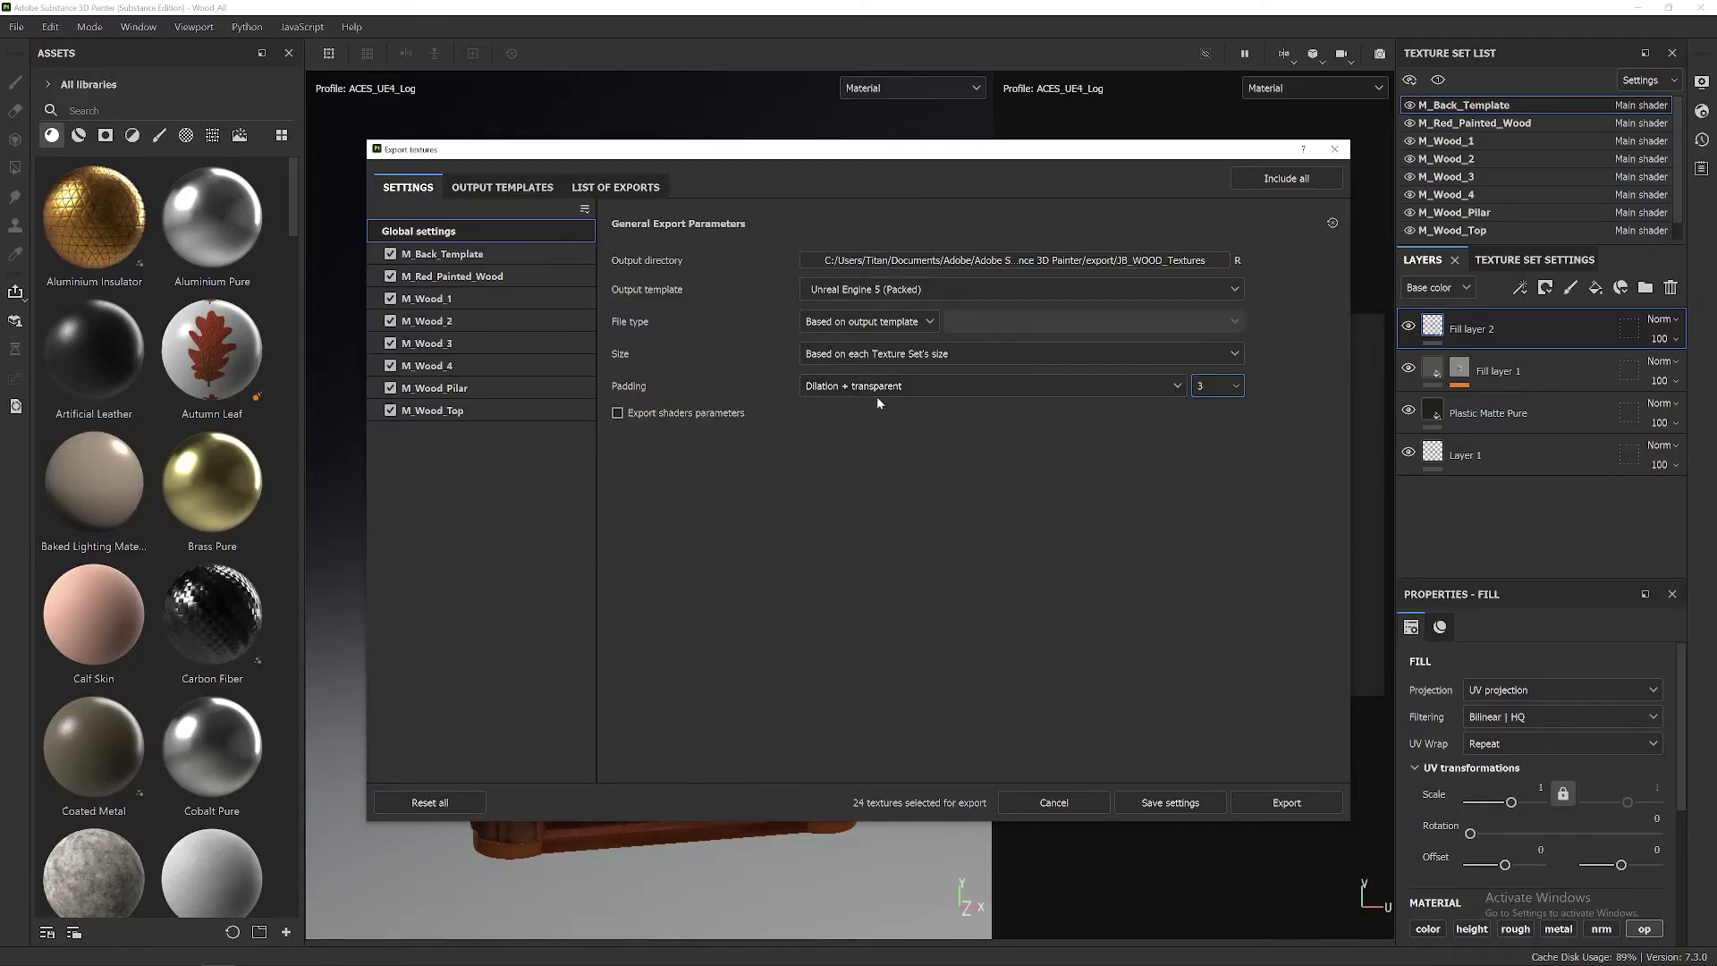
{"action": "left_click", "coordinate": [1239, 387]}
{"action": "left_click", "coordinate": [1301, 807]}
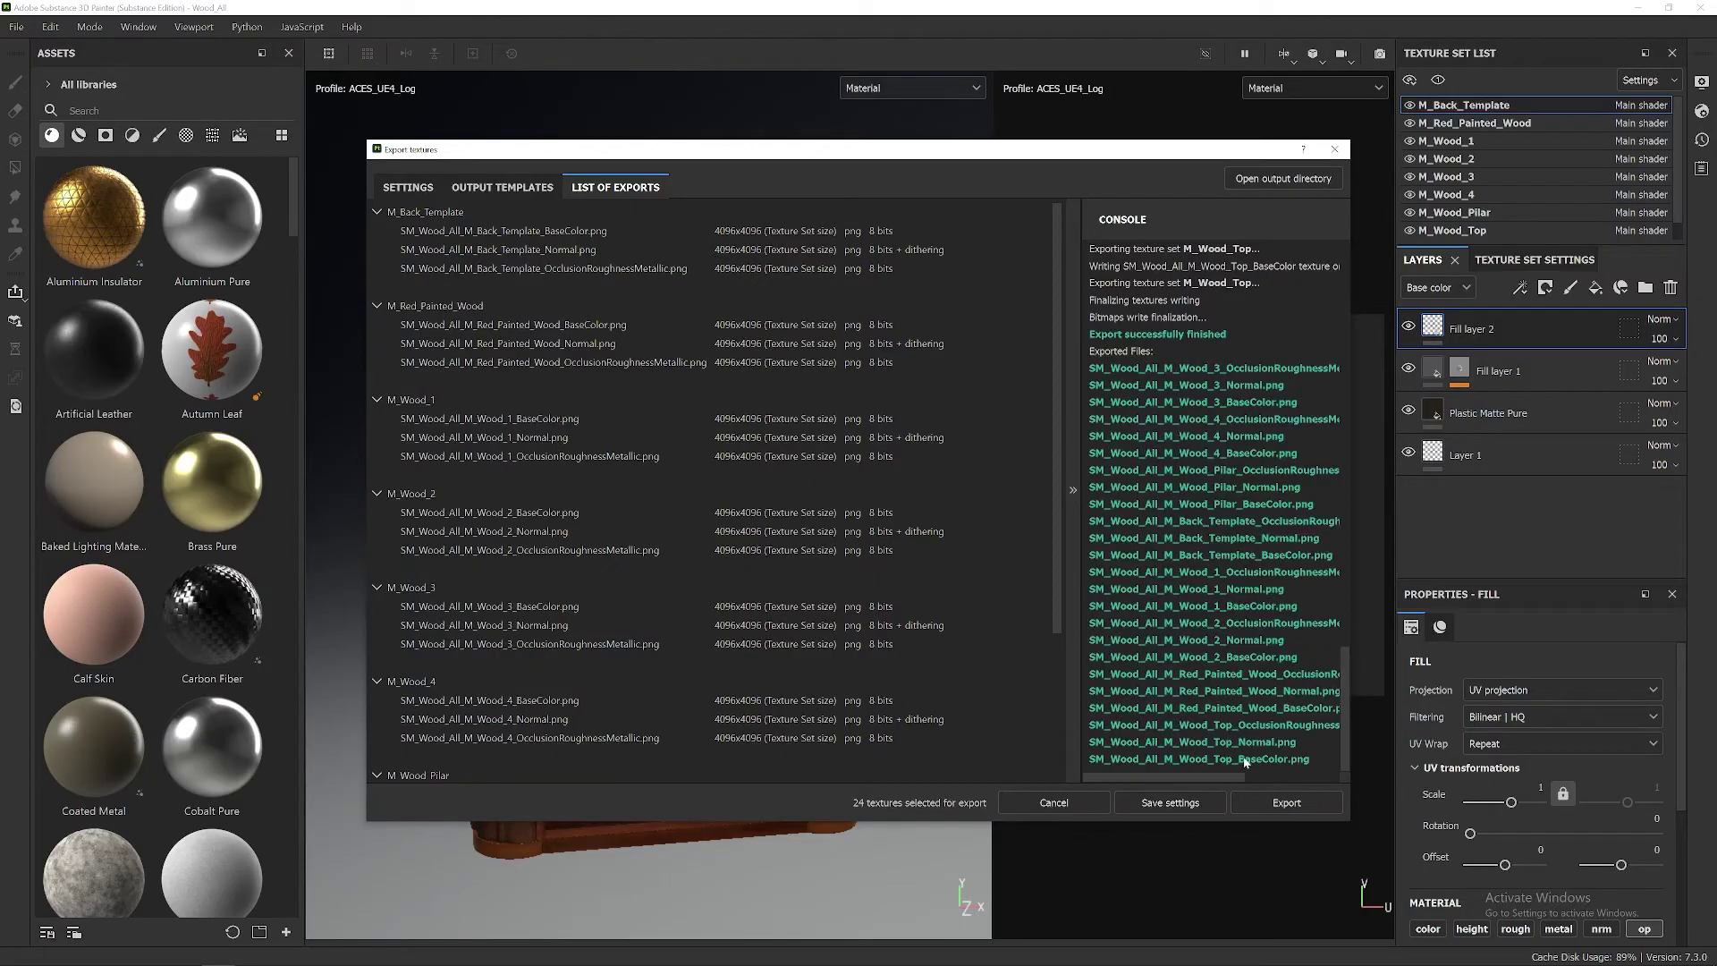
{"action": "left_click", "coordinate": [1198, 799]}
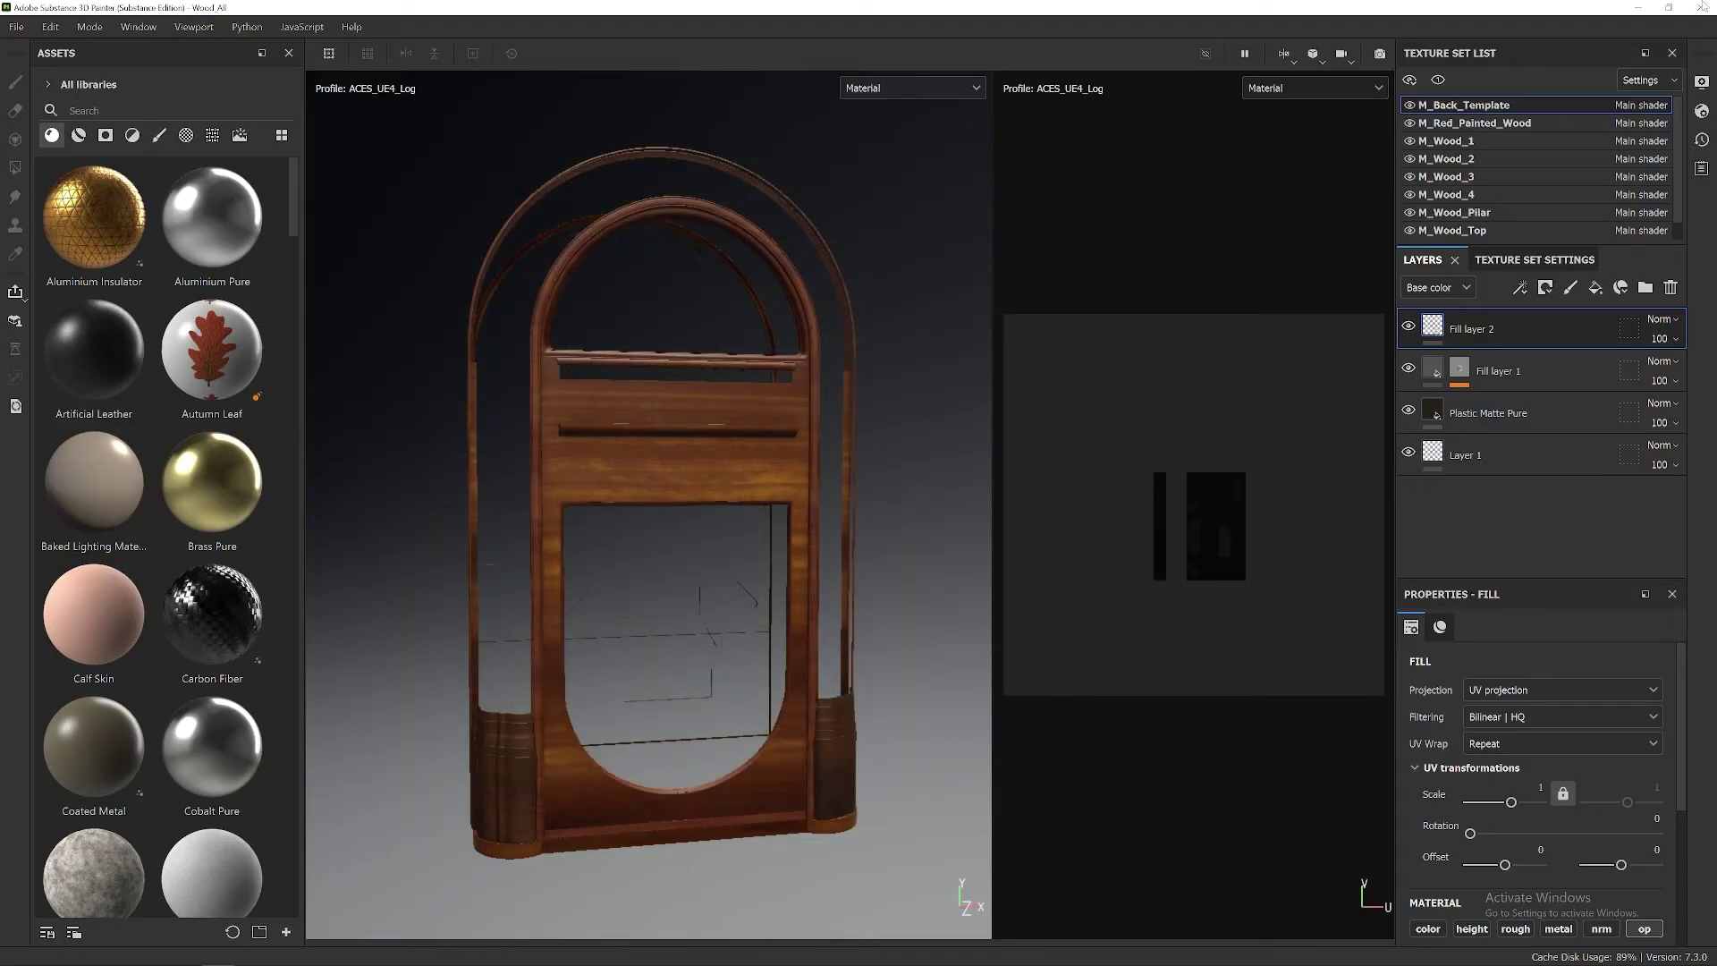
Step: Pause the engine computation and switch to Photoshop
{"action": "left_click", "coordinate": [1244, 53]}
{"action": "key", "text": "alt+Tab"}
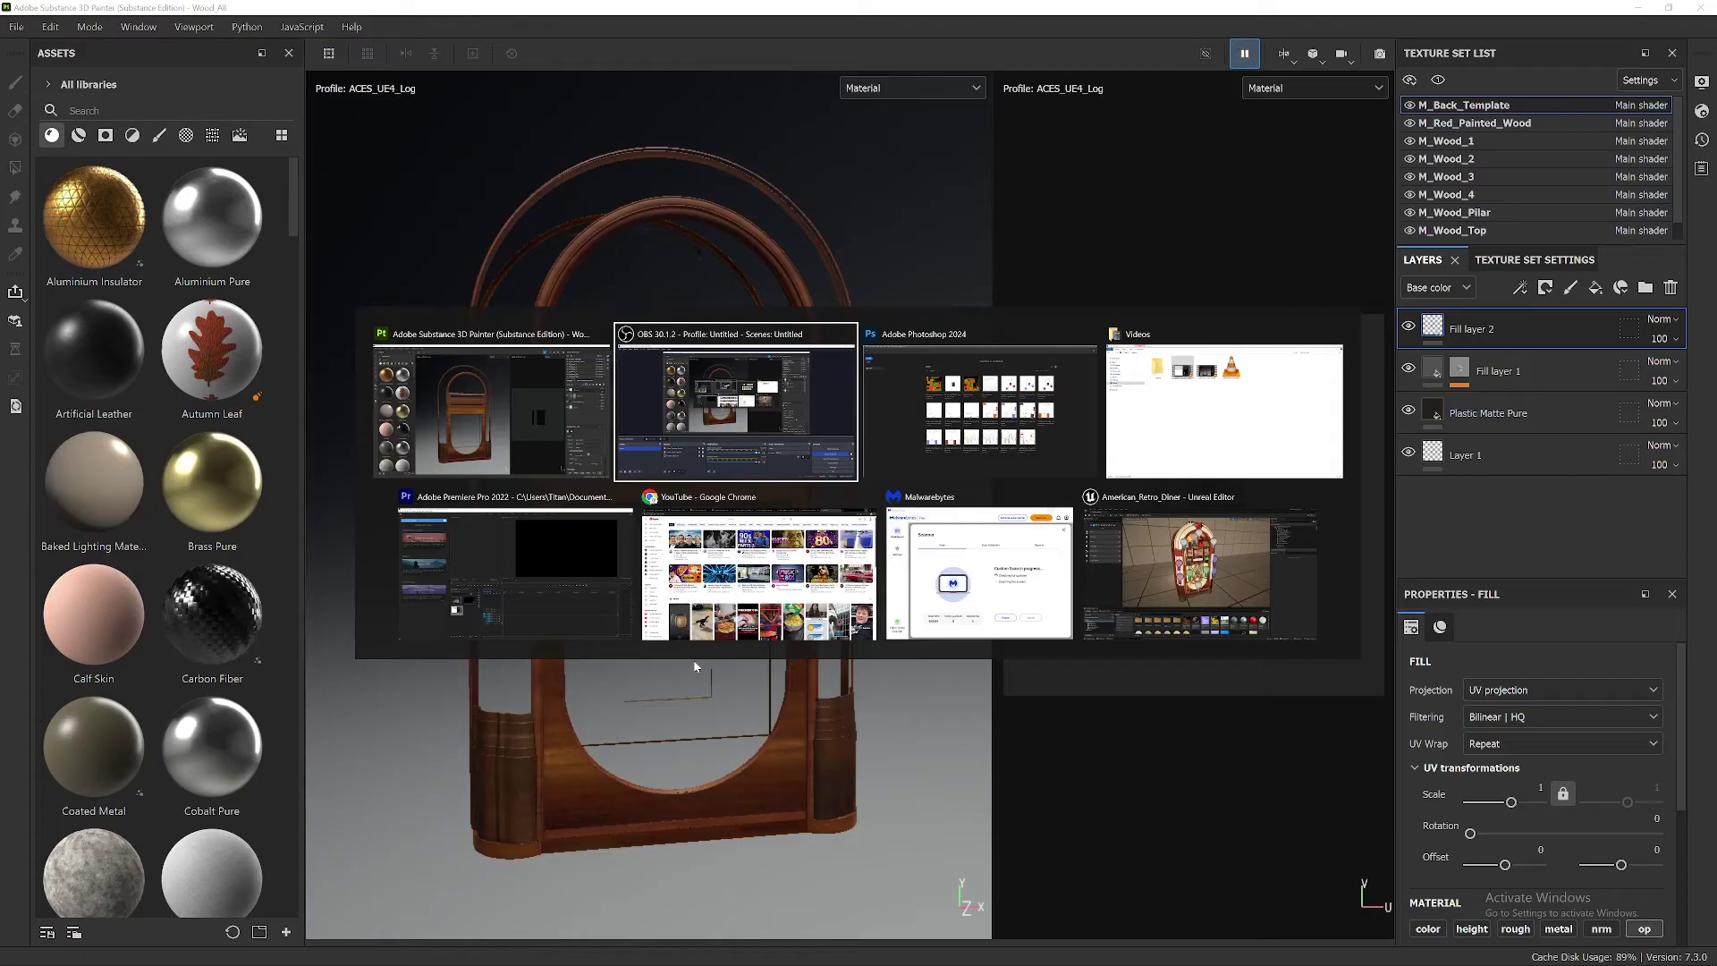
{"action": "key", "text": "alt+Tab"}
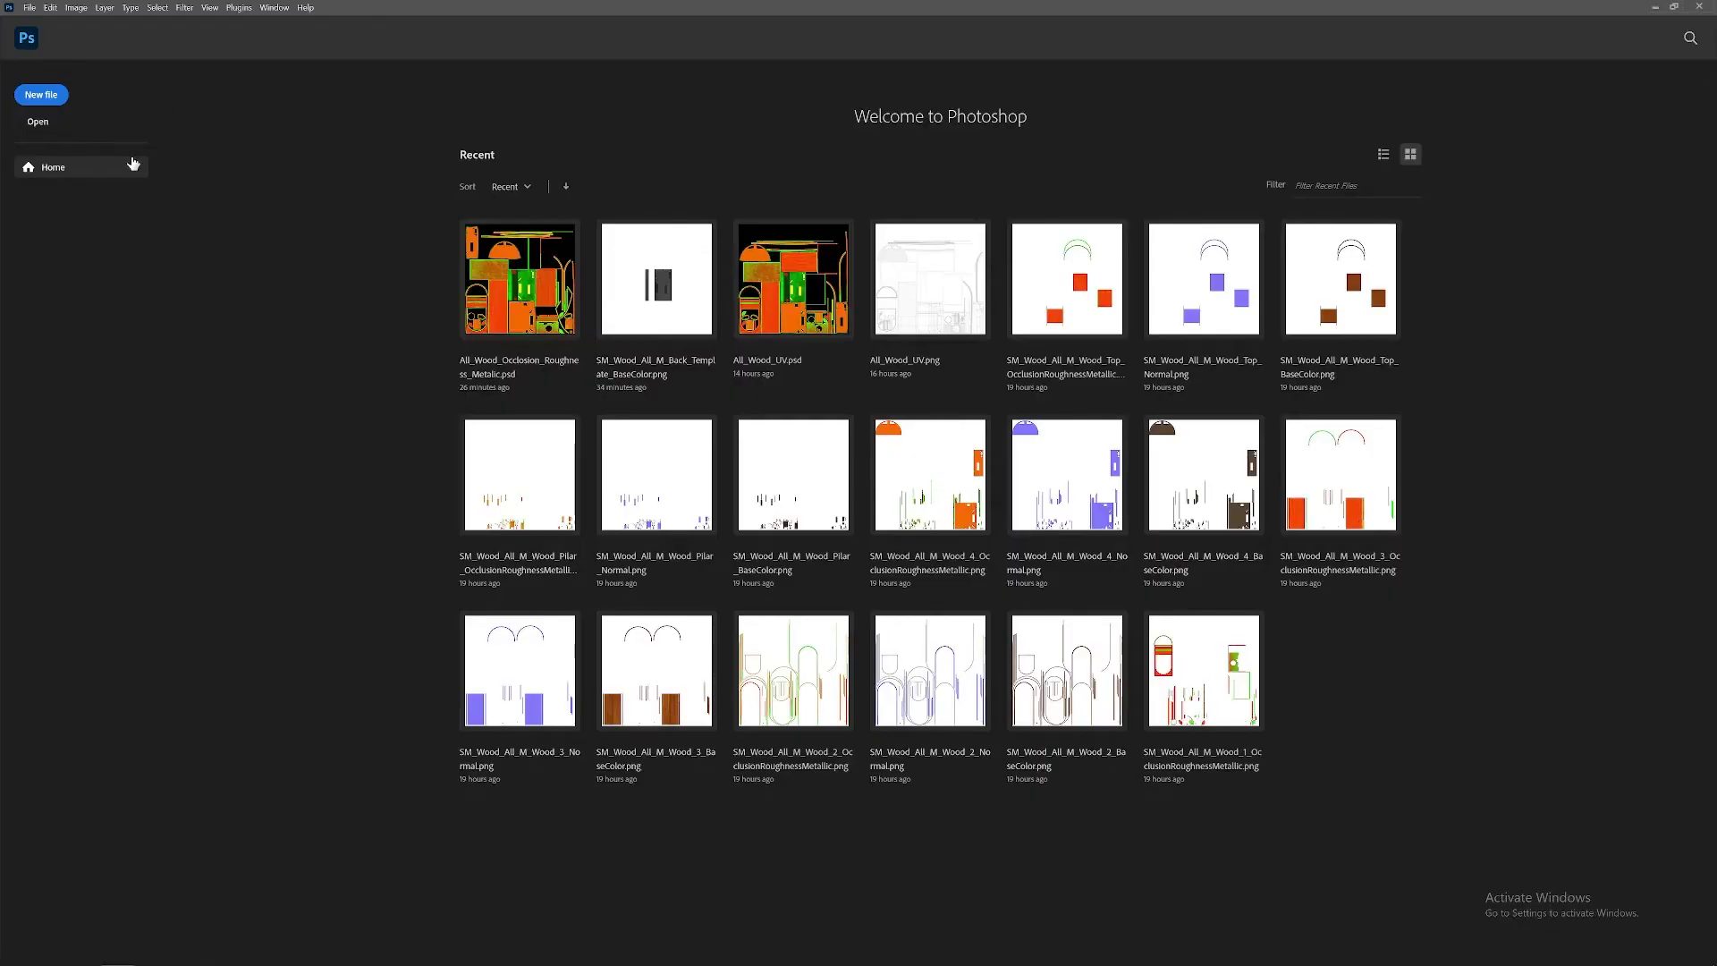
Step: Open SM_Wood_All_M_Back_Template_BaseColor.png from the JB_WOOD_Textures folder in the Substance 3D Painter export directory
{"action": "left_click", "coordinate": [37, 122]}
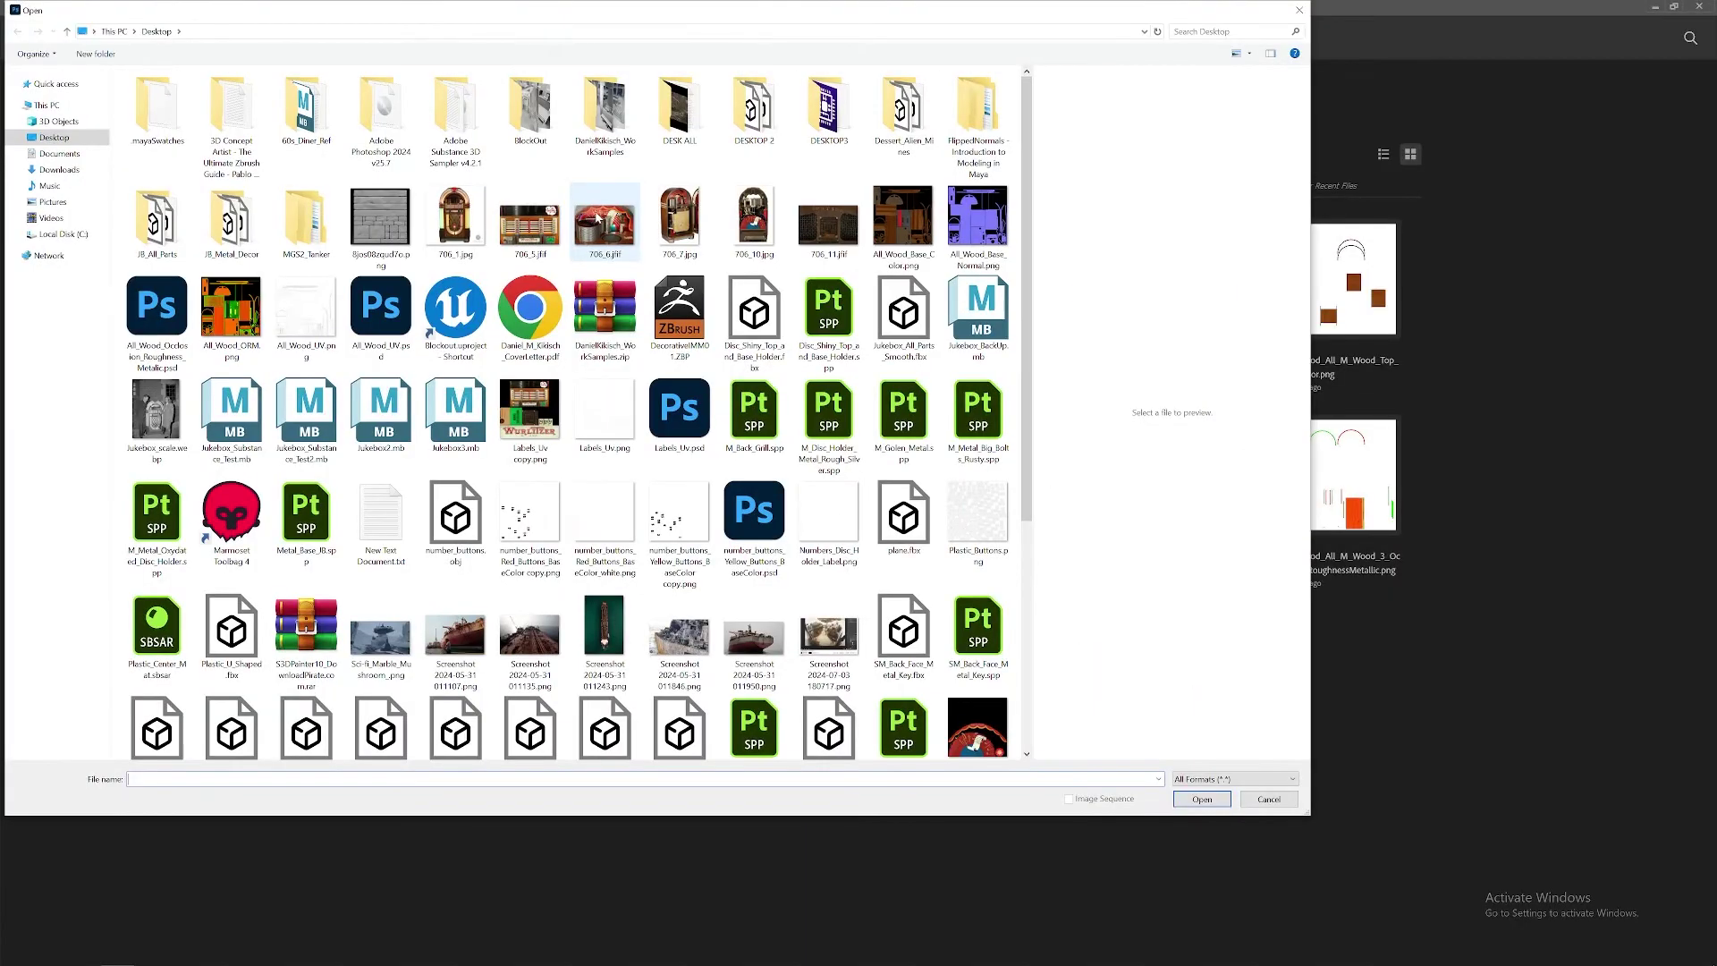
{"action": "left_click", "coordinate": [59, 153]}
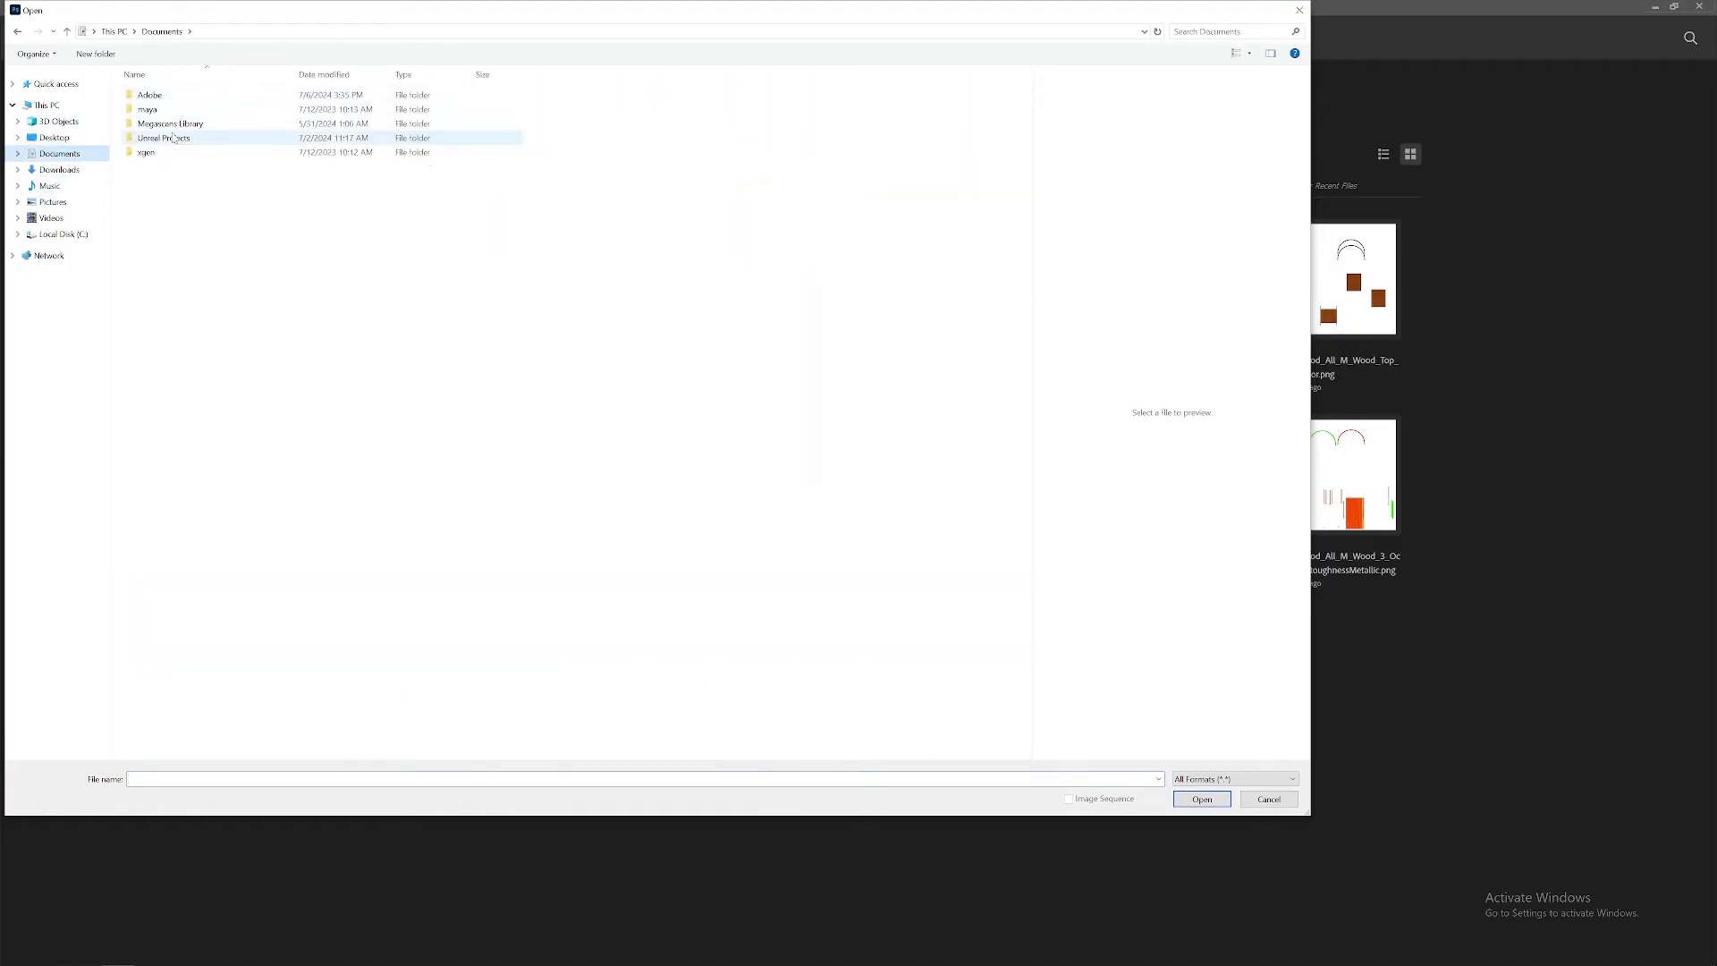
{"action": "double_click", "coordinate": [176, 96]}
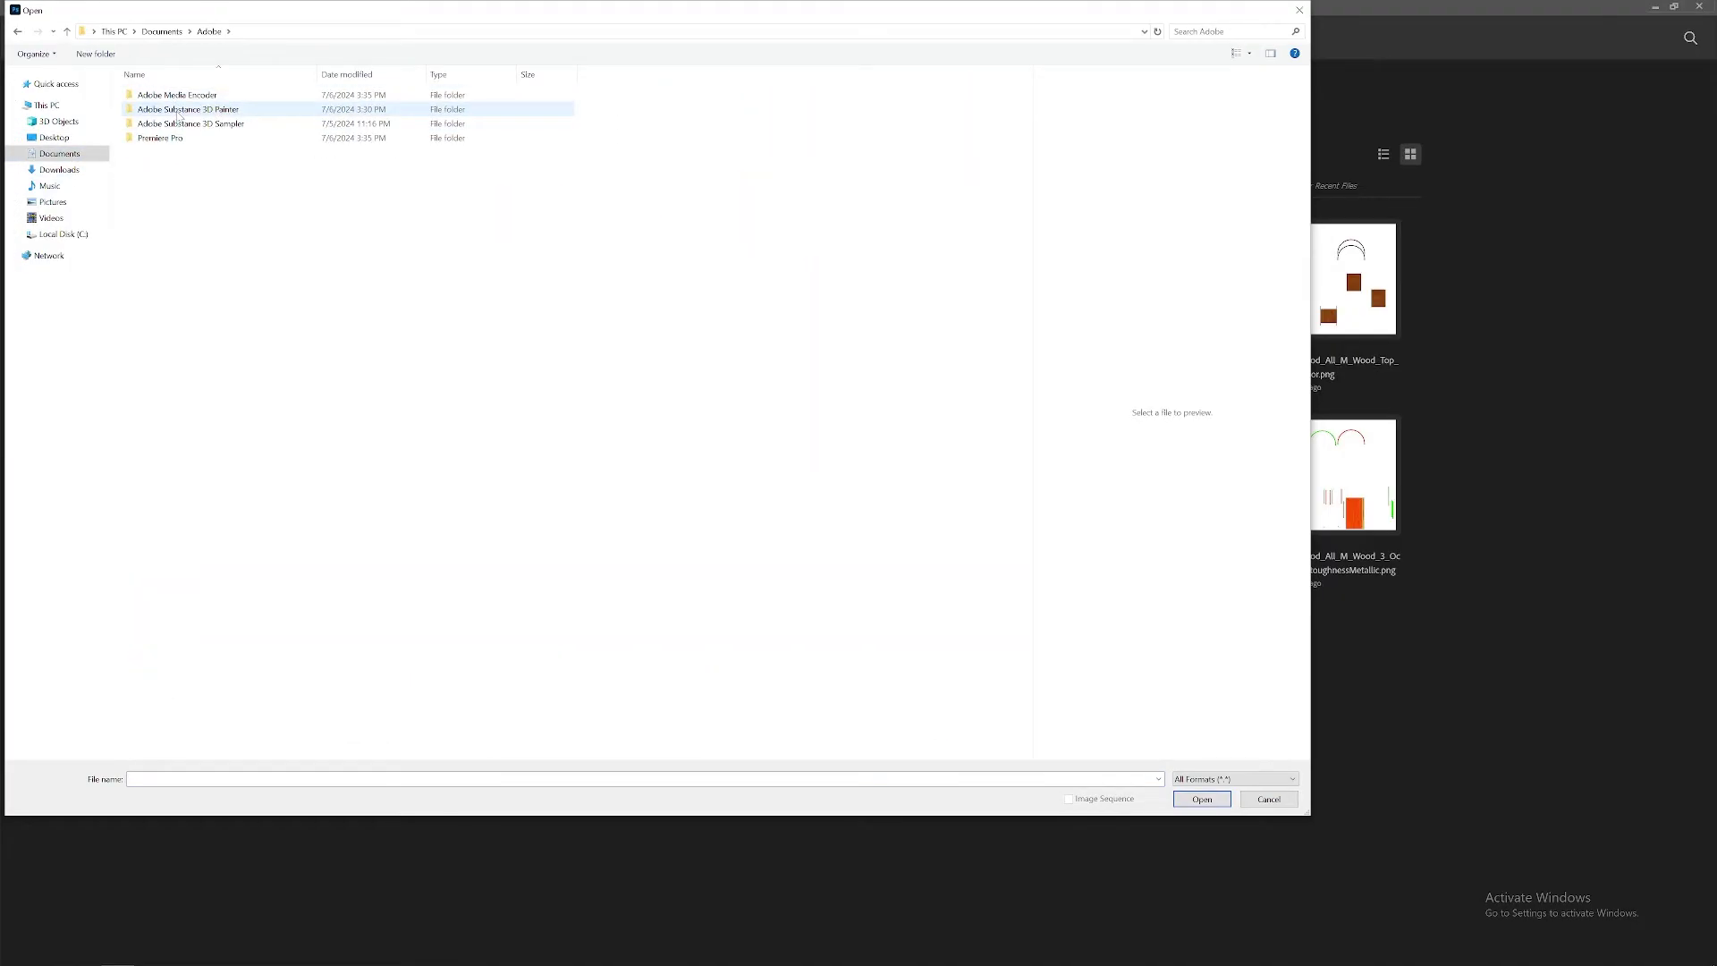
{"action": "double_click", "coordinate": [178, 110]}
{"action": "double_click", "coordinate": [176, 125]}
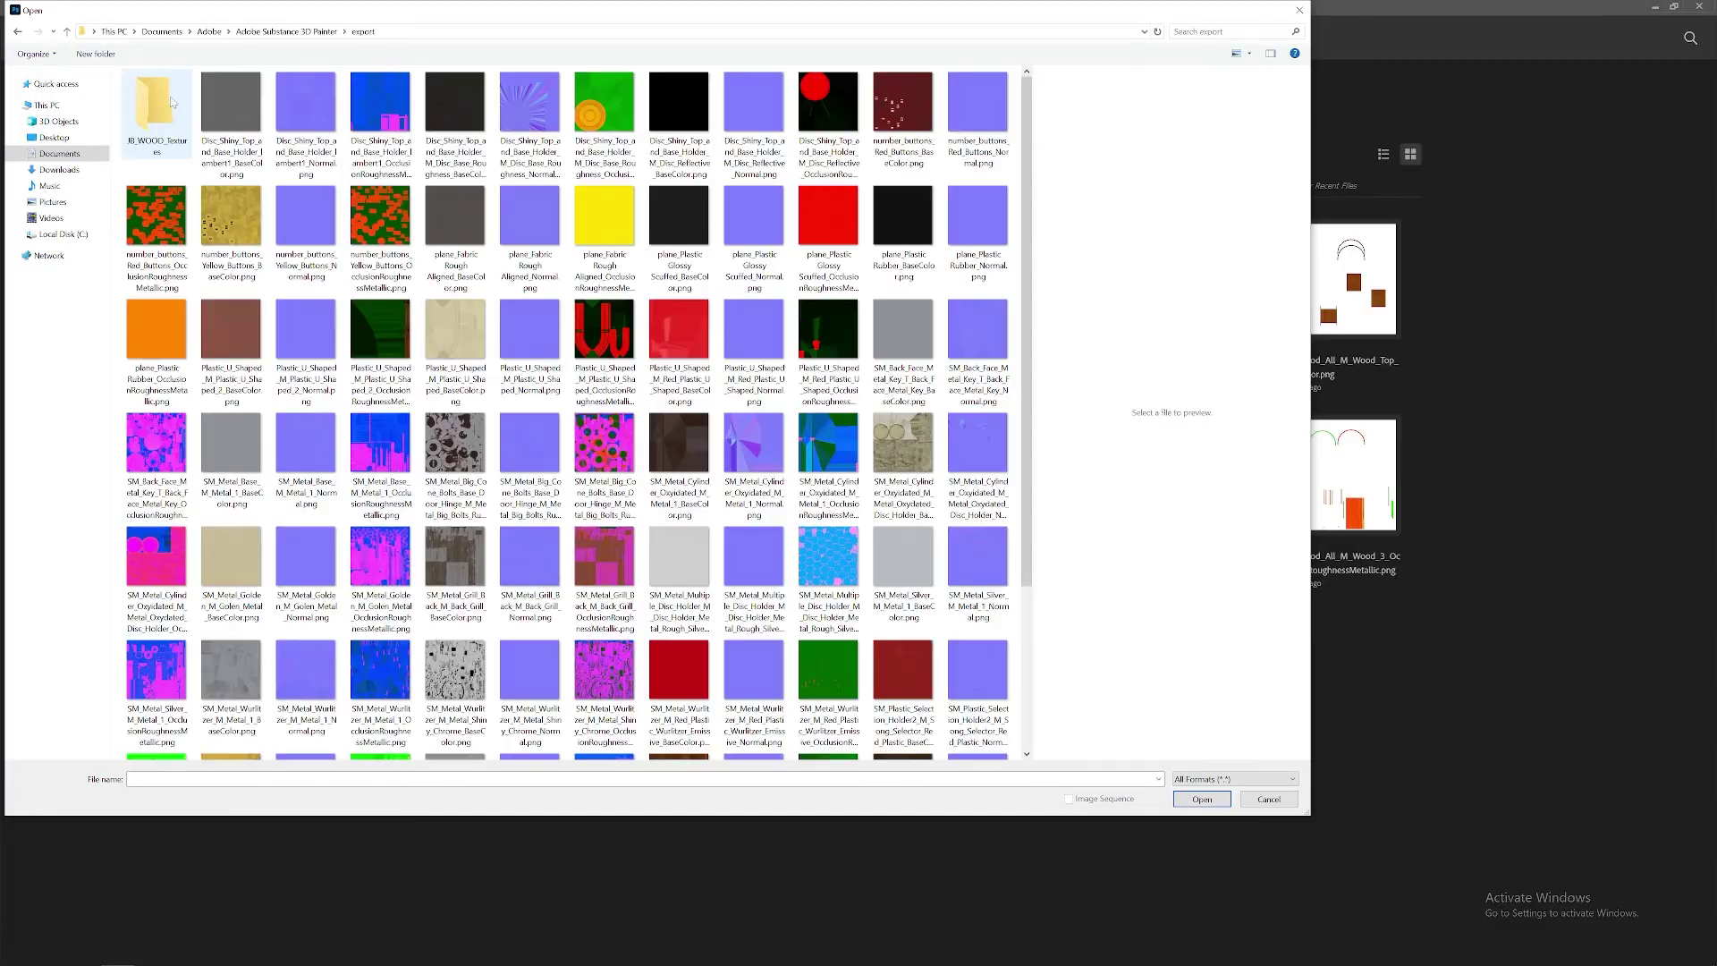
{"action": "double_click", "coordinate": [172, 103]}
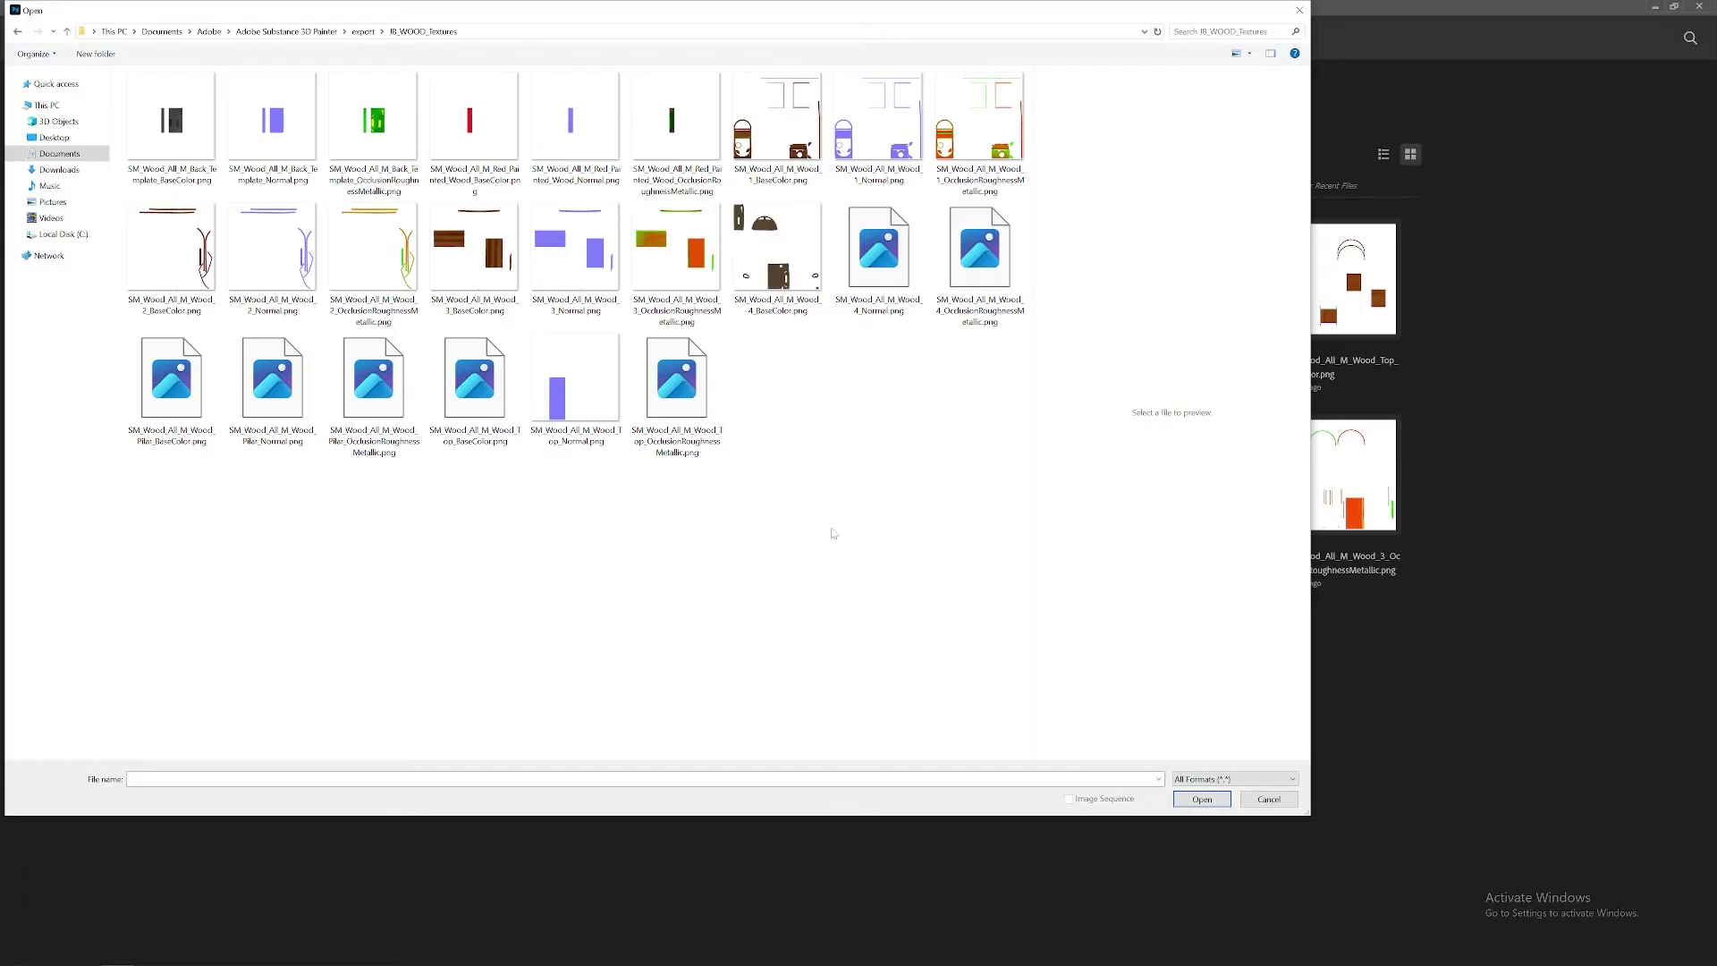
{"action": "scroll", "coordinate": [630, 505], "scroll_direction": "up", "scroll_amount": 2, "text": "ctrl"}
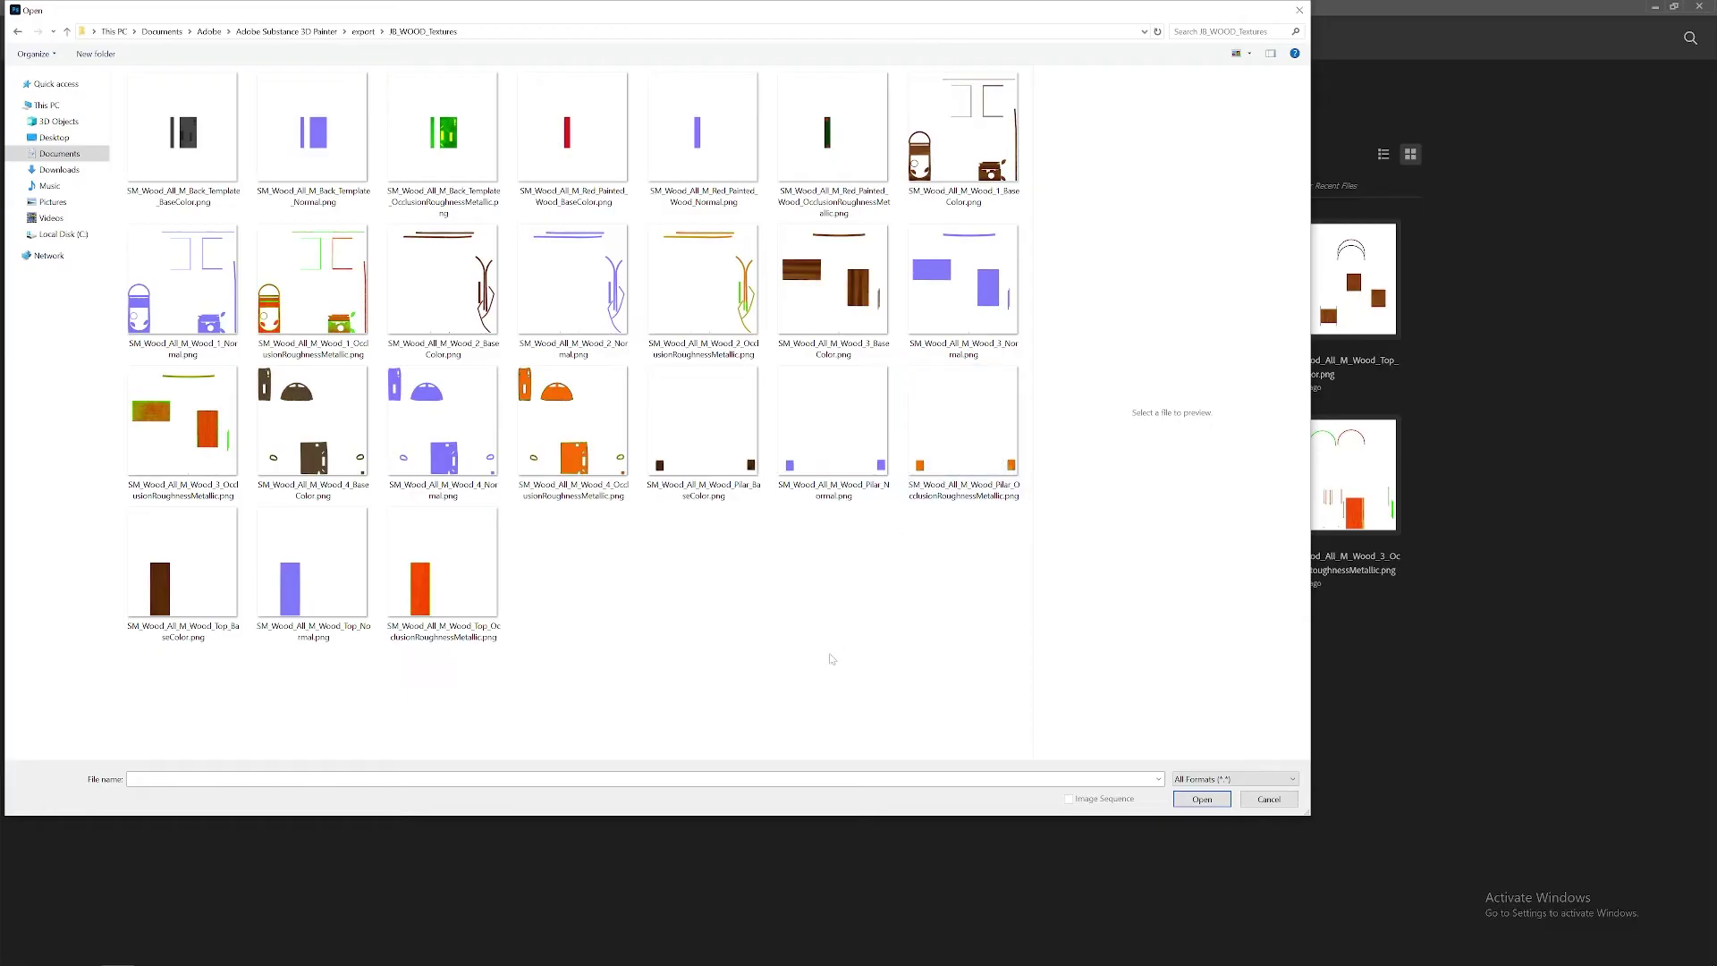
{"action": "left_click", "coordinate": [212, 161]}
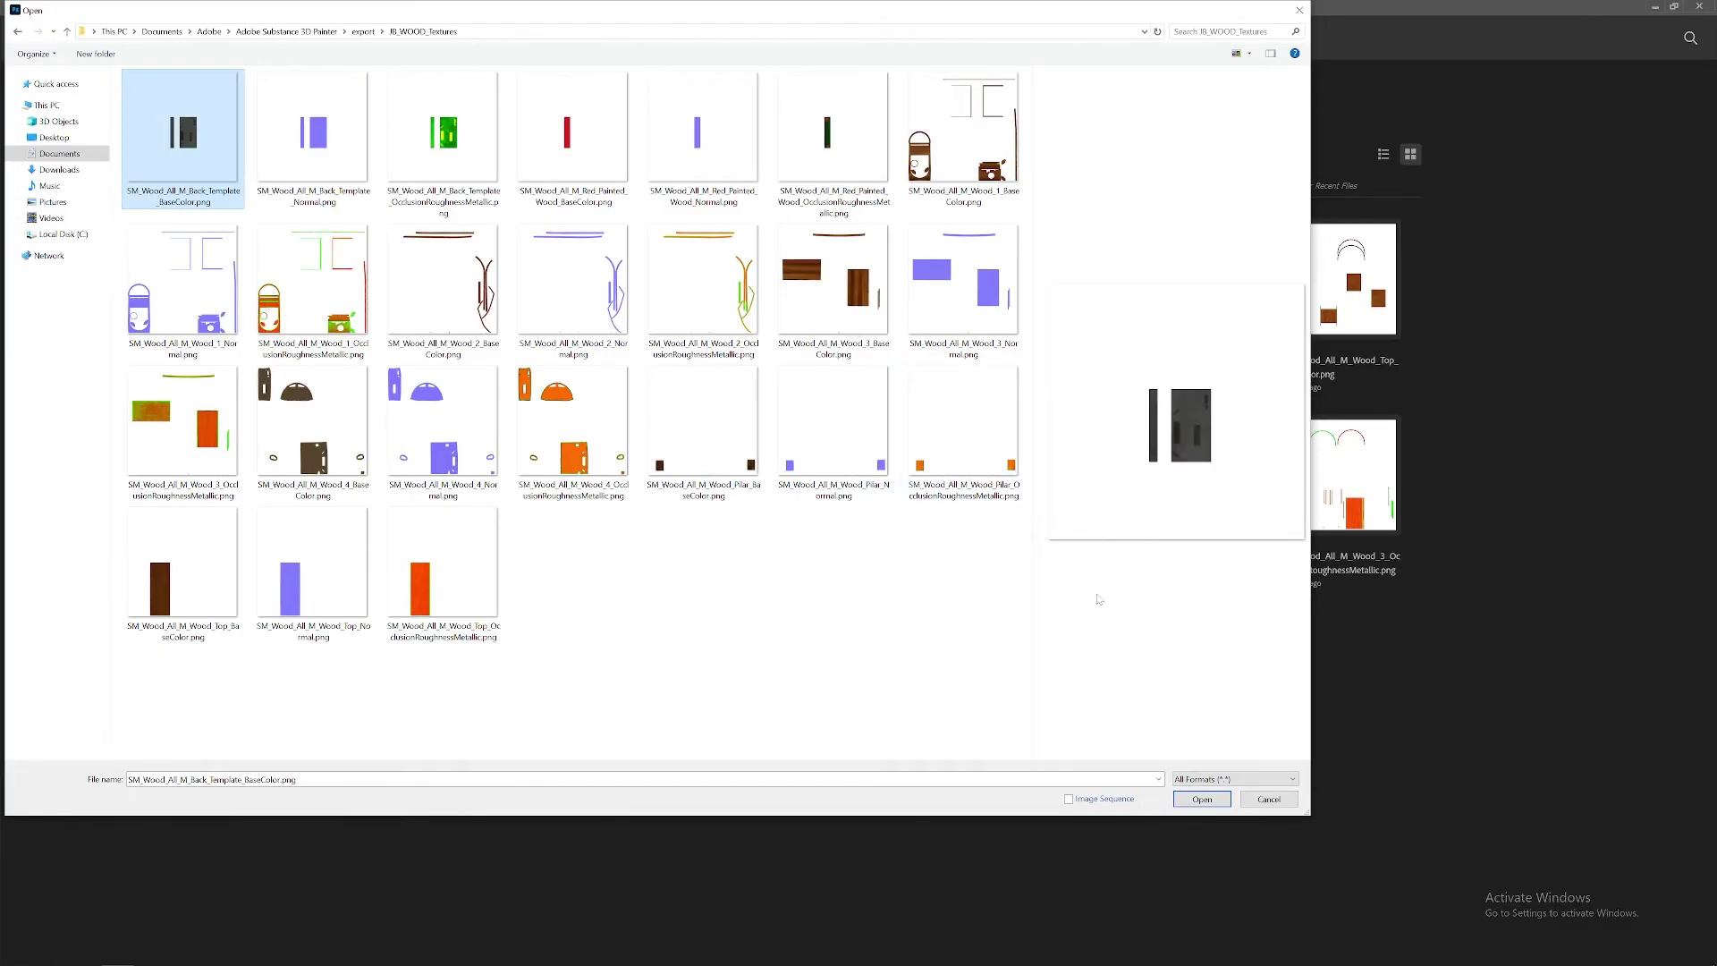
{"action": "left_click", "coordinate": [1202, 799]}
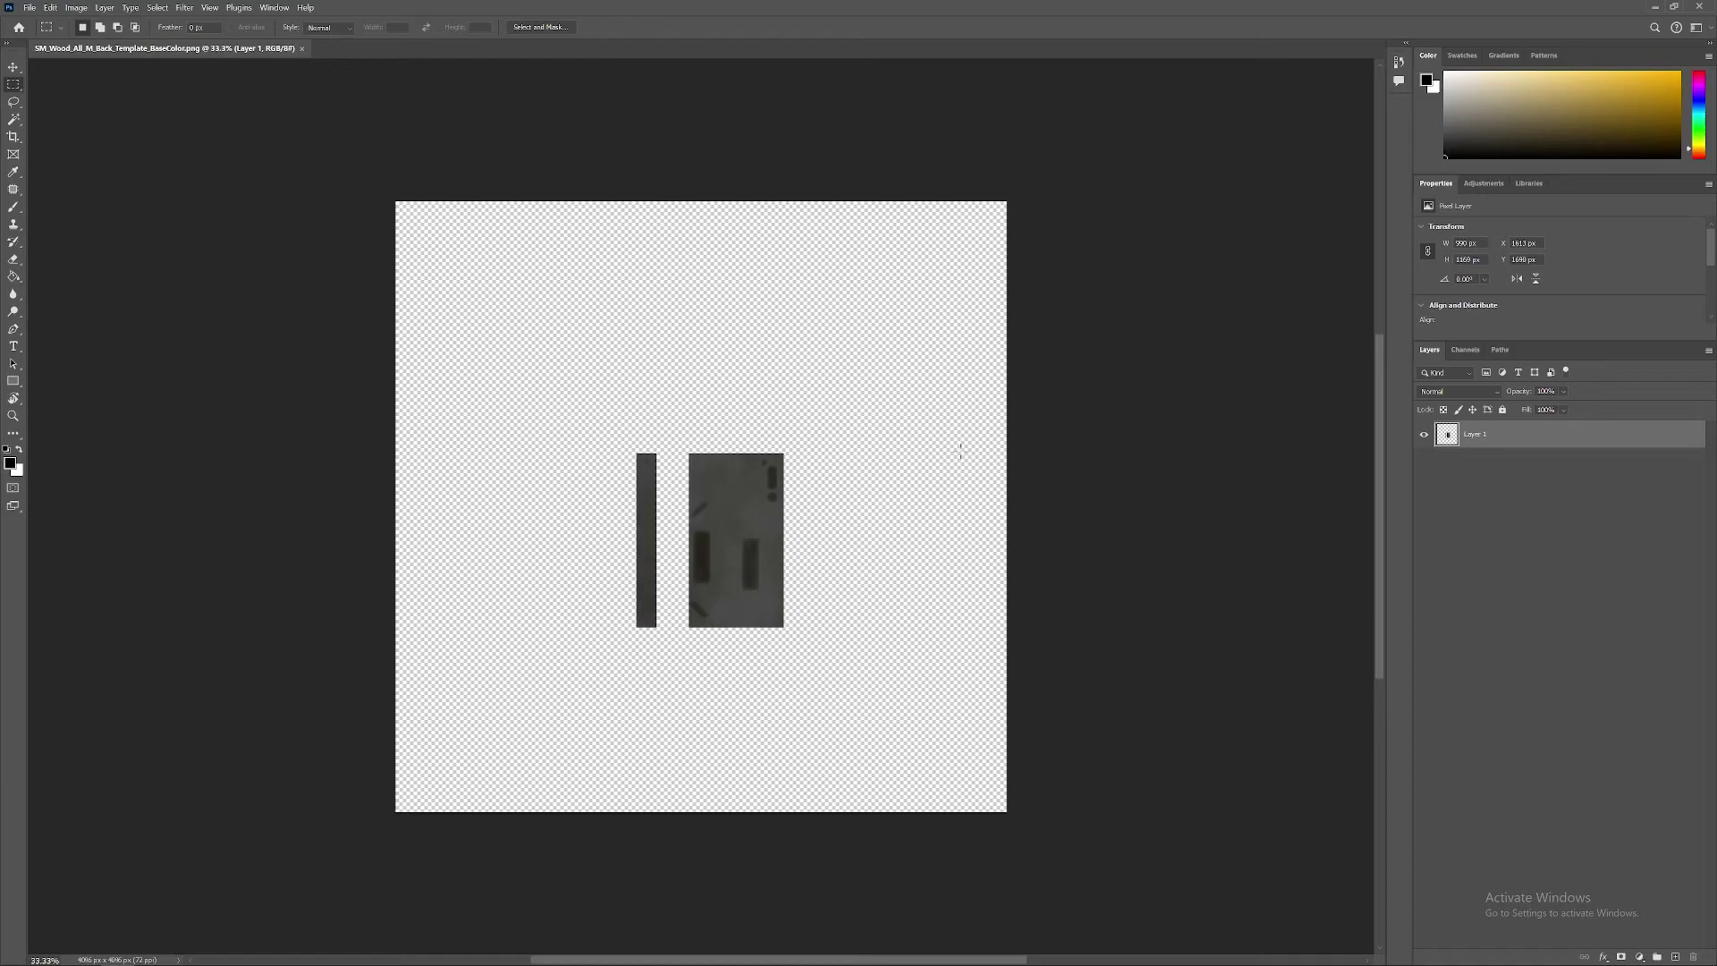
Step: Rename Layer 1 as "base color"
{"action": "double_click", "coordinate": [1483, 437]}
{"action": "type", "text": "base color"}
{"action": "key", "text": "Return"}
Step: Restore the Photoshop window to a smaller size and fit the whole texture canvas in view
{"action": "double_click", "coordinate": [836, 13]}
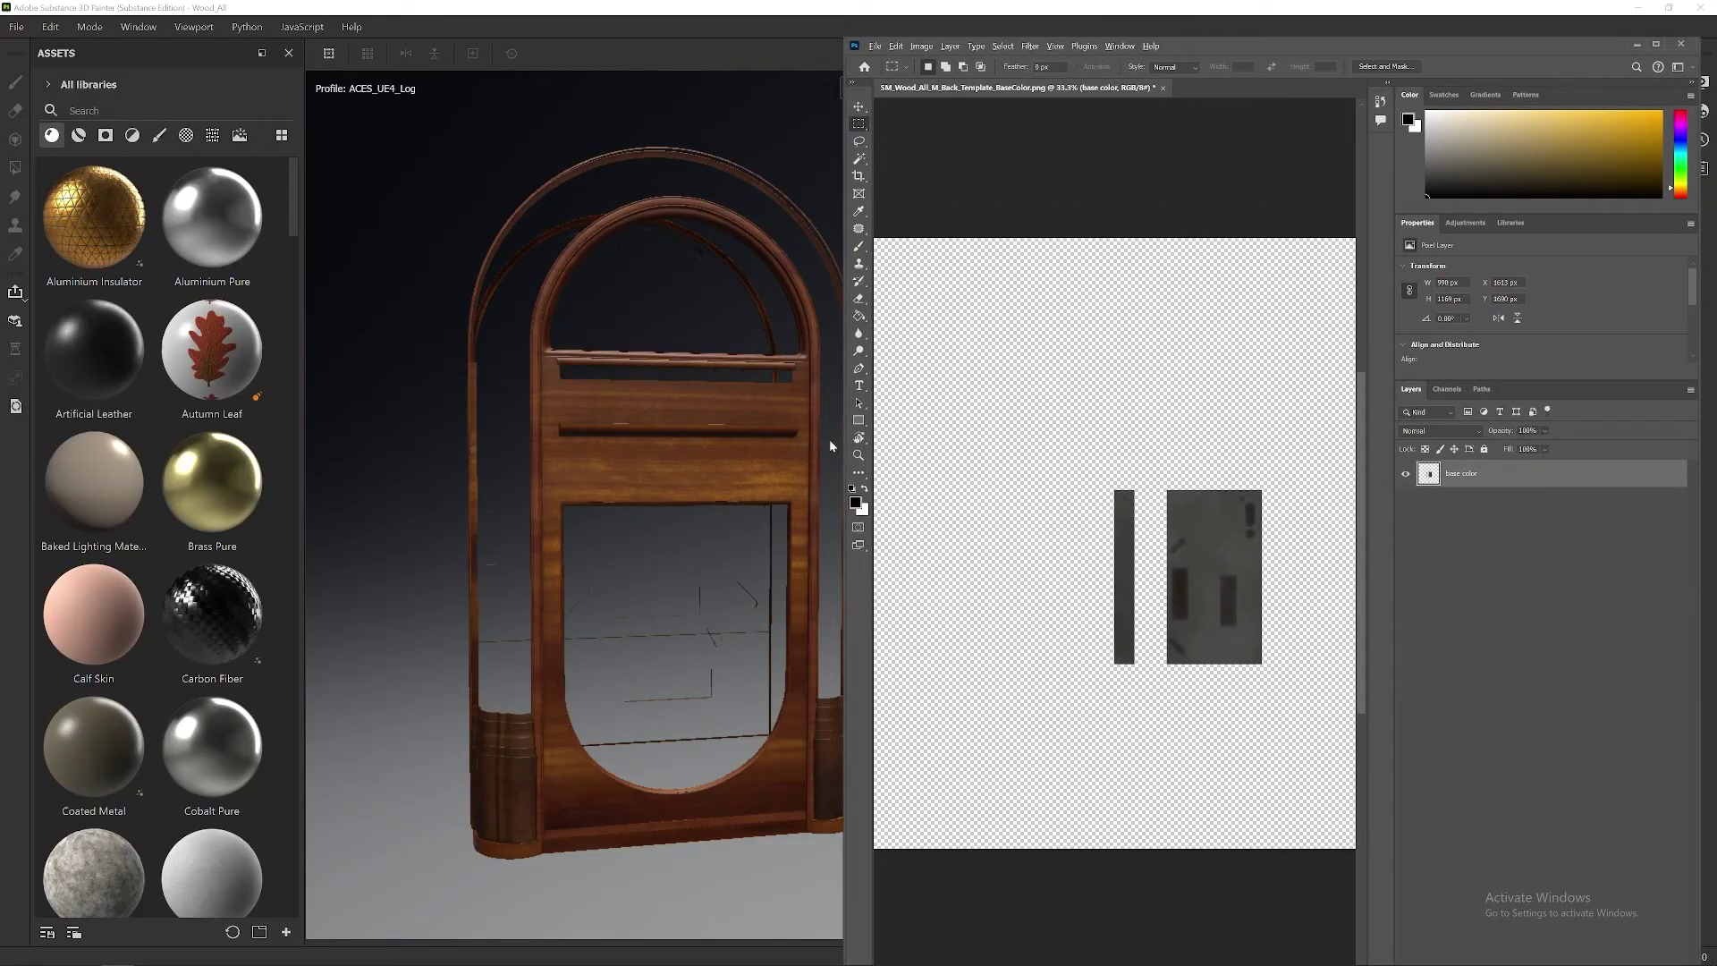
{"action": "scroll", "coordinate": [1028, 548], "scroll_direction": "down", "scroll_amount": 2, "text": "alt"}
{"action": "scroll", "coordinate": [1028, 548], "scroll_direction": "up", "scroll_amount": 1, "text": "alt"}
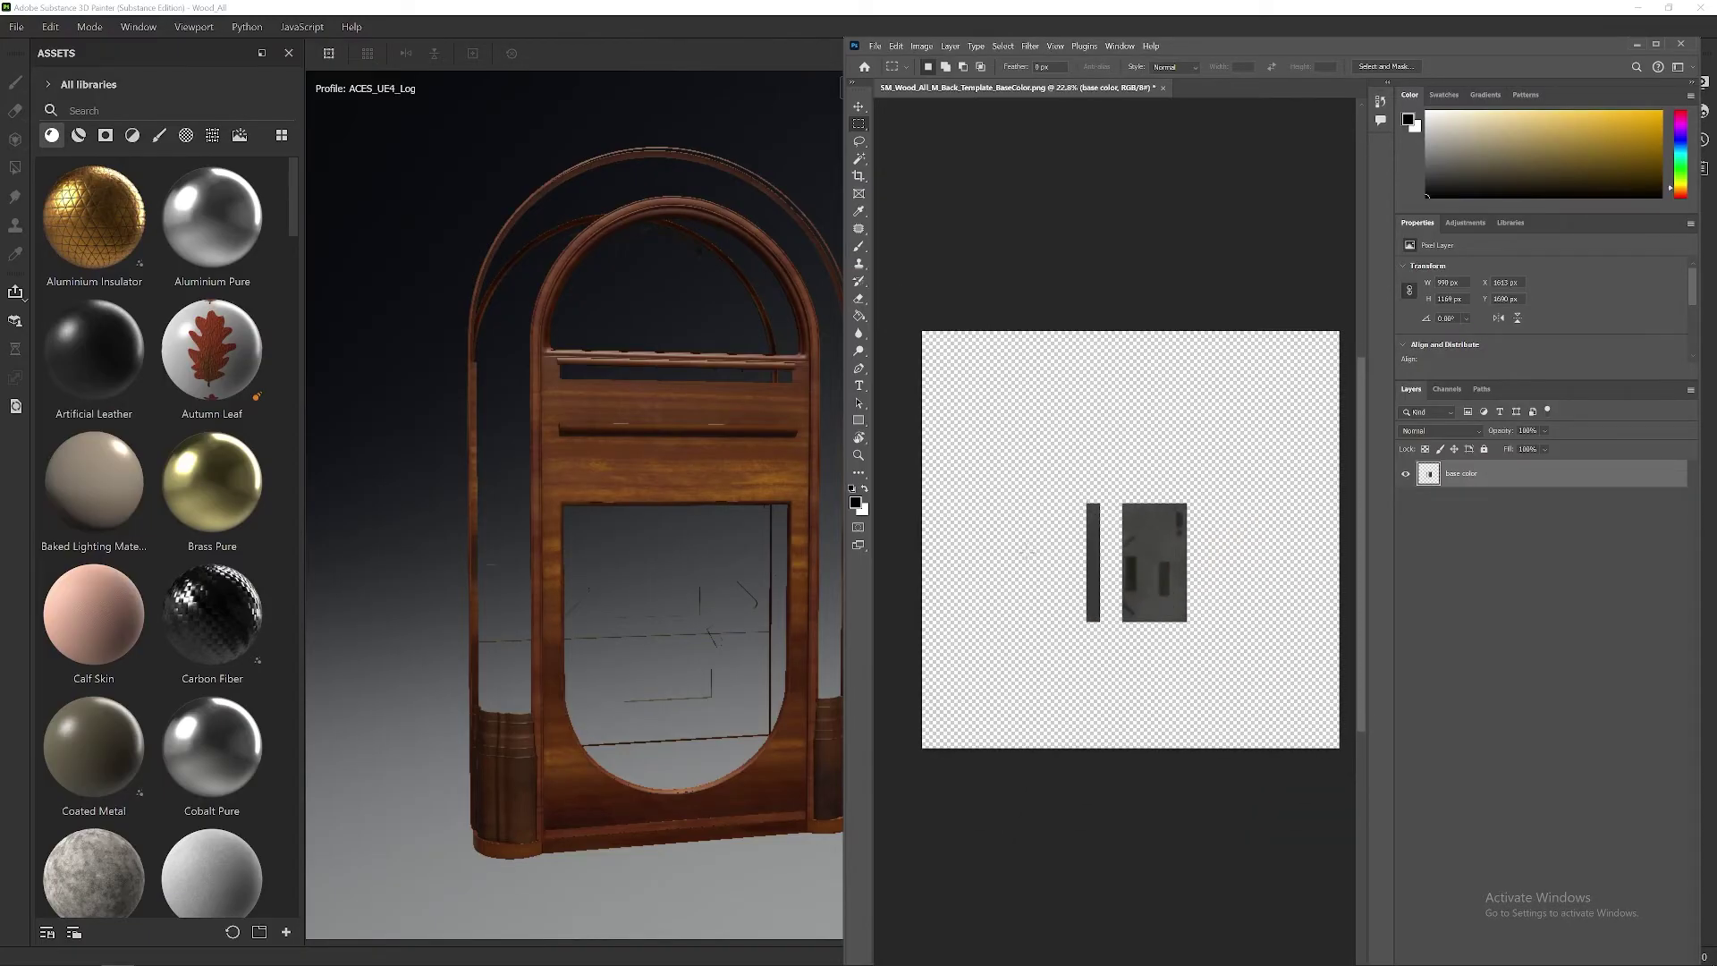
Step: Switch to File Explorer and open the JB_WOOD_Textures folder inside Documents, Adobe, Adobe Substance 3D Painter, export
{"action": "key", "text": "alt+Tab"}
{"action": "key", "text": "alt+Tab"}
{"action": "key", "text": "alt+Tab"}
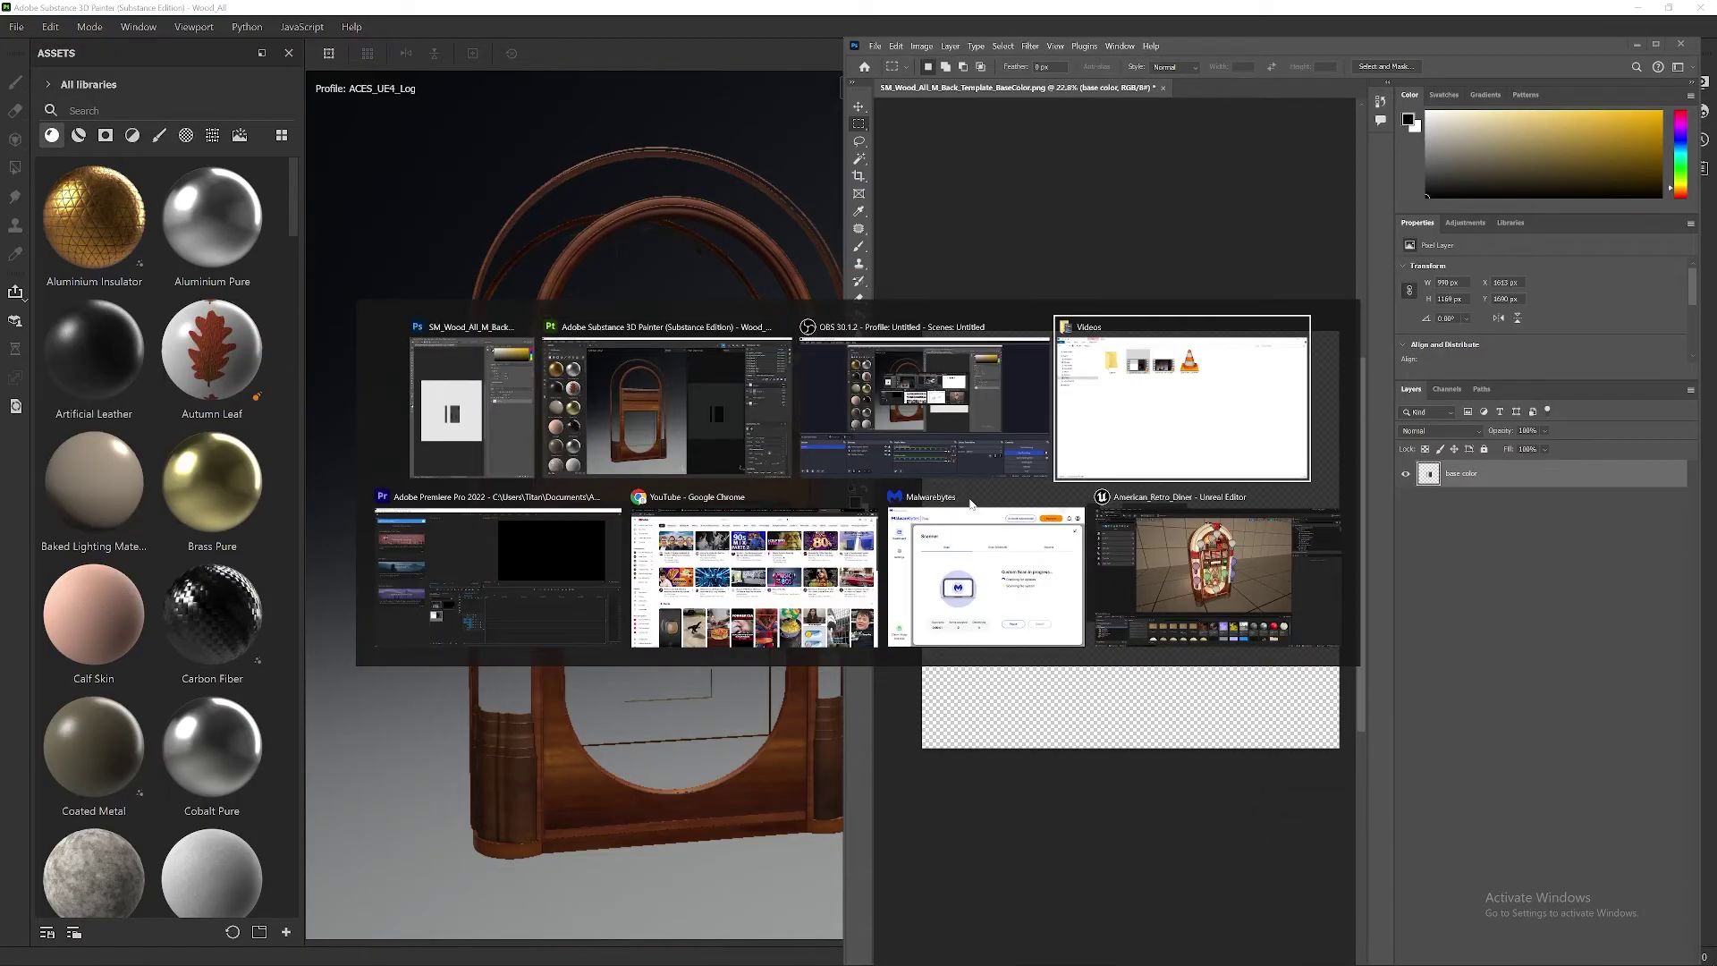
{"action": "key", "text": "Escape"}
{"action": "key", "text": "alt+Tab"}
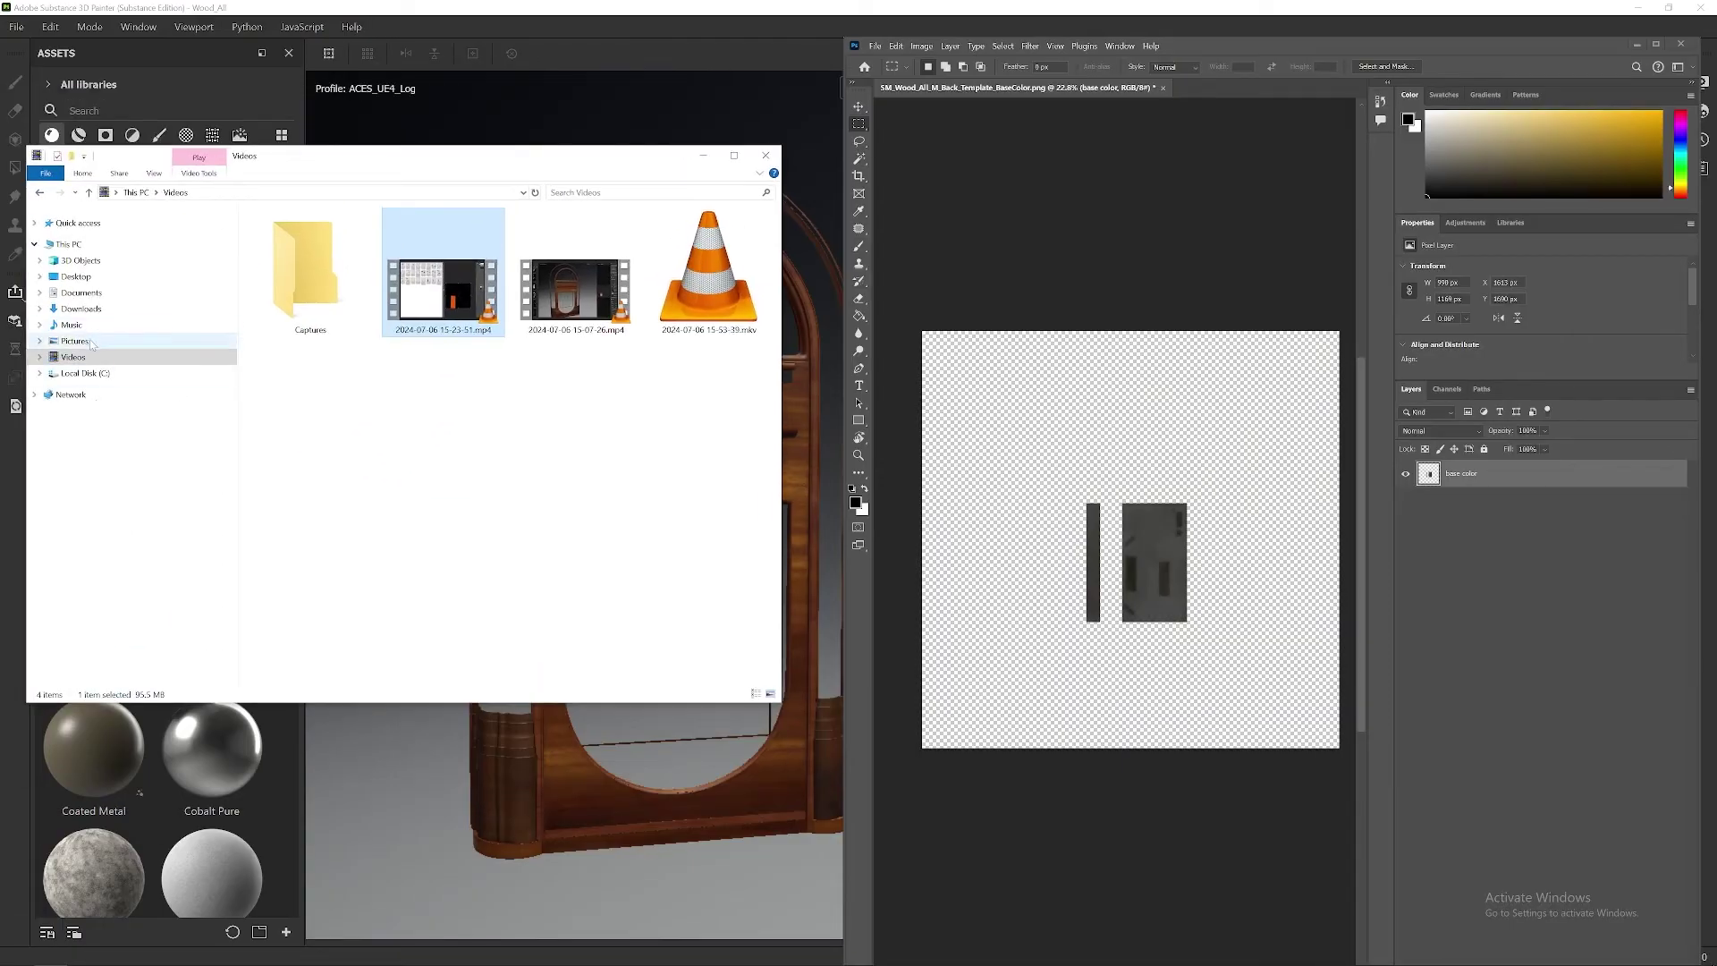
{"action": "left_click", "coordinate": [87, 294]}
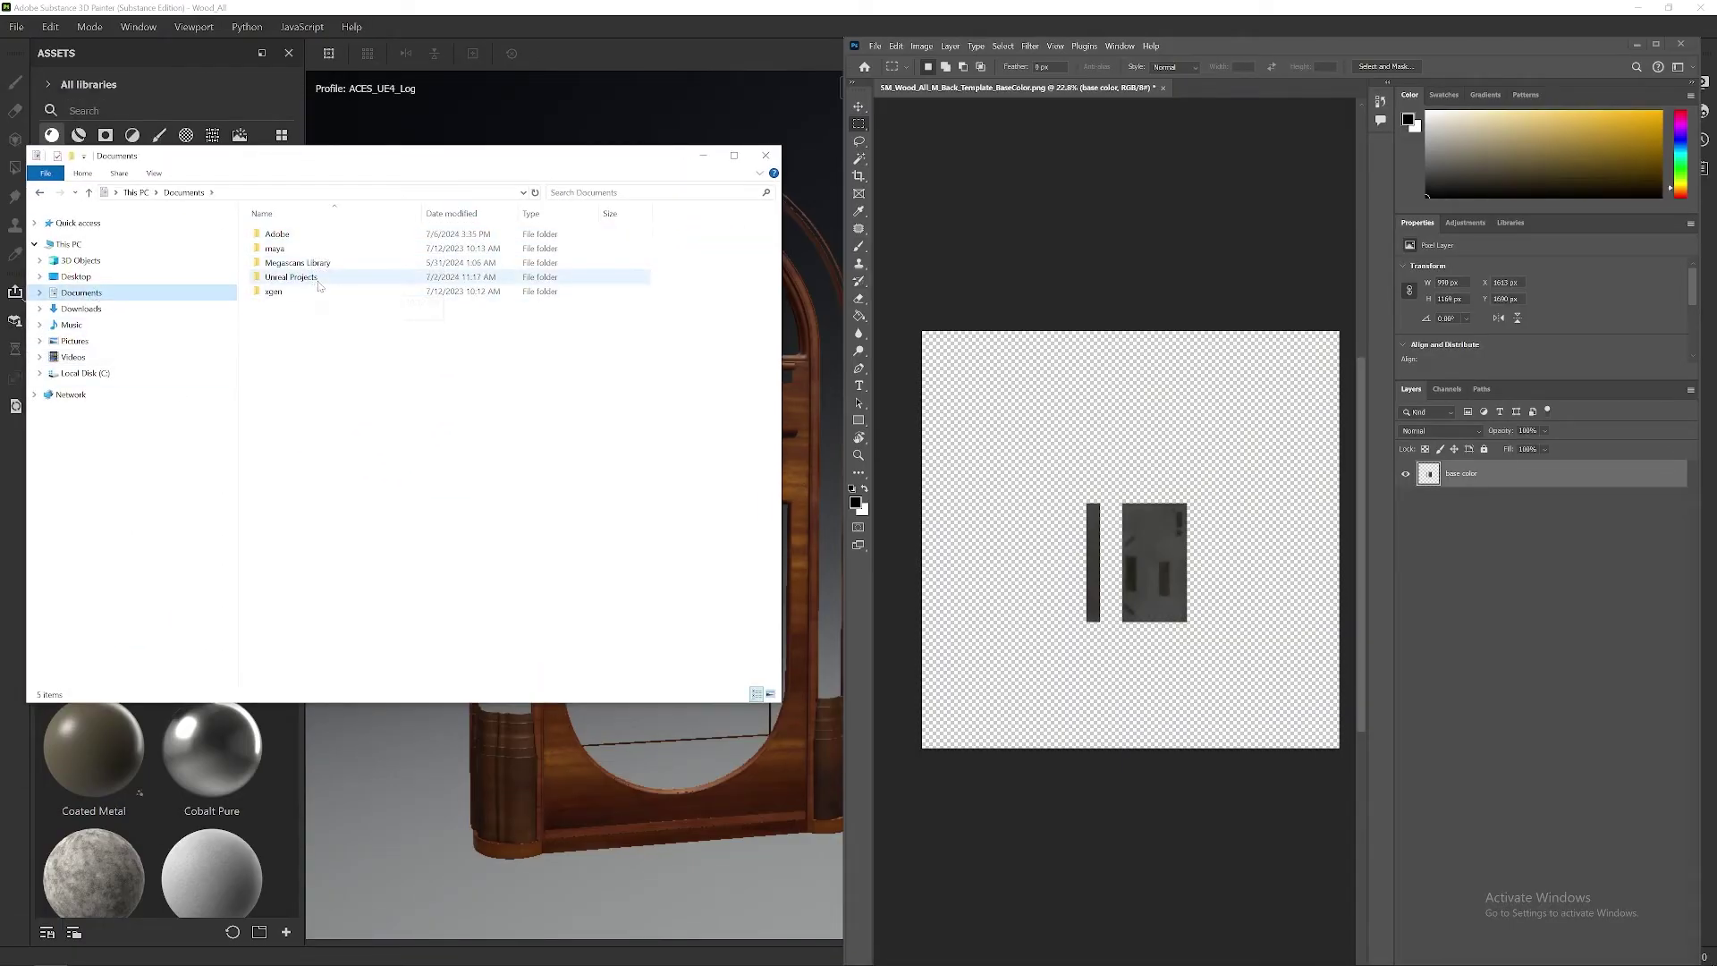
{"action": "double_click", "coordinate": [279, 234]}
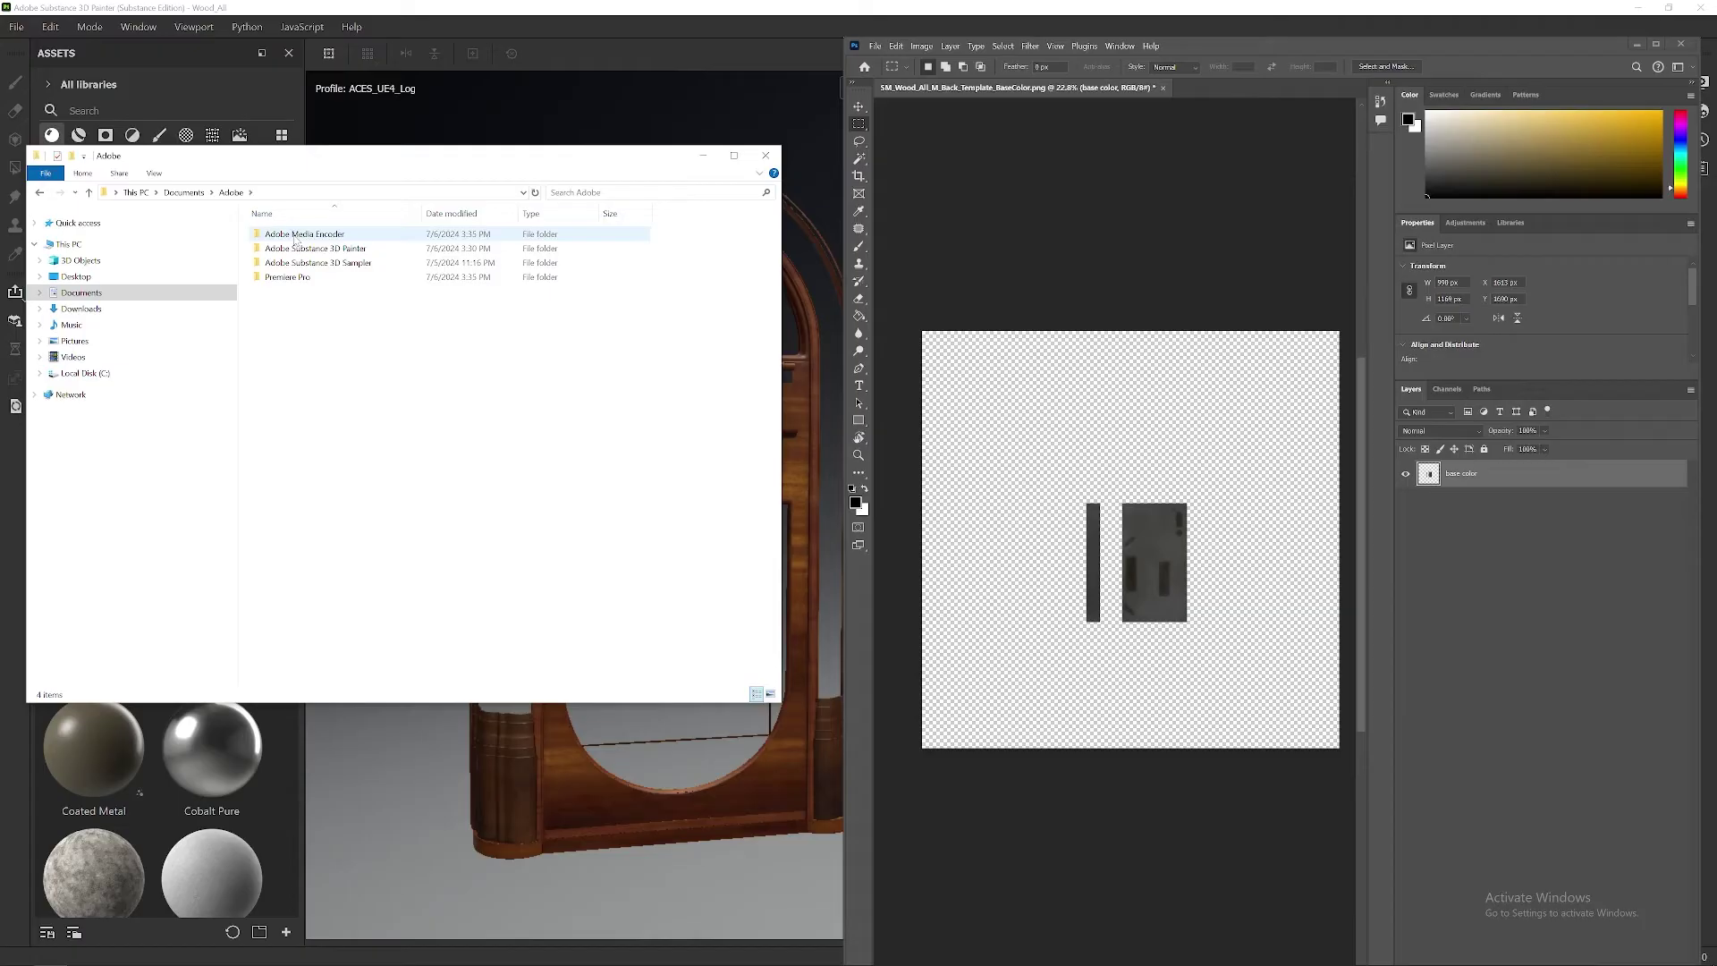
{"action": "double_click", "coordinate": [358, 249]}
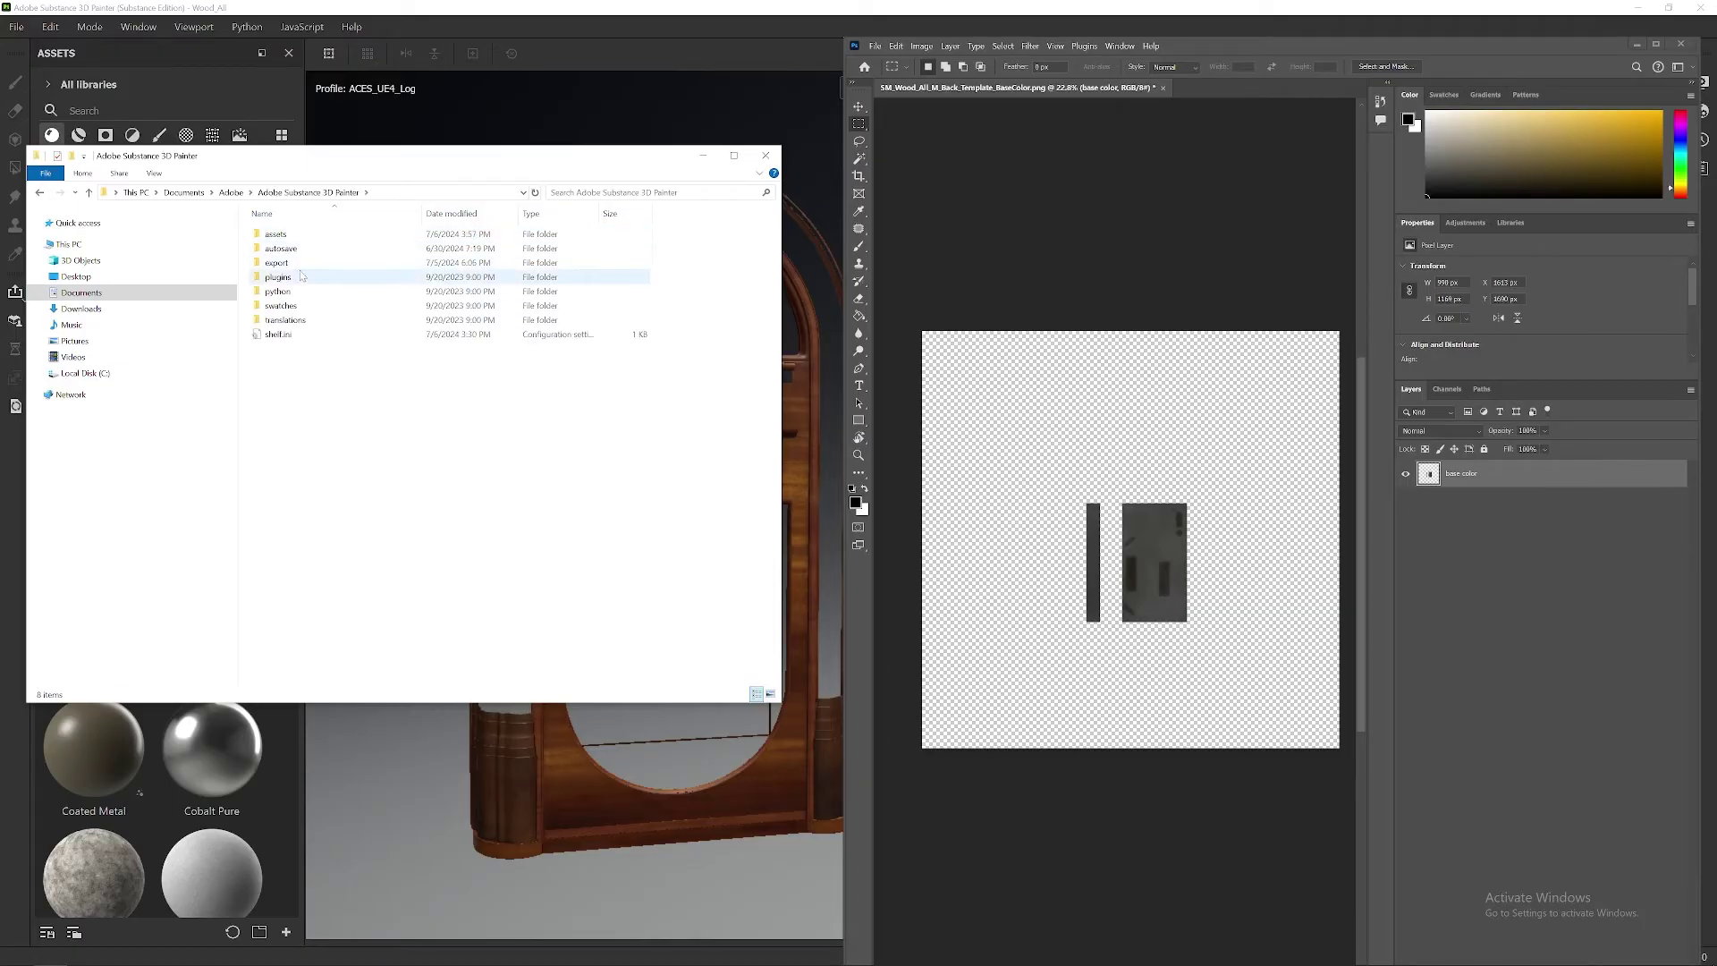
{"action": "double_click", "coordinate": [303, 263]}
{"action": "double_click", "coordinate": [296, 229]}
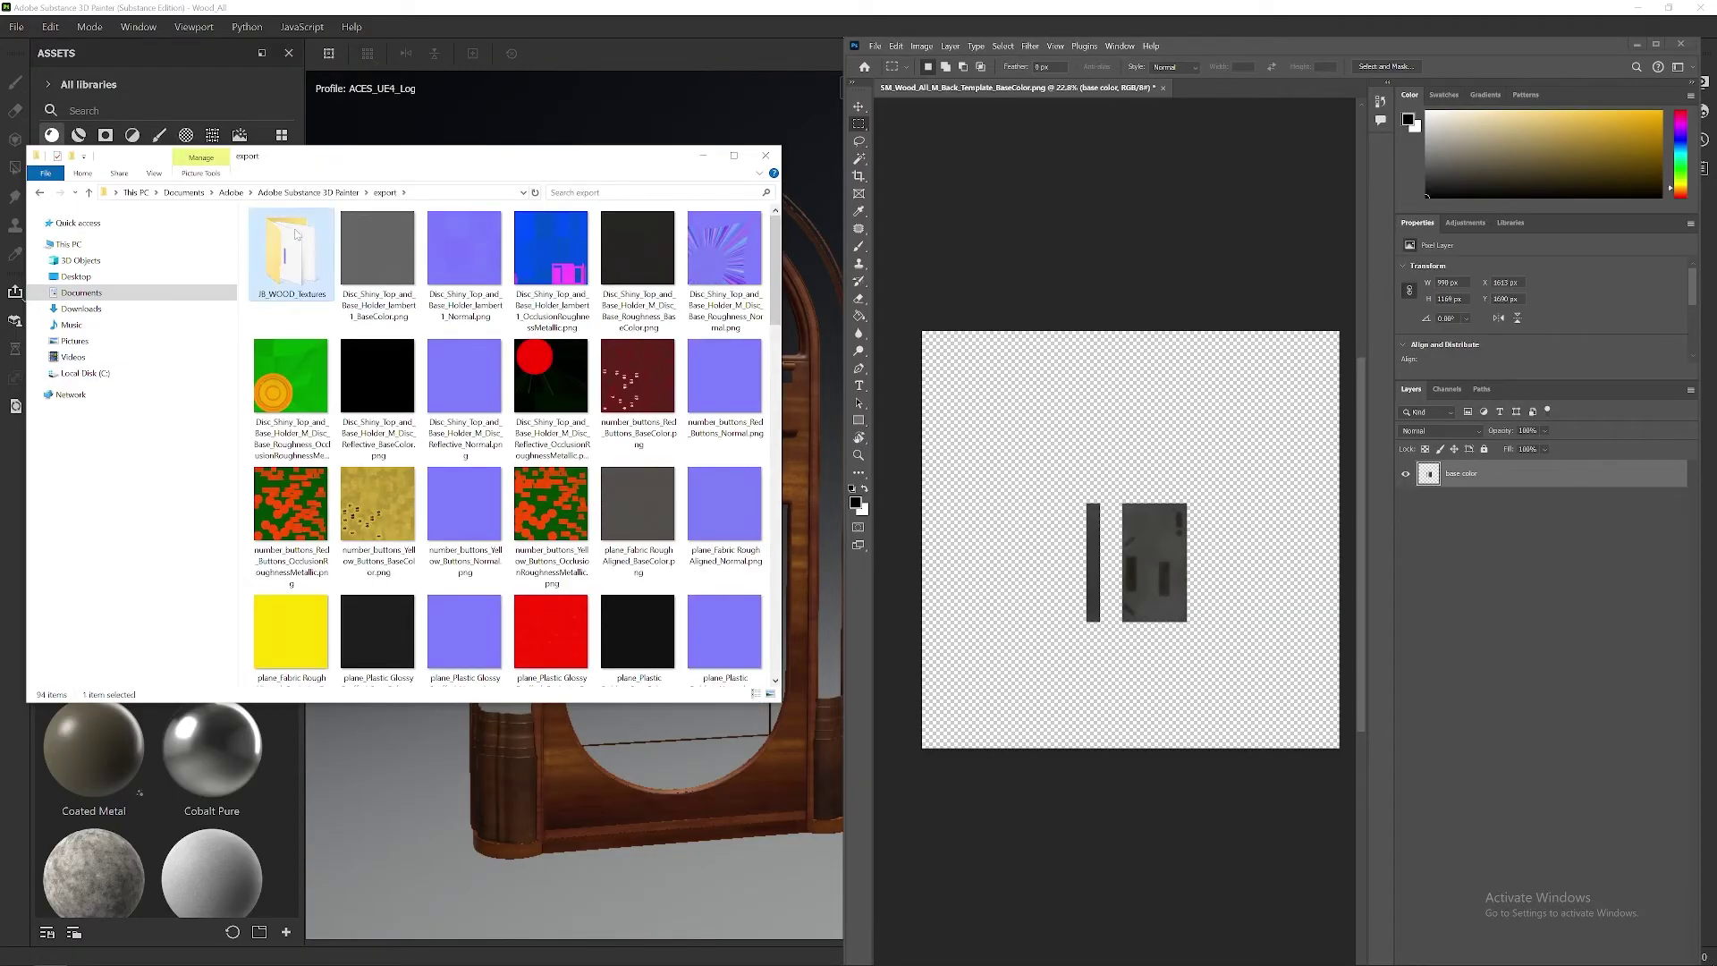
Step: Place the remaining 23 JB_WOOD_Textures PNG files into the open base color document in Photoshop and maximize its window
{"action": "left_click", "coordinate": [360, 248]}
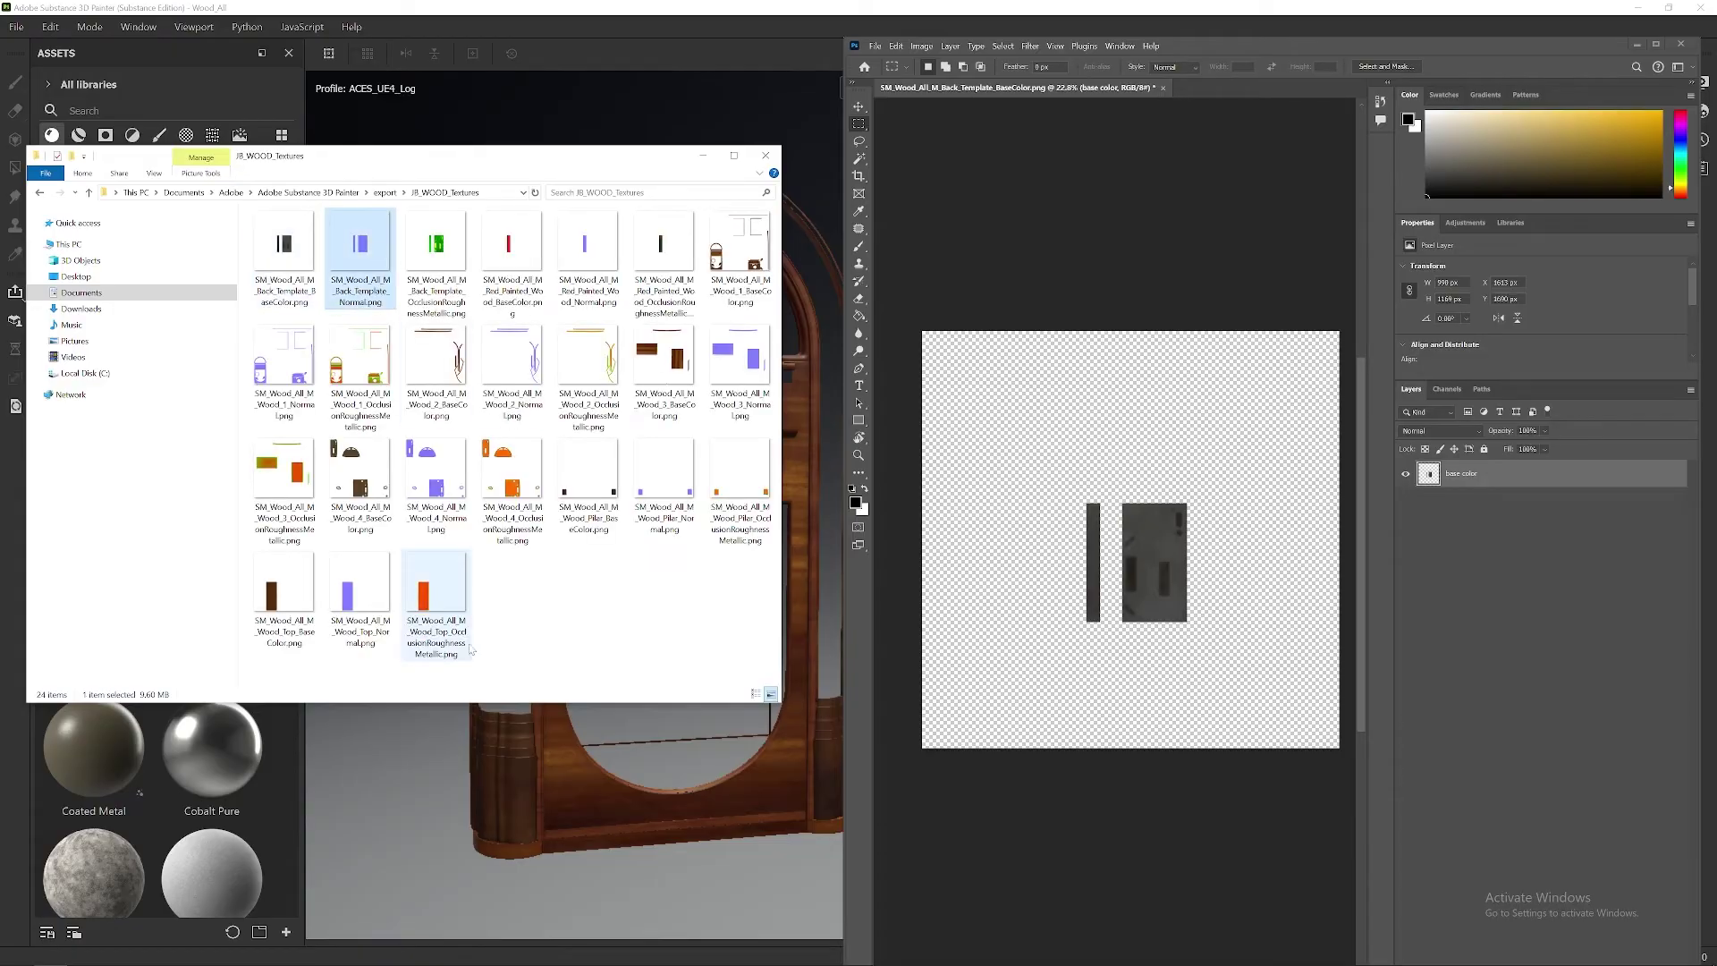
{"action": "left_click", "coordinate": [439, 601], "text": "shift"}
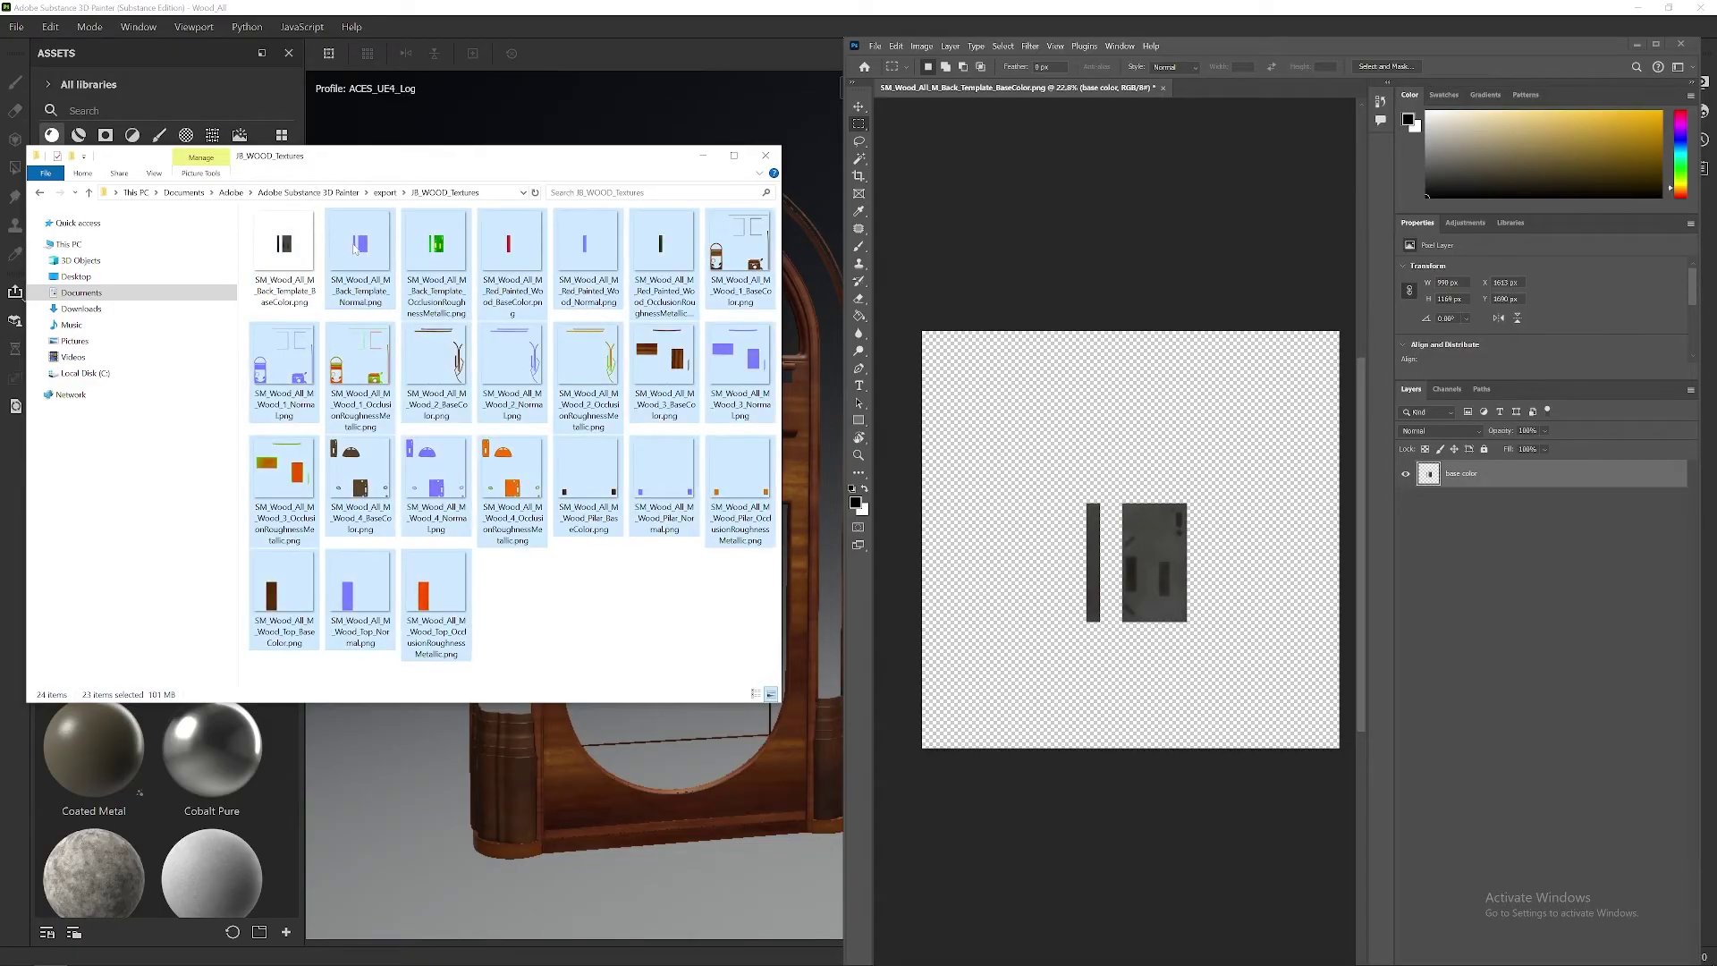
{"action": "left_click_drag", "start_coordinate": [355, 248], "coordinate": [1147, 498]}
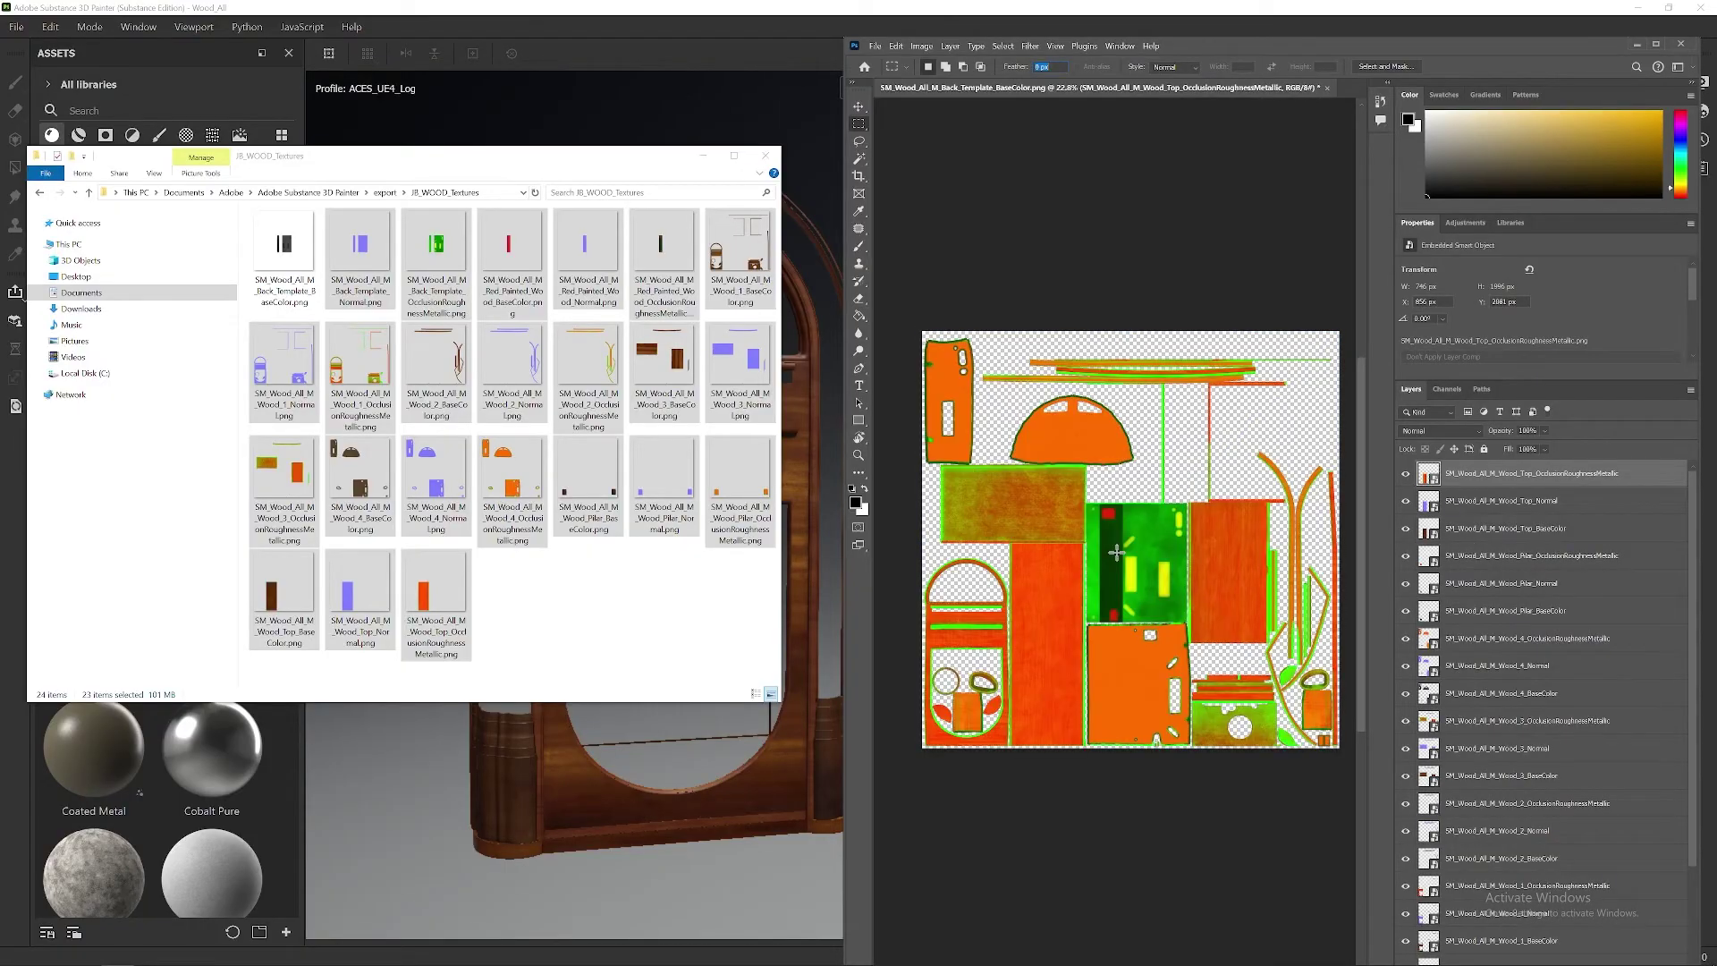
{"action": "left_click", "coordinate": [1656, 44]}
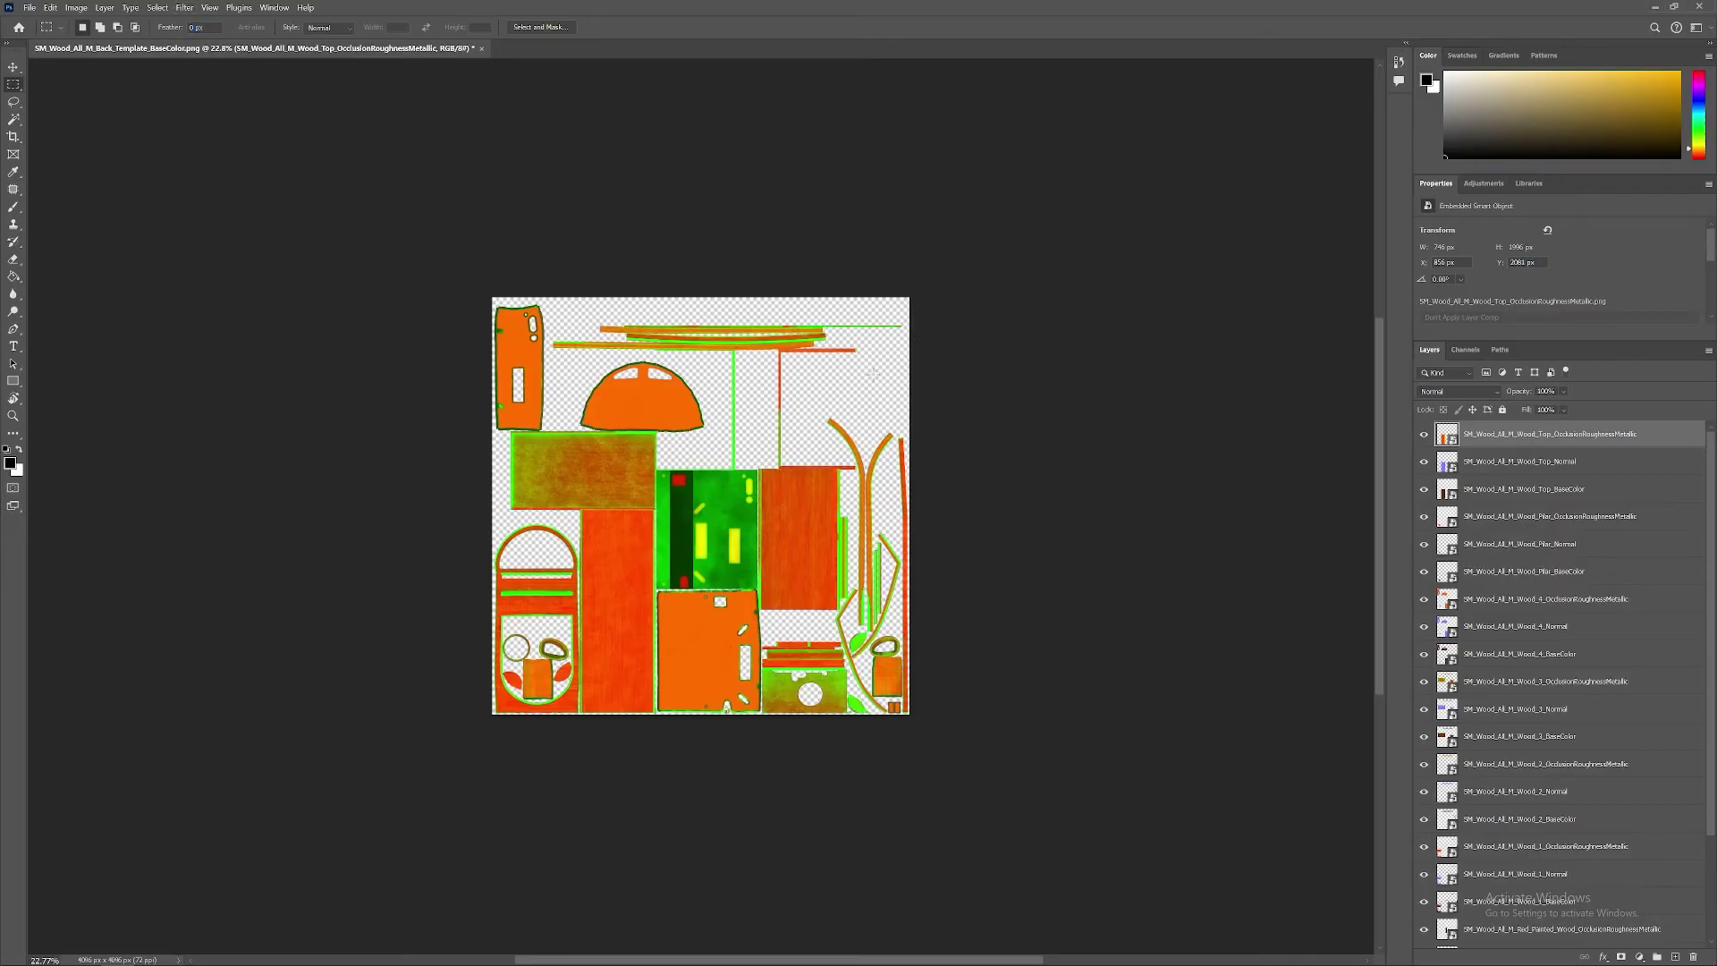
{"action": "scroll", "coordinate": [882, 506], "scroll_direction": "up", "scroll_amount": 3, "text": "alt"}
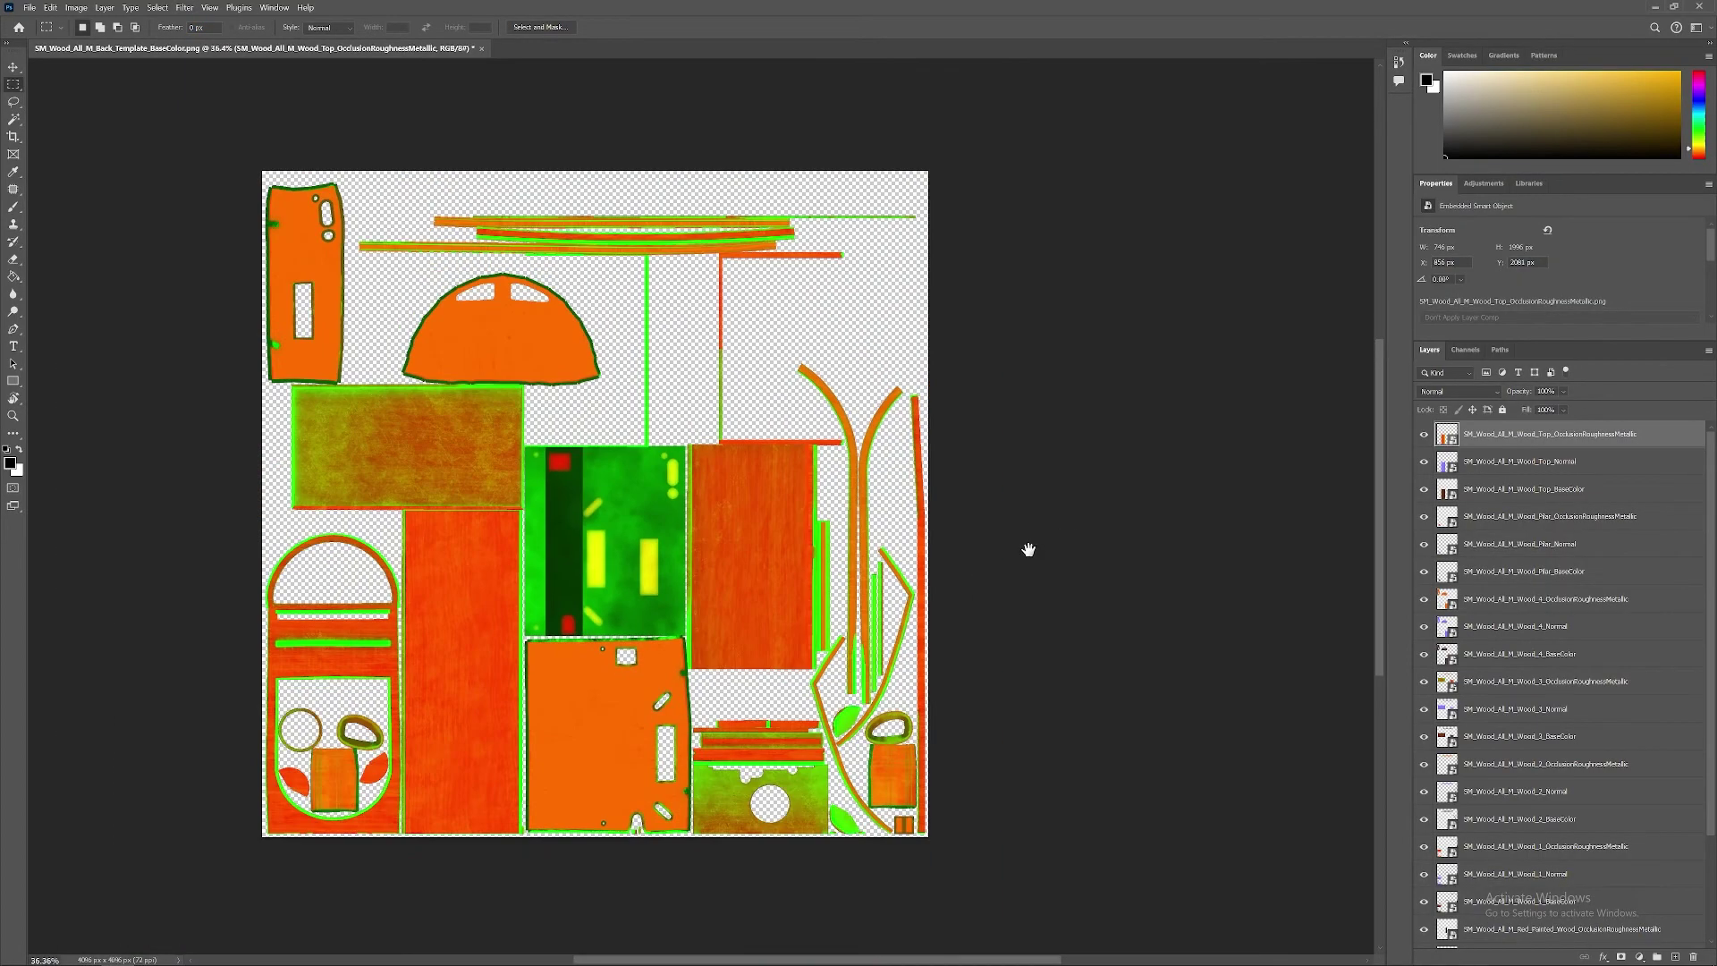
{"action": "left_click_drag", "start_coordinate": [1028, 548], "coordinate": [1182, 542]}
Step: Merge all the OcclusionRoughnessMetallic layers, from Wood_Top down to Back_Template, into a single layer
{"action": "scroll", "coordinate": [1578, 638], "scroll_direction": "down", "scroll_amount": 3}
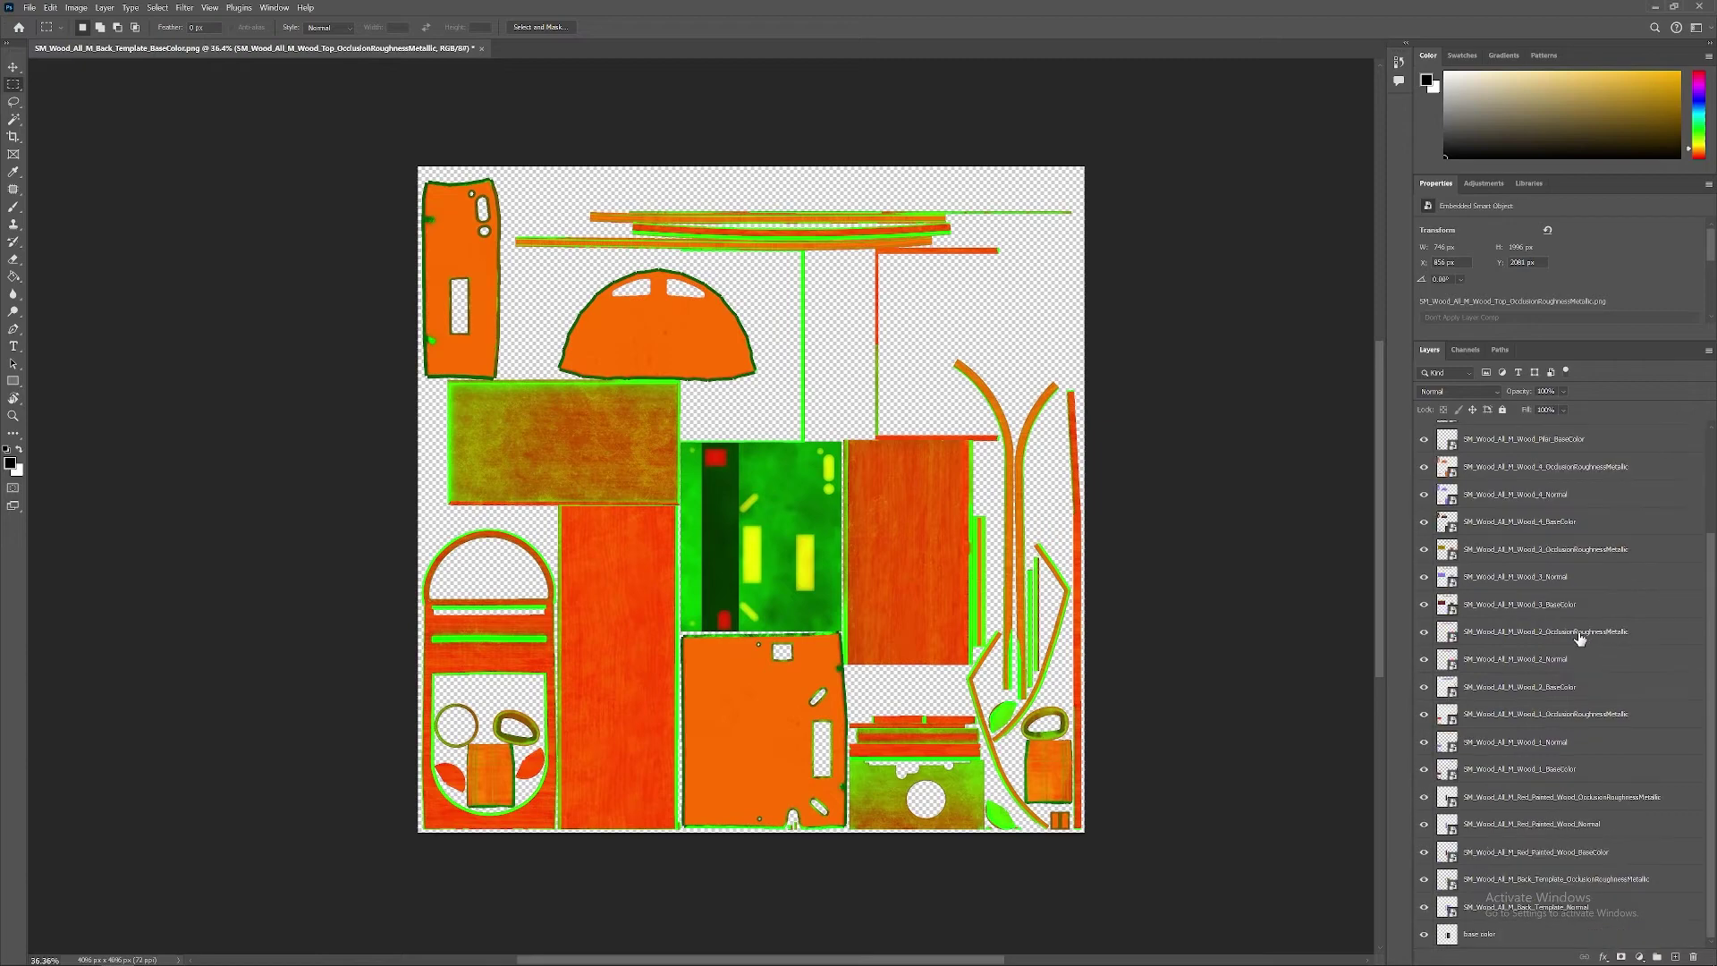
{"action": "scroll", "coordinate": [1560, 778], "scroll_direction": "up", "scroll_amount": 1}
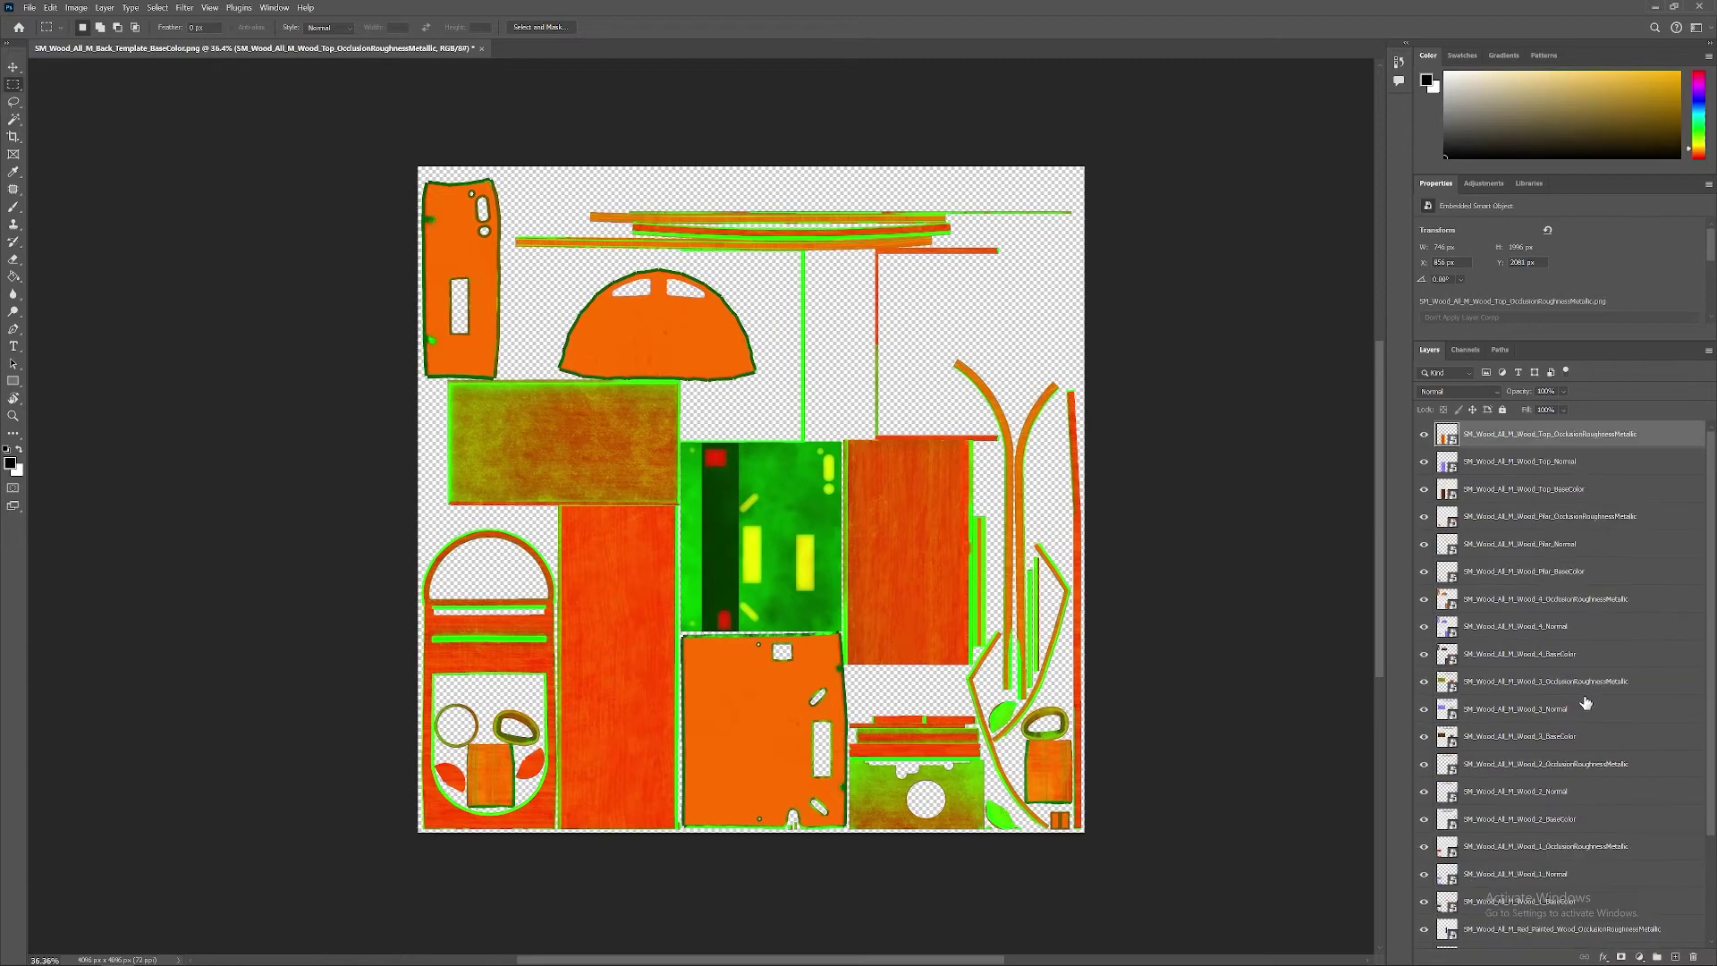
{"action": "scroll", "coordinate": [1586, 742], "scroll_direction": "down", "scroll_amount": 1}
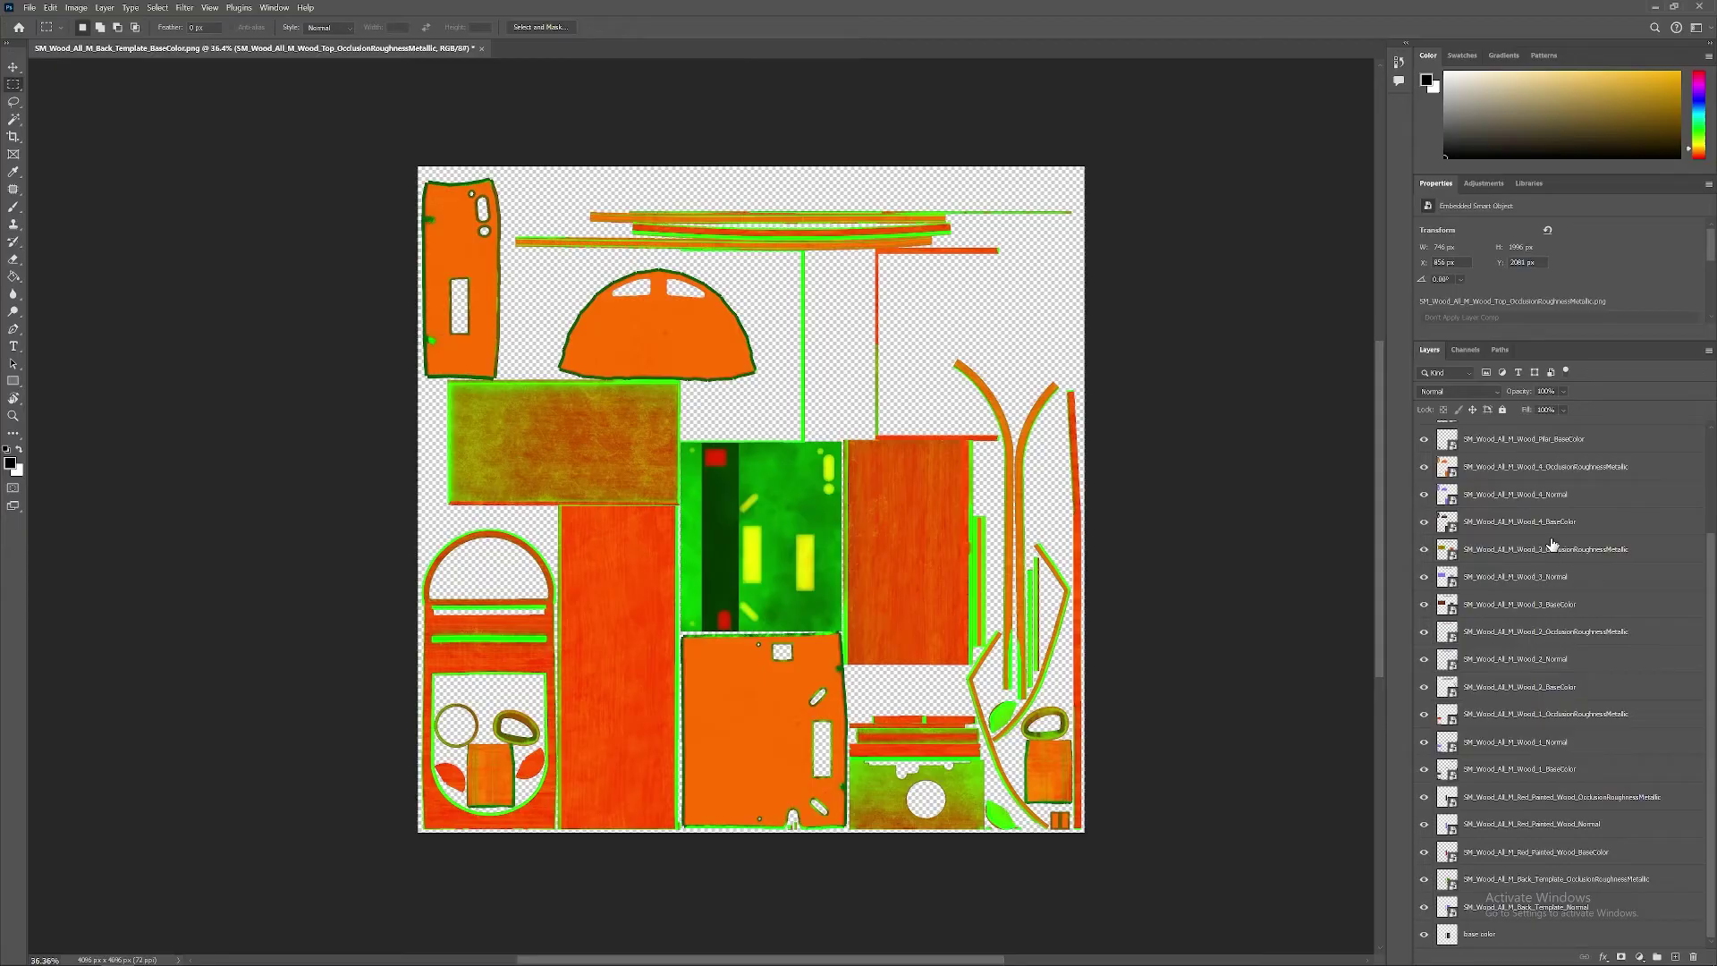
{"action": "scroll", "coordinate": [1552, 545], "scroll_direction": "up", "scroll_amount": 3}
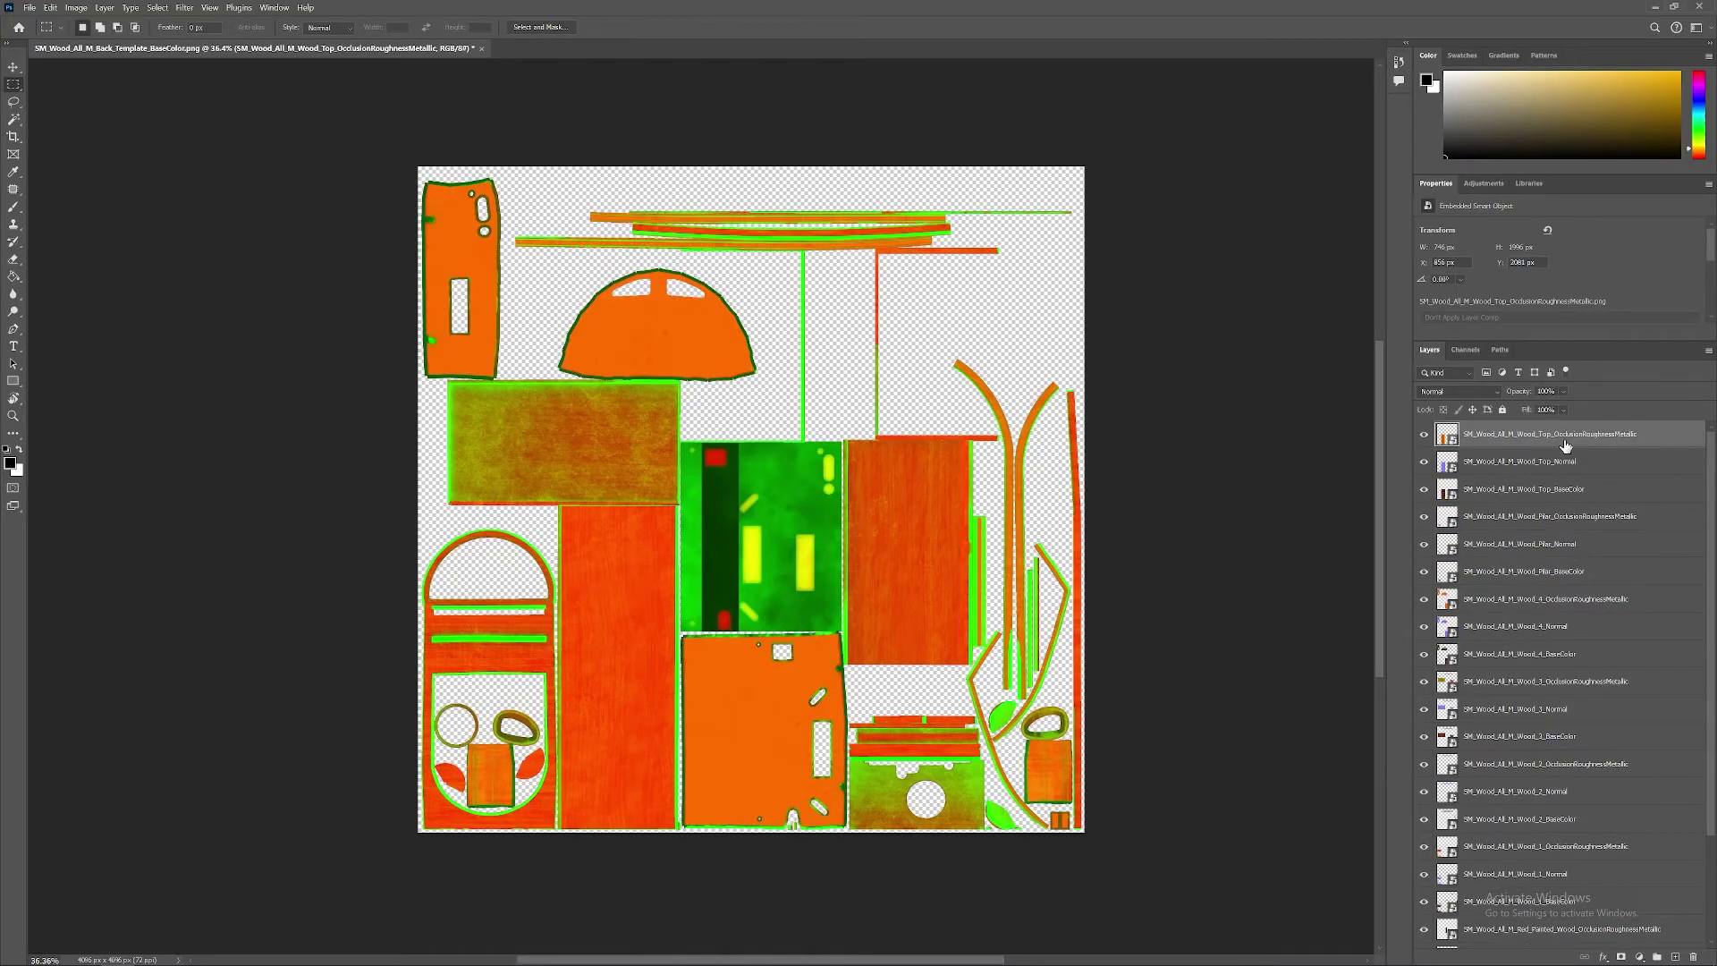
{"action": "left_click", "coordinate": [1652, 524], "text": "ctrl"}
{"action": "left_click", "coordinate": [1619, 597], "text": "ctrl"}
{"action": "left_click", "coordinate": [1624, 681], "text": "ctrl"}
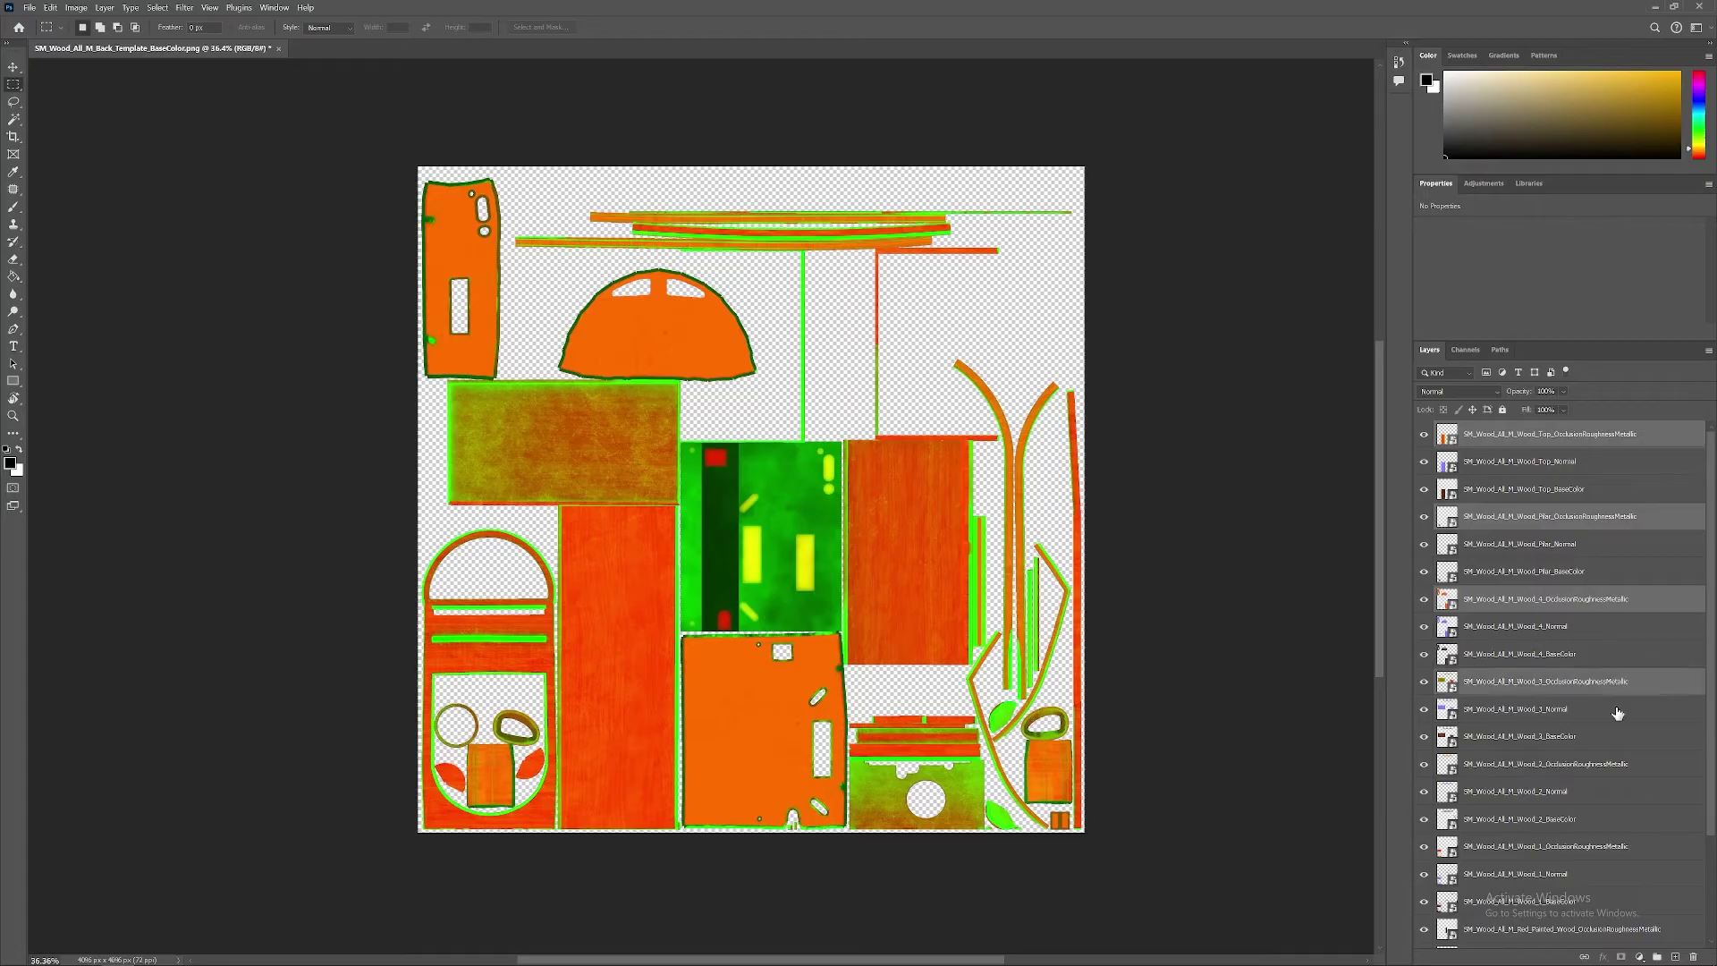
{"action": "left_click", "coordinate": [1631, 765], "text": "ctrl"}
{"action": "left_click", "coordinate": [1629, 845], "text": "ctrl"}
{"action": "scroll", "coordinate": [1629, 758], "scroll_direction": "down", "scroll_amount": 3}
{"action": "left_click", "coordinate": [1642, 799], "text": "ctrl"}
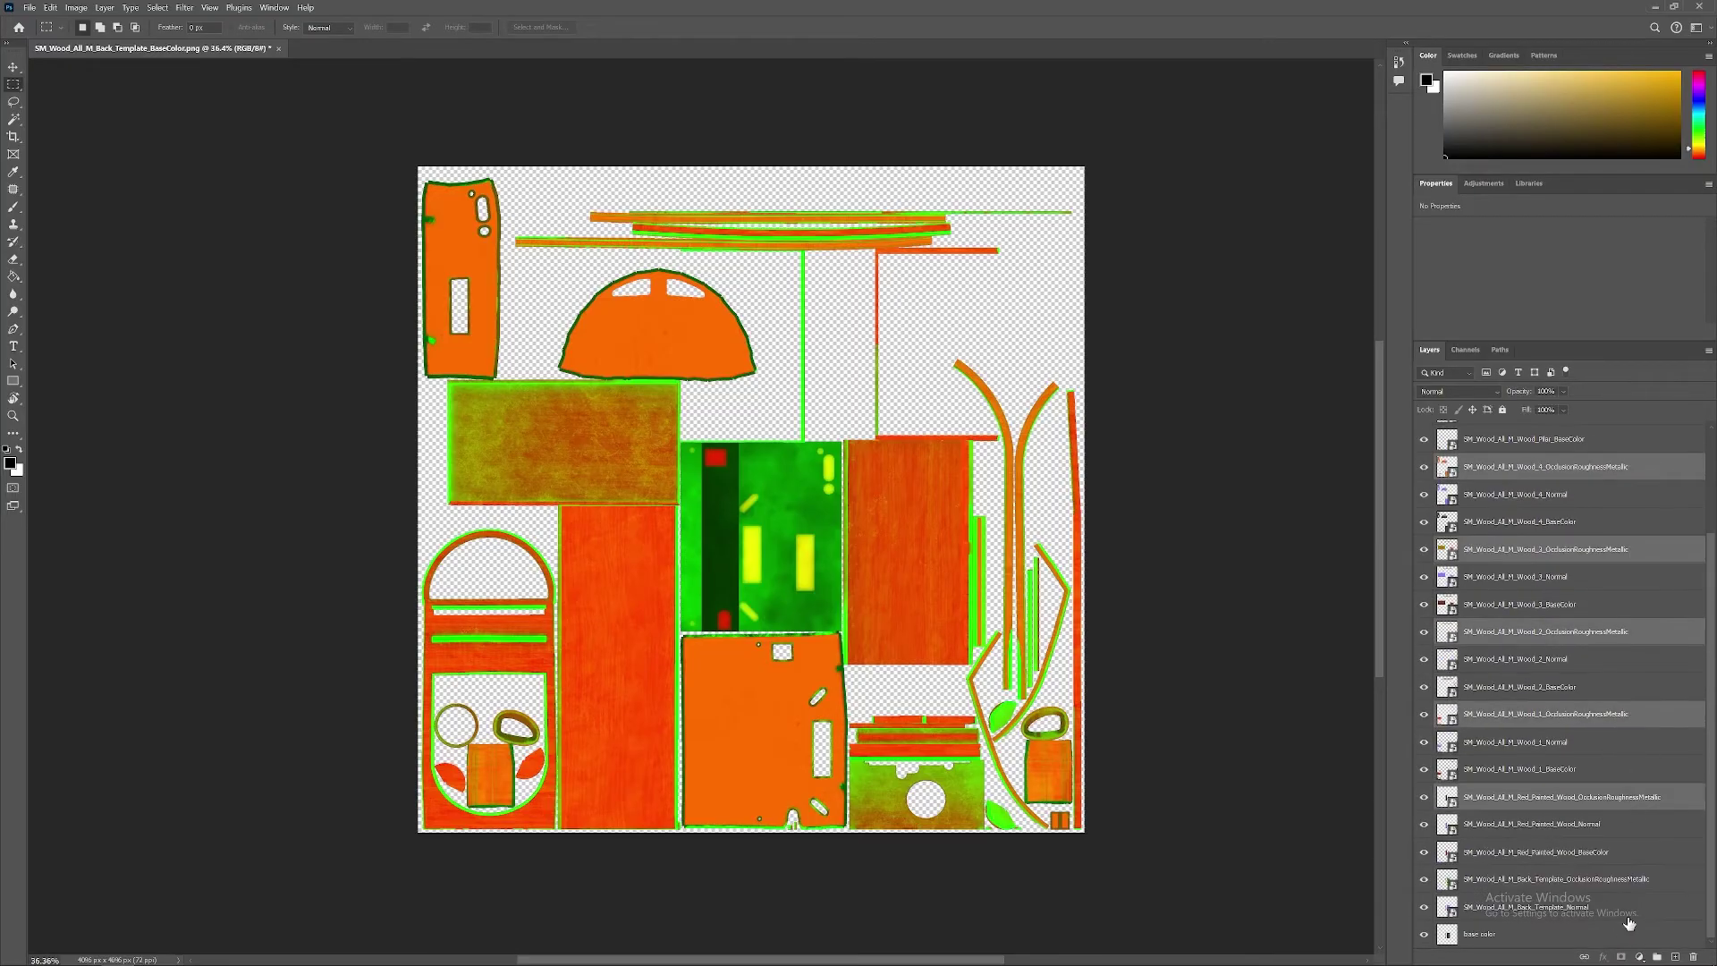
{"action": "left_click", "coordinate": [1632, 879], "text": "ctrl"}
{"action": "scroll", "coordinate": [1590, 662], "scroll_direction": "up", "scroll_amount": 3}
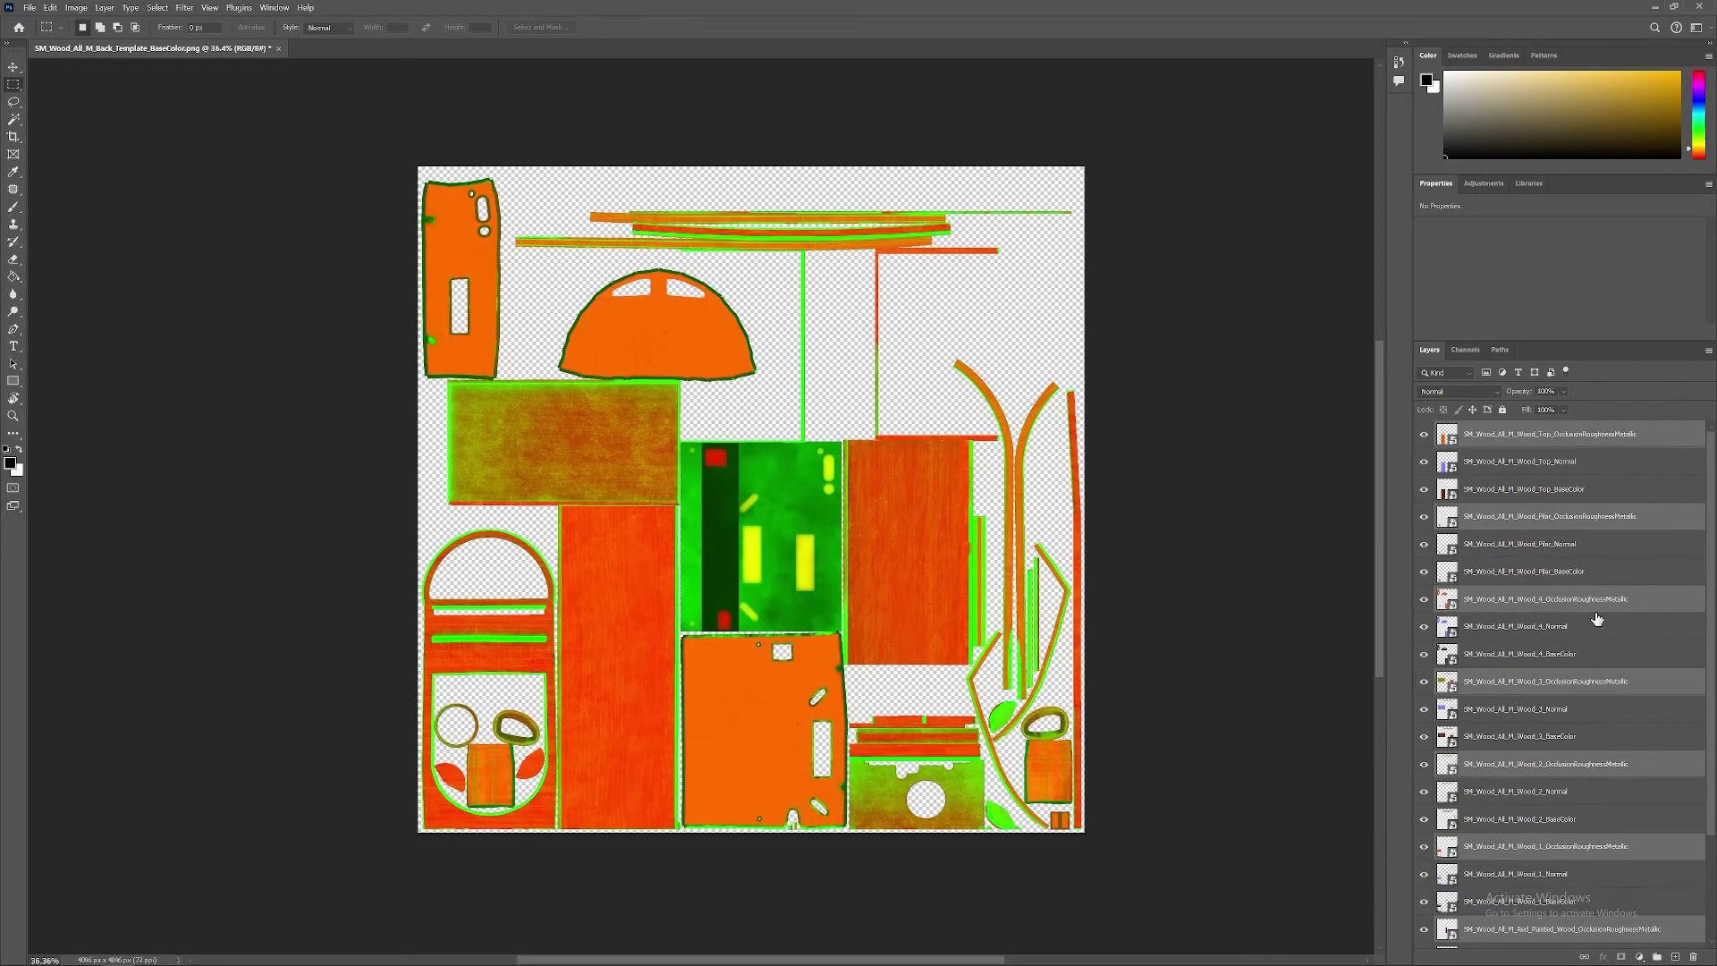
{"action": "scroll", "coordinate": [1599, 626], "scroll_direction": "down", "scroll_amount": 3}
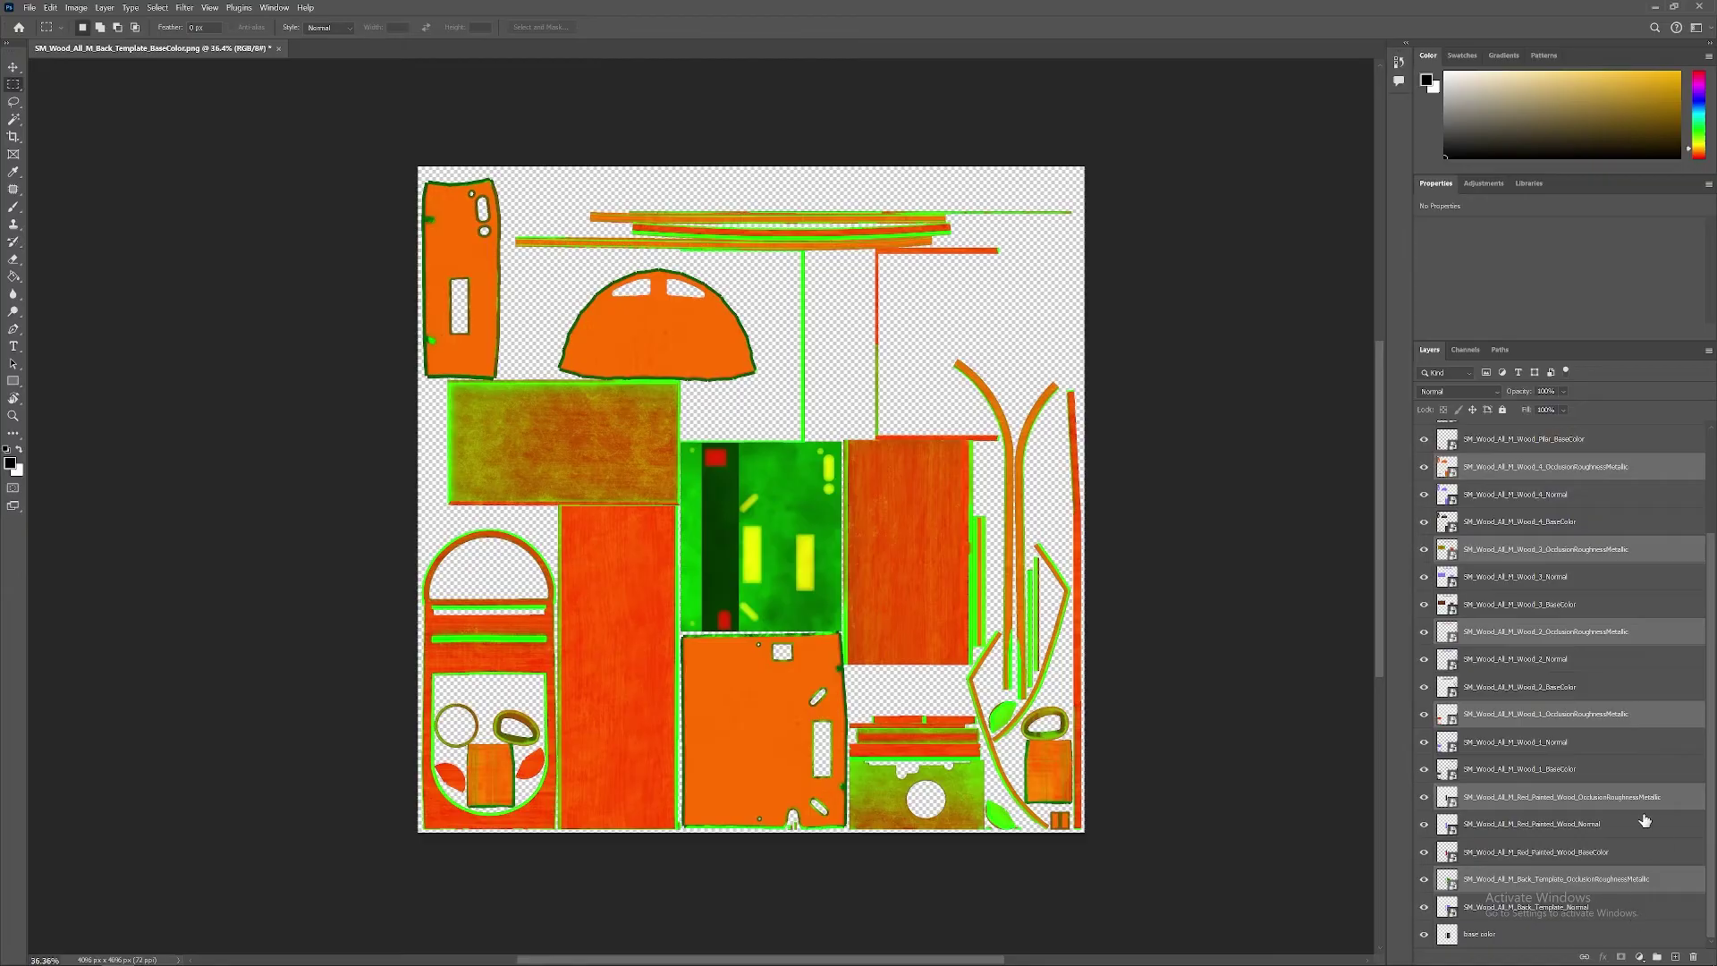
{"action": "key", "text": "ctrl+e"}
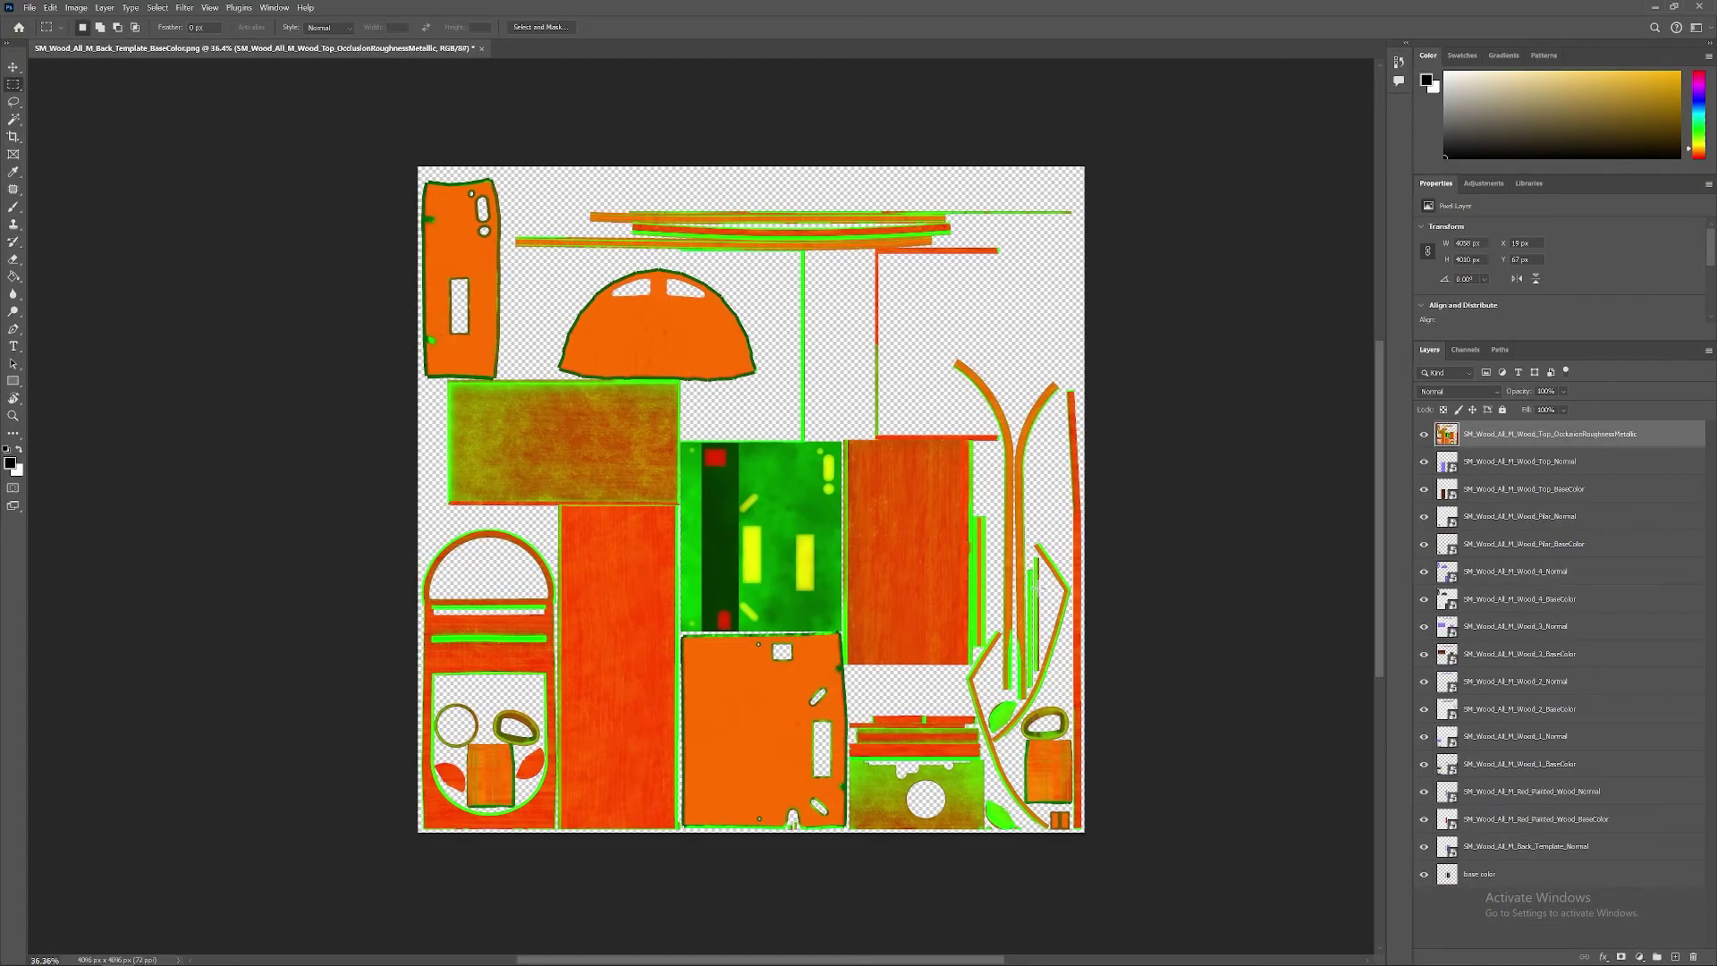
Step: Merge all the Normal layers, from Wood_Top down to Back_Template, into a single layer
{"action": "left_click", "coordinate": [1547, 462]}
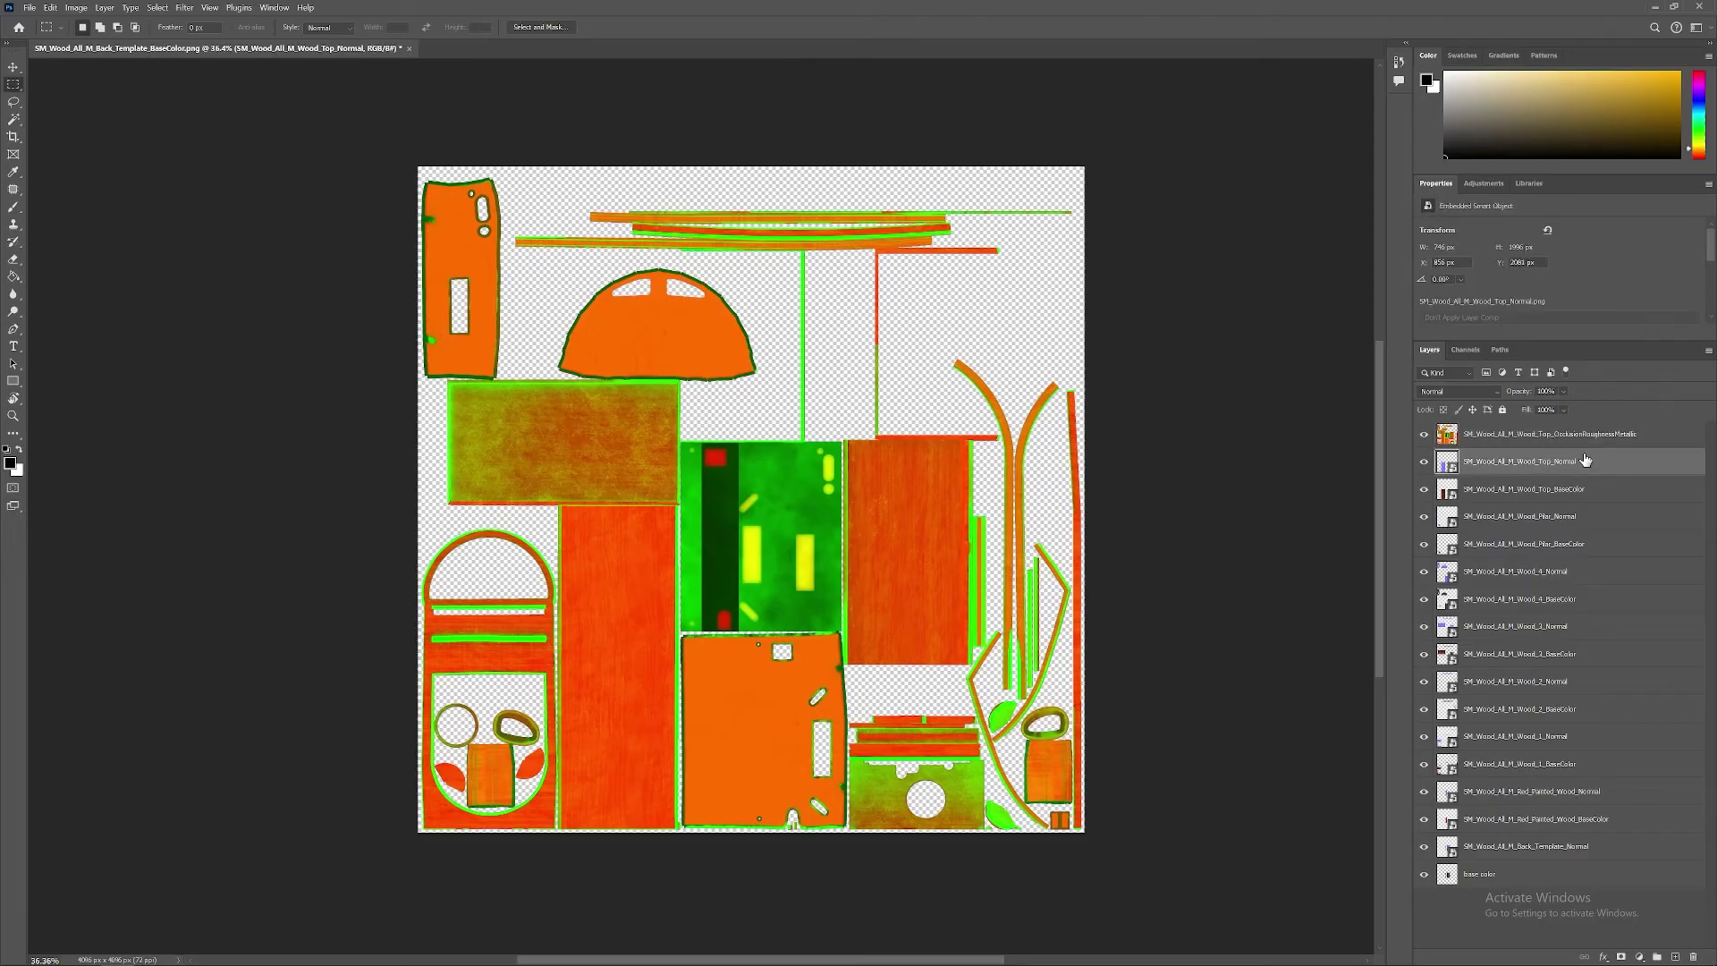
{"action": "left_click", "coordinate": [1590, 524], "text": "ctrl"}
{"action": "left_click", "coordinate": [1577, 577], "text": "ctrl"}
{"action": "left_click", "coordinate": [1578, 626], "text": "ctrl"}
{"action": "left_click", "coordinate": [1580, 681], "text": "ctrl"}
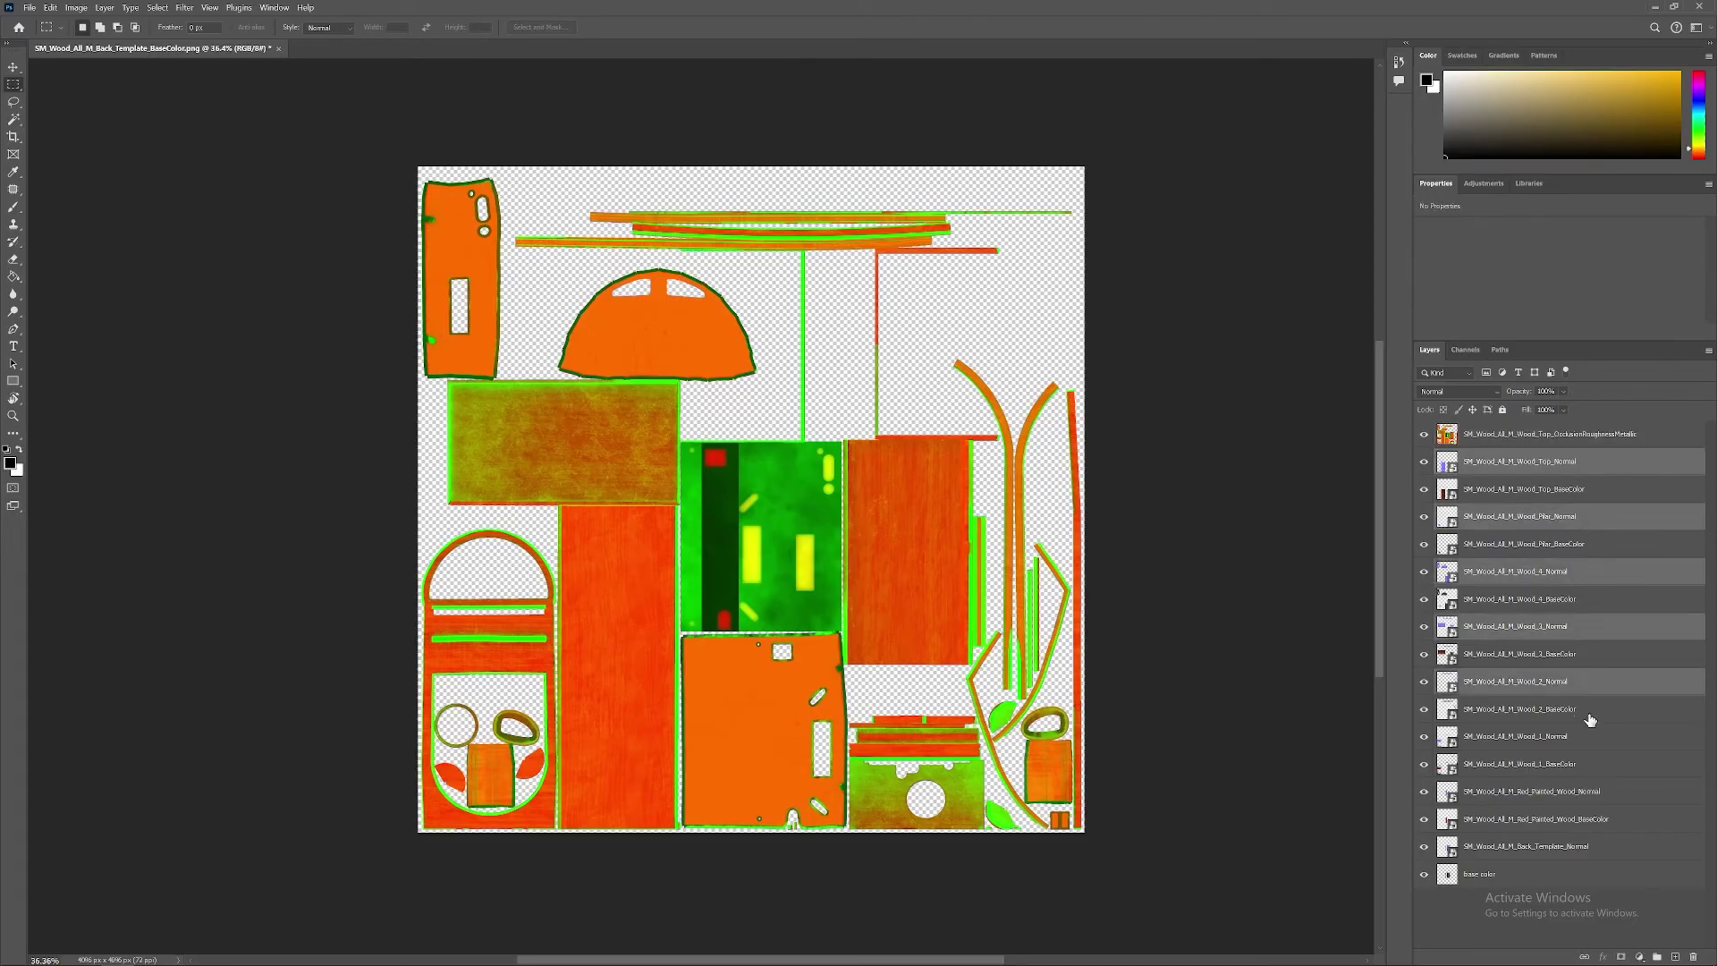
{"action": "left_click", "coordinate": [1590, 736], "text": "ctrl"}
{"action": "left_click", "coordinate": [1601, 803], "text": "ctrl"}
{"action": "left_click", "coordinate": [1610, 847], "text": "ctrl"}
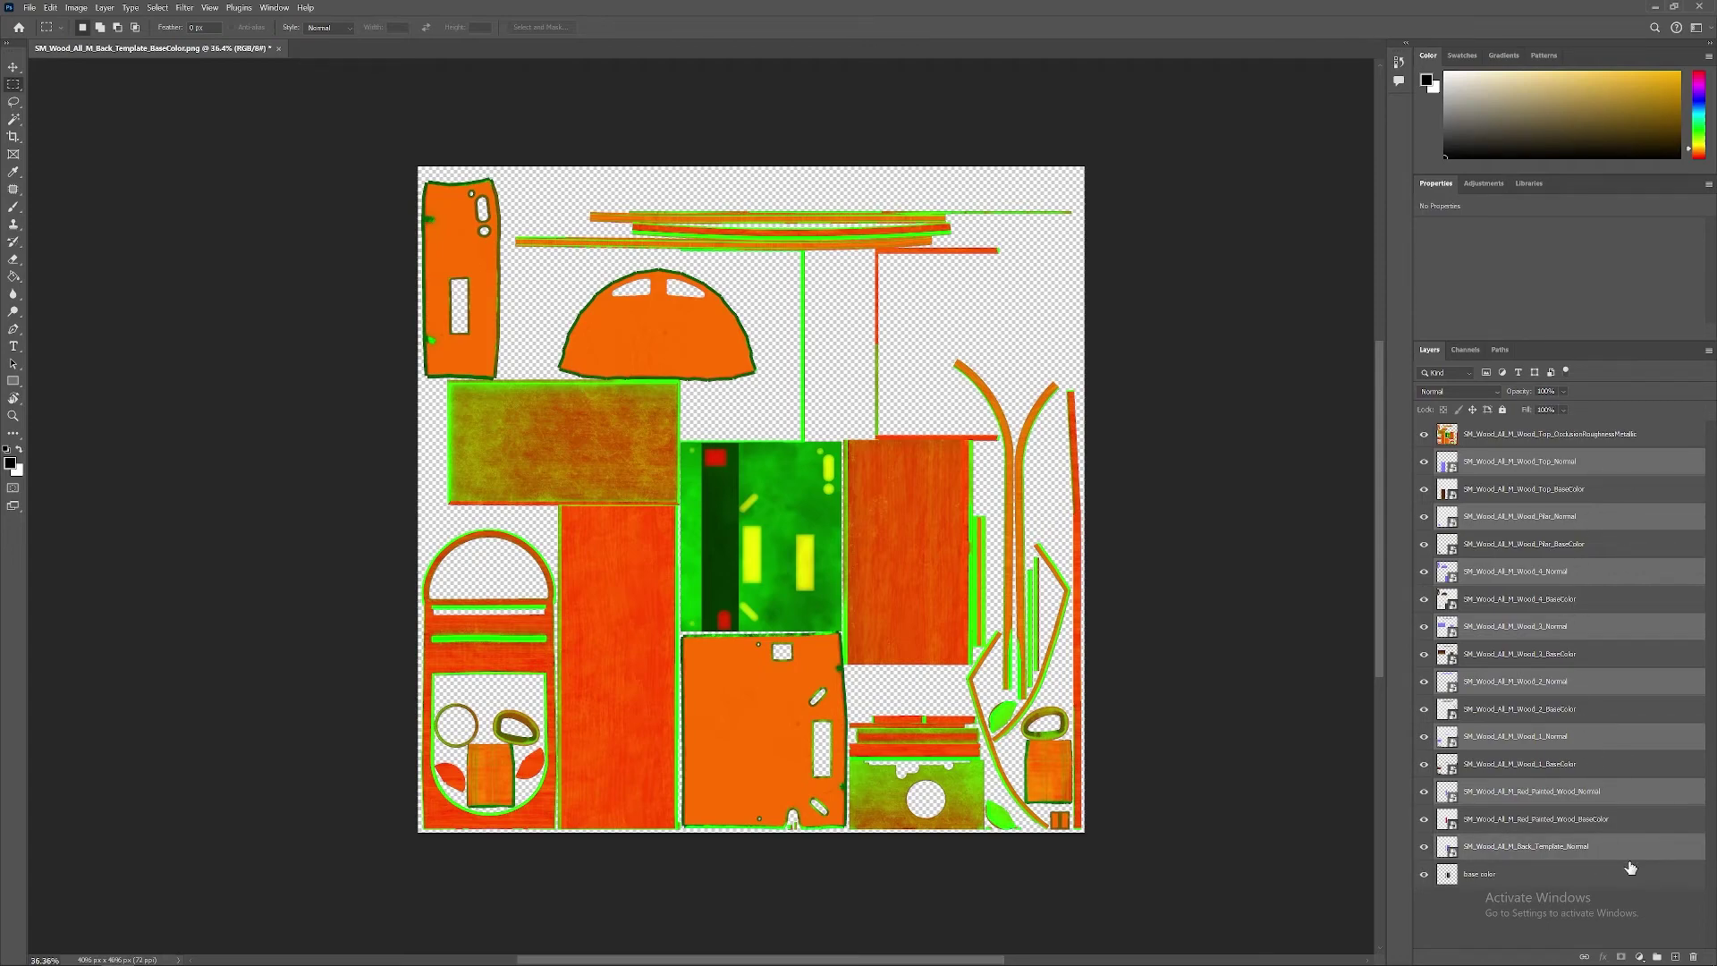
{"action": "key", "text": "Delete"}
Step: Merge all the BaseColor layers together with the "base color" layer into a single layer
{"action": "left_click", "coordinate": [1600, 489]}
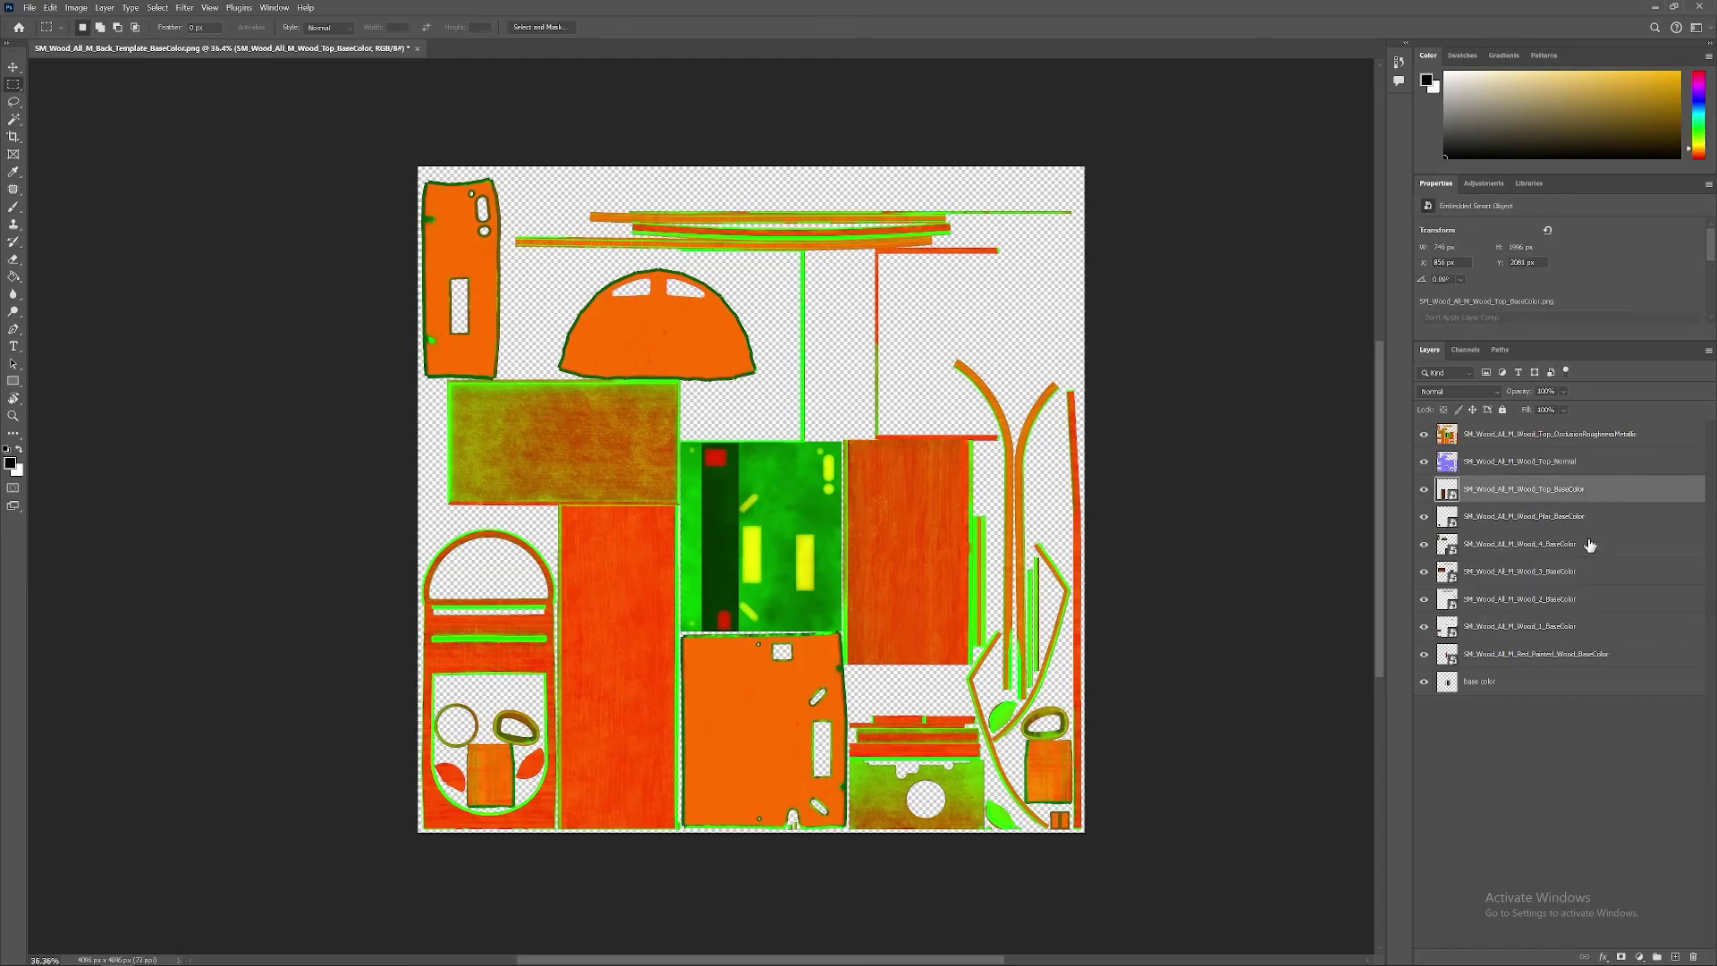
{"action": "left_click", "coordinate": [1566, 682], "text": "shift"}
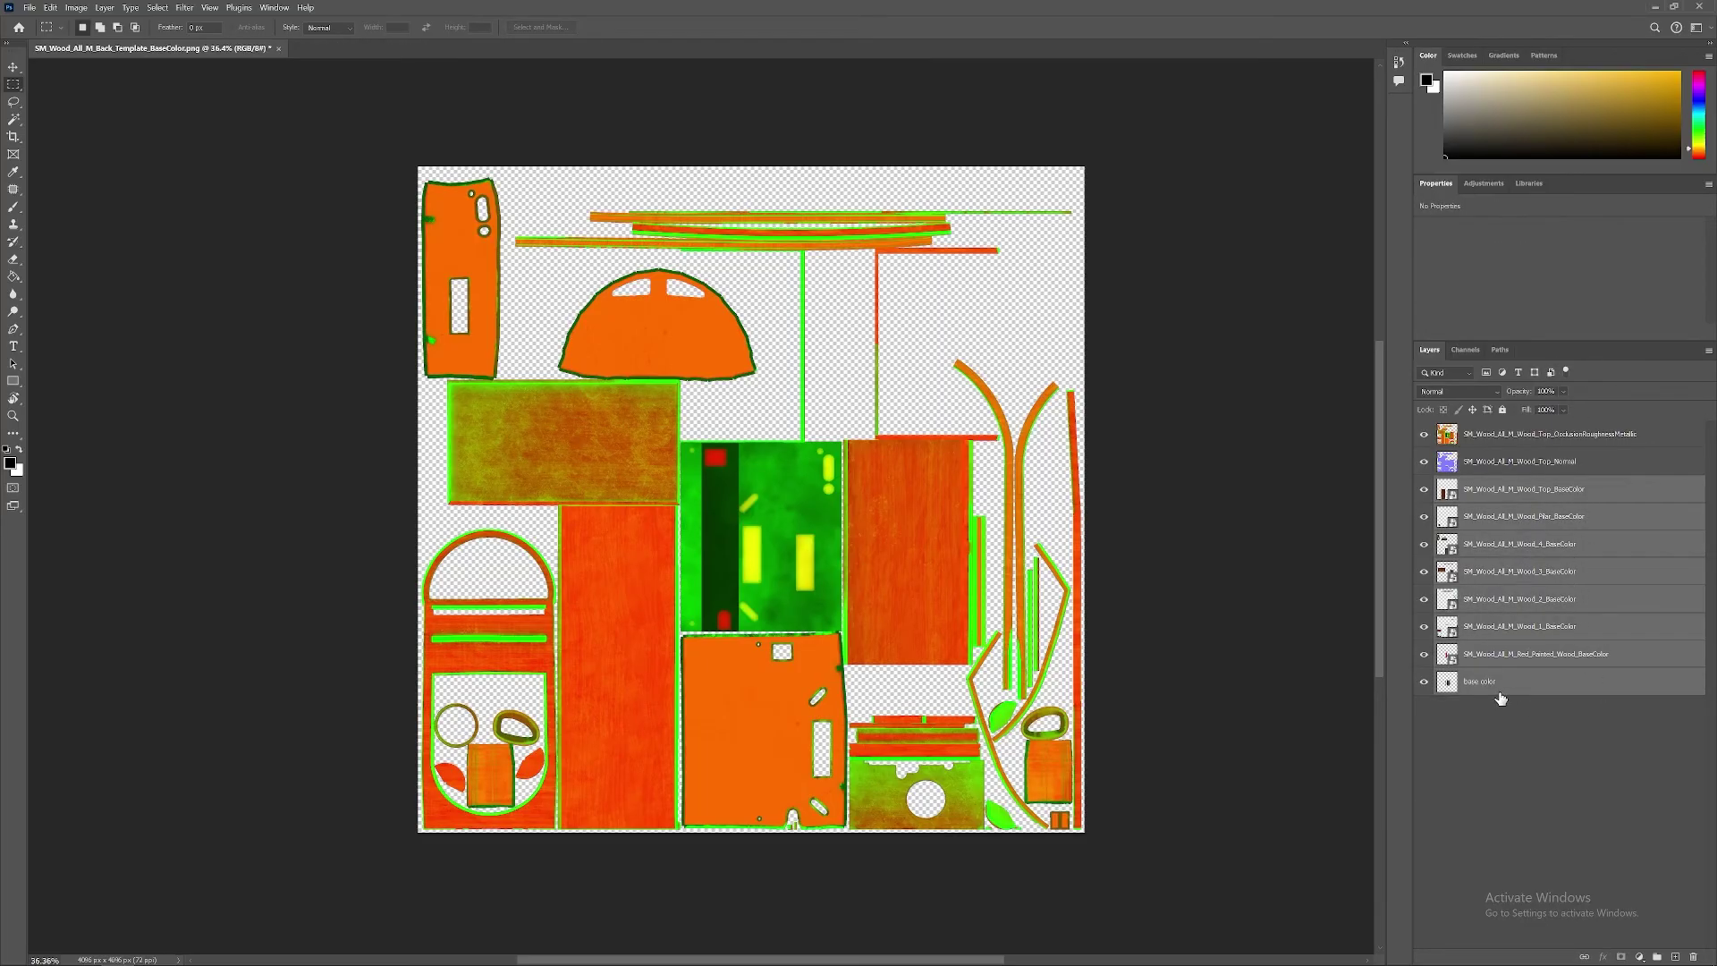
{"action": "key", "text": "Delete"}
Step: Reorder the merged layers with BaseColor on top, Normal in the middle and OcclusionRoughnessMetallic at the bottom
{"action": "left_click", "coordinate": [1521, 462]}
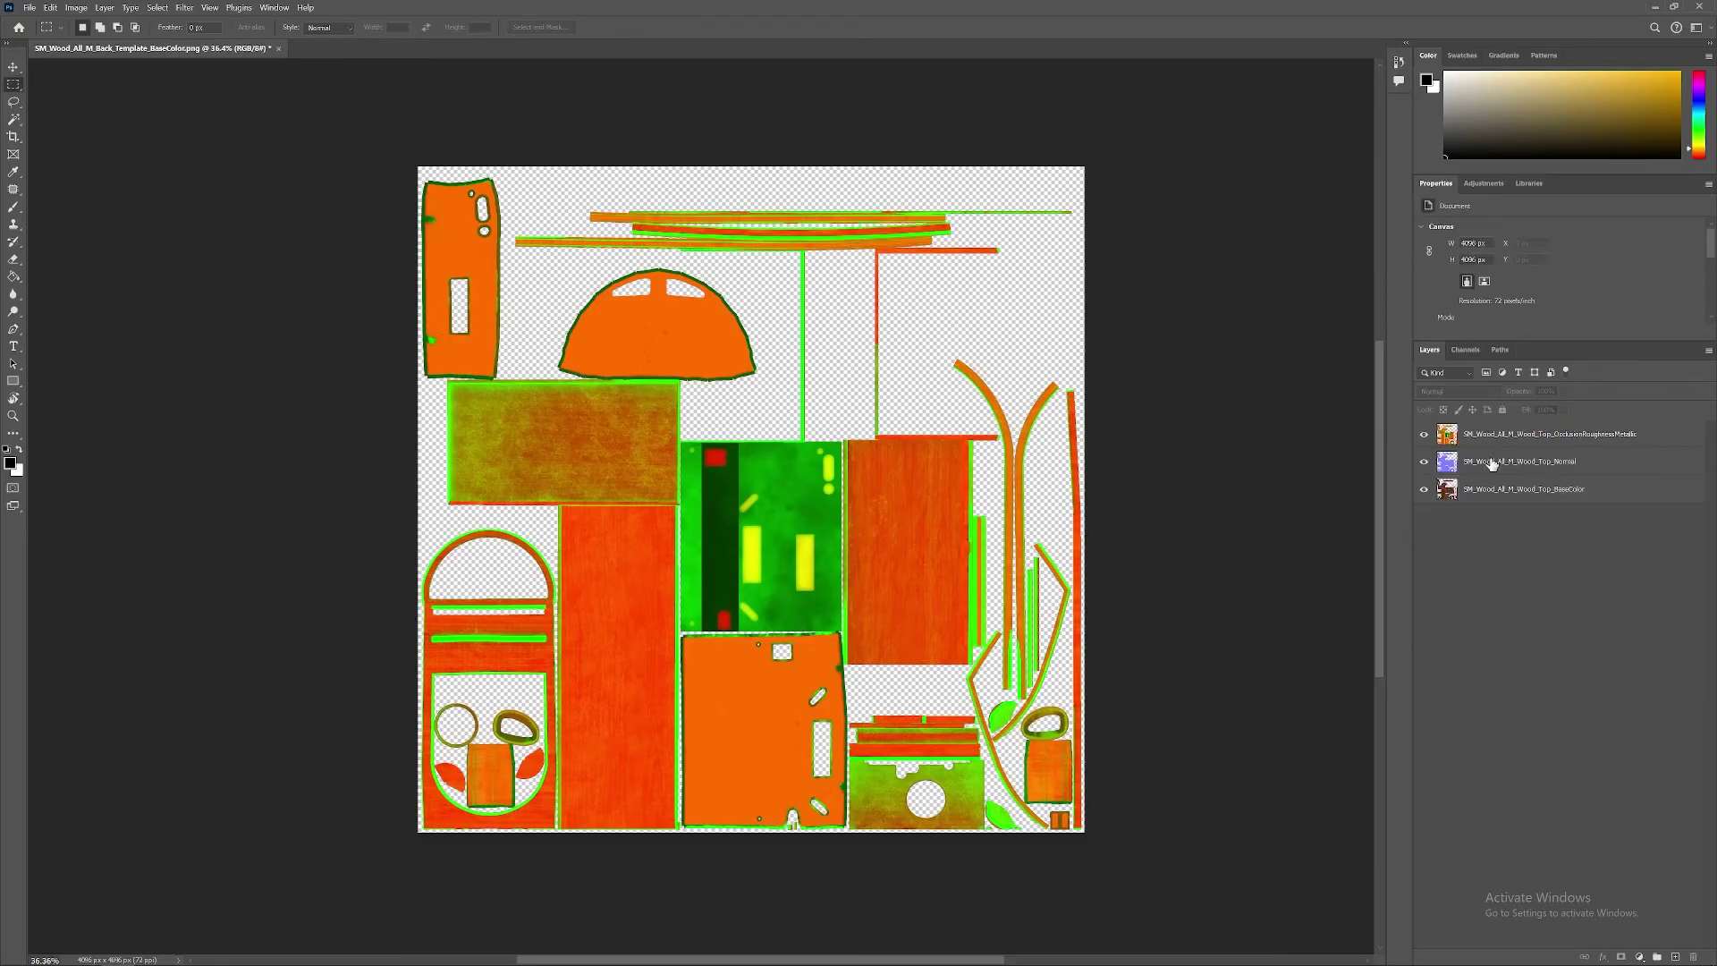
{"action": "left_click_drag", "start_coordinate": [1521, 462], "coordinate": [1512, 431]}
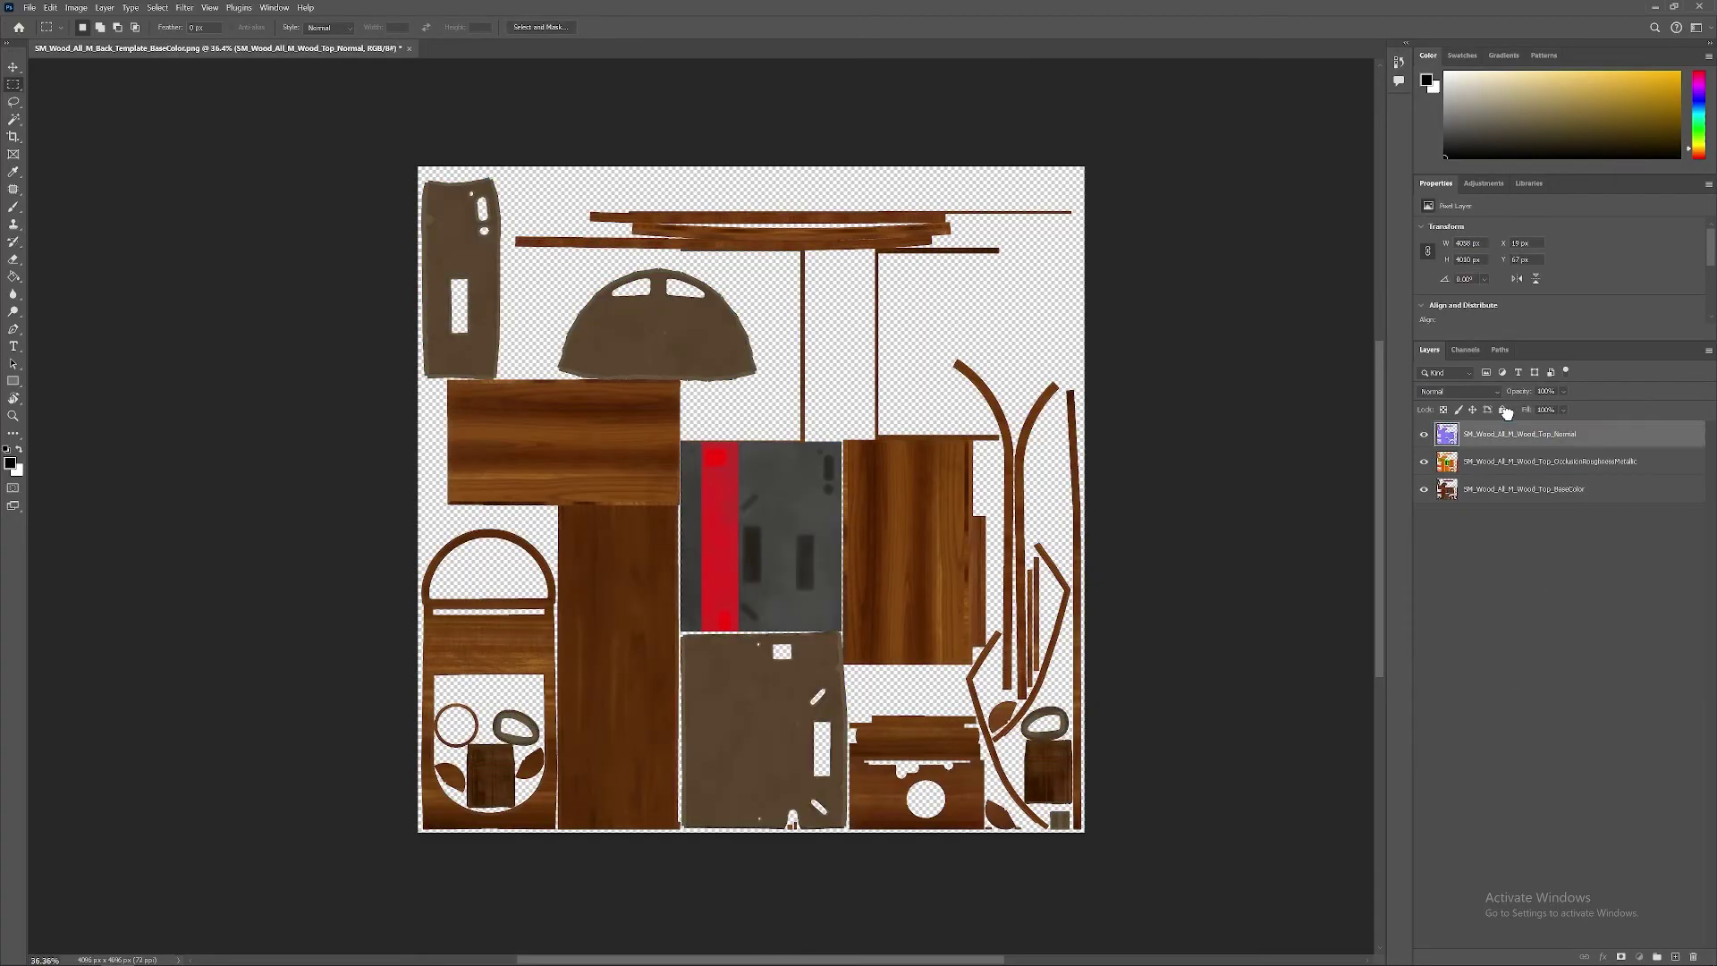
{"action": "scroll", "coordinate": [935, 498], "scroll_direction": "down", "scroll_amount": 1}
{"action": "scroll", "coordinate": [935, 527], "scroll_direction": "up", "scroll_amount": 1}
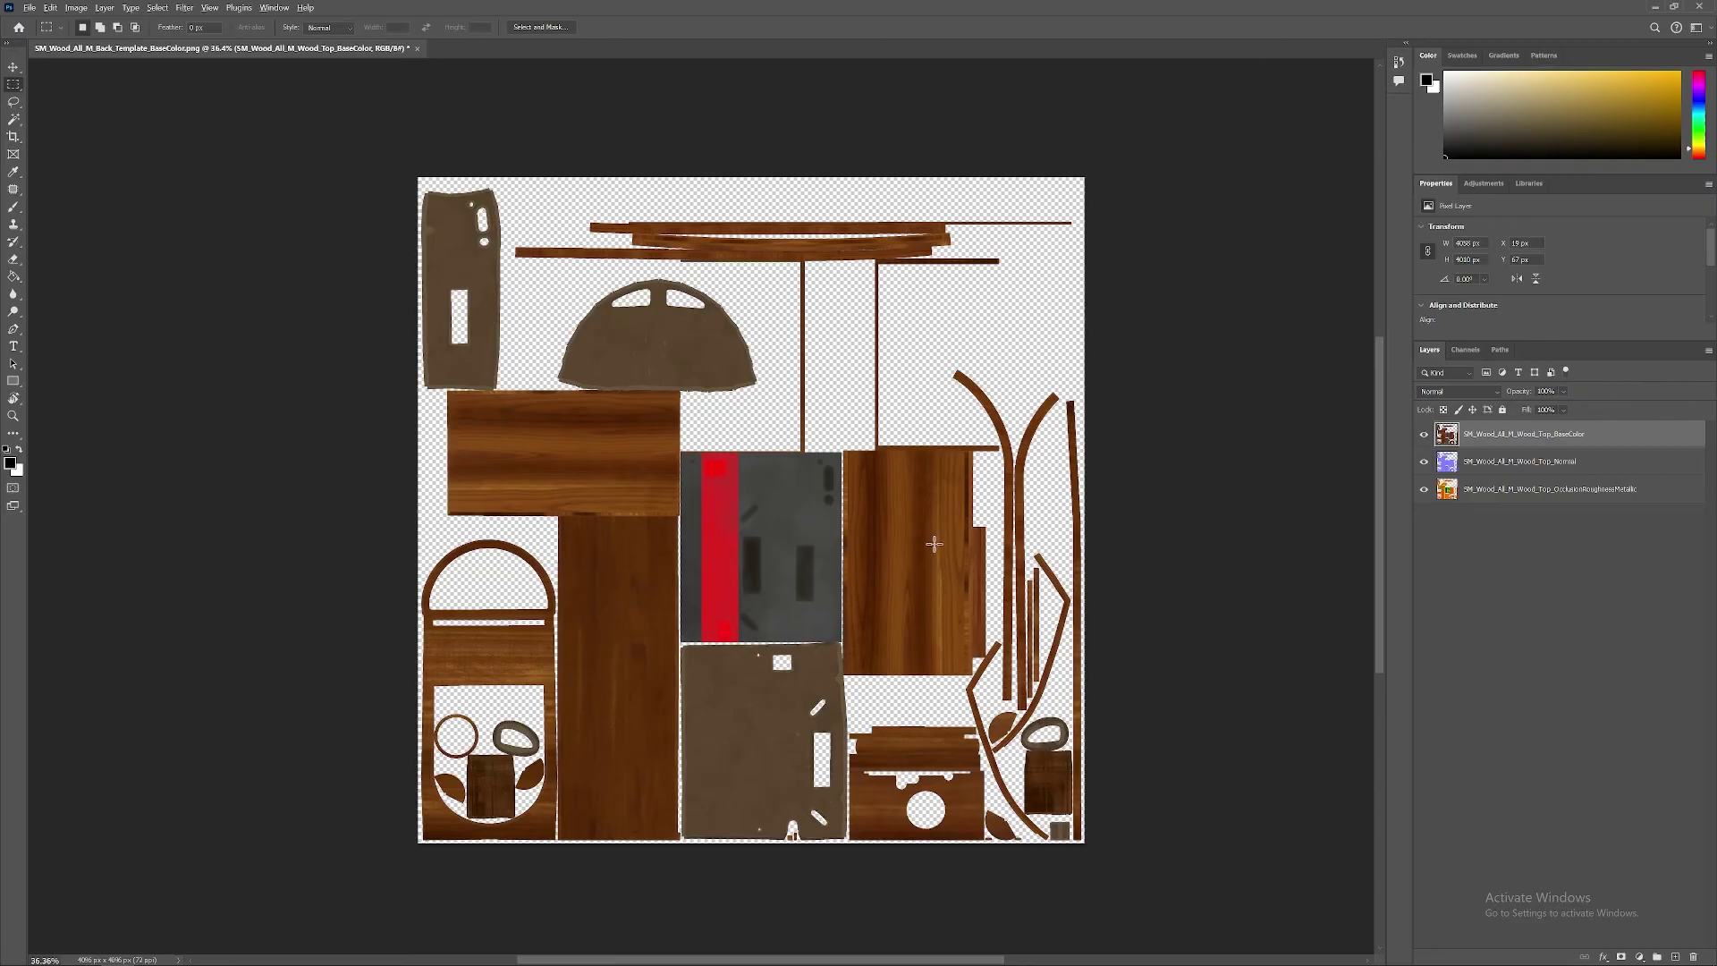
{"action": "scroll", "coordinate": [936, 562], "scroll_direction": "up", "scroll_amount": 1, "text": "alt"}
{"action": "scroll", "coordinate": [936, 563], "scroll_direction": "down", "scroll_amount": 1, "text": "alt"}
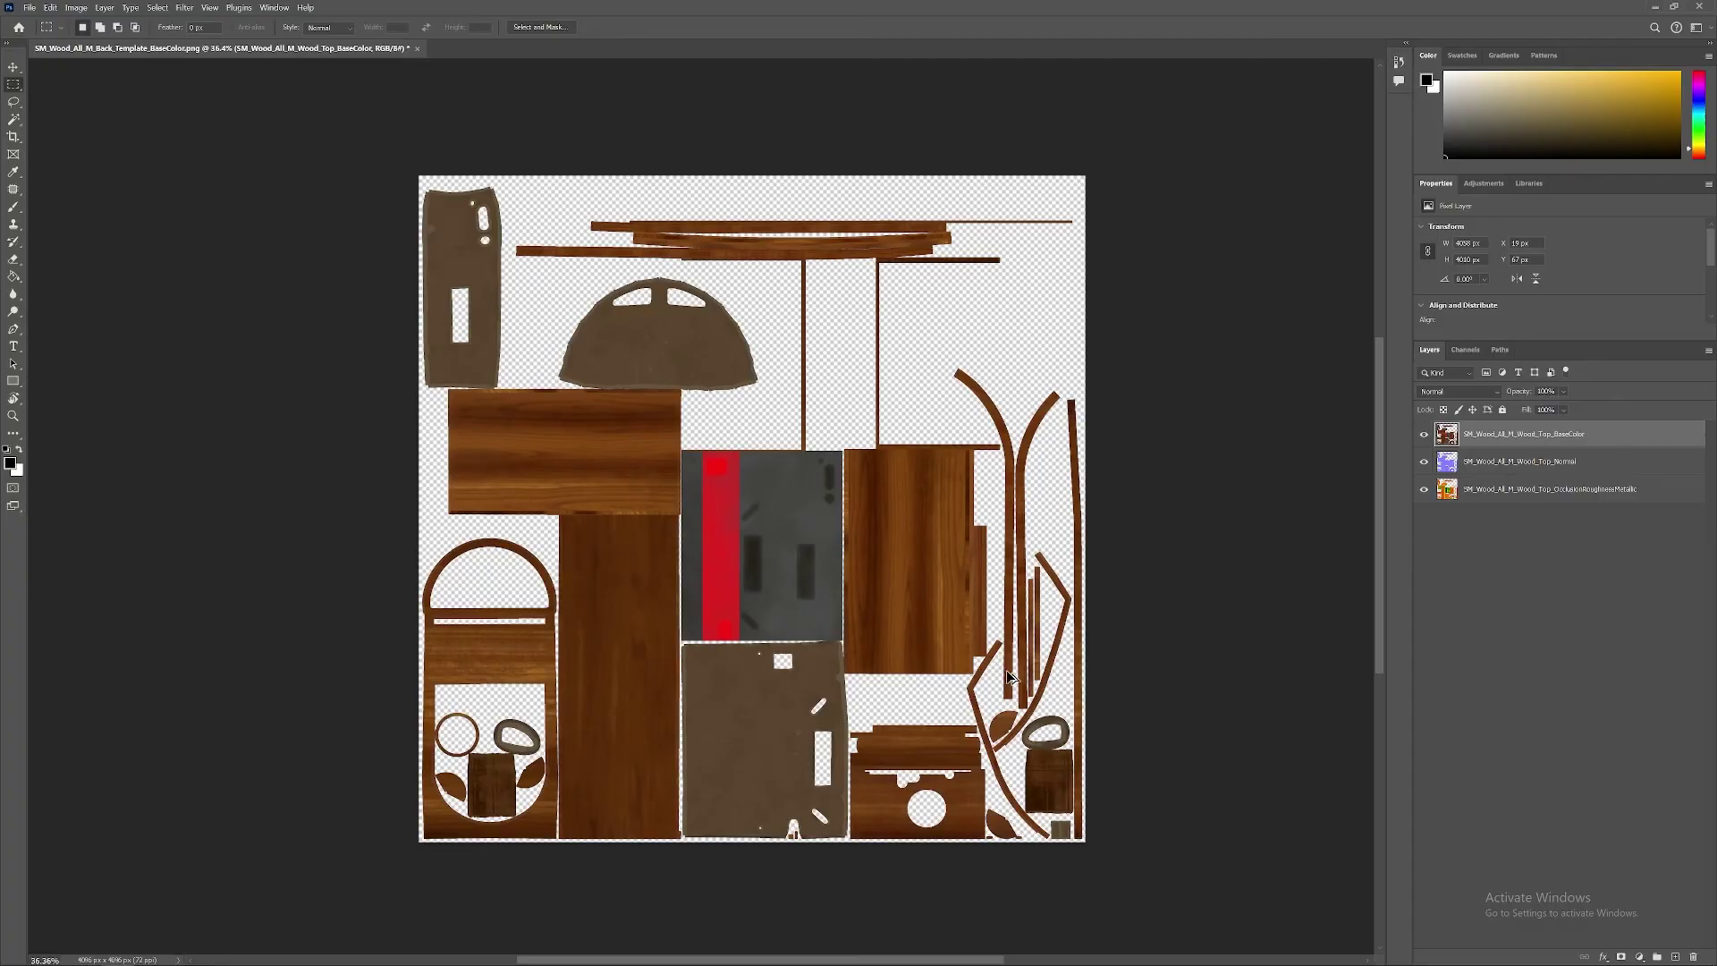
Step: Save a PNG copy of the base color map to the Desktop, overwriting All_Wood_Base_Color.png
{"action": "key", "text": "ctrl+alt+s"}
{"action": "left_click", "coordinate": [54, 137]}
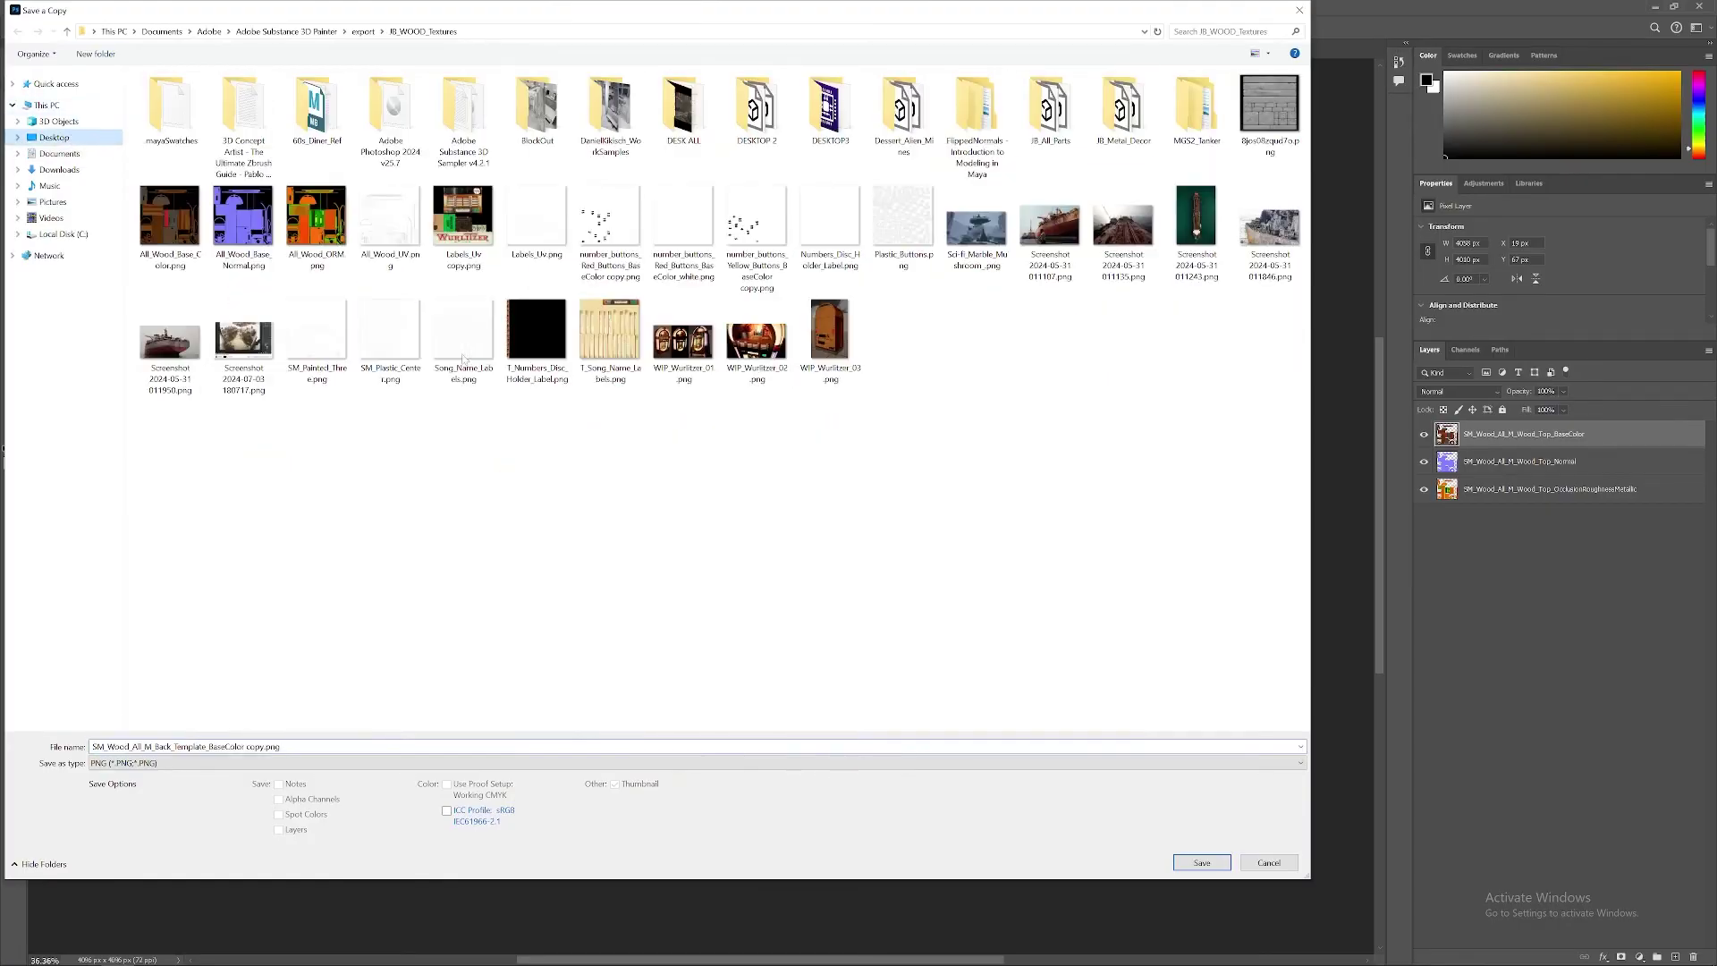
{"action": "left_click", "coordinate": [181, 214]}
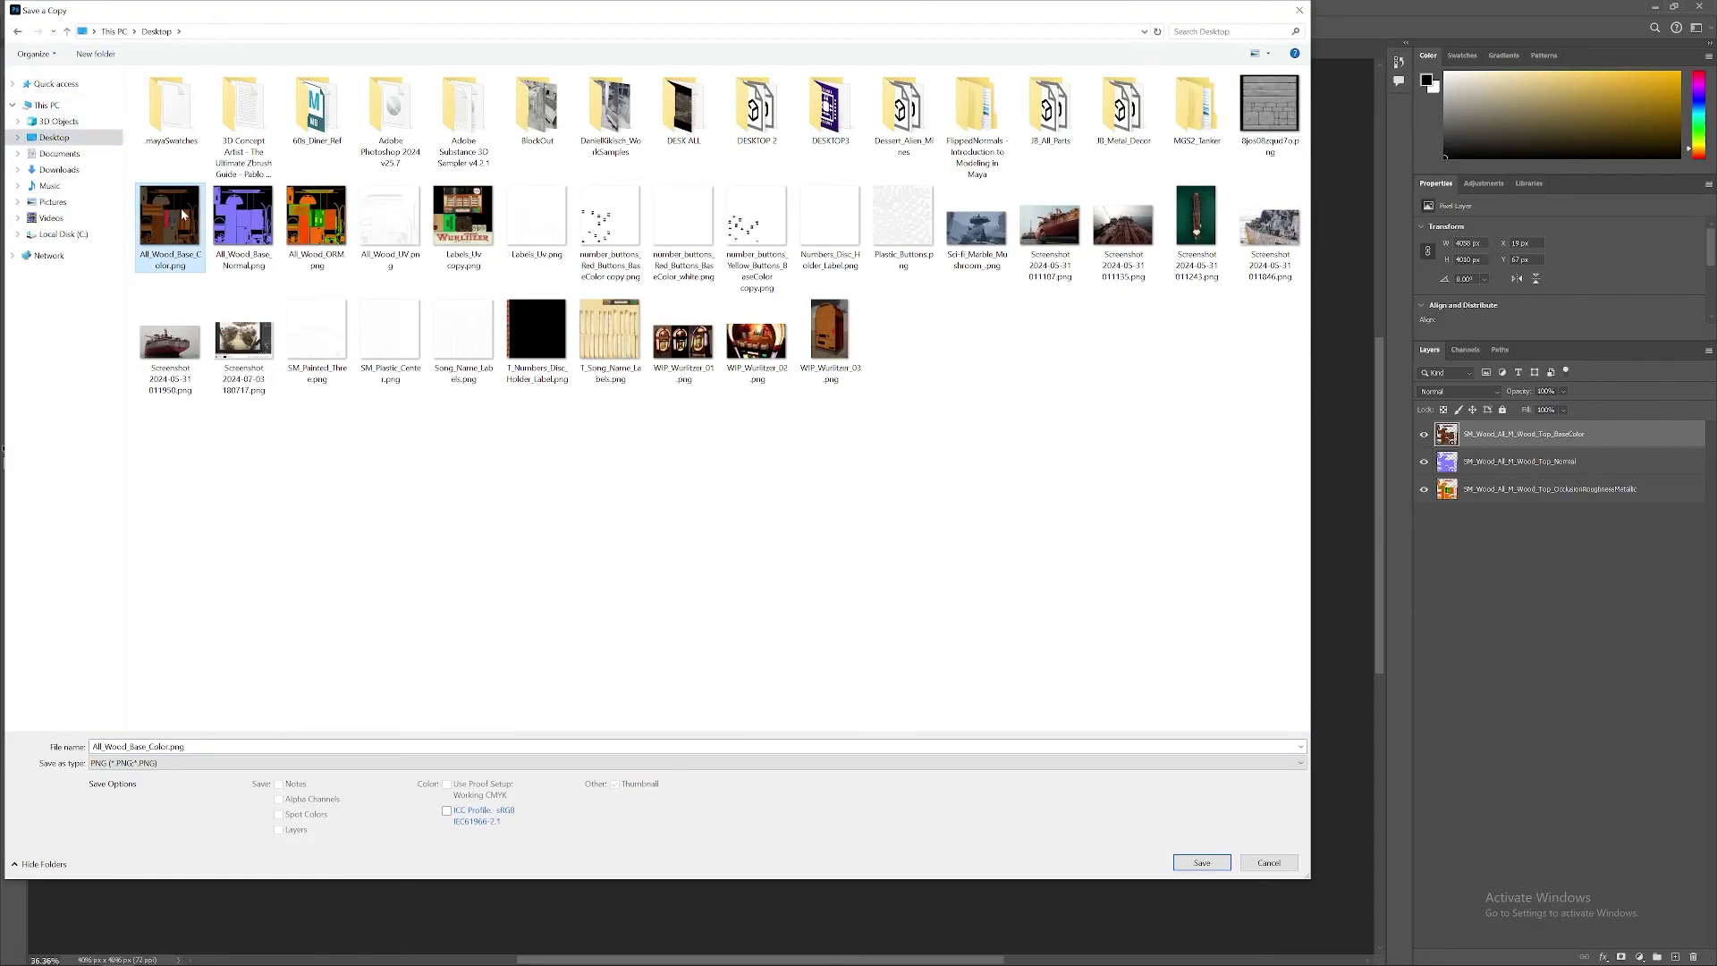
{"action": "left_click", "coordinate": [1203, 863]}
{"action": "left_click", "coordinate": [899, 491]}
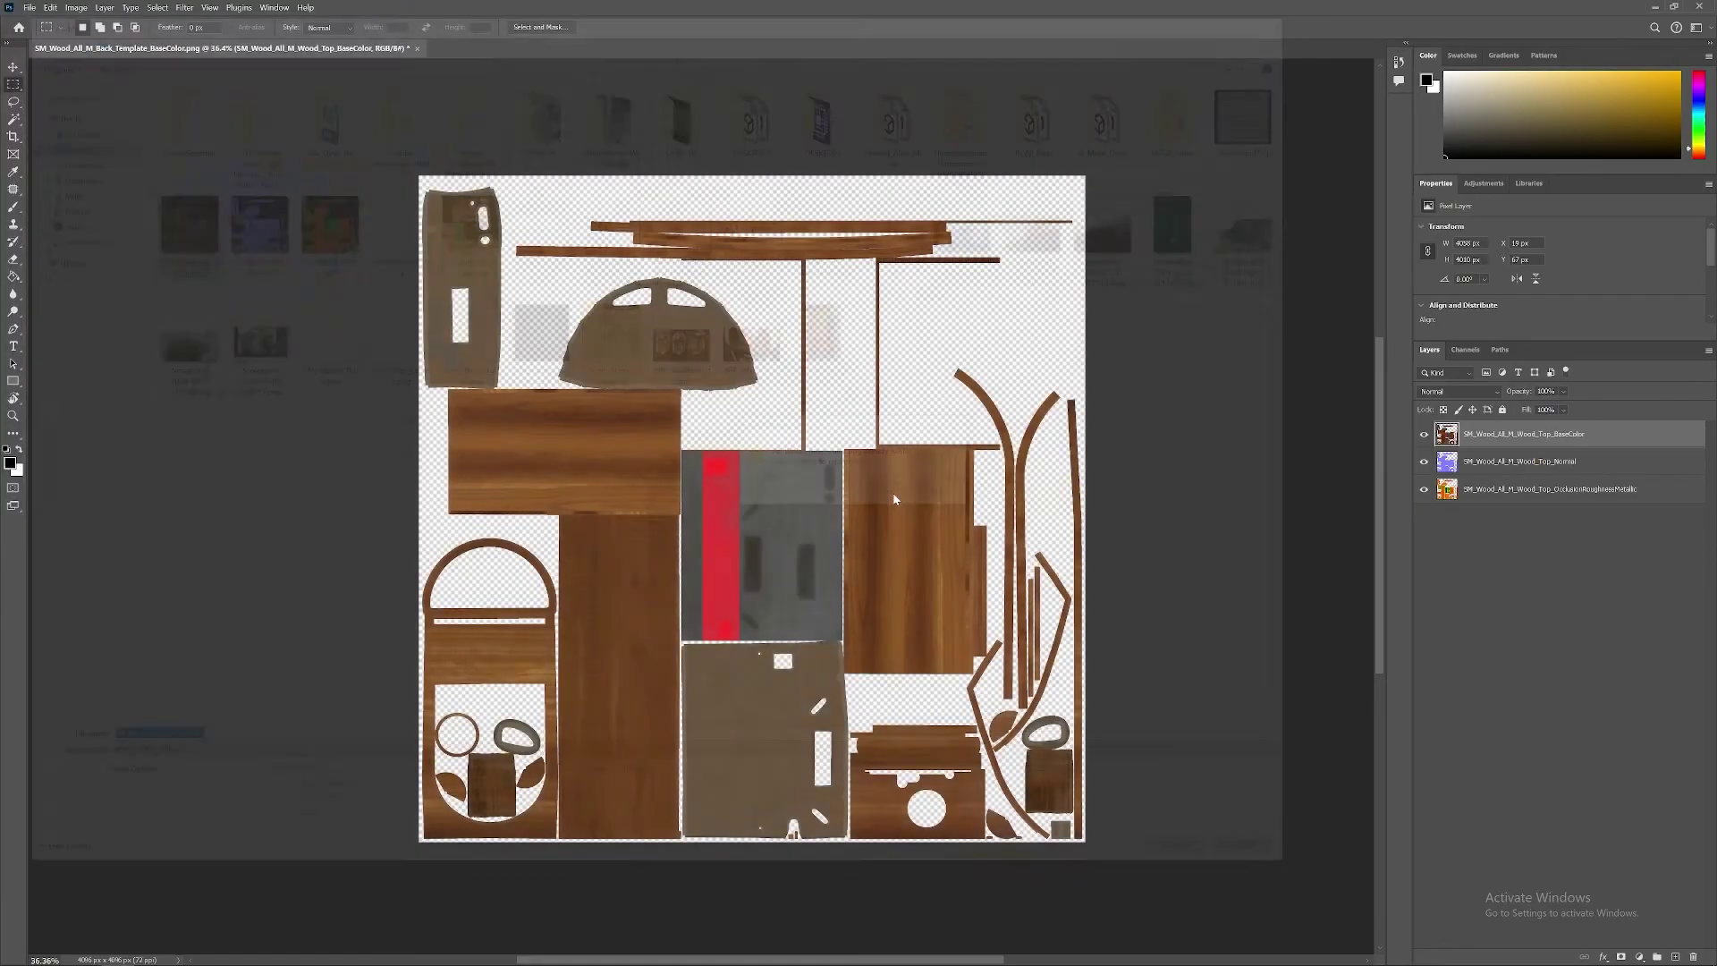
{"action": "key", "text": "Return"}
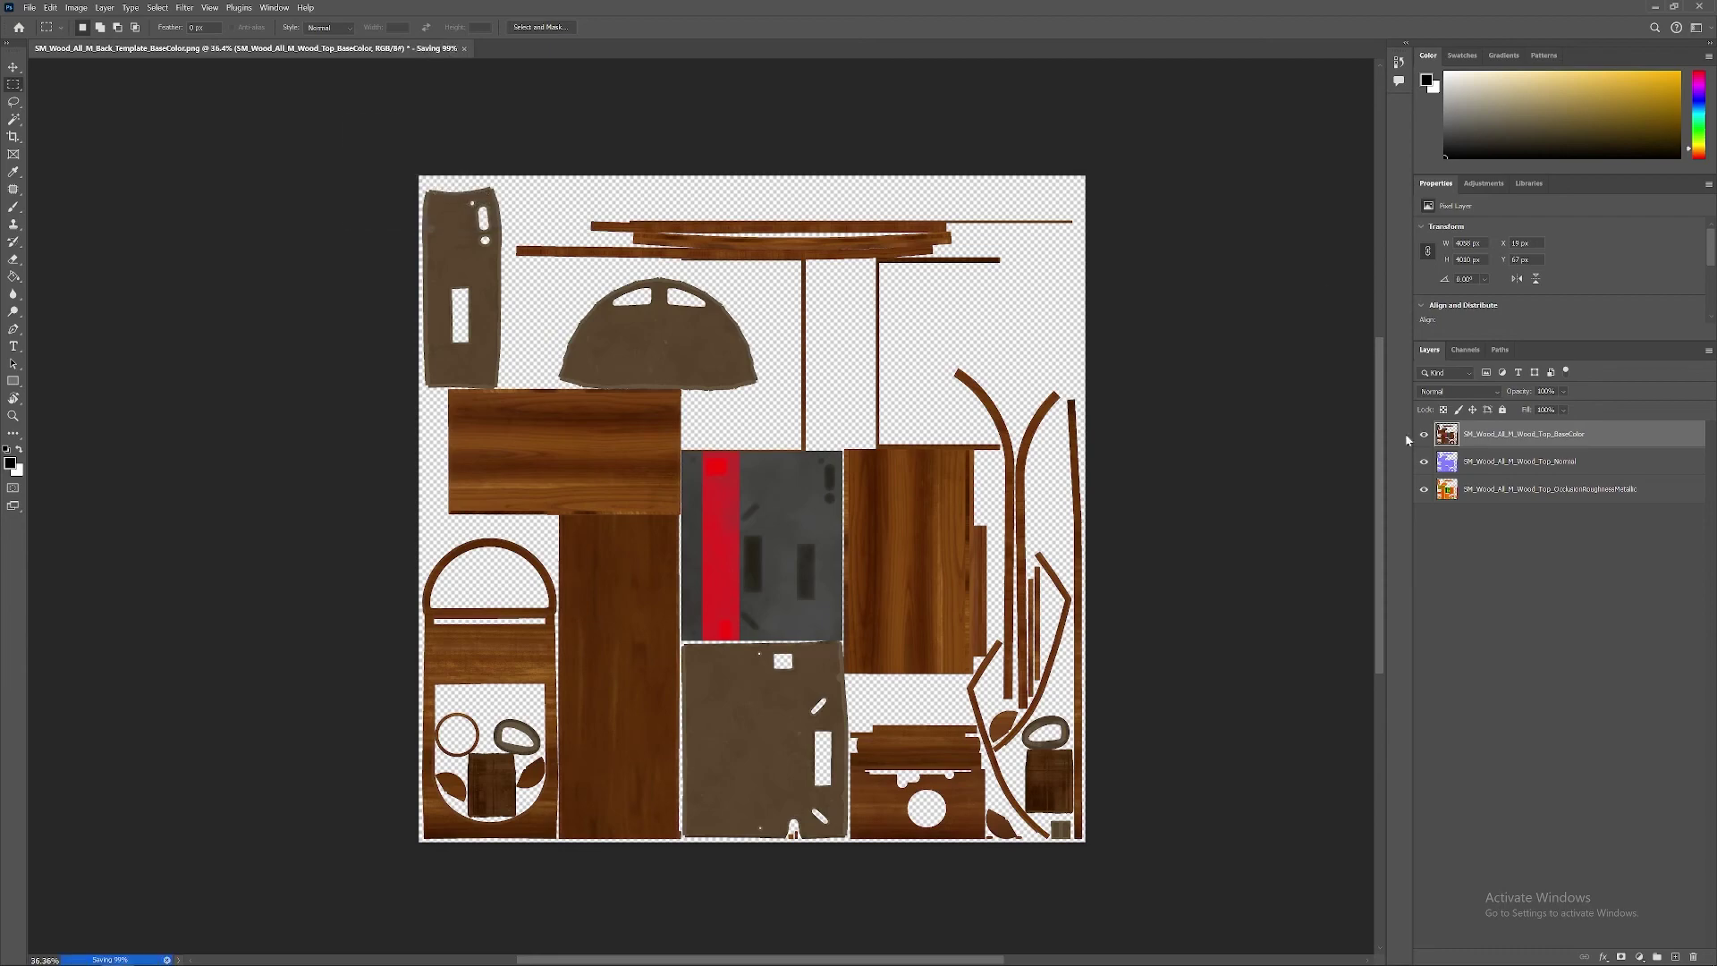
Step: Hide the BaseColor layer and save a PNG copy of the normal map to the Desktop, overwriting All_Wood_Base_Normal.png
{"action": "left_click", "coordinate": [1424, 434]}
{"action": "key", "text": "ctrl+alt+s"}
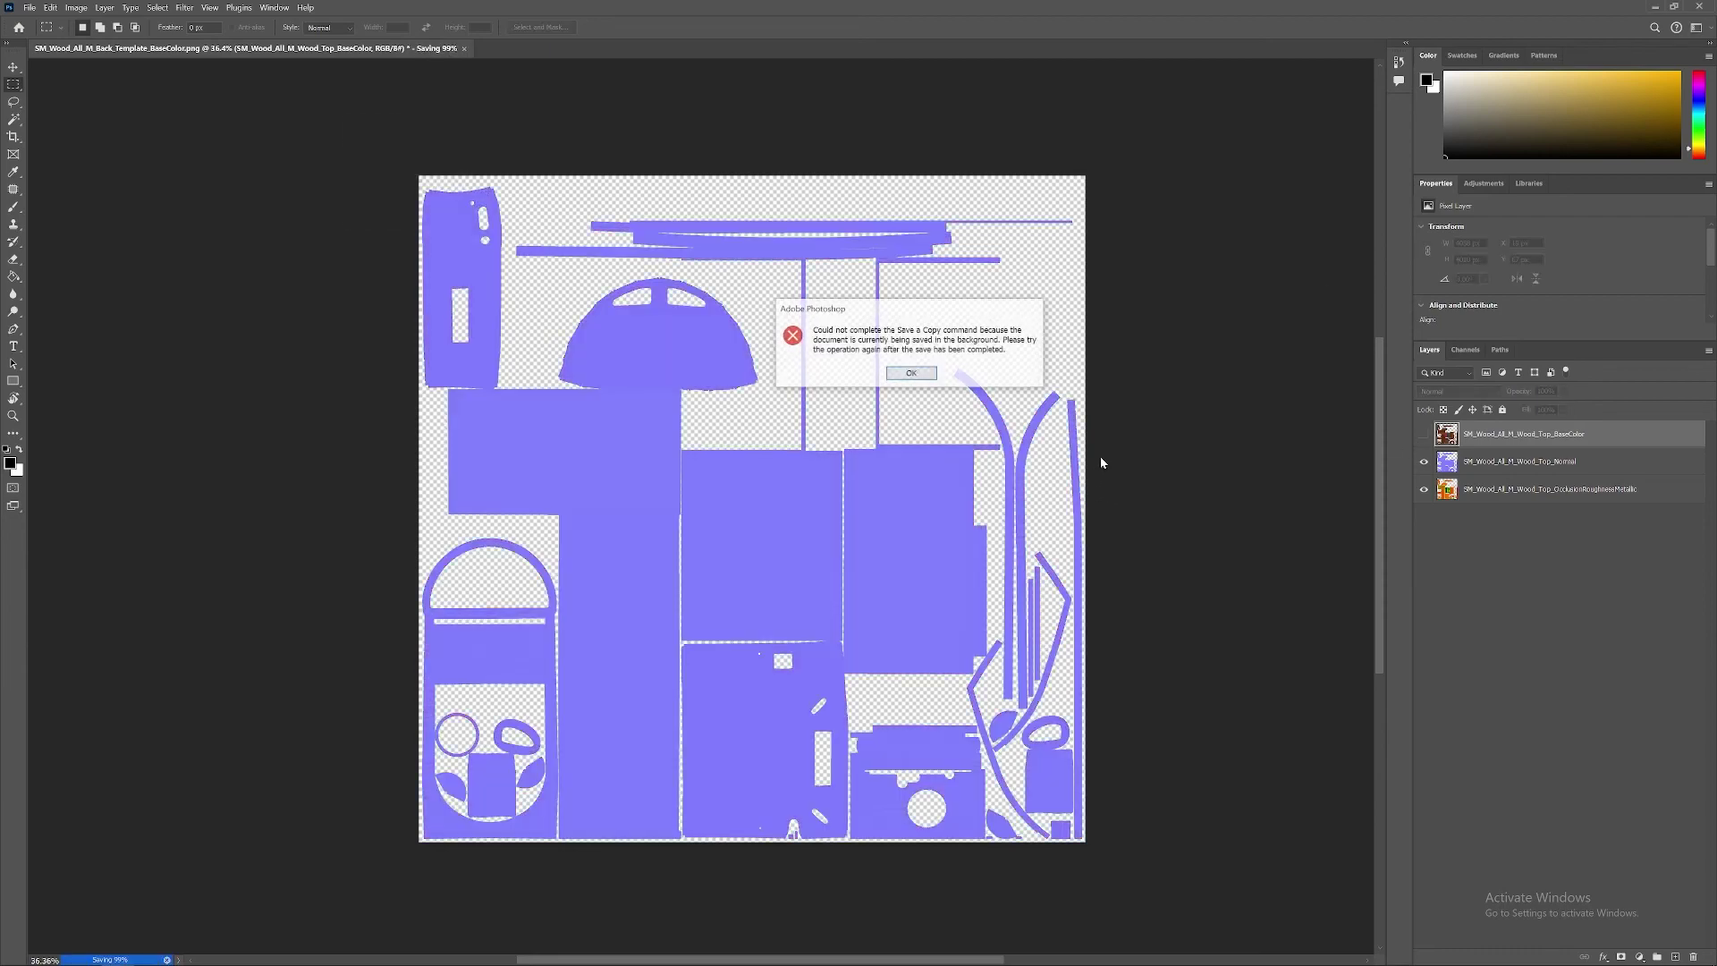
{"action": "left_click", "coordinate": [911, 374]}
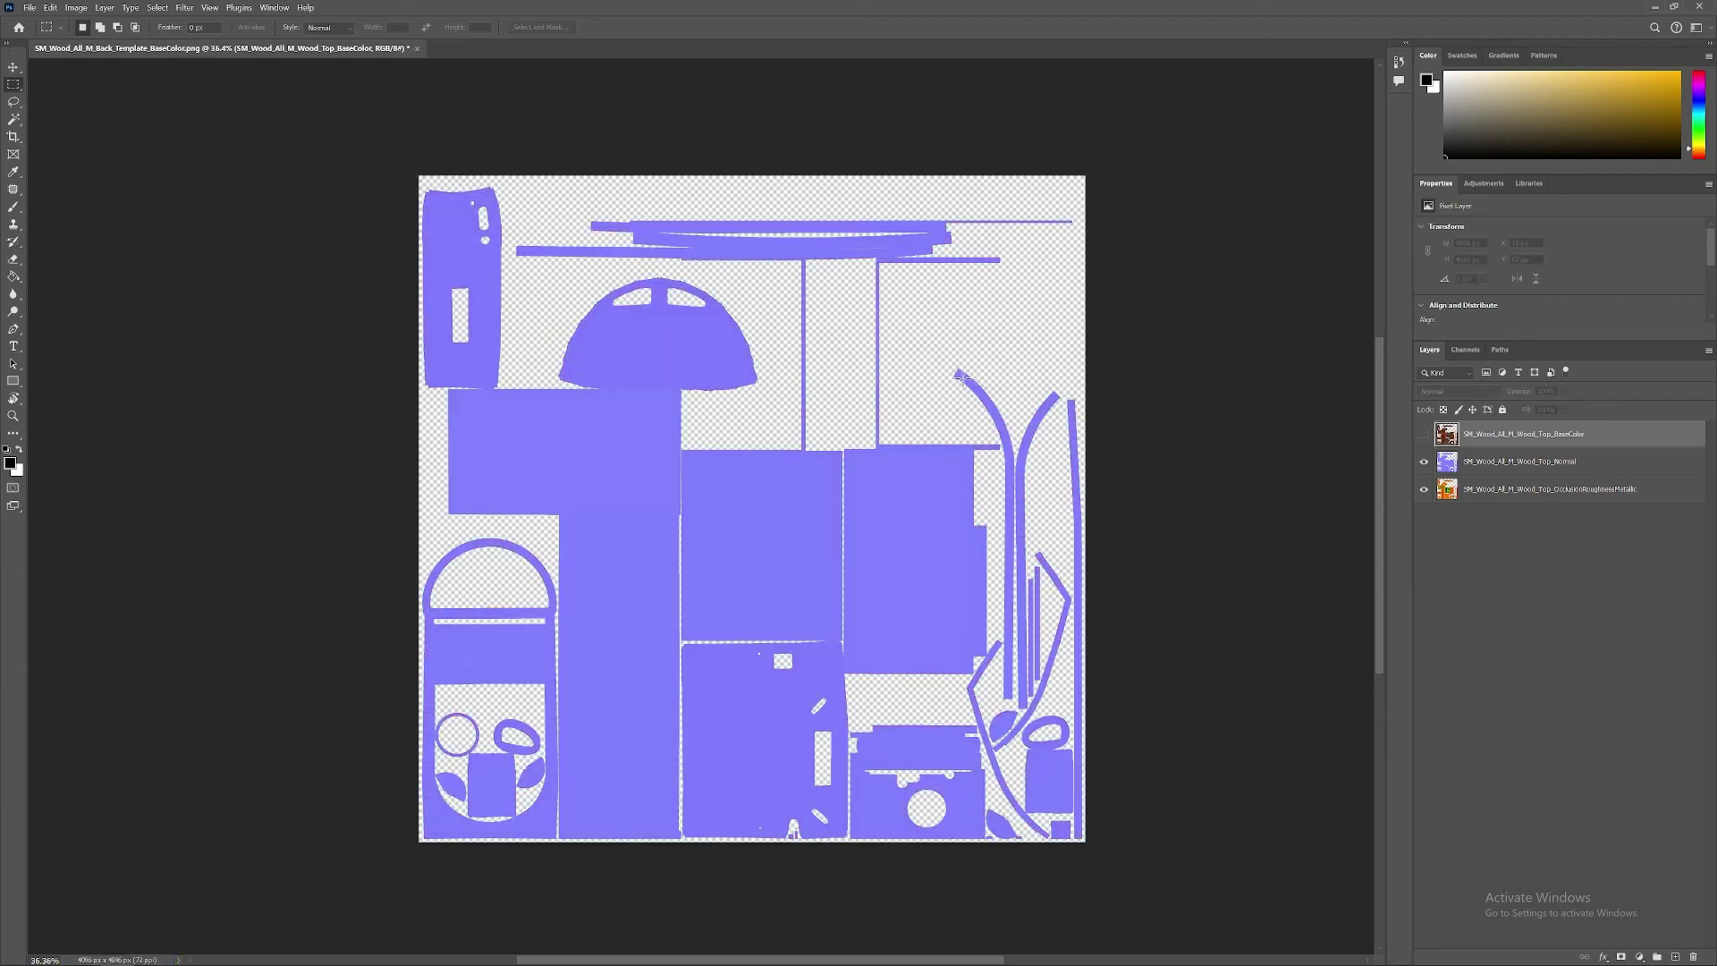
{"action": "key", "text": "ctrl+alt+s"}
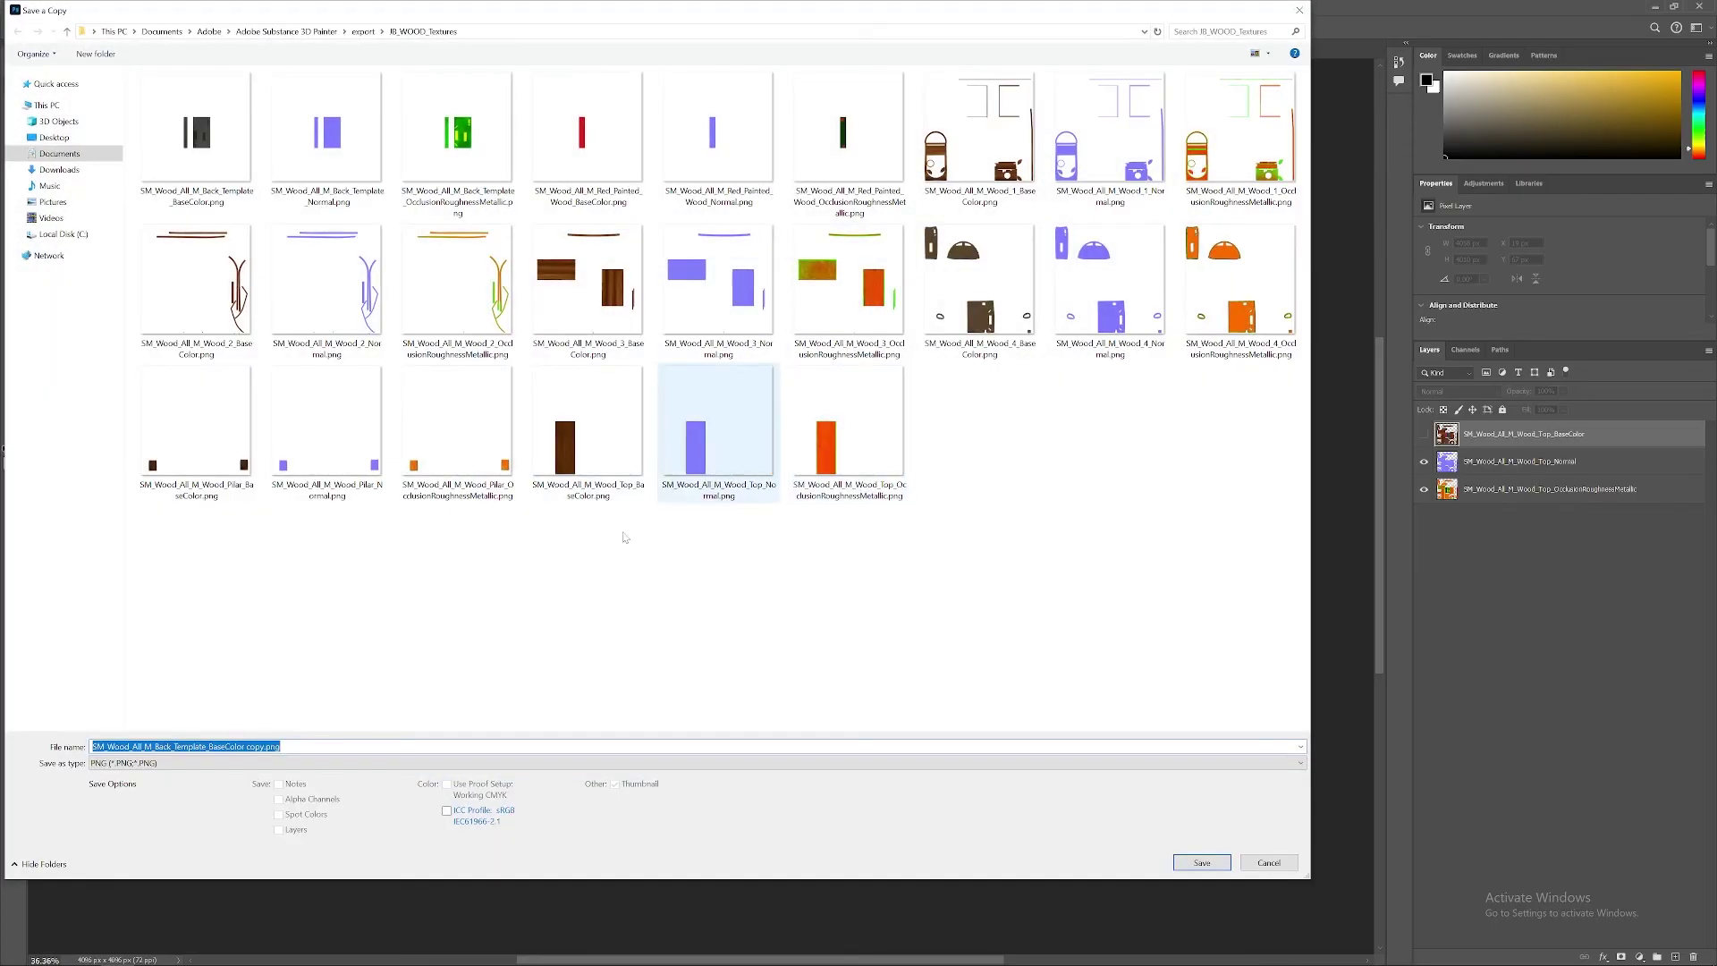
{"action": "left_click", "coordinate": [54, 138]}
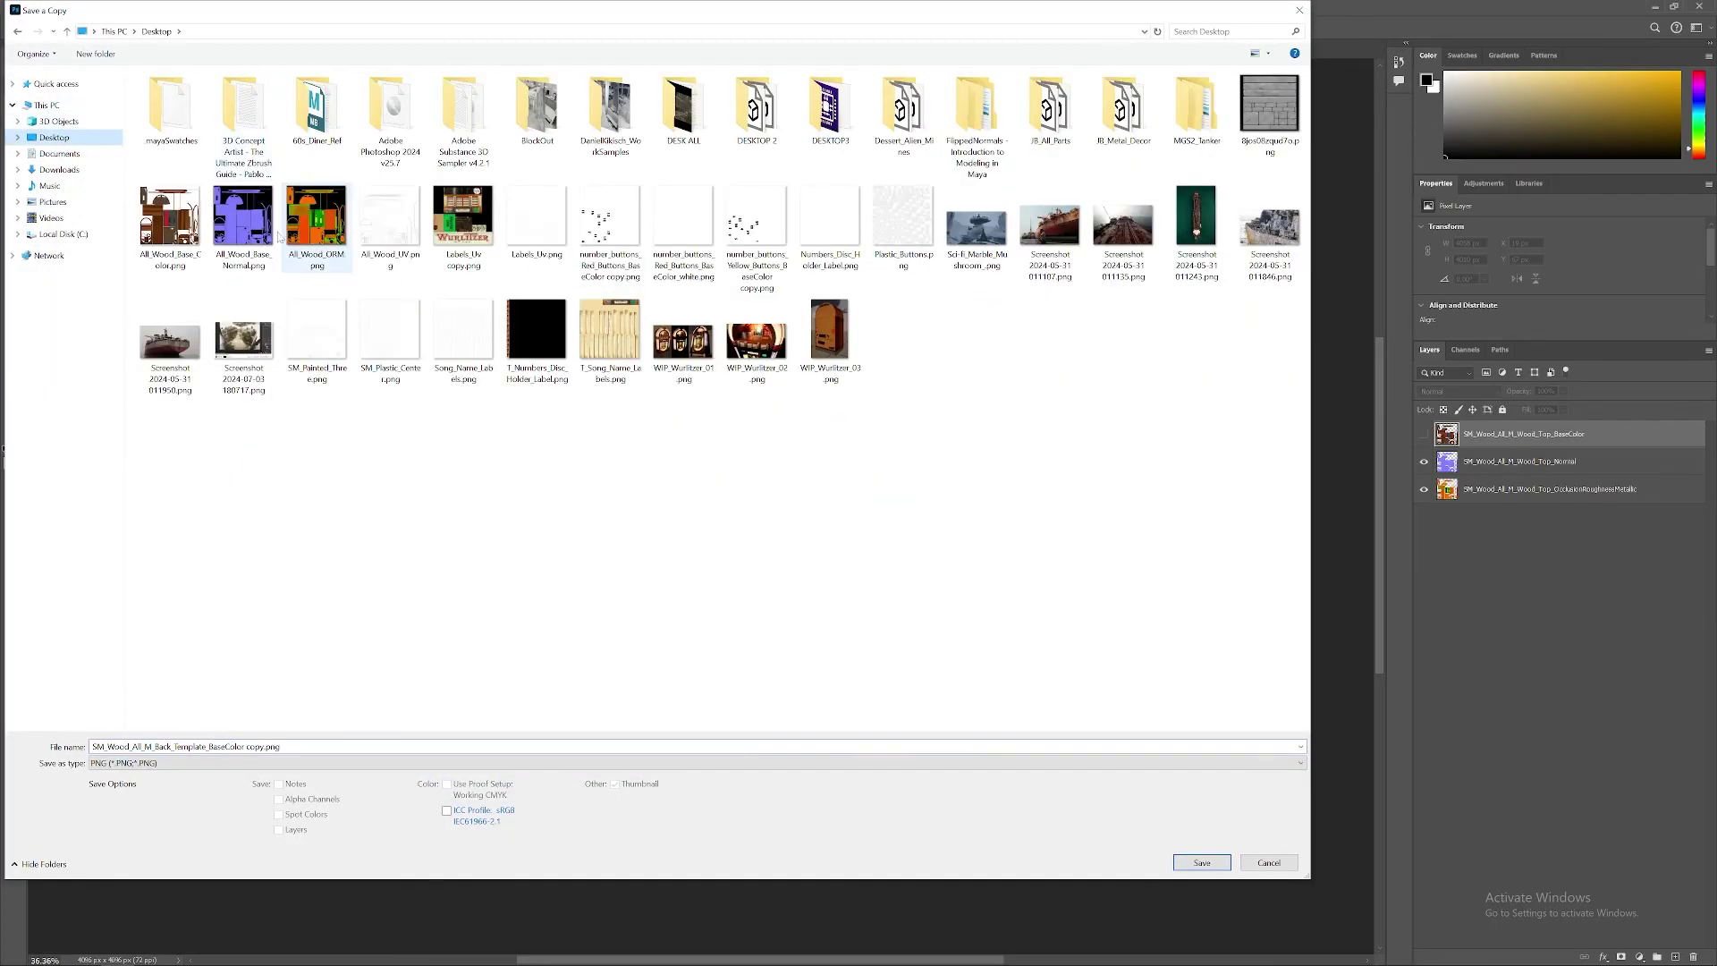
{"action": "left_click", "coordinate": [243, 223]}
{"action": "left_click", "coordinate": [1202, 863]}
{"action": "left_click", "coordinate": [891, 490]}
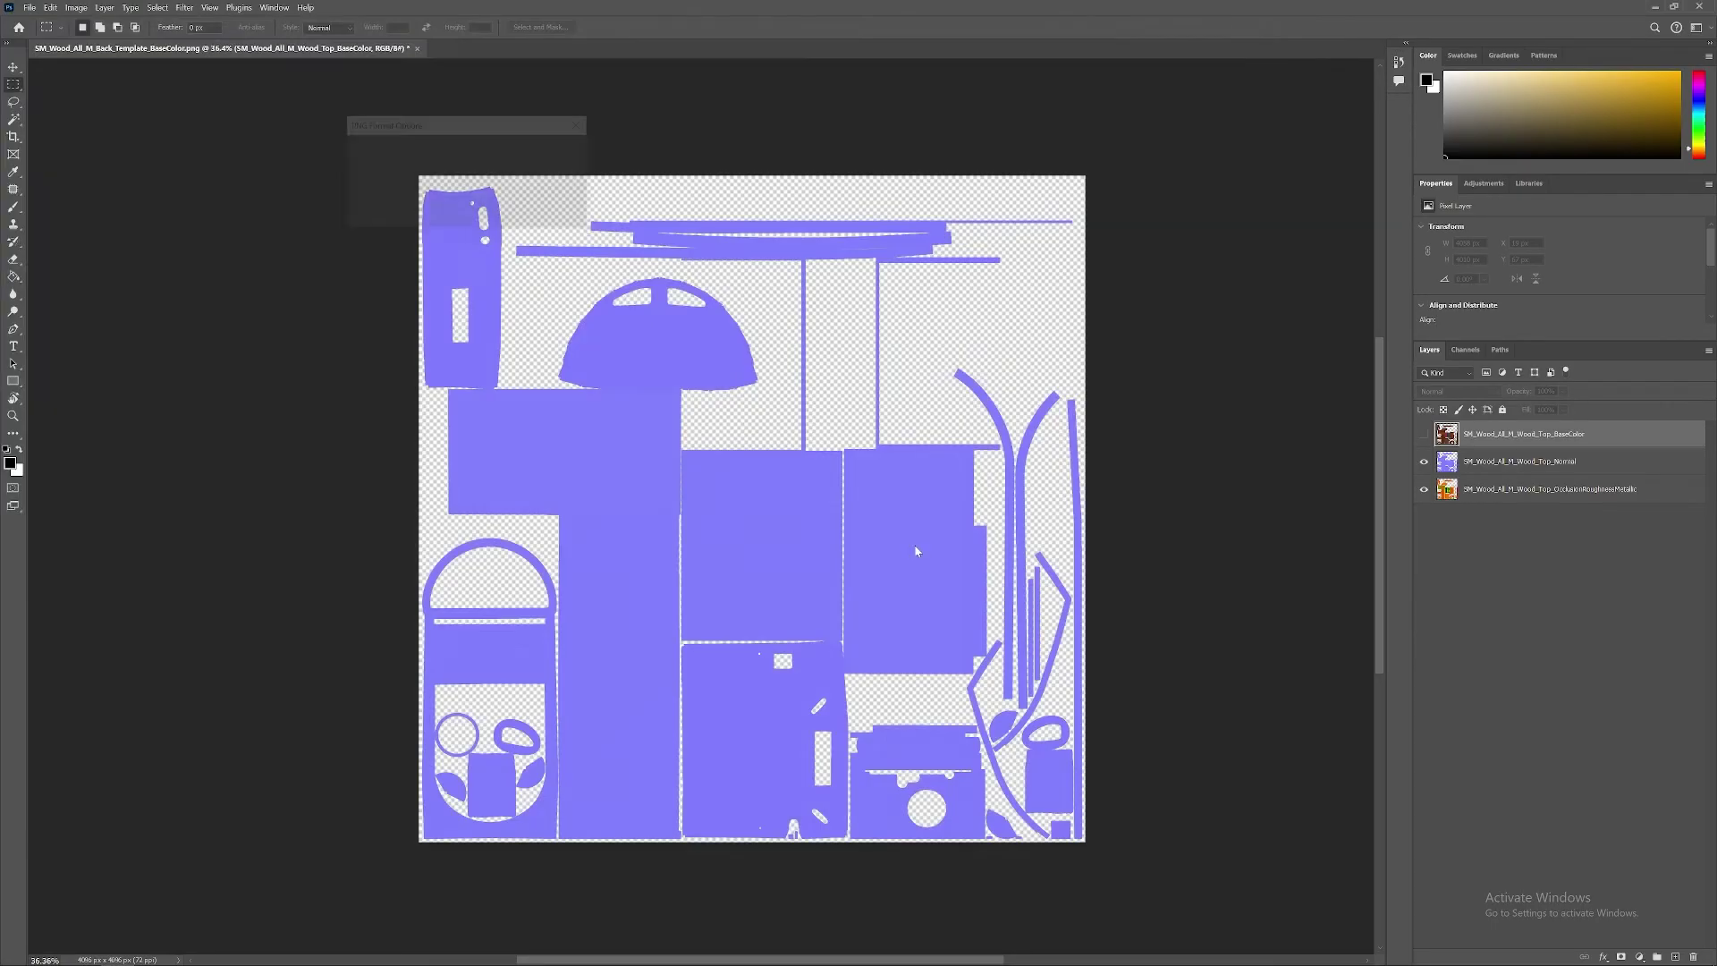
{"action": "left_click", "coordinate": [548, 153]}
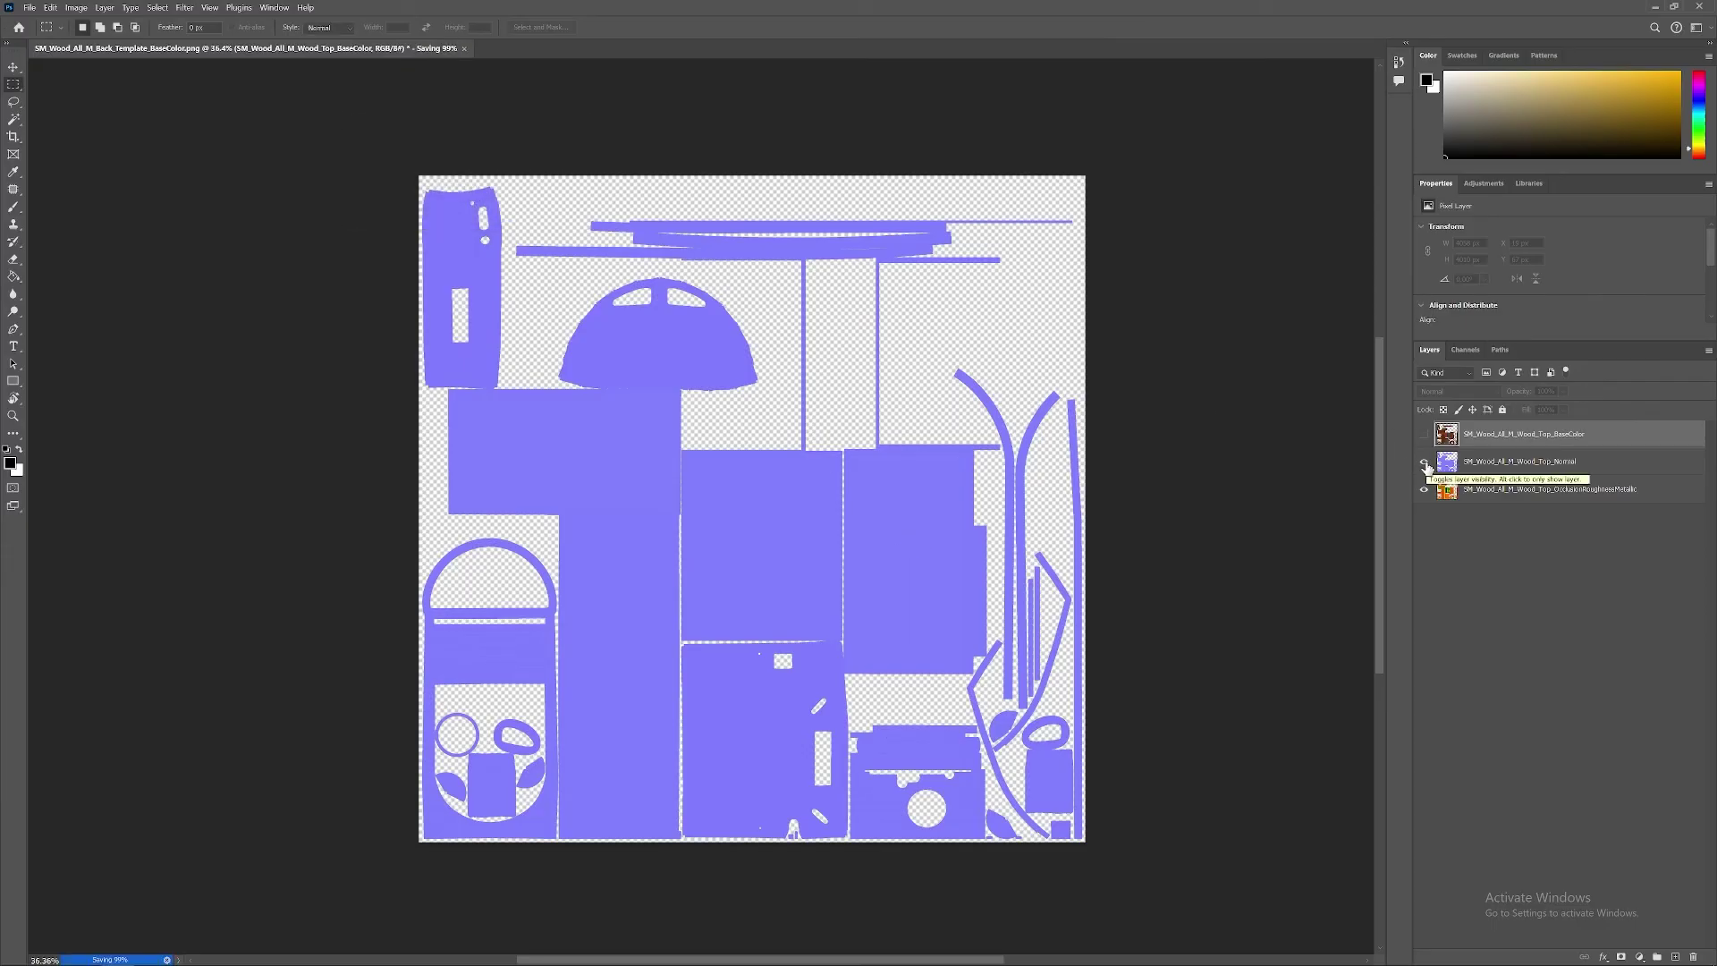
Step: Hide the Normal layer and save a PNG copy of the OcclusionRoughnessMetallic map to the Desktop, overwriting All_Wood_ORM.png
{"action": "left_click", "coordinate": [1489, 491]}
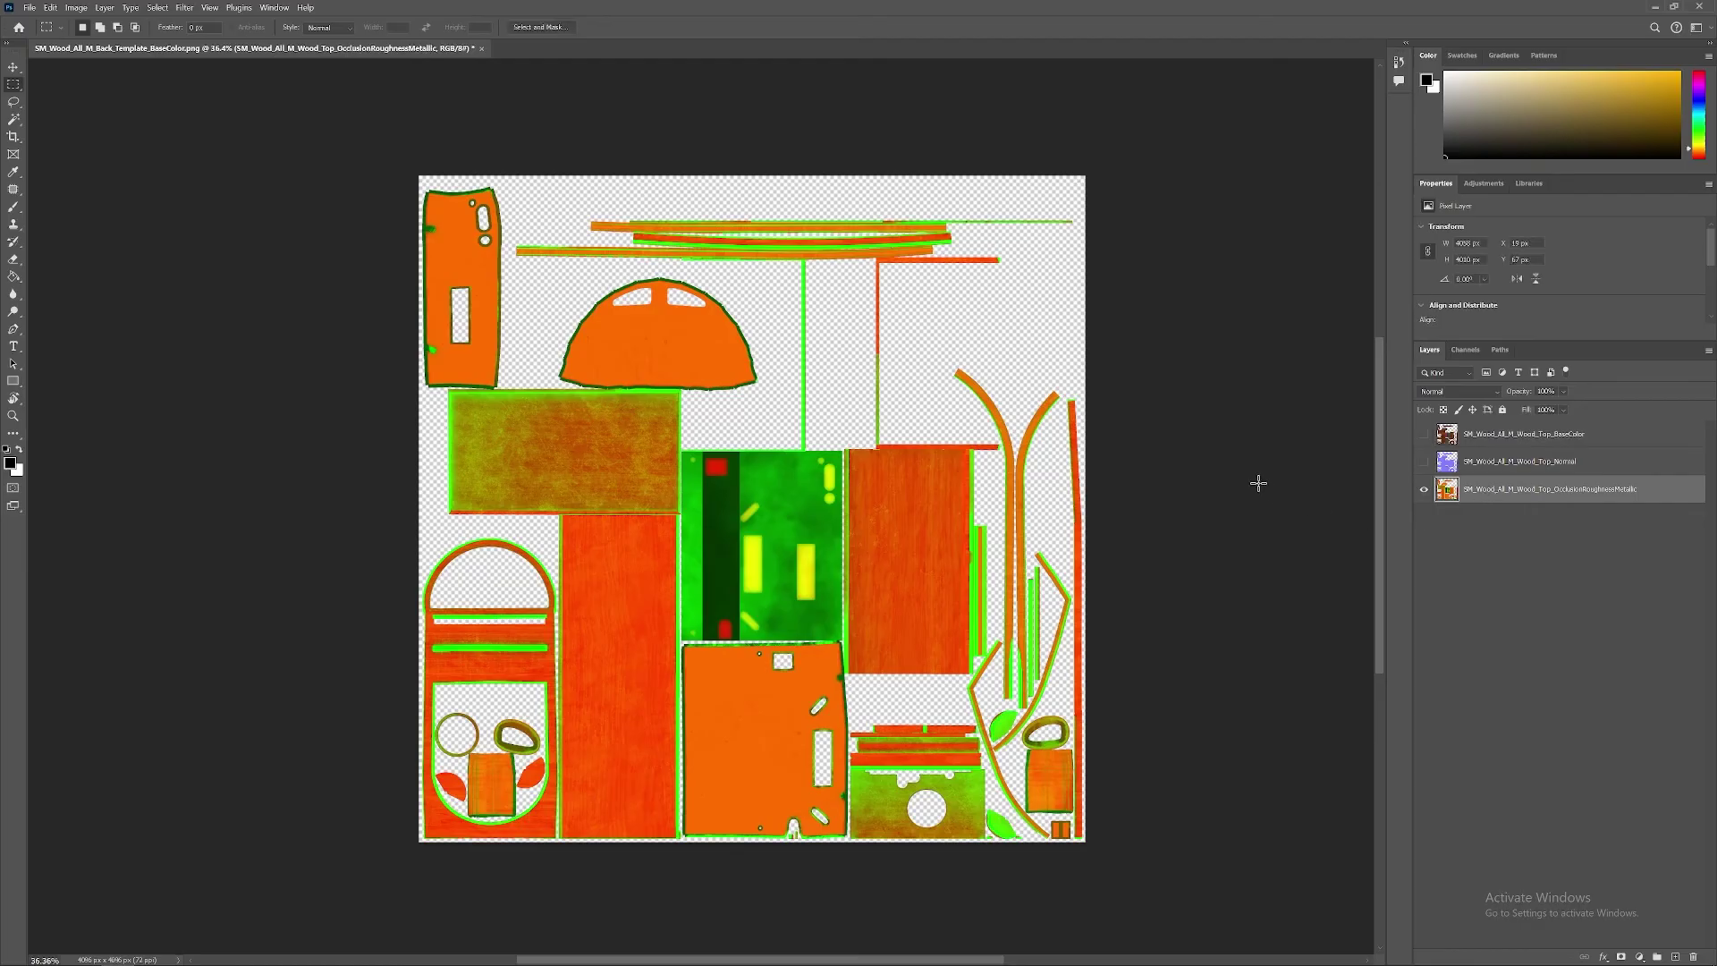
{"action": "key", "text": "ctrl+alt+s"}
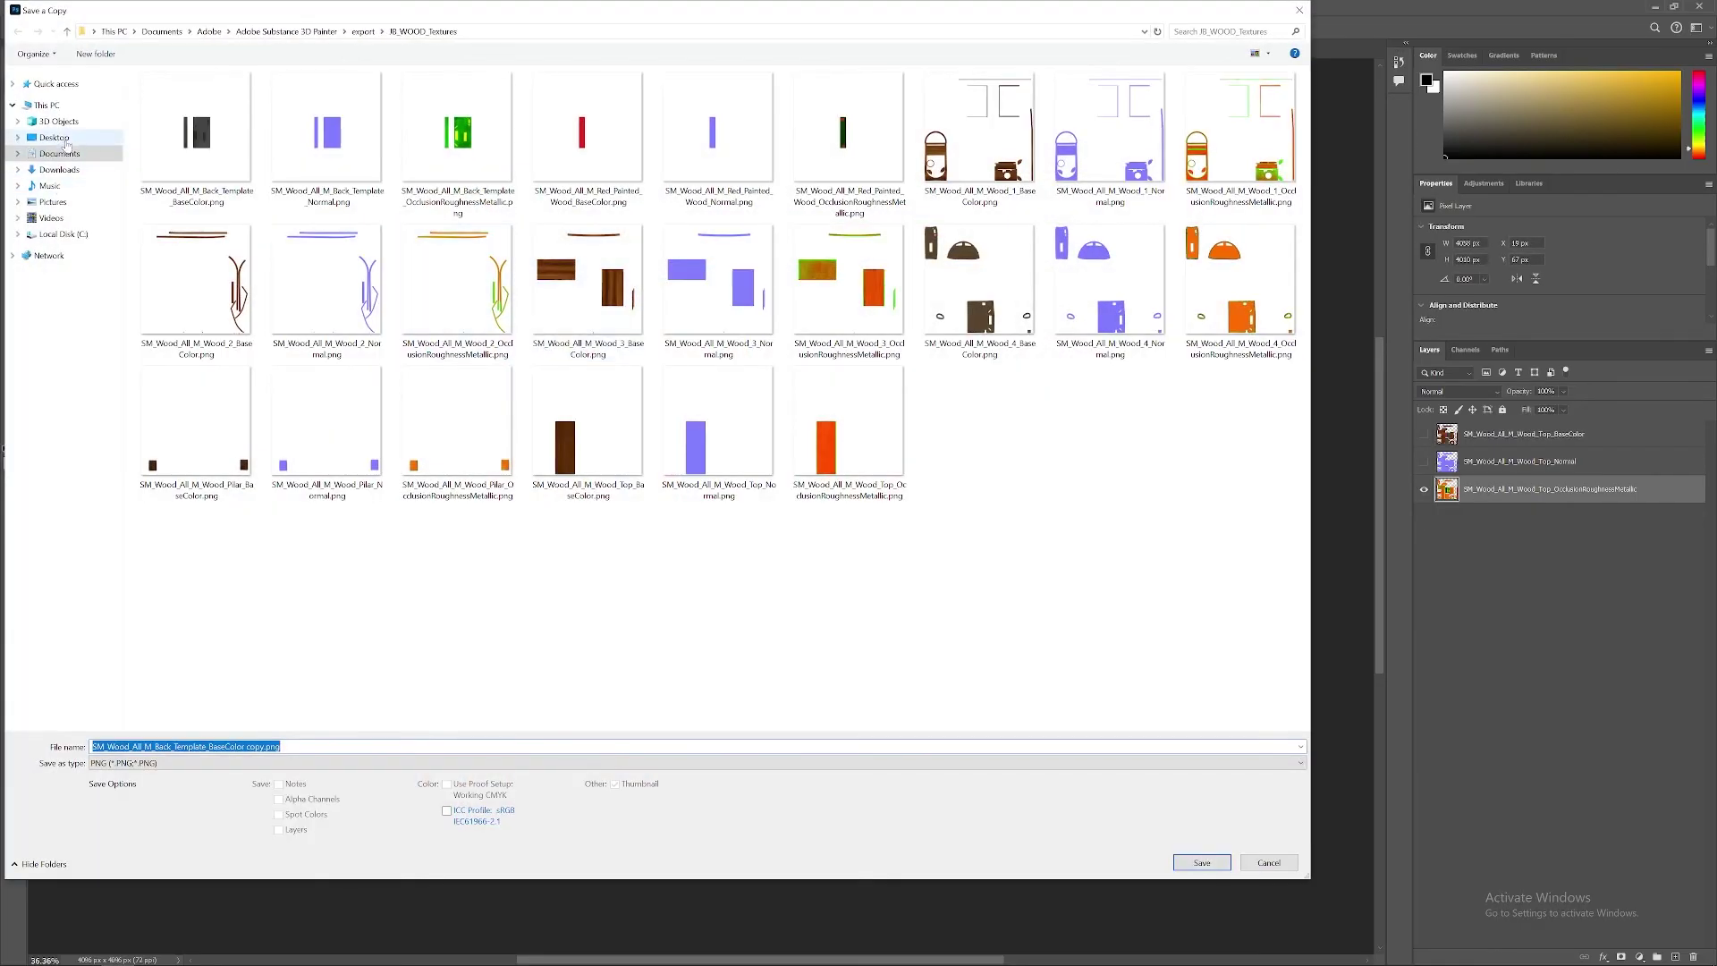
{"action": "left_click", "coordinate": [56, 138]}
{"action": "left_click", "coordinate": [334, 254]}
{"action": "left_click", "coordinate": [1201, 862]}
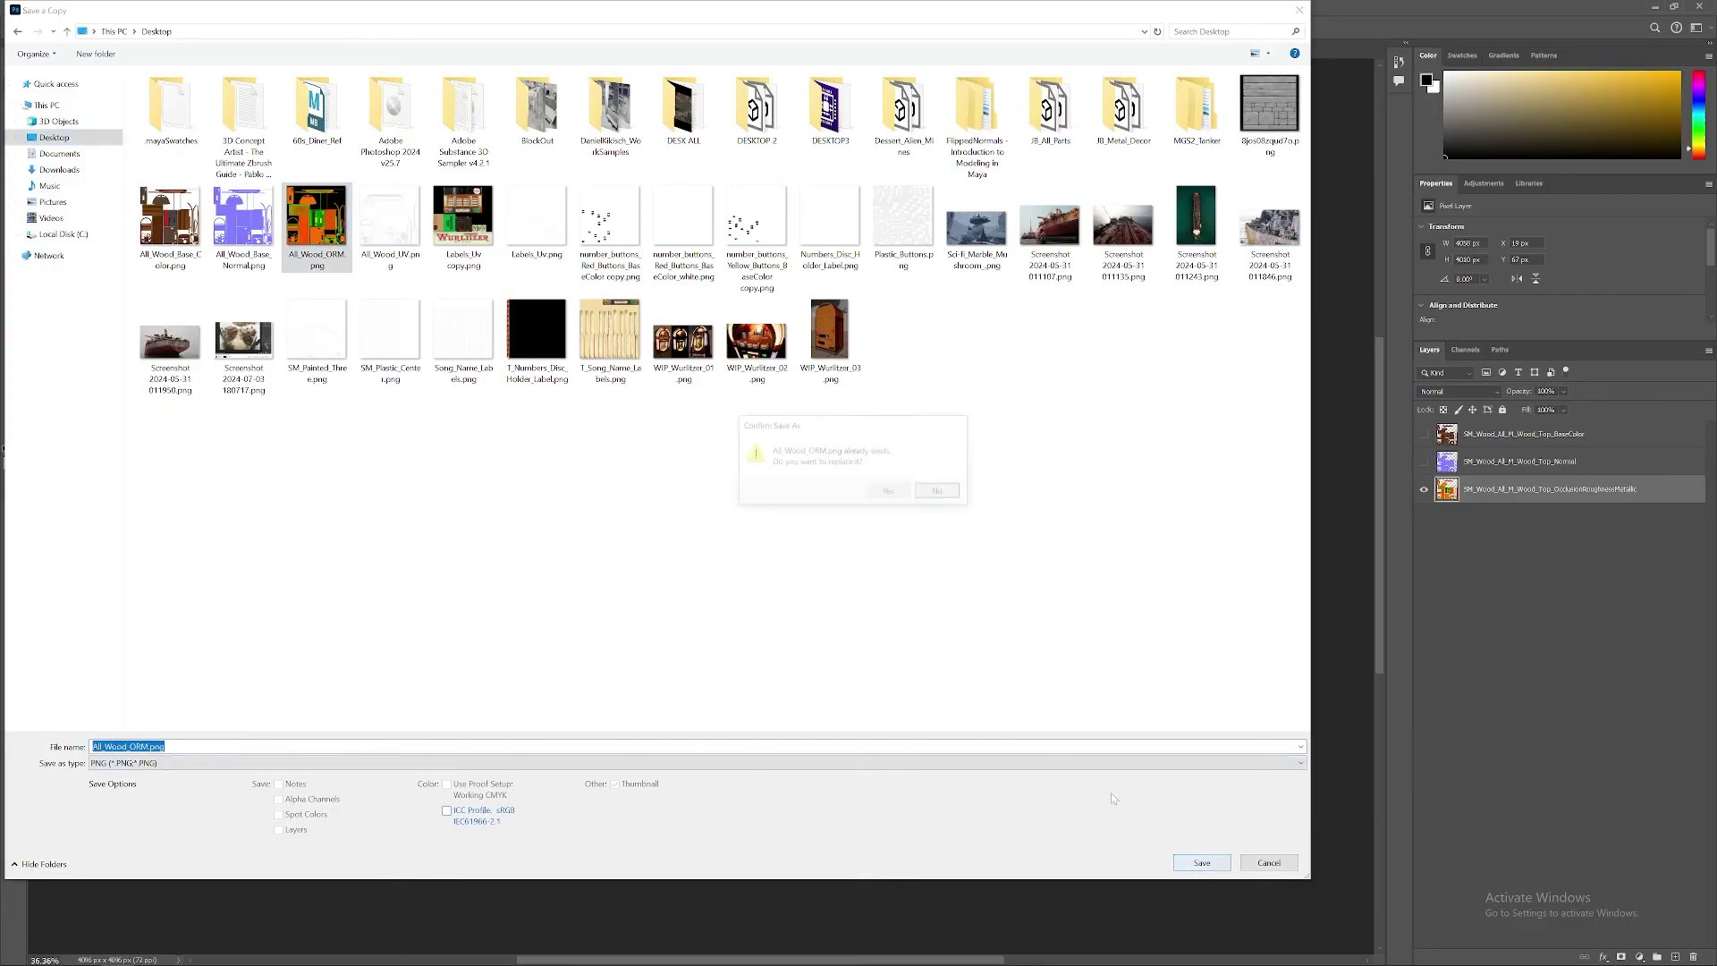
{"action": "left_click", "coordinate": [888, 491]}
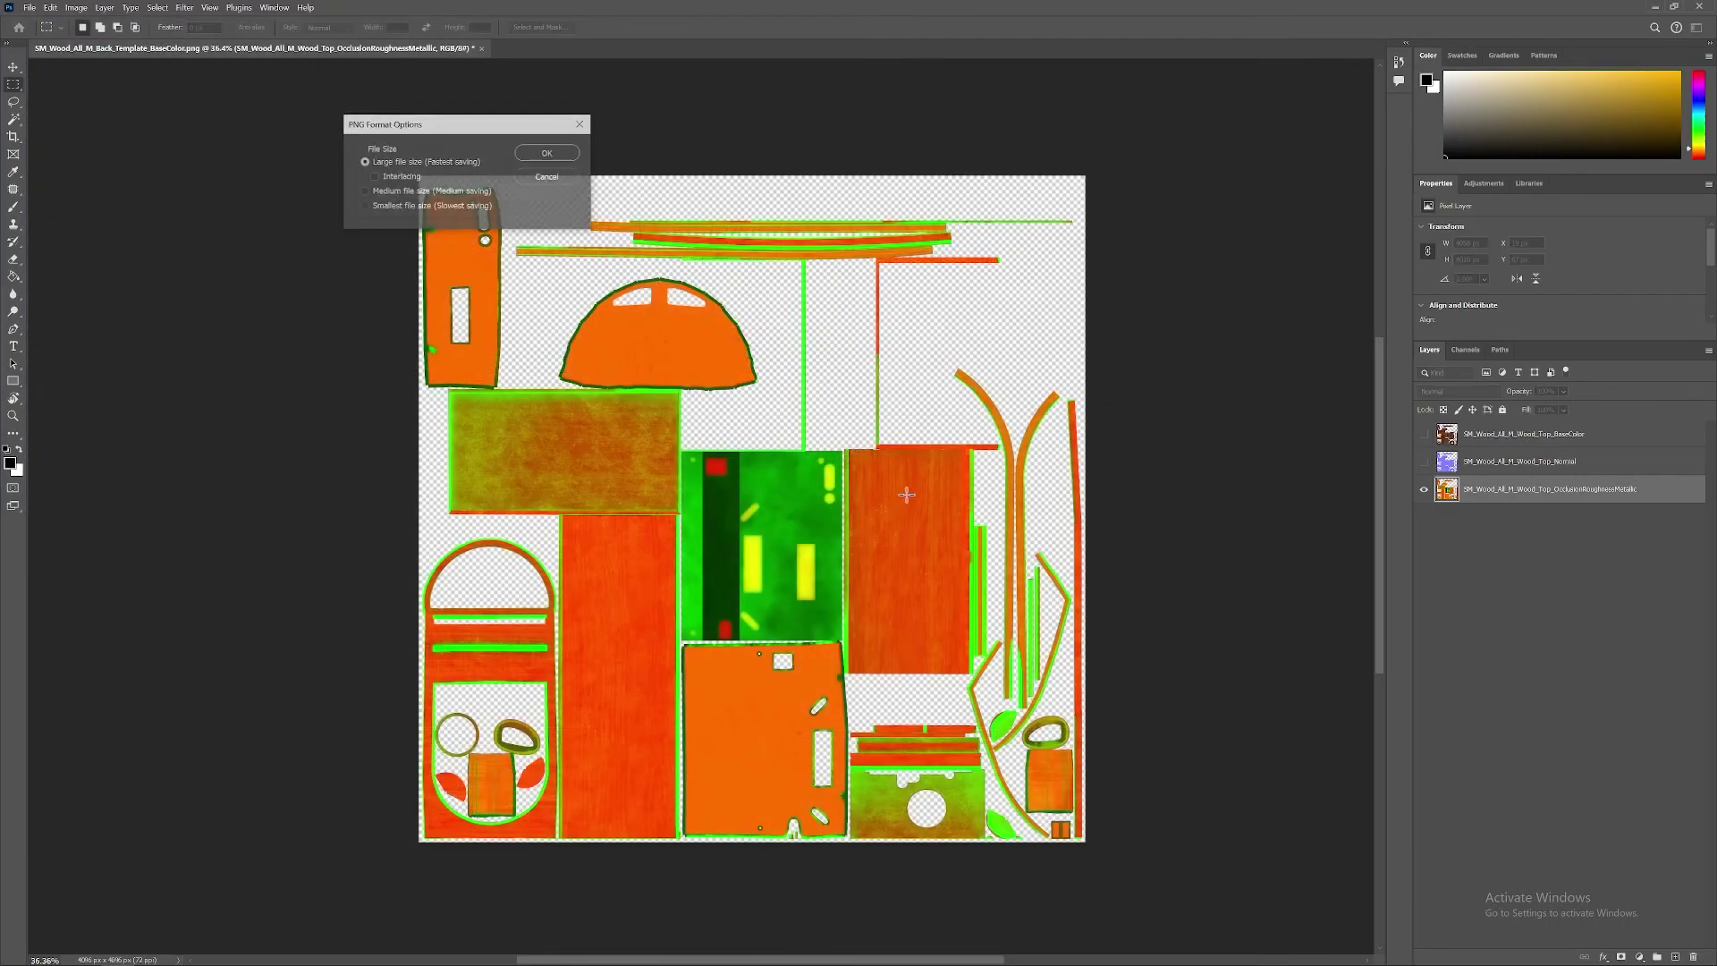
{"action": "left_click", "coordinate": [549, 153]}
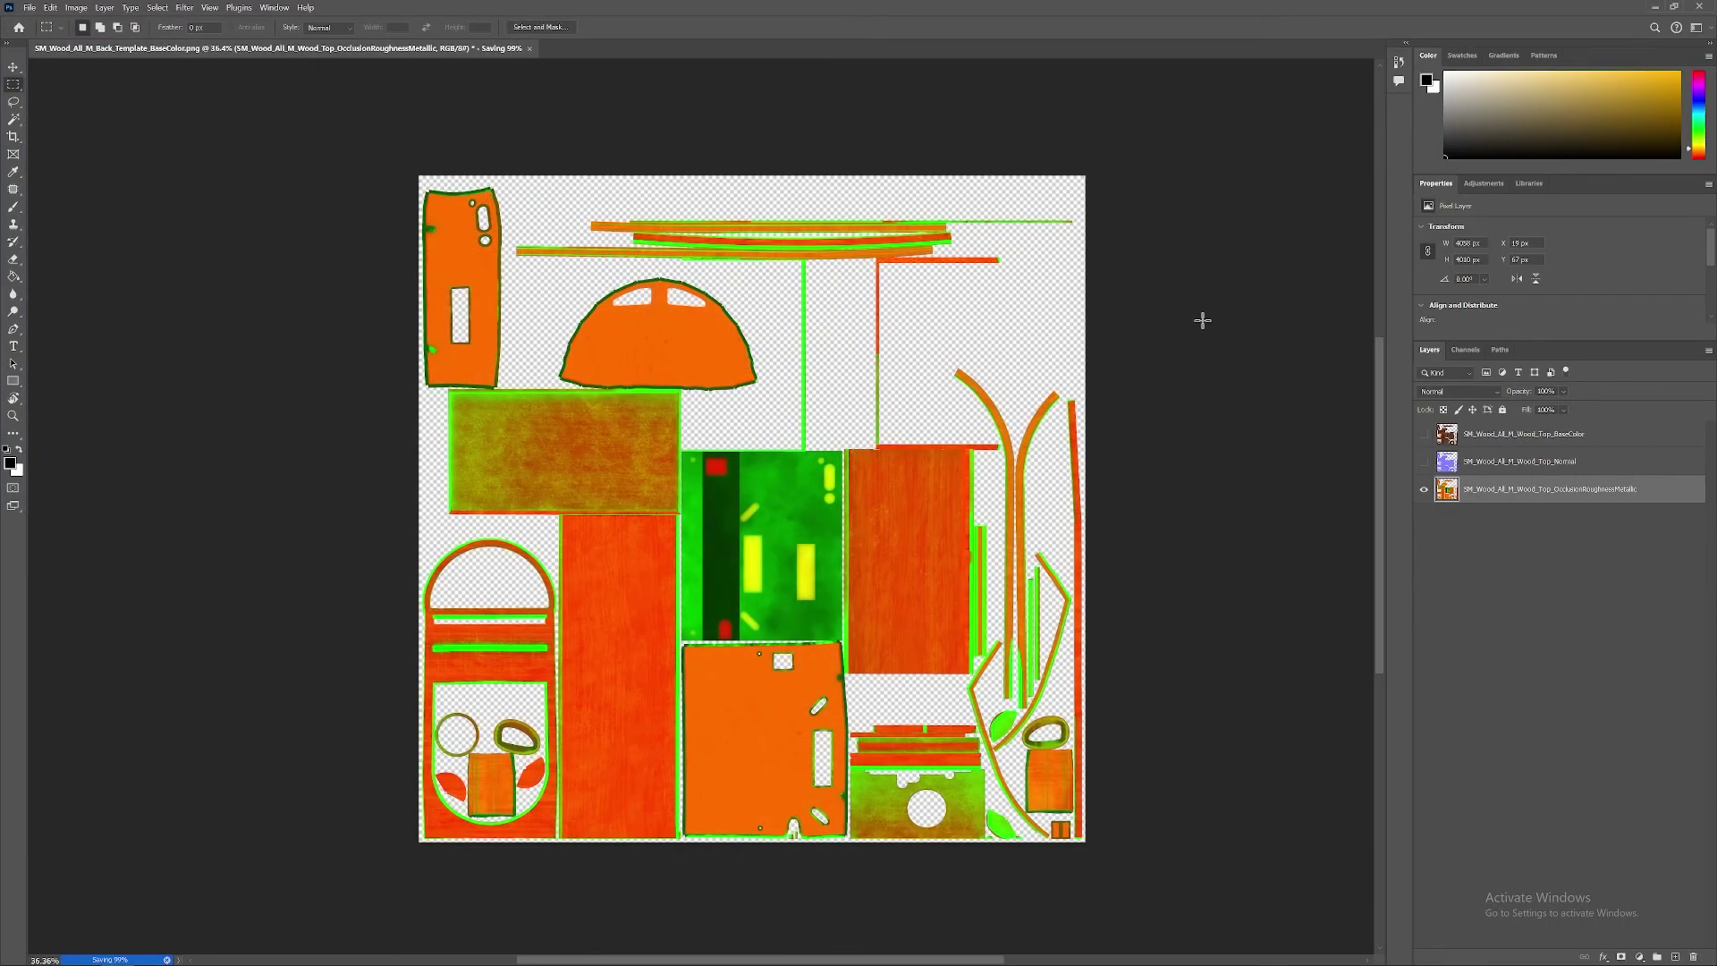
Step: Switch to the American_Retro_Diner project in Unreal Editor, hide the light icons in the viewport and turn realtime rendering back on
{"action": "key", "text": "alt+Tab"}
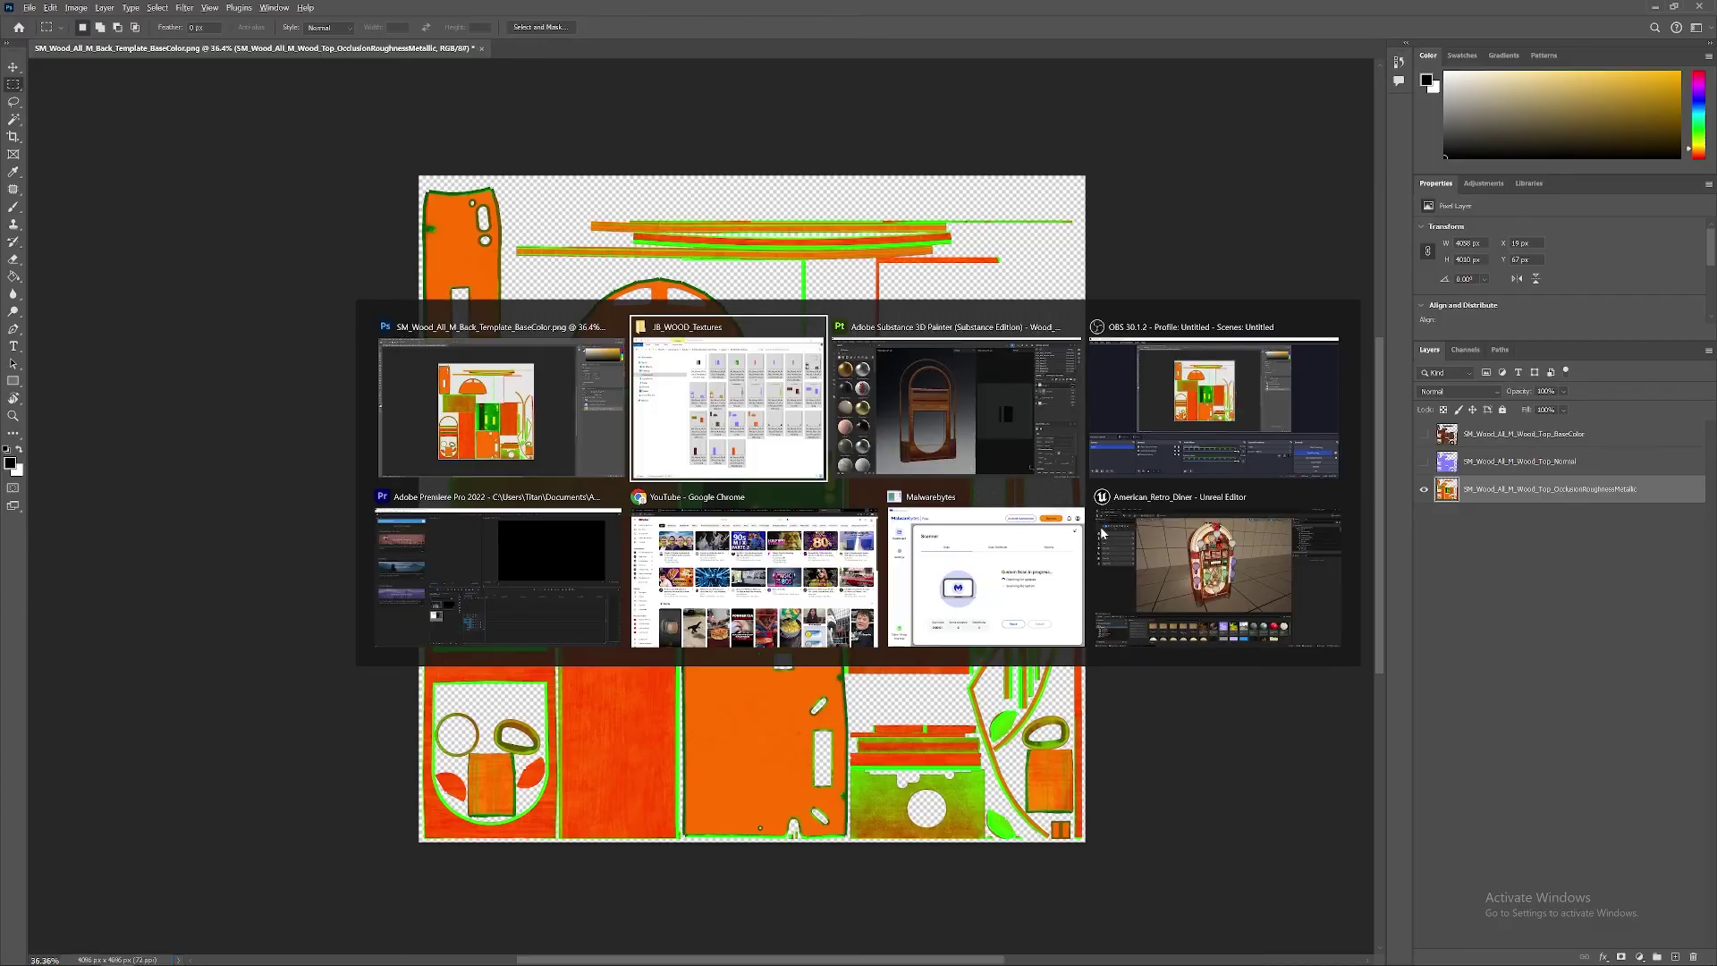
{"action": "key", "text": "alt+Tab"}
{"action": "key", "text": "alt+Tab"}
{"action": "key", "text": "alt+Tab"}
{"action": "key", "text": "alt+Tab"}
{"action": "key", "text": "alt+Tab"}
{"action": "key", "text": "alt+Tab"}
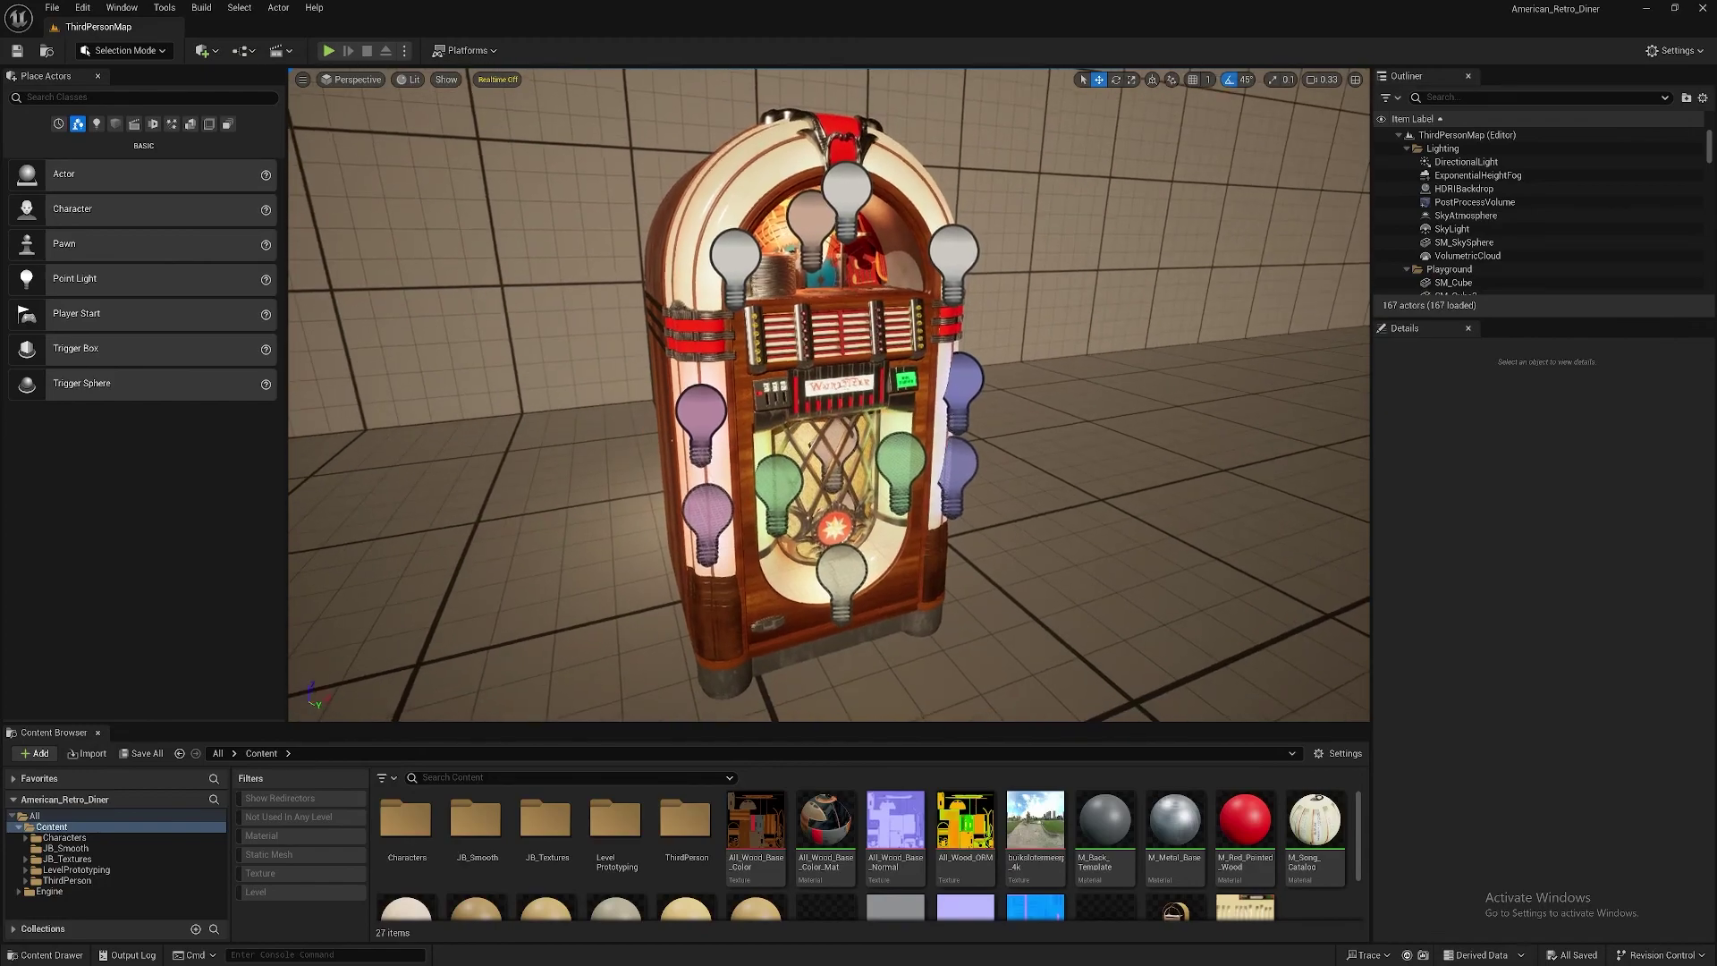
{"action": "key", "text": "g"}
{"action": "left_click", "coordinate": [498, 80]}
Step: Select the SM_Wood_All mesh in the viewport and move it along the X axis, out of the jukebox
{"action": "right_click_drag", "start_coordinate": [1043, 452], "coordinate": [735, 268]}
{"action": "scroll", "coordinate": [787, 295], "scroll_direction": "up", "scroll_amount": 1}
{"action": "left_click", "coordinate": [734, 355]}
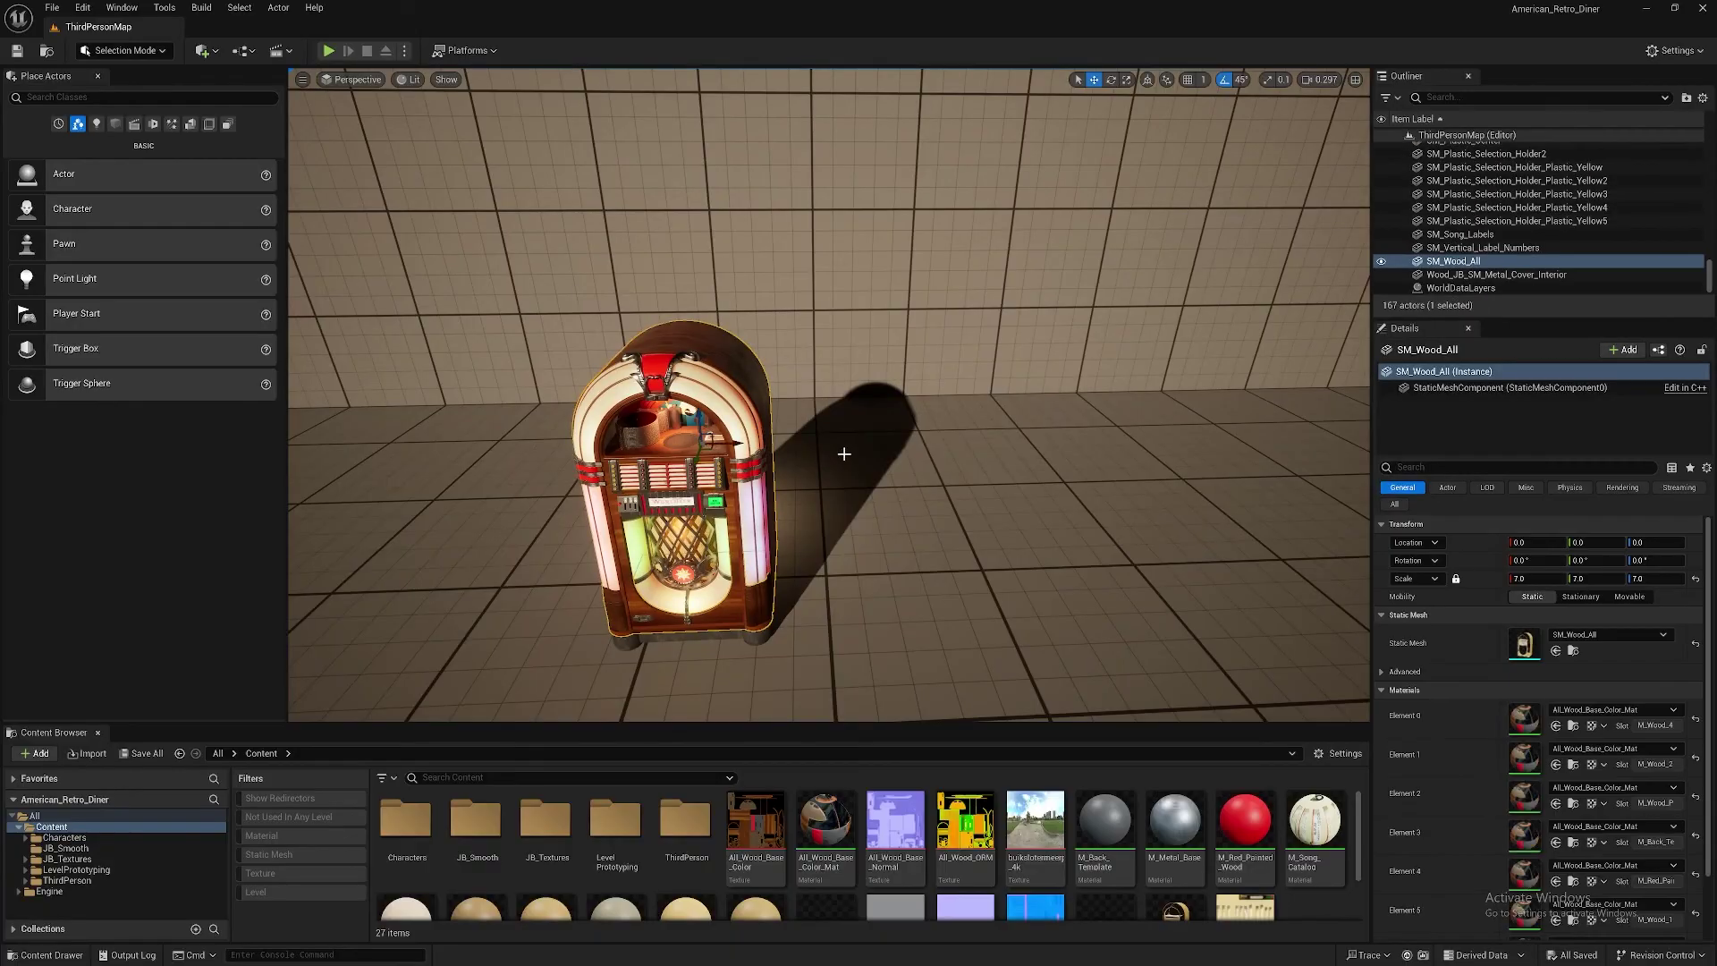
{"action": "left_click_drag", "start_coordinate": [742, 444], "coordinate": [1022, 464]}
{"action": "right_click_drag", "start_coordinate": [1022, 465], "coordinate": [1031, 560]}
{"action": "scroll", "coordinate": [1101, 456], "scroll_direction": "down", "scroll_amount": 1}
Step: Reimport the All_Wood_Base_Color, All_Wood_Base_Normal and All_Wood_ORM textures together from their source files
{"action": "left_click", "coordinate": [756, 832]}
{"action": "left_click", "coordinate": [895, 832], "text": "ctrl"}
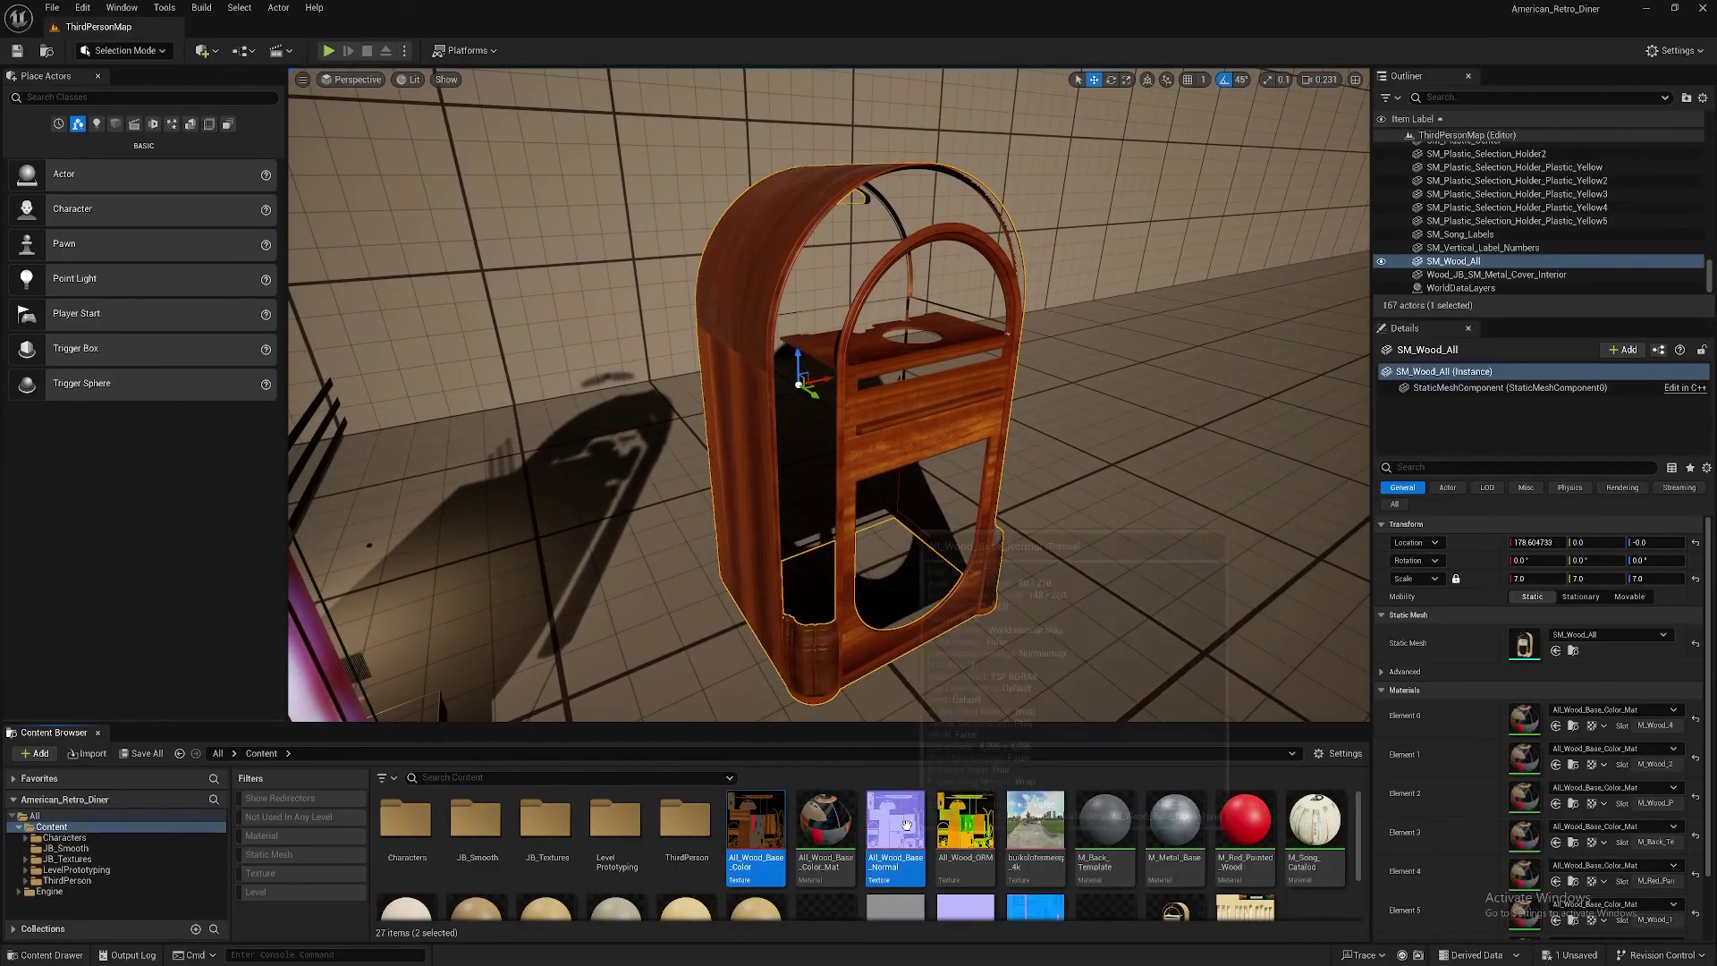
{"action": "left_click", "coordinate": [963, 832], "text": "ctrl"}
{"action": "right_click", "coordinate": [964, 831]}
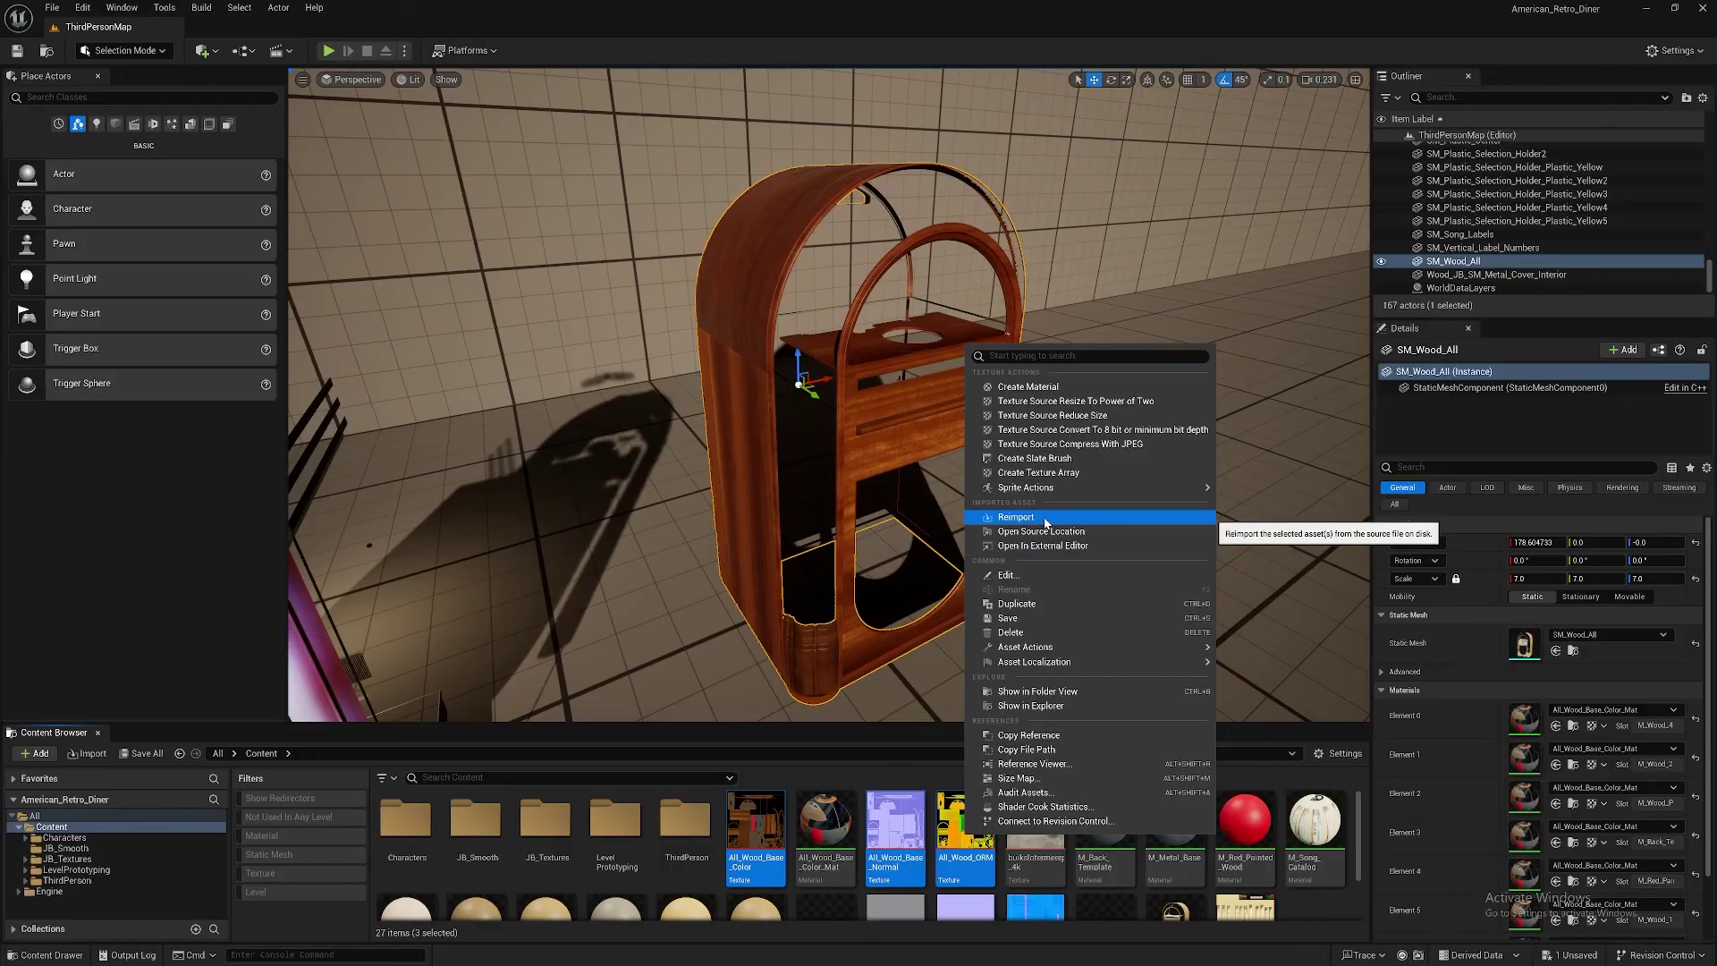
{"action": "left_click", "coordinate": [1016, 517]}
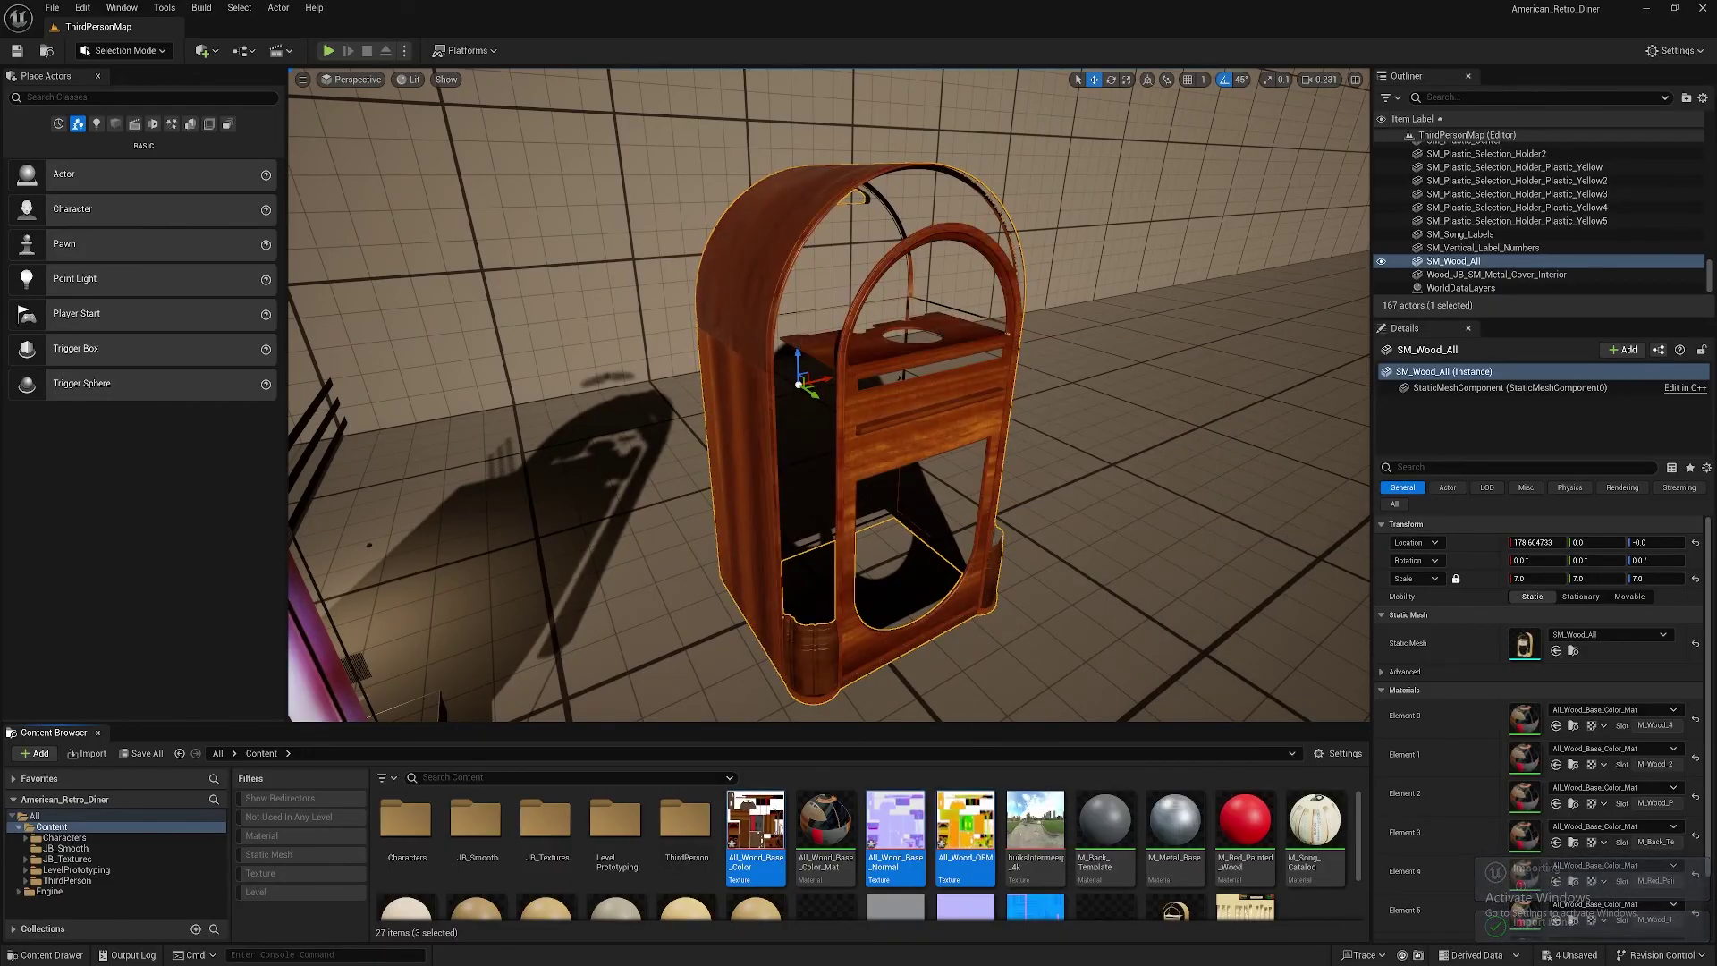
Step: Examine the reimported wood textures up close on the SM_Wood_All cabinet and on the complete jukebox
{"action": "left_click_drag", "start_coordinate": [1028, 572], "coordinate": [1047, 547]}
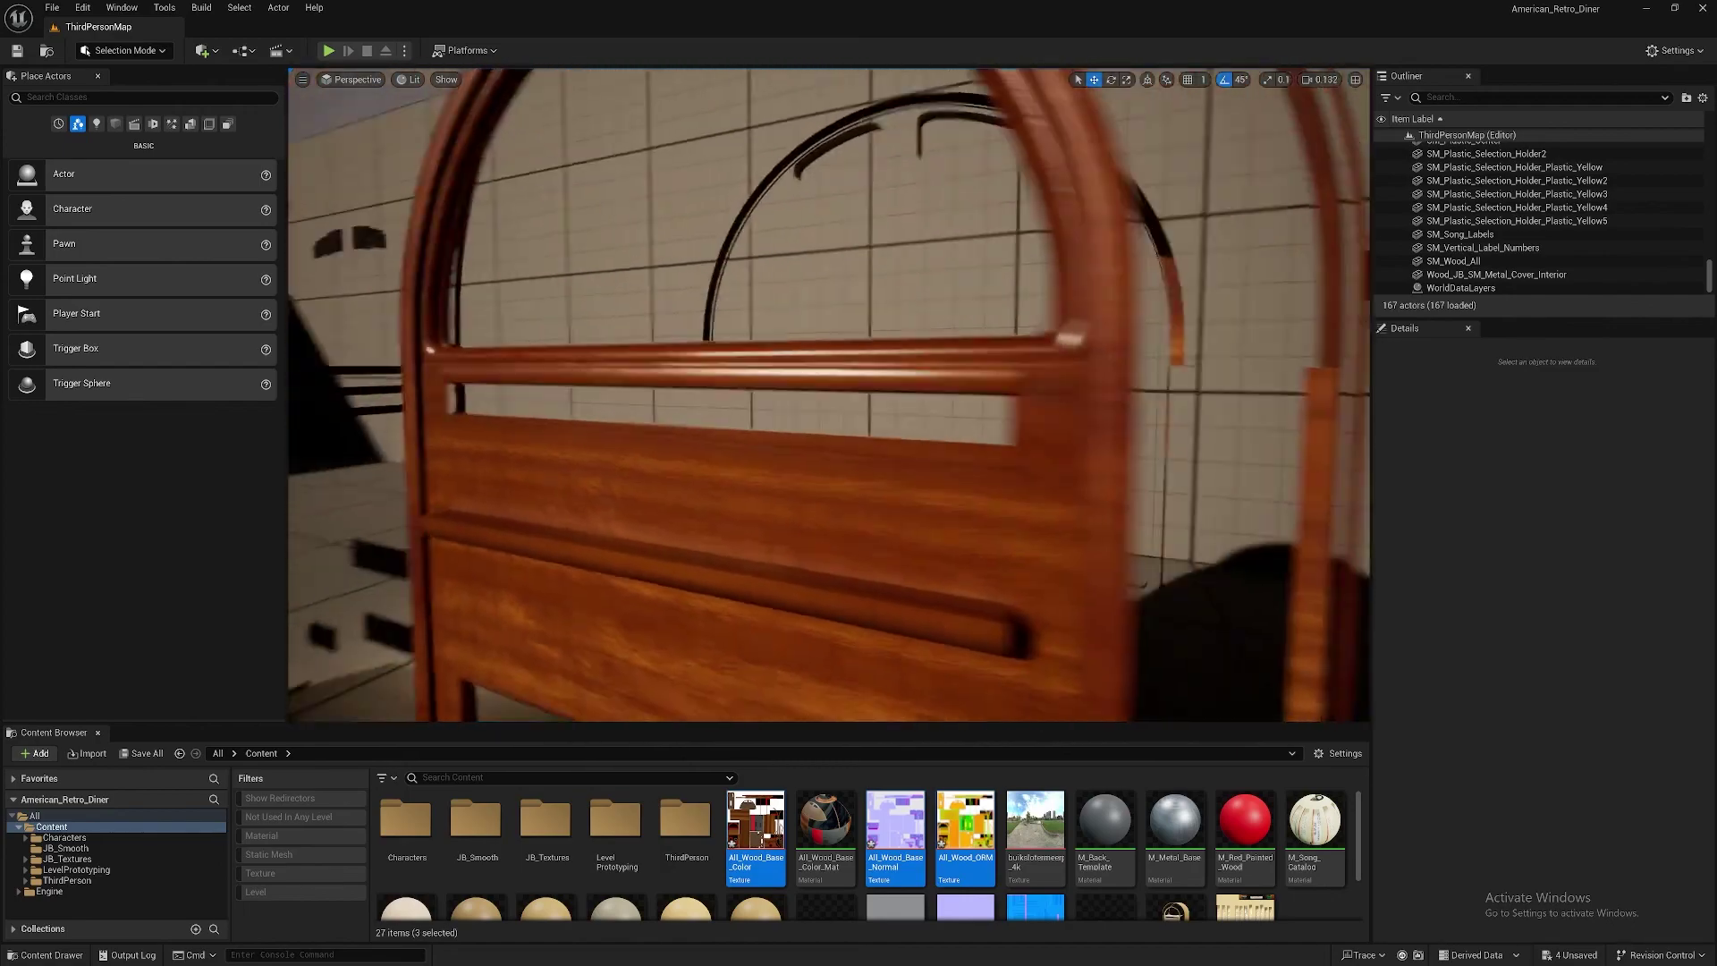
{"action": "right_click_drag", "start_coordinate": [828, 393], "coordinate": [828, 394]}
{"action": "left_click", "coordinate": [828, 394]}
{"action": "key", "text": "f"}
{"action": "key", "text": "Escape"}
{"action": "right_click_drag", "start_coordinate": [1120, 686], "coordinate": [1121, 686]}
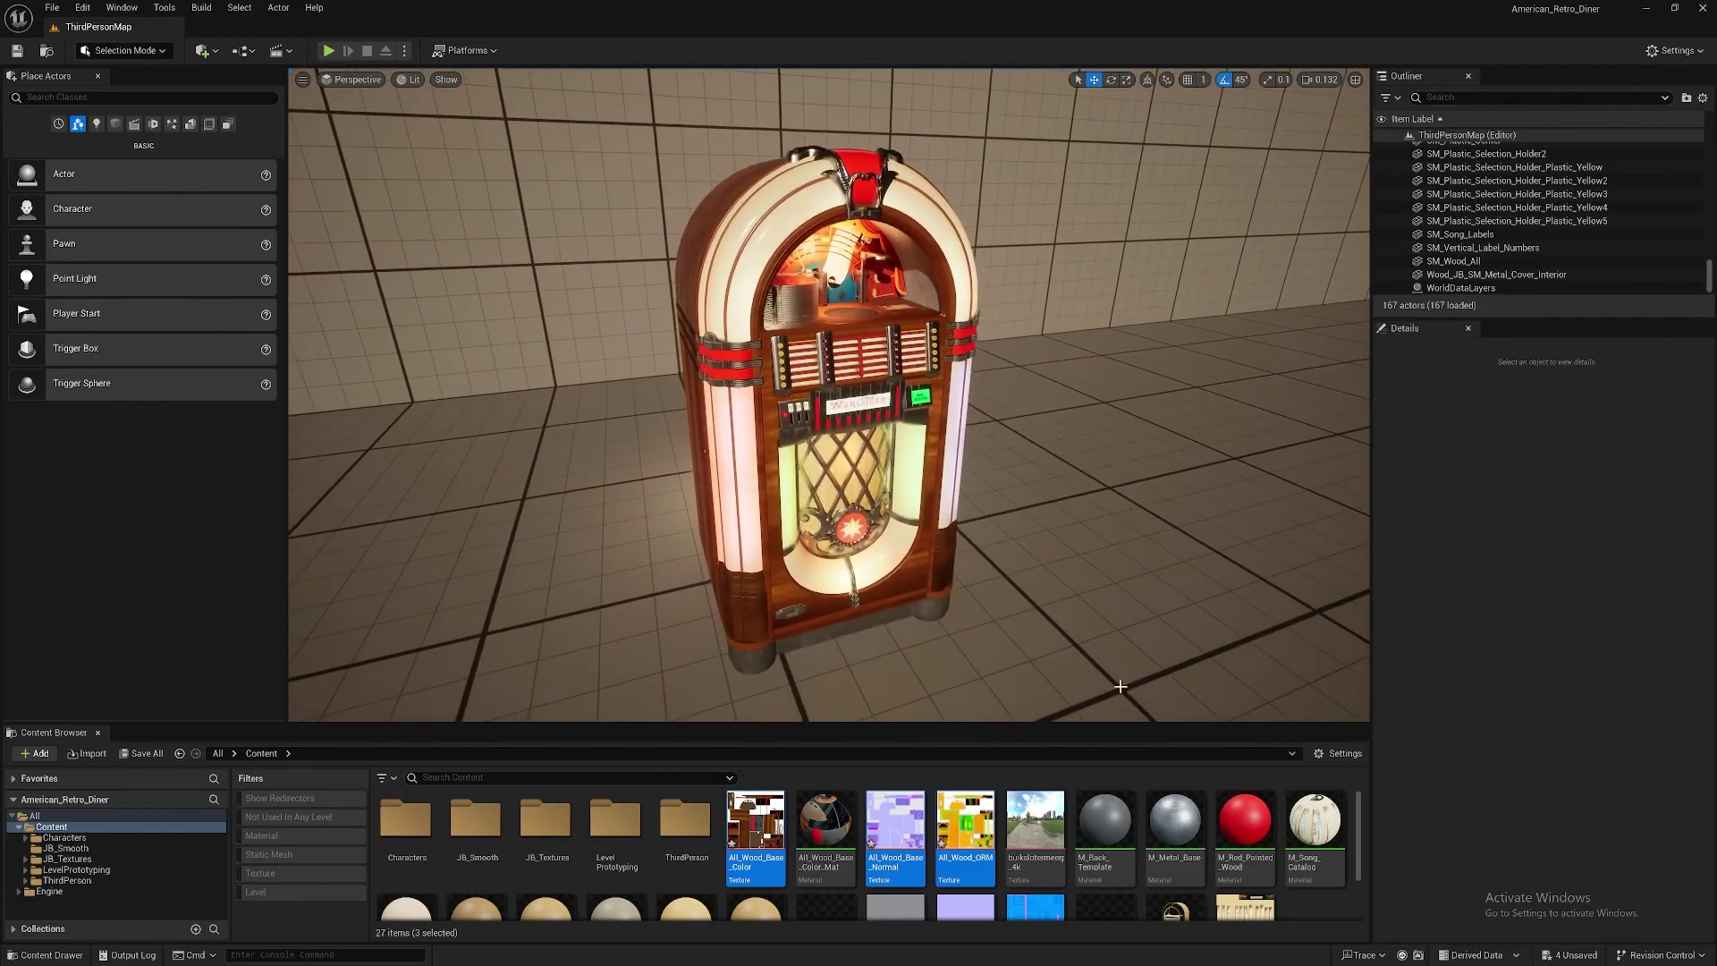
Step: Enlarge the content browser, save the three reimported wood textures and SM_Wood_All, and return to Photoshop
{"action": "left_click_drag", "start_coordinate": [1062, 723], "coordinate": [1061, 670]}
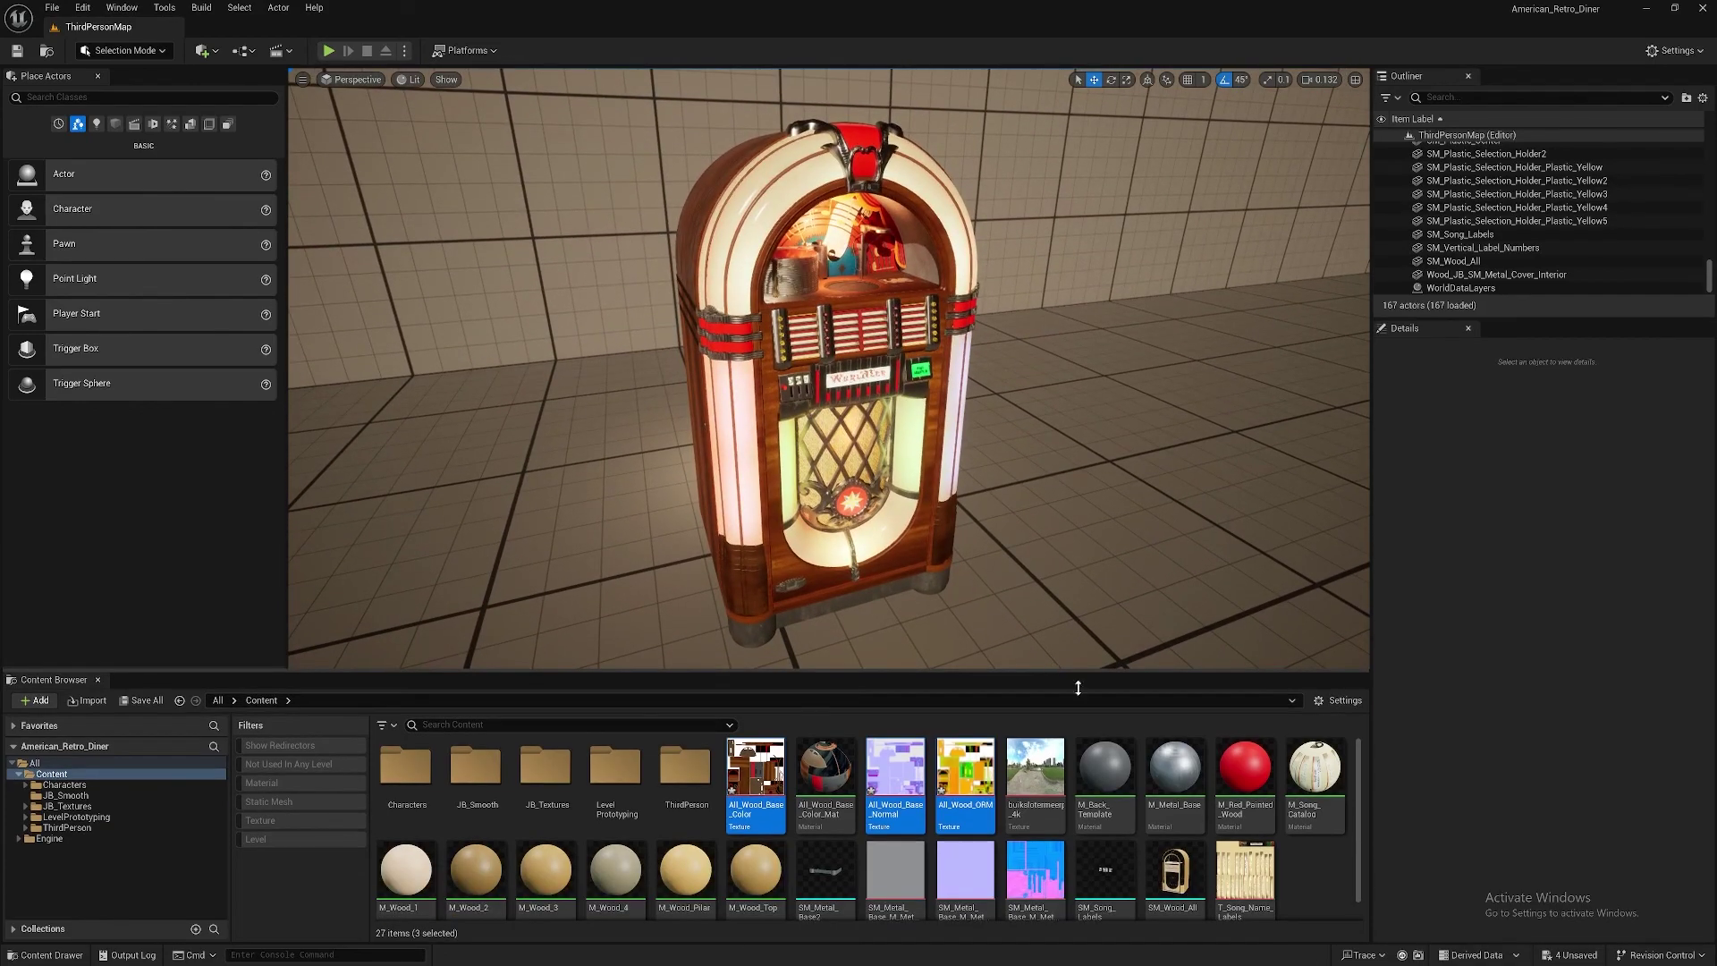
{"action": "left_click", "coordinate": [1304, 887]}
{"action": "left_click", "coordinate": [155, 701]}
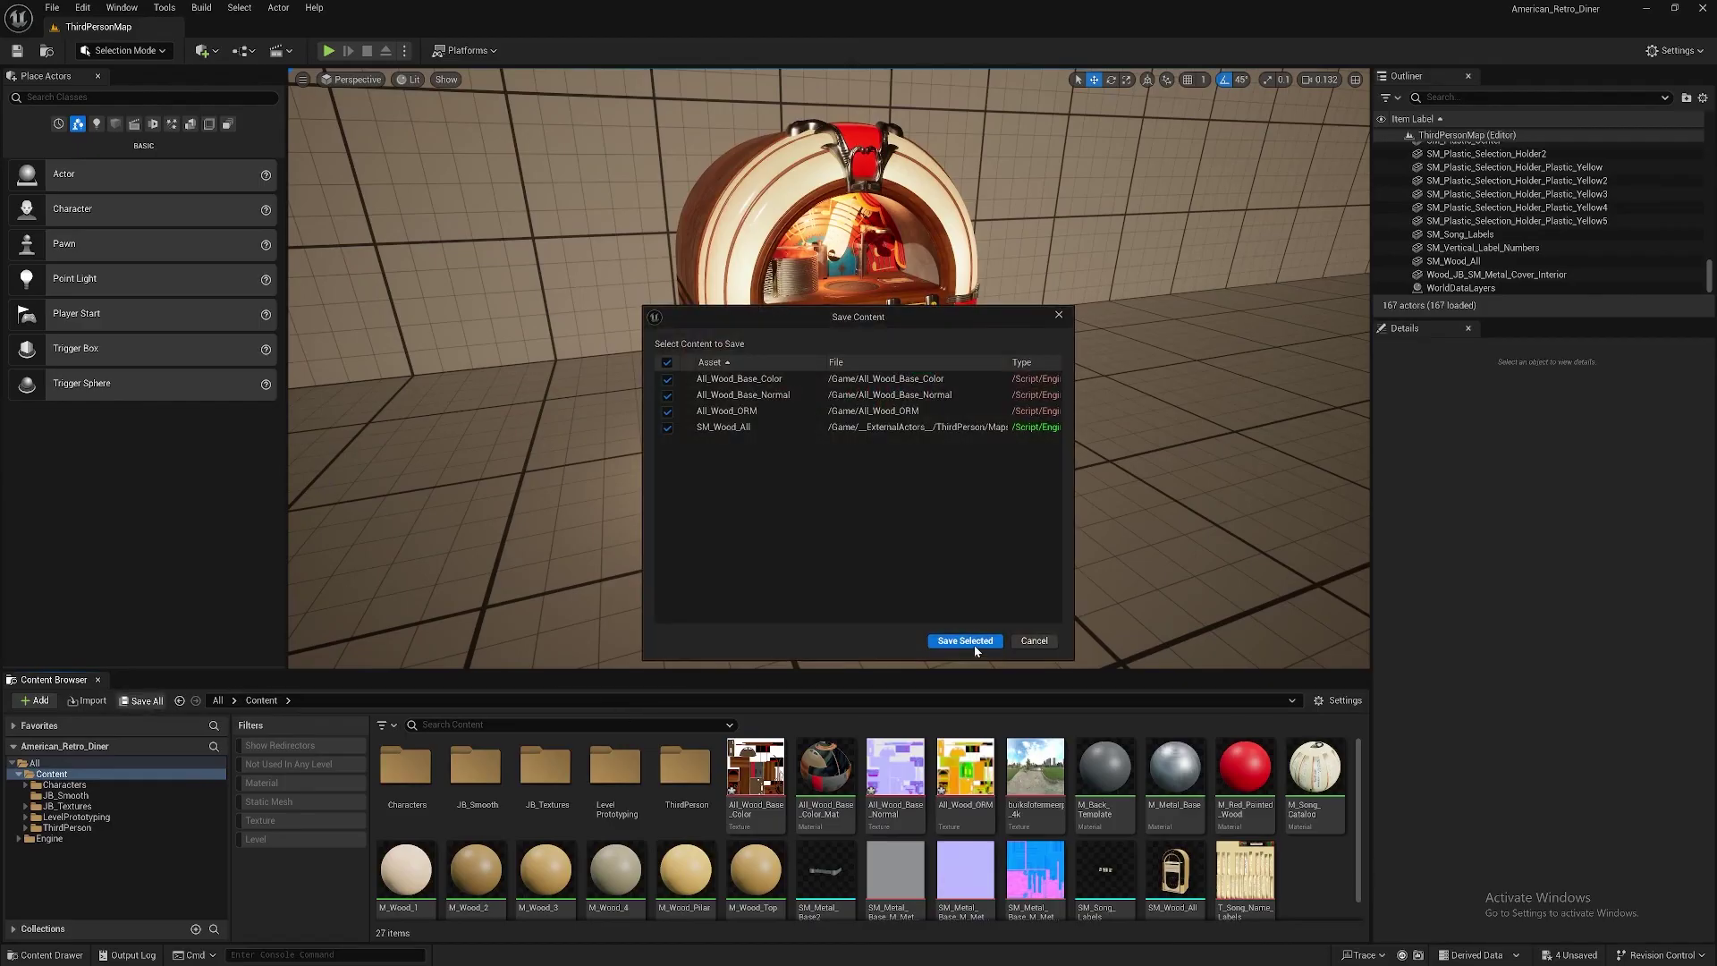
{"action": "left_click", "coordinate": [963, 648]}
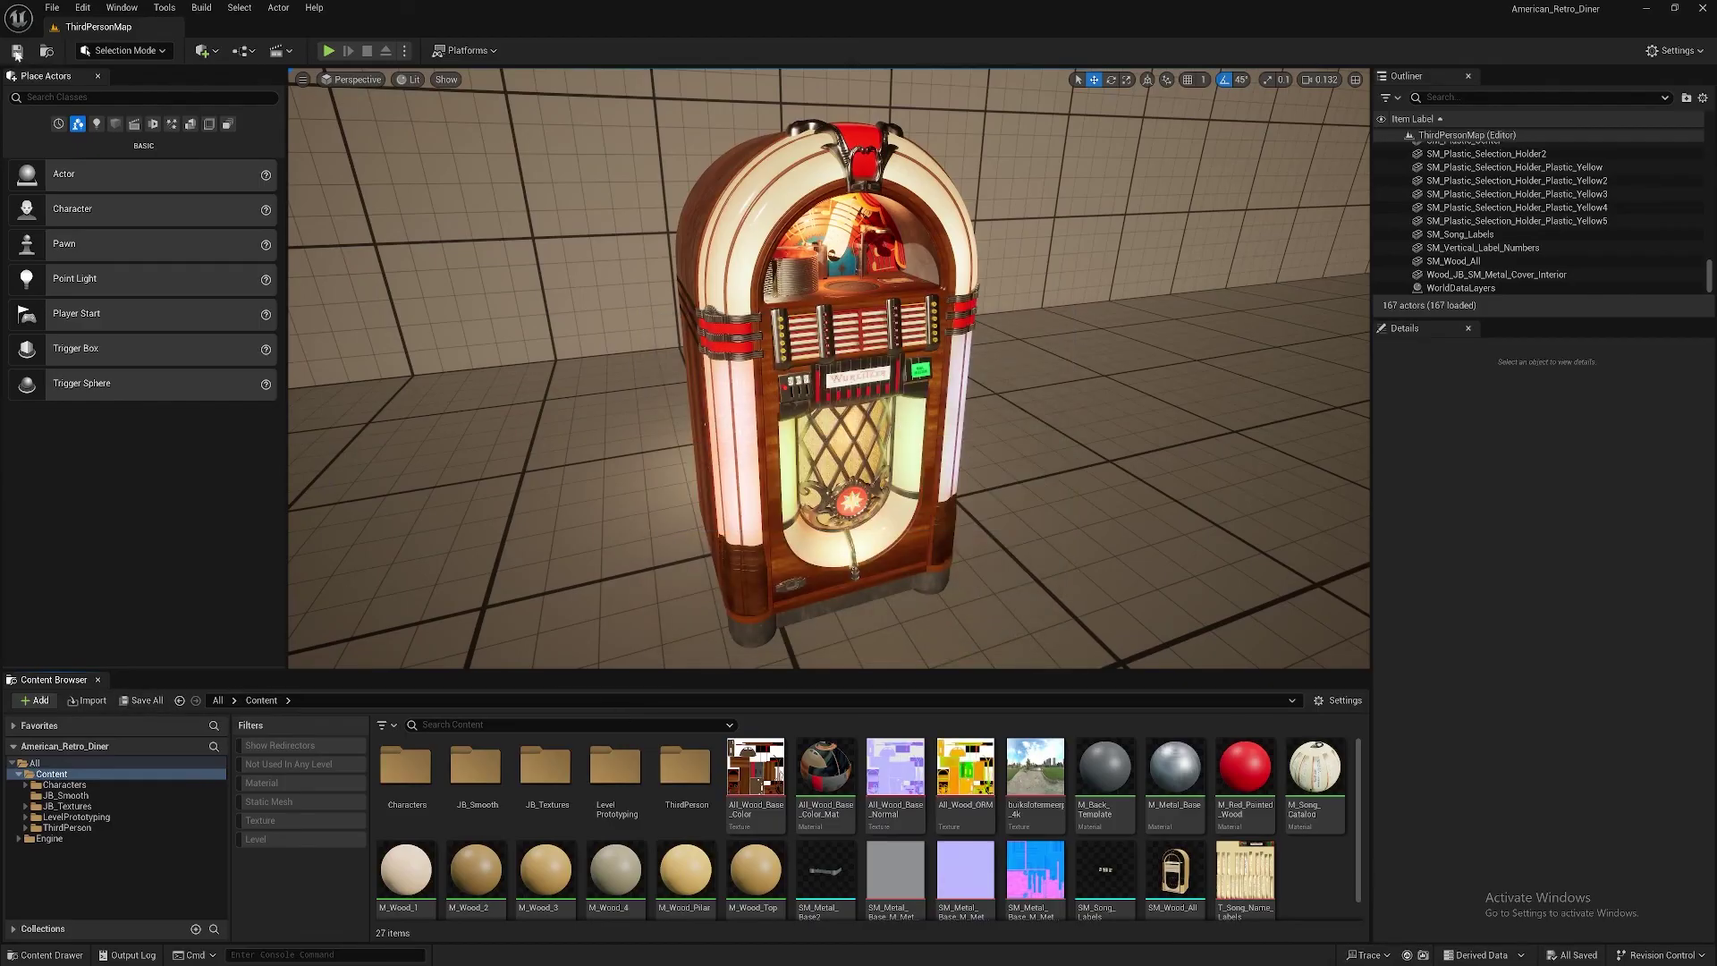
{"action": "left_click", "coordinate": [1646, 10]}
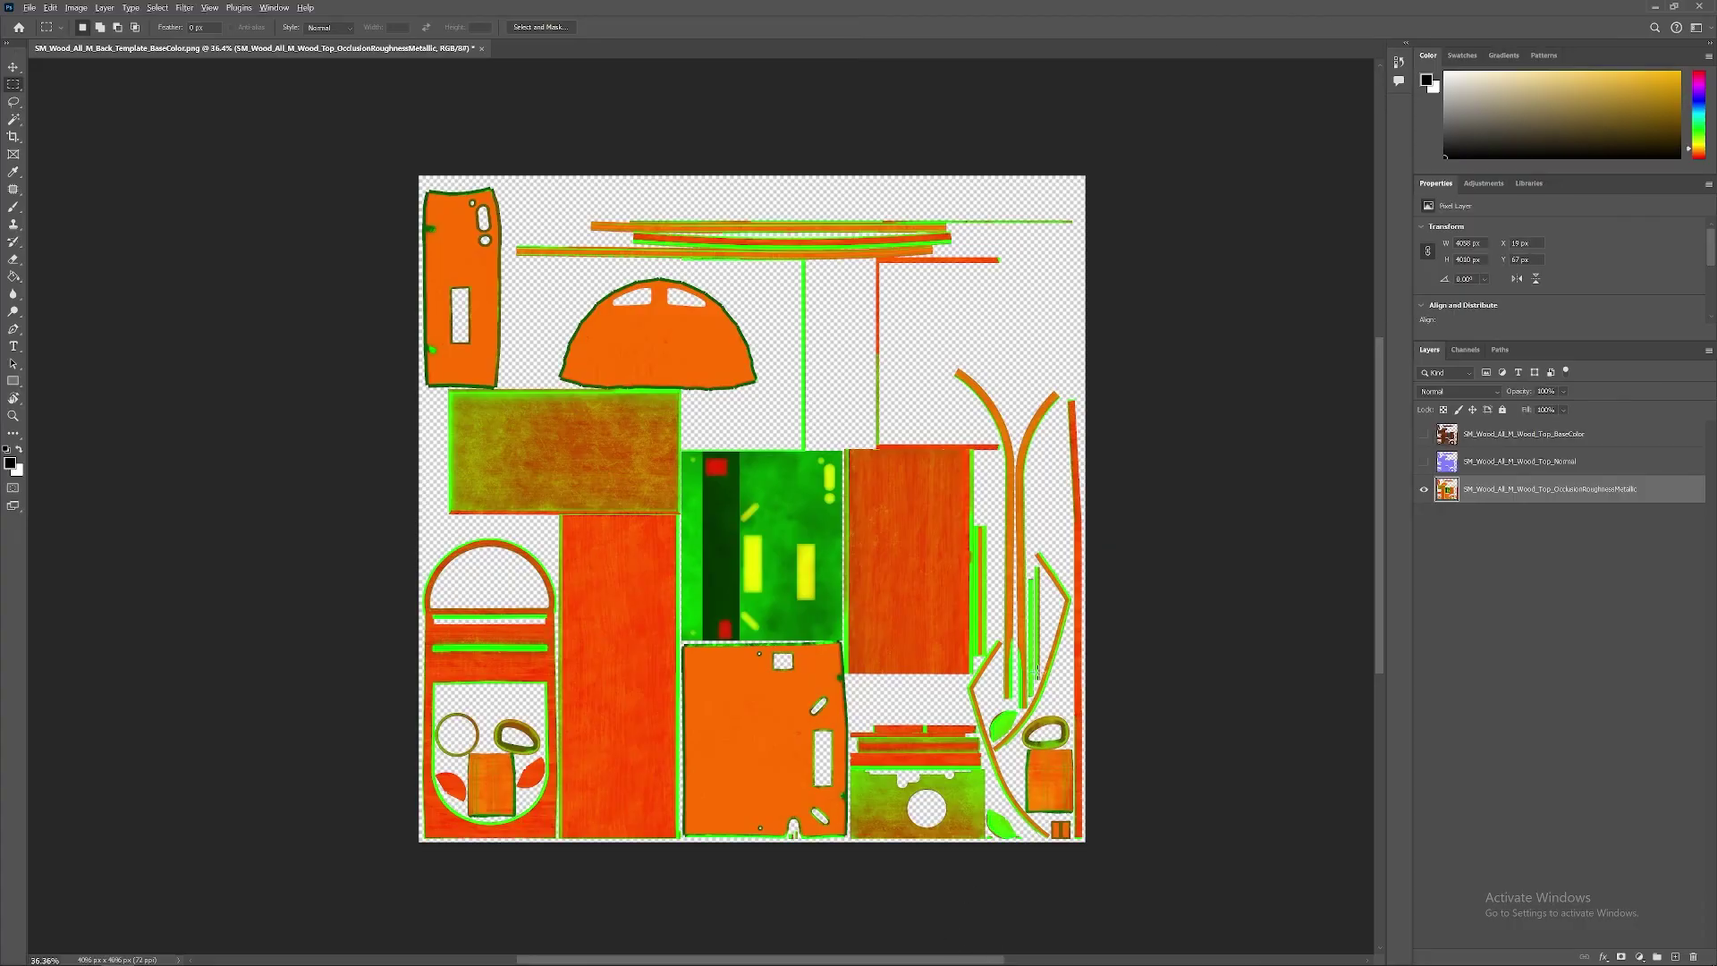
{"action": "key", "text": "alt+Tab"}
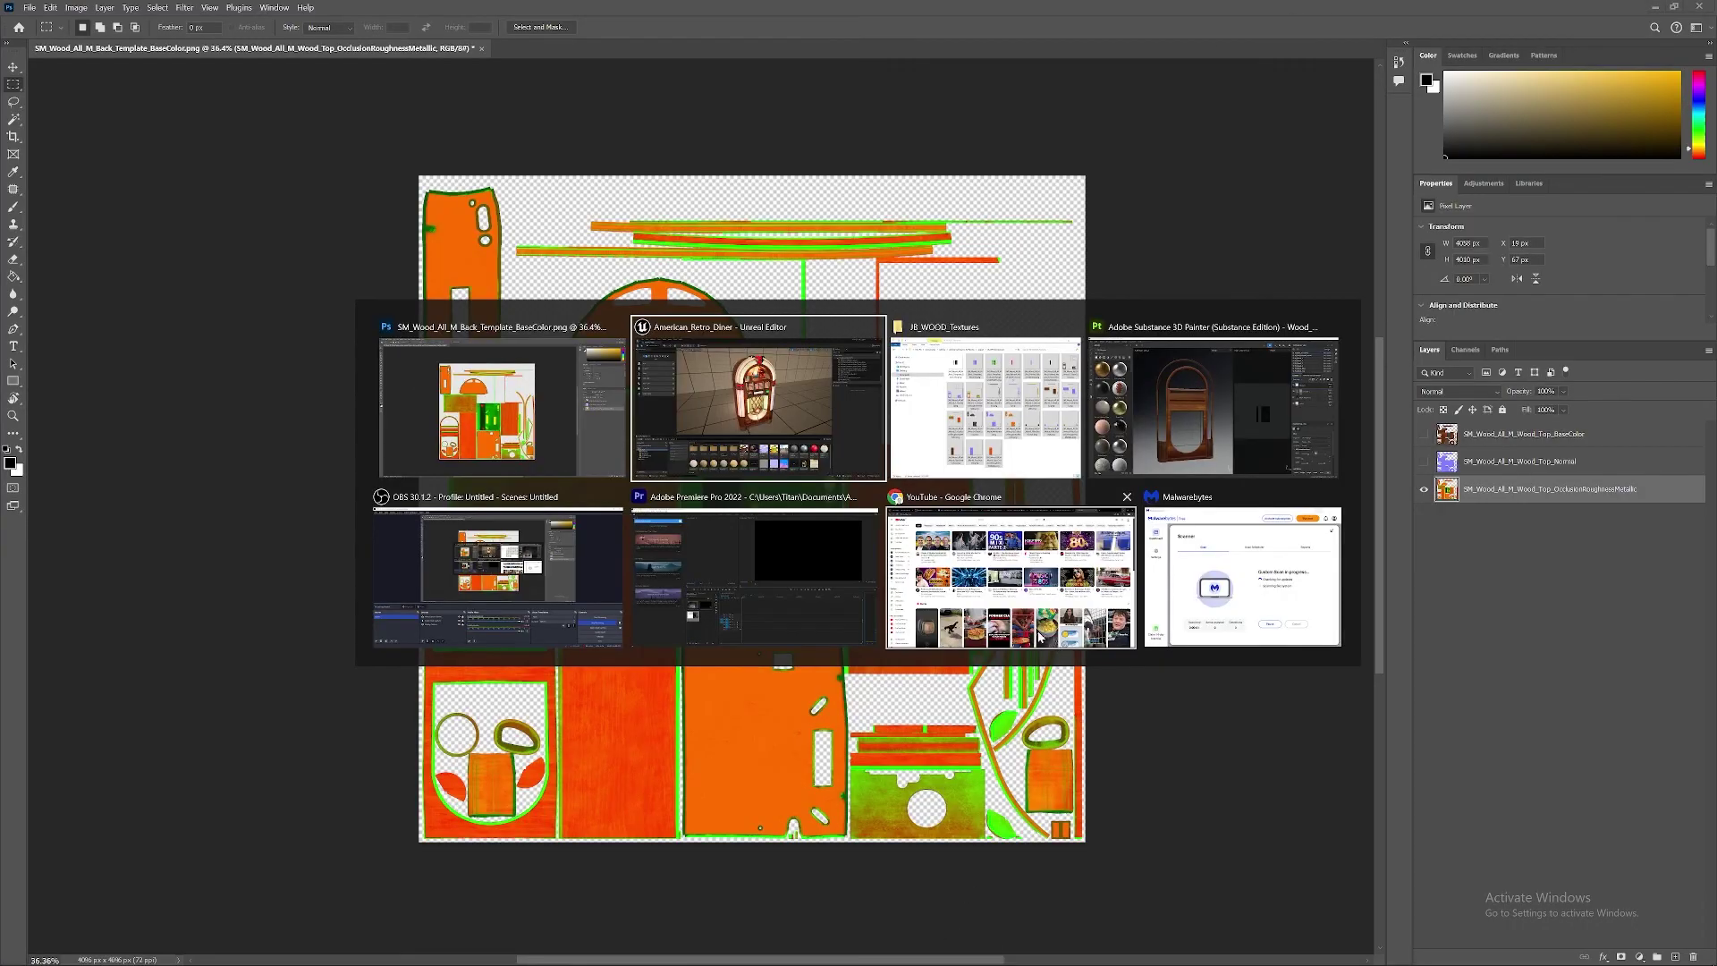
{"action": "key", "text": "alt+Tab"}
{"action": "key", "text": "alt+Tab"}
{"action": "key", "text": "alt+Tab"}
{"action": "key", "text": "Escape"}
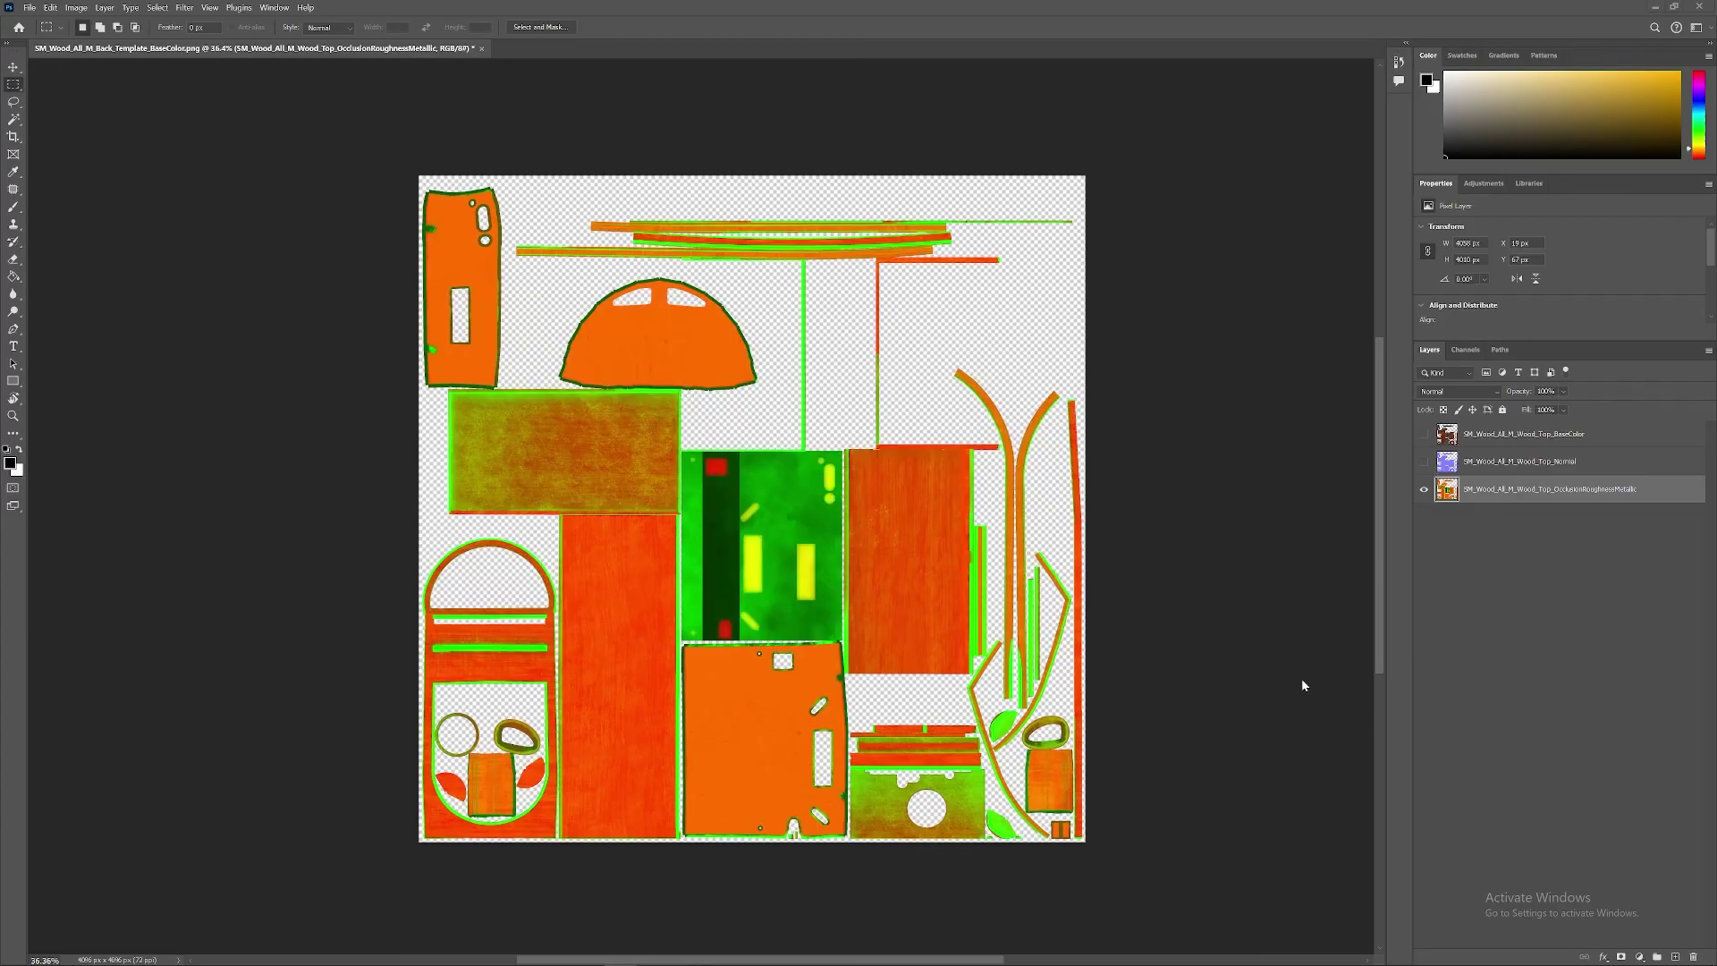